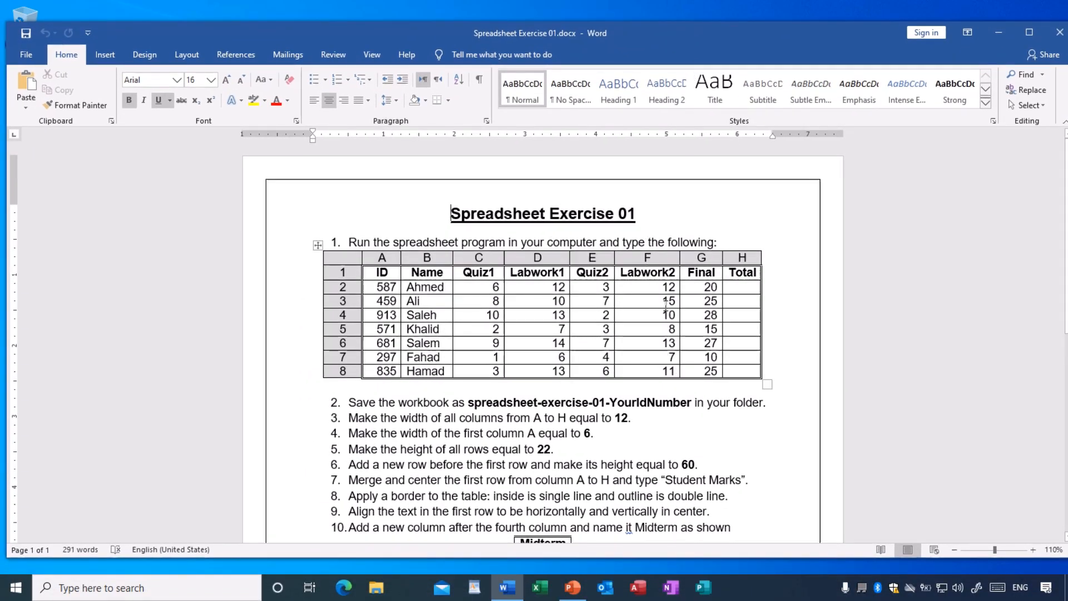
- Minimize the Word exercise document and shift the Excel start window slightly left
scroll(666, 305, "down", 1)
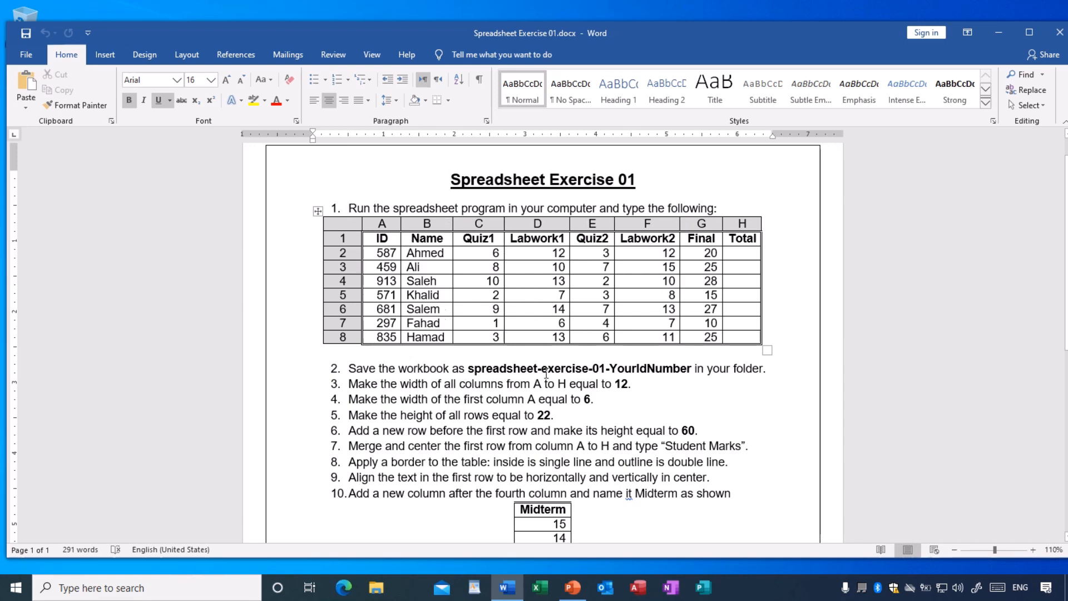
scroll(531, 327, "down", 1)
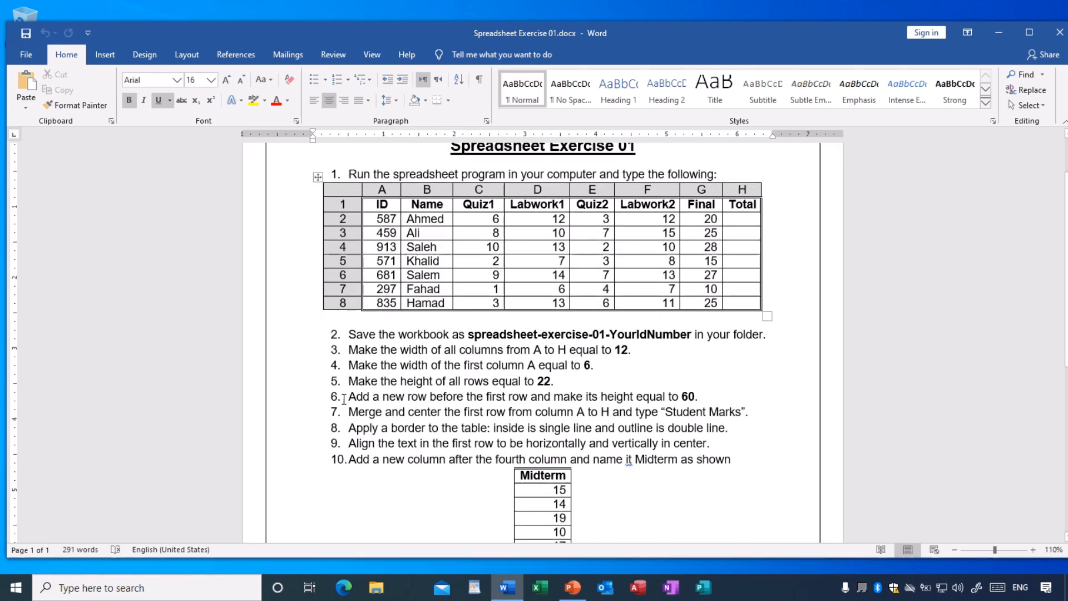
scroll(338, 354, "down", 9)
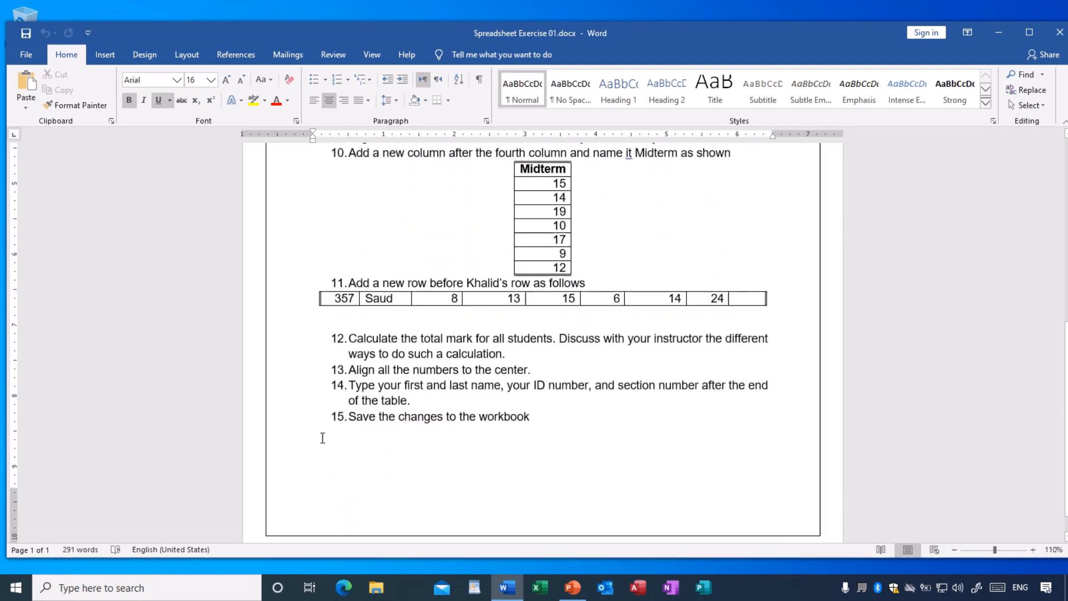
scroll(403, 414, "up", 3)
scroll(404, 415, "up", 5)
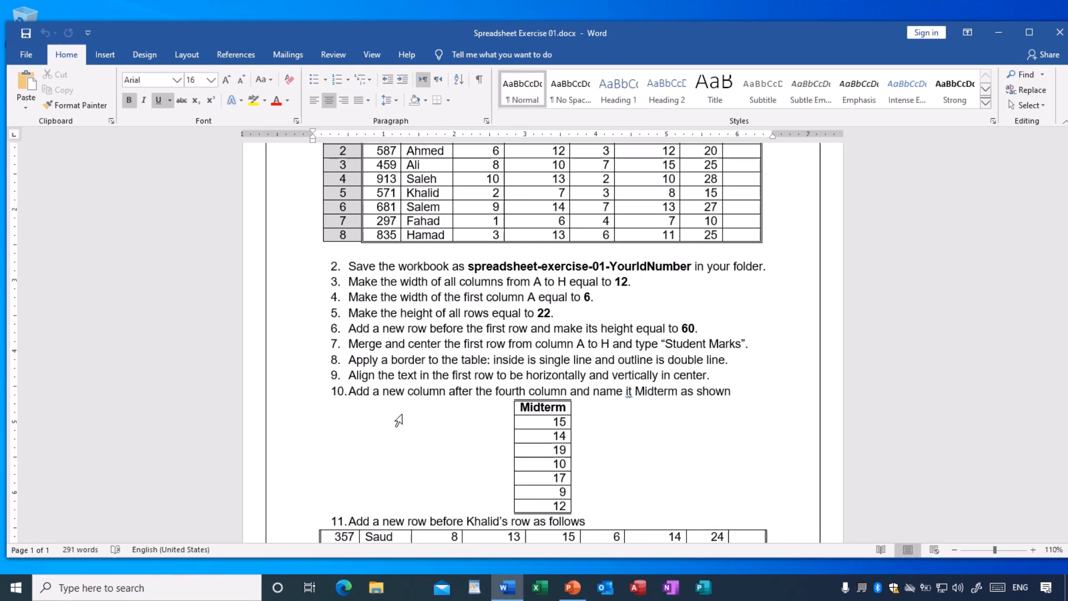
scroll(399, 420, "up", 3)
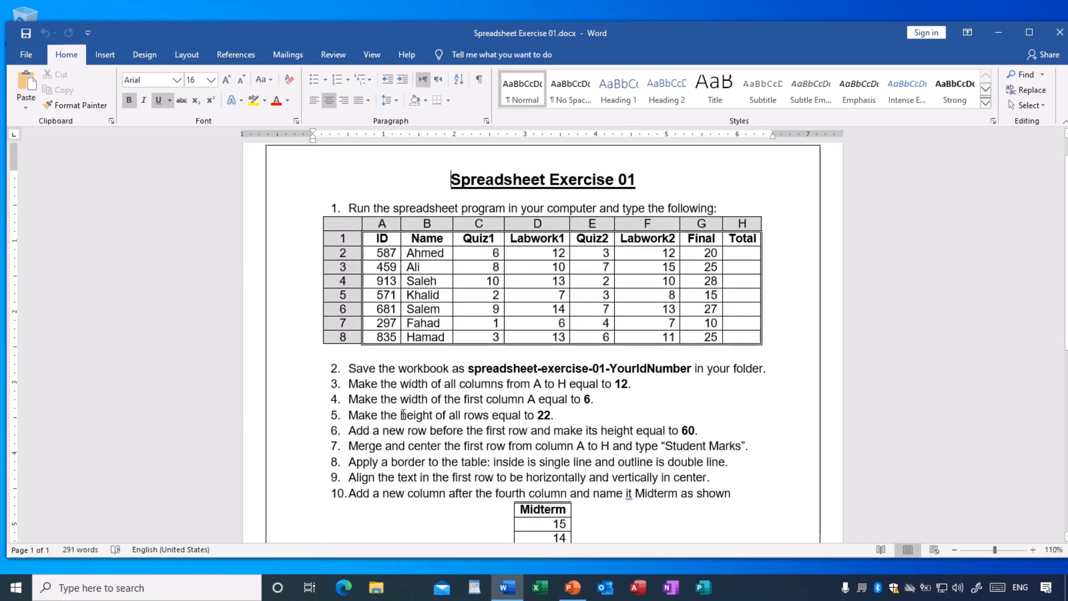
scroll(423, 408, "up", 1)
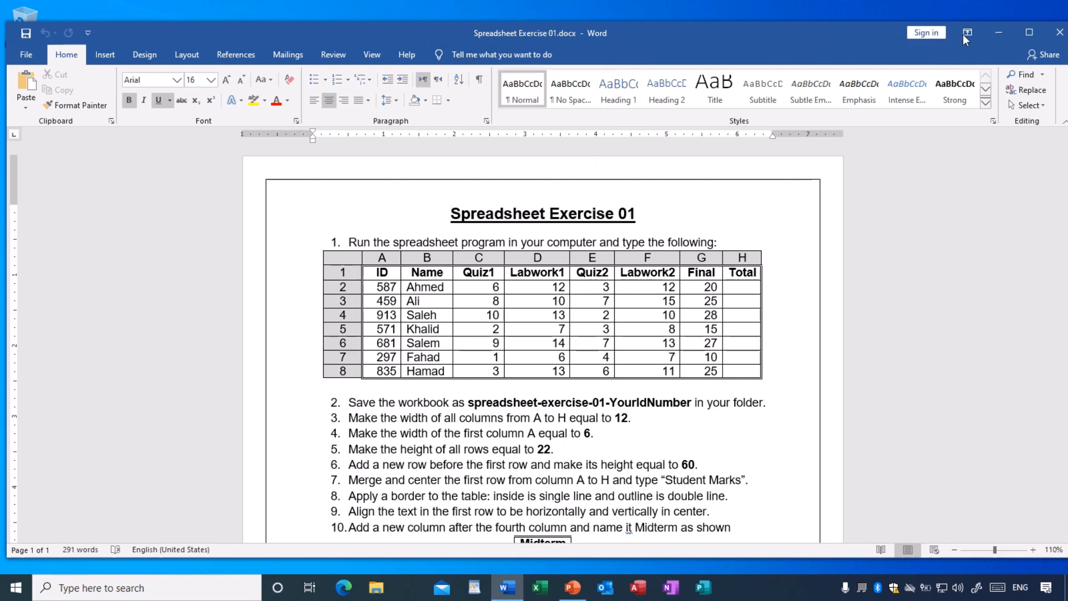
left_click(993, 33)
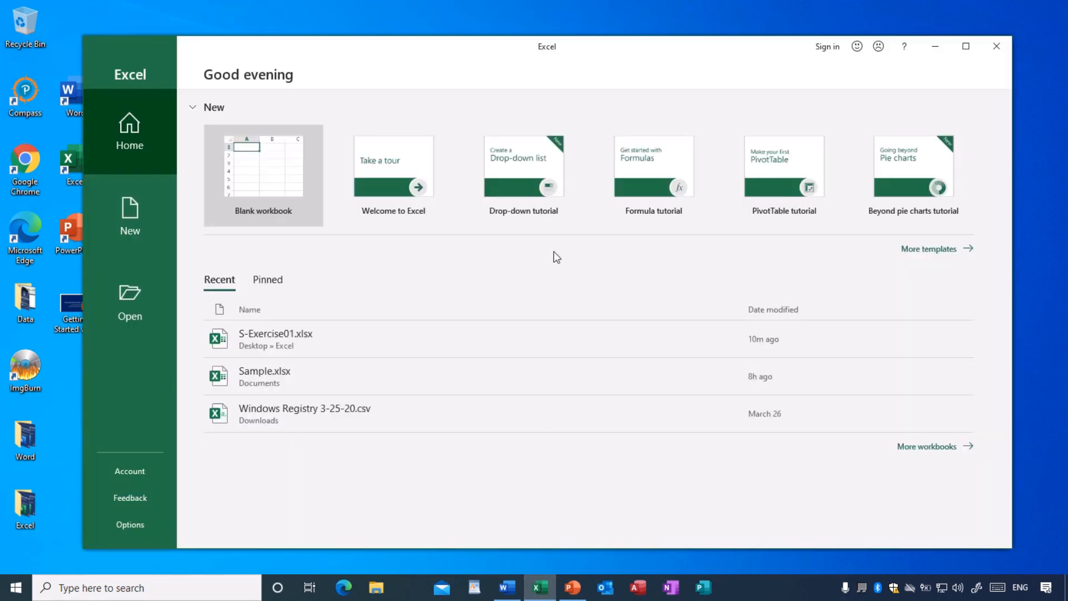
left_click_drag(531, 62, 514, 61)
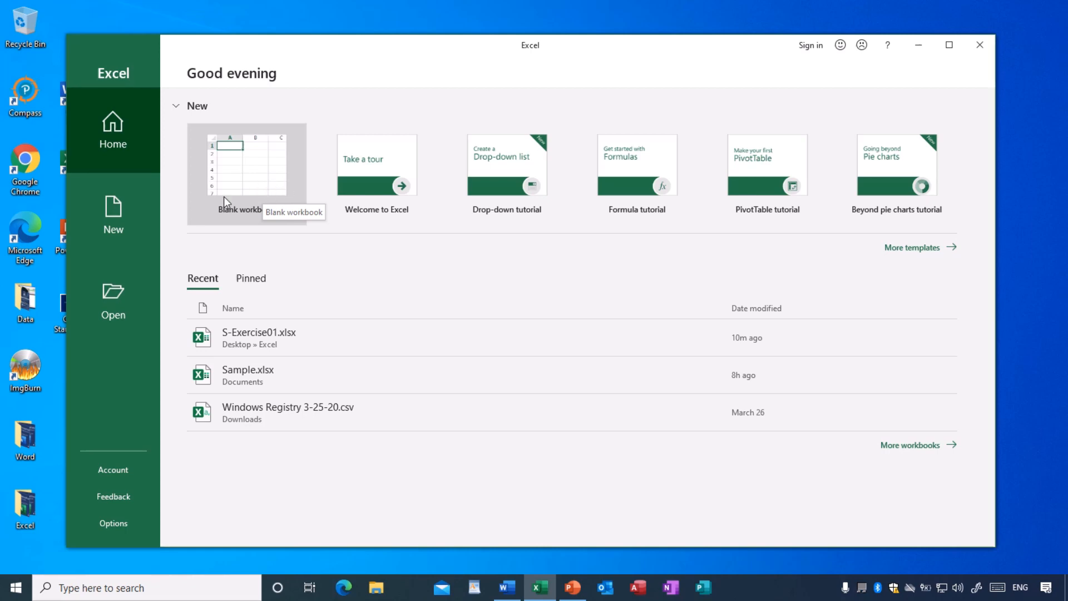
- Create a new blank workbook from Excel's New page
left_click(118, 220)
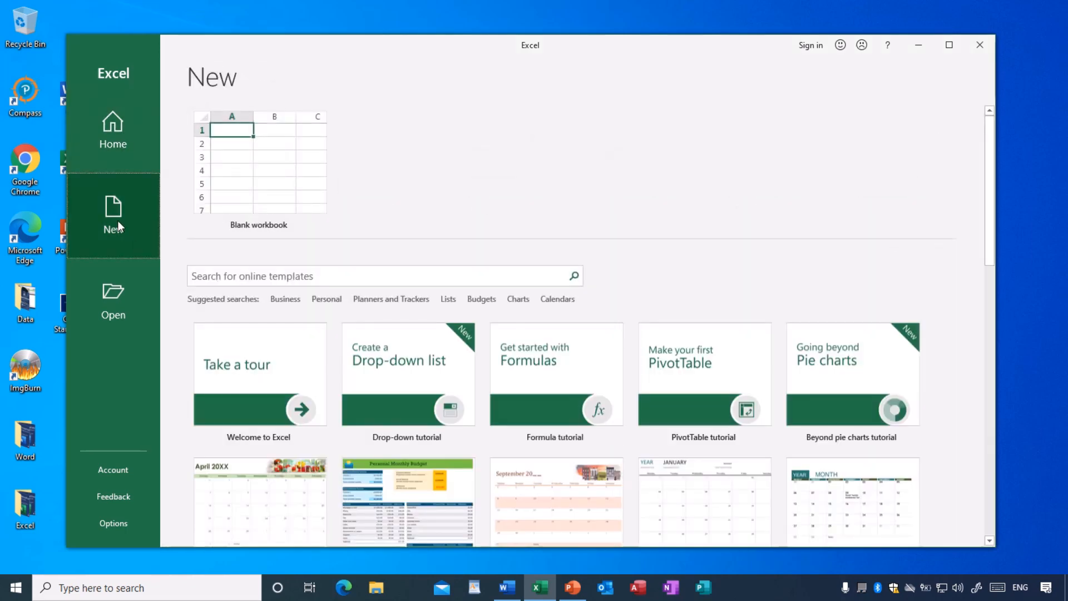
scroll(474, 390, "down", 3)
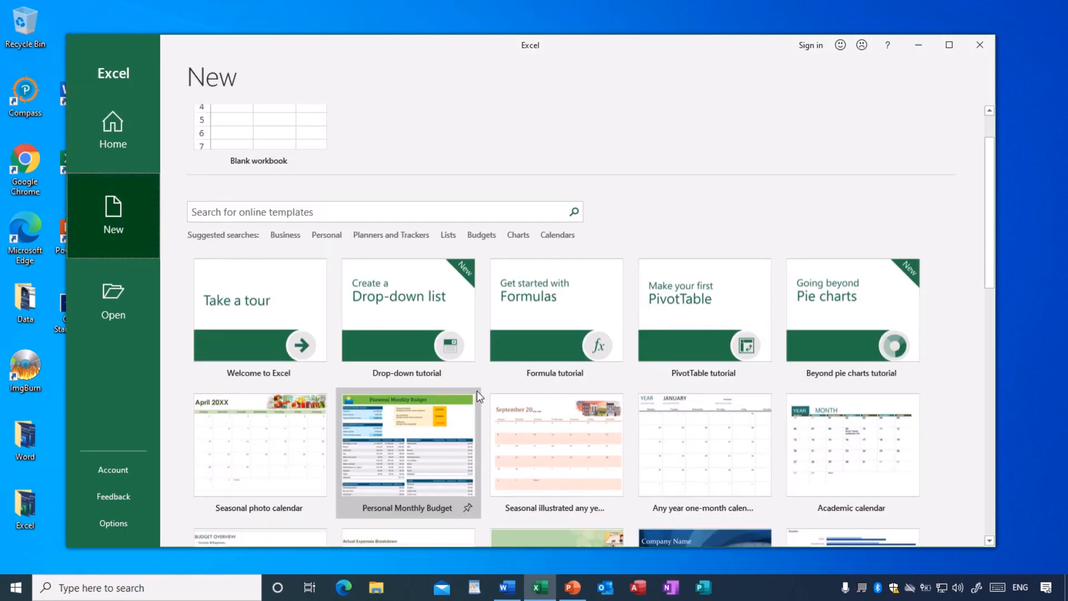
scroll(479, 391, "up", 2)
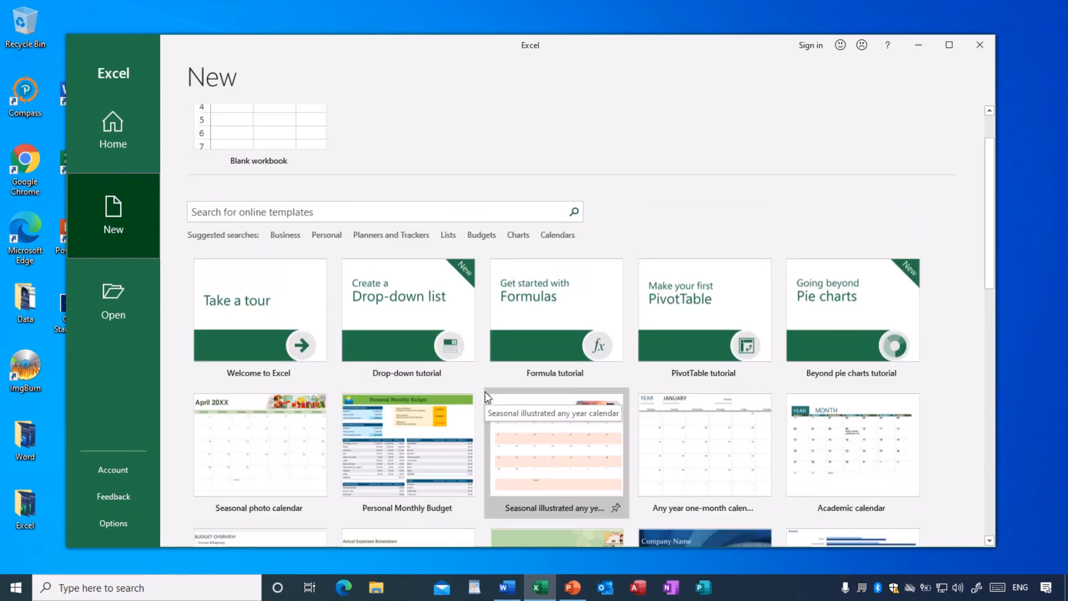
scroll(485, 392, "up", 2)
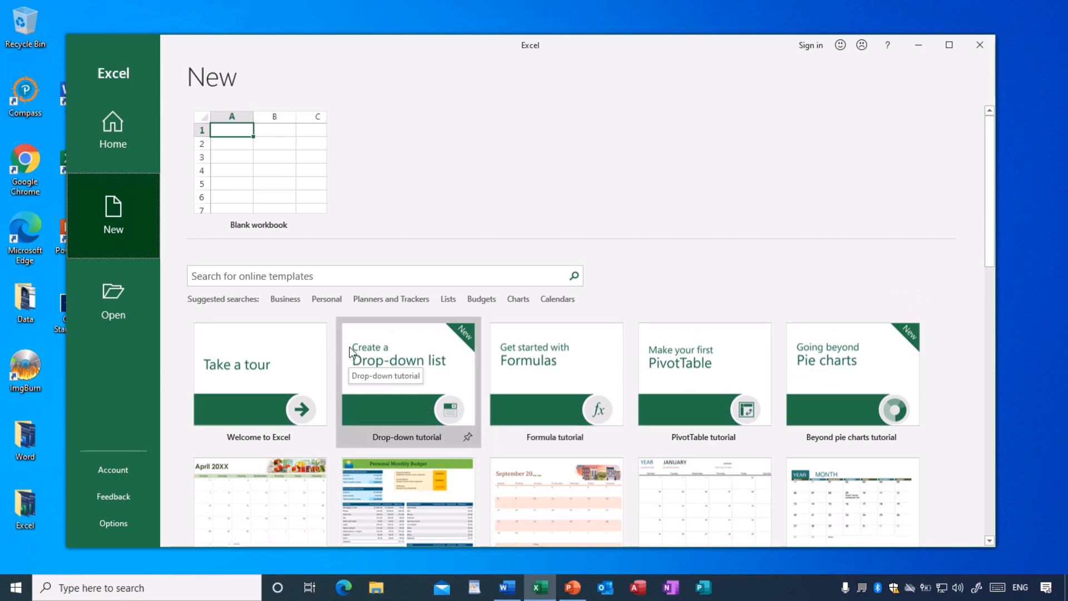
left_click(276, 171)
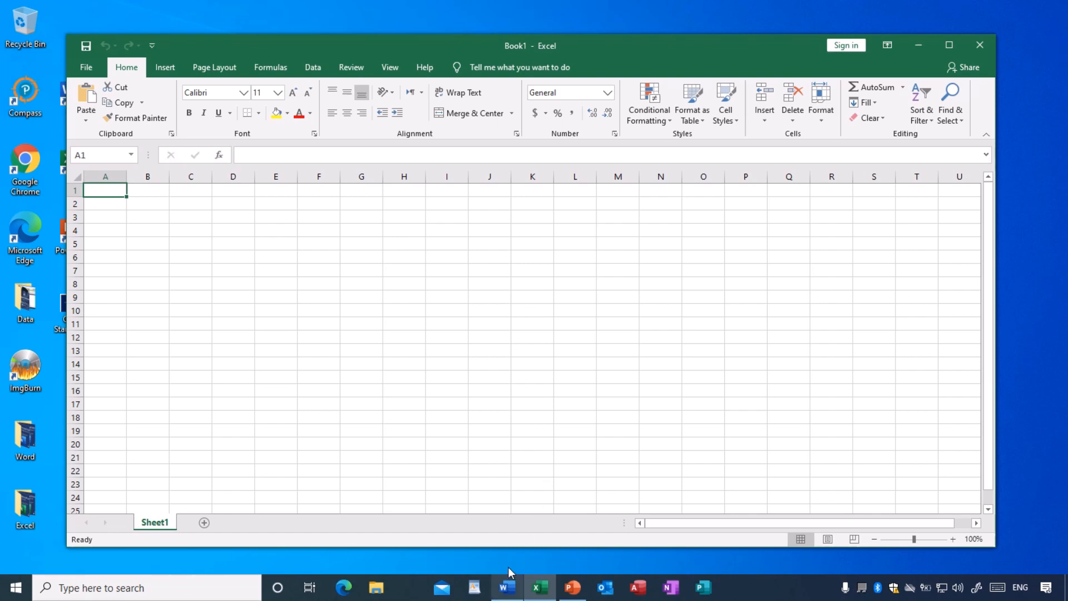
- Shorten the Book1 window and bring the Word exercise document to the front
left_click_drag(620, 36, 588, 28)
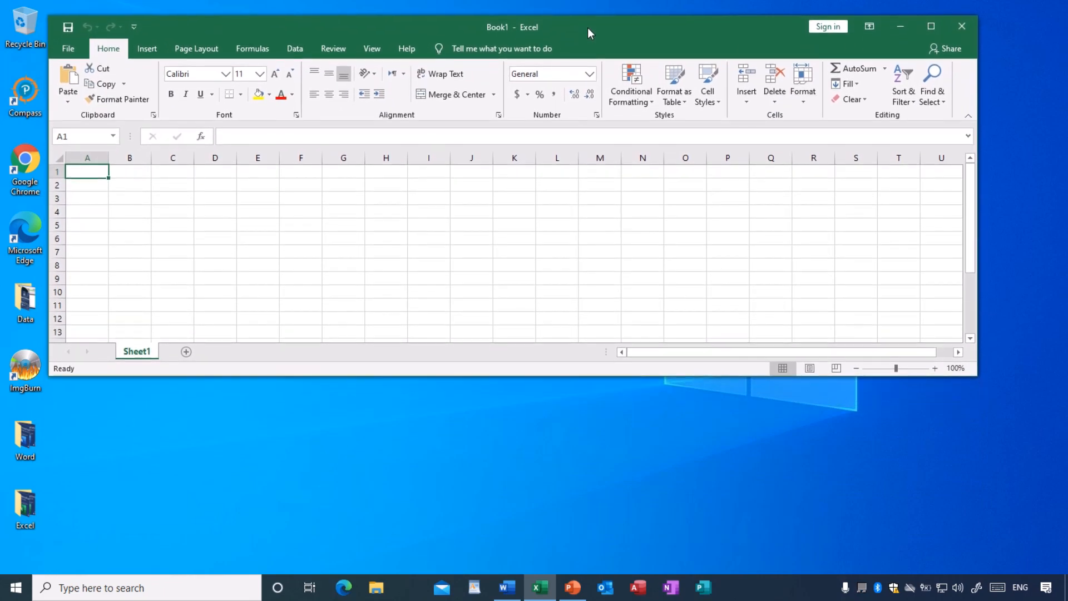
left_click(507, 587)
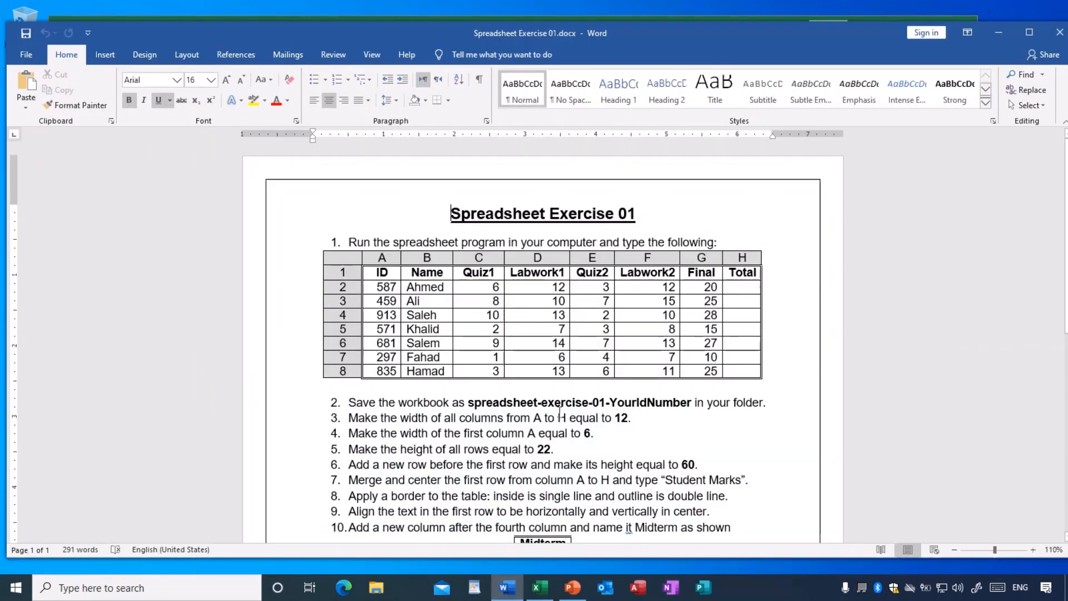
- Move Word below Excel, scroll to the marks table, and bring Book1 back in front
left_click_drag(621, 39, 606, 299)
scroll(878, 491, "down", 1)
scroll(878, 491, "down", 1)
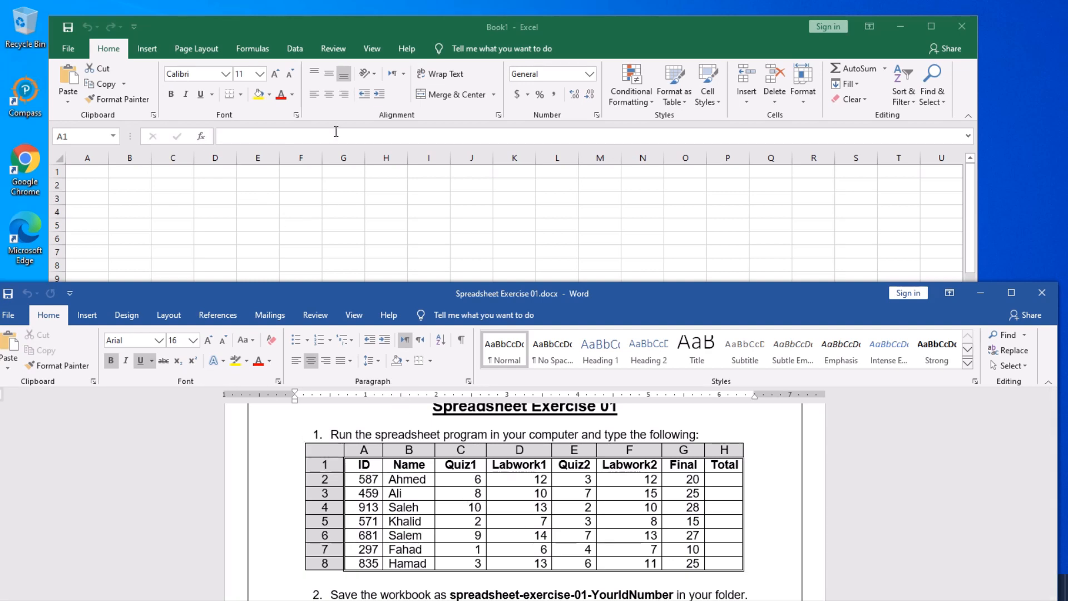
left_click(87, 173)
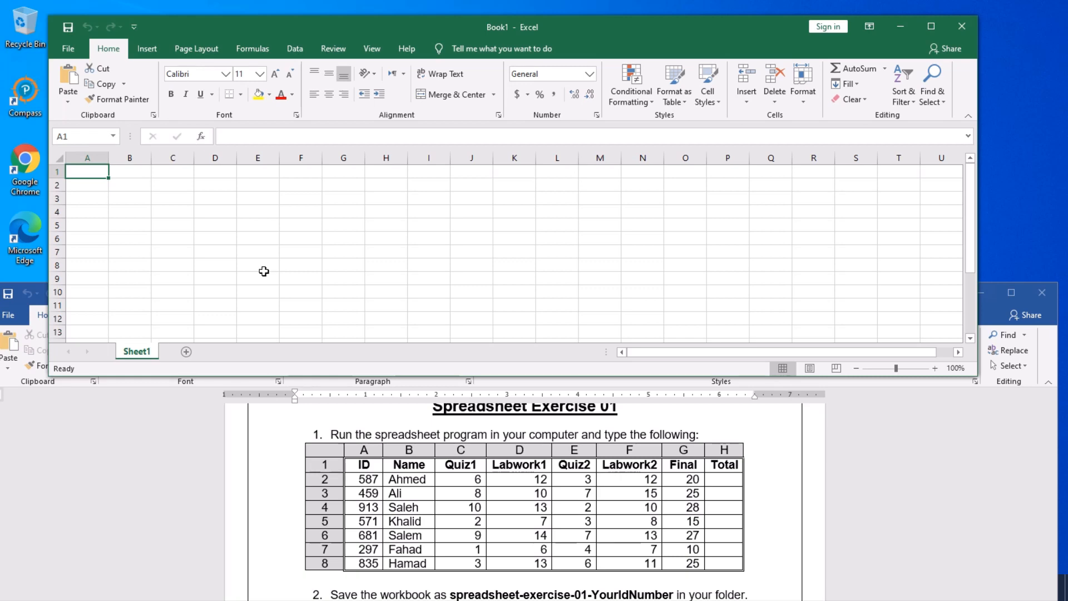
- Enter the headers ID, Name, Quiz1 and Labwork1 in A1:D1
type("ID")
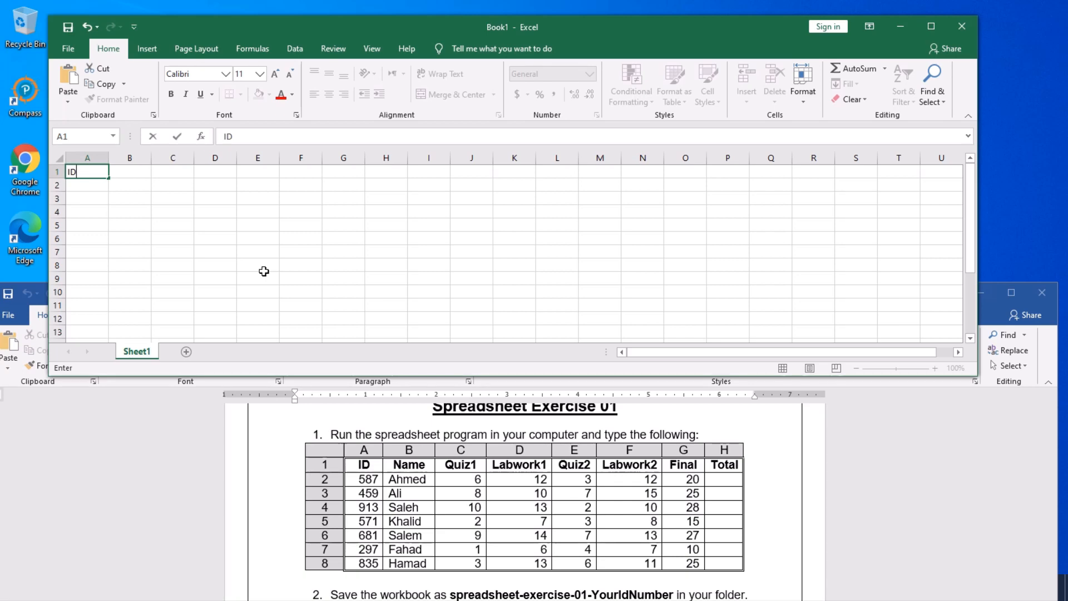
left_click(135, 170)
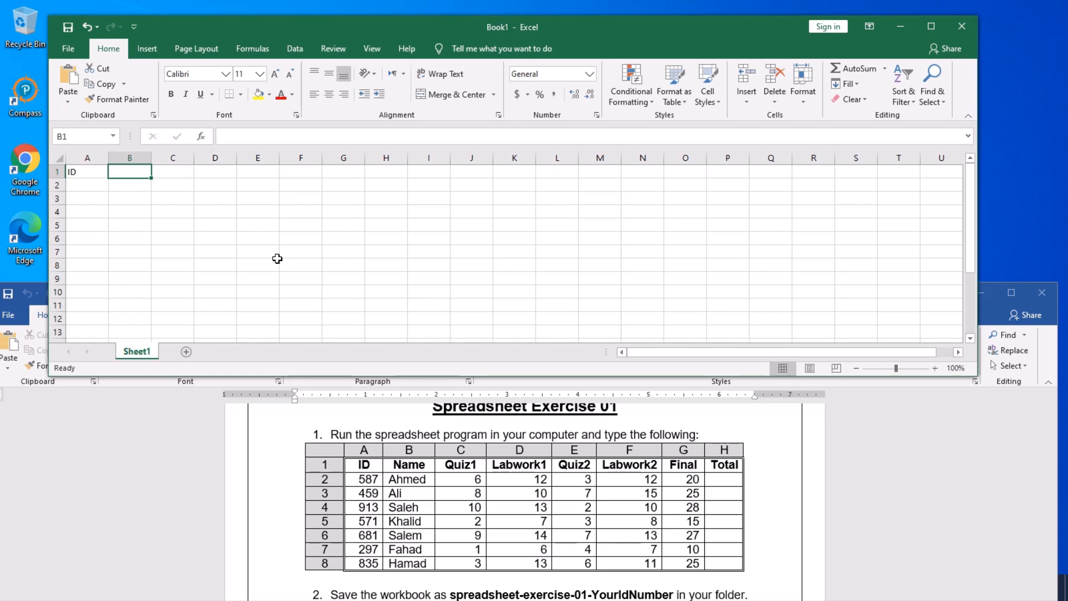
type("Name")
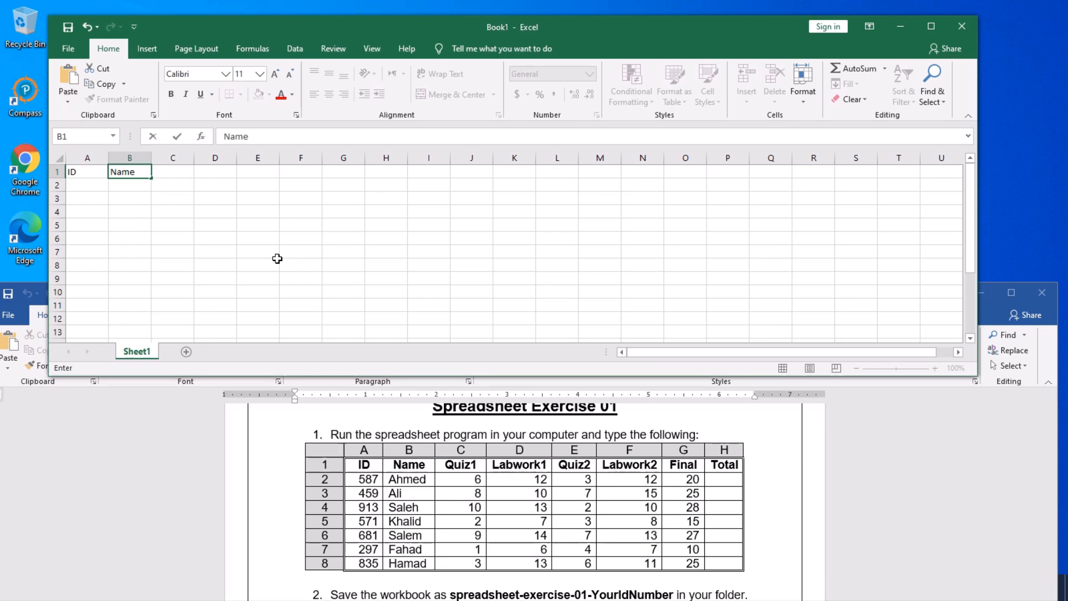
key("Tab")
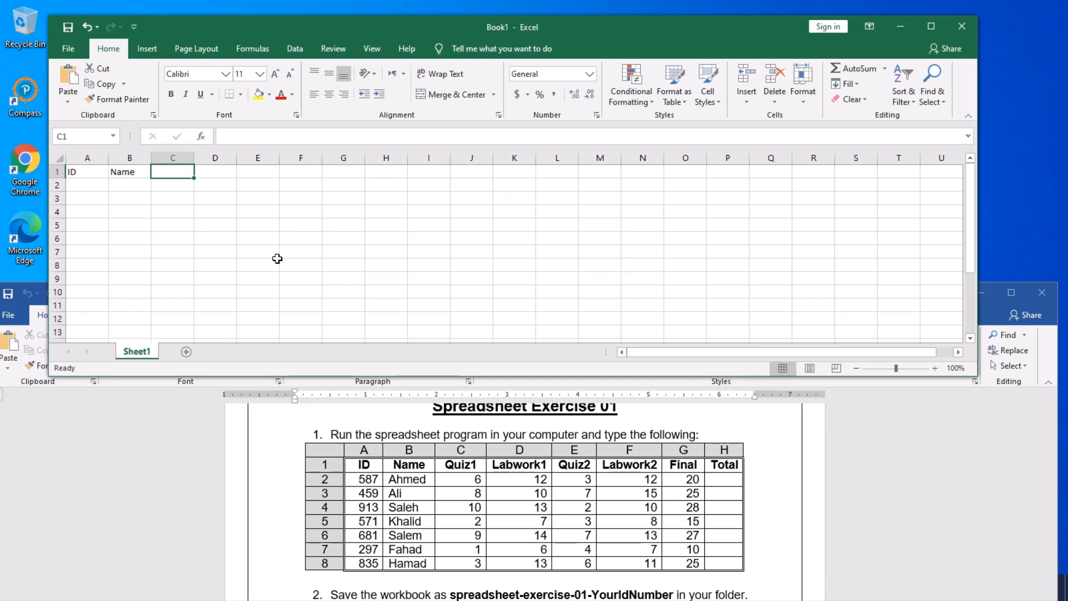
type("Quiz1")
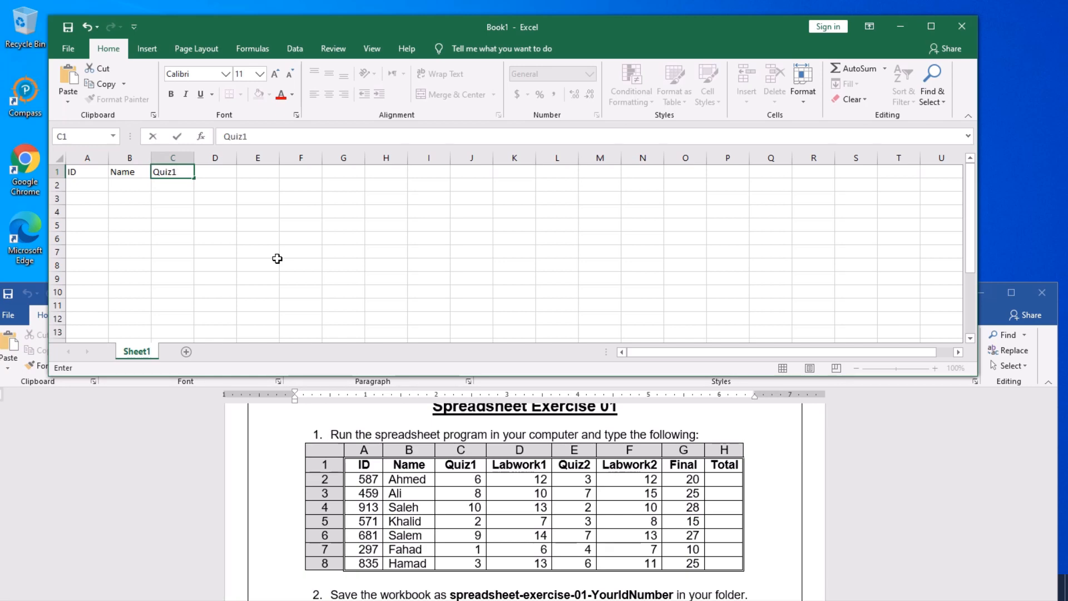
key("Tab")
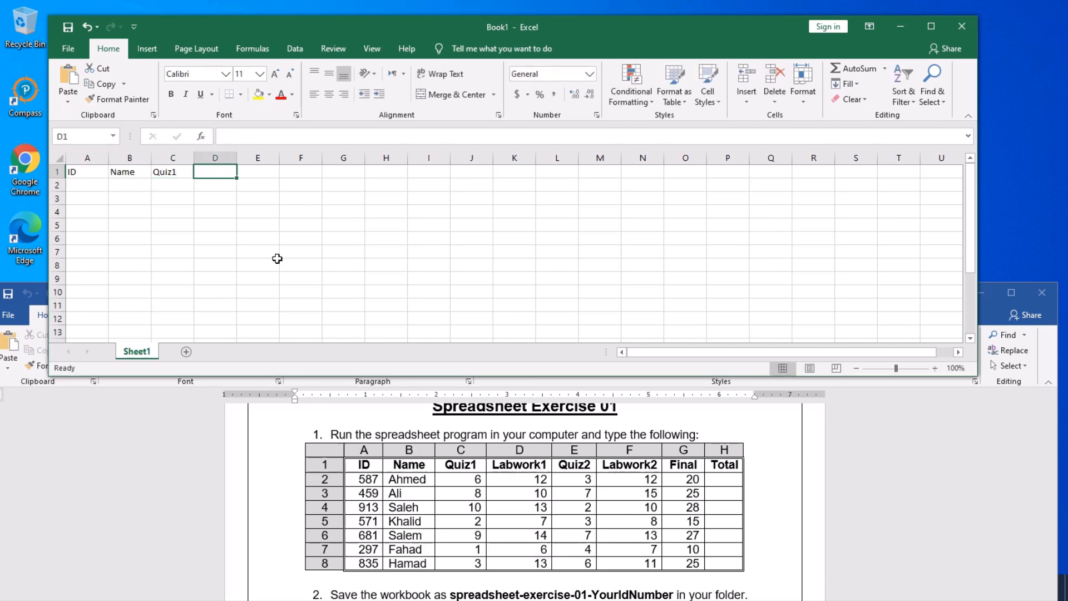
type("La")
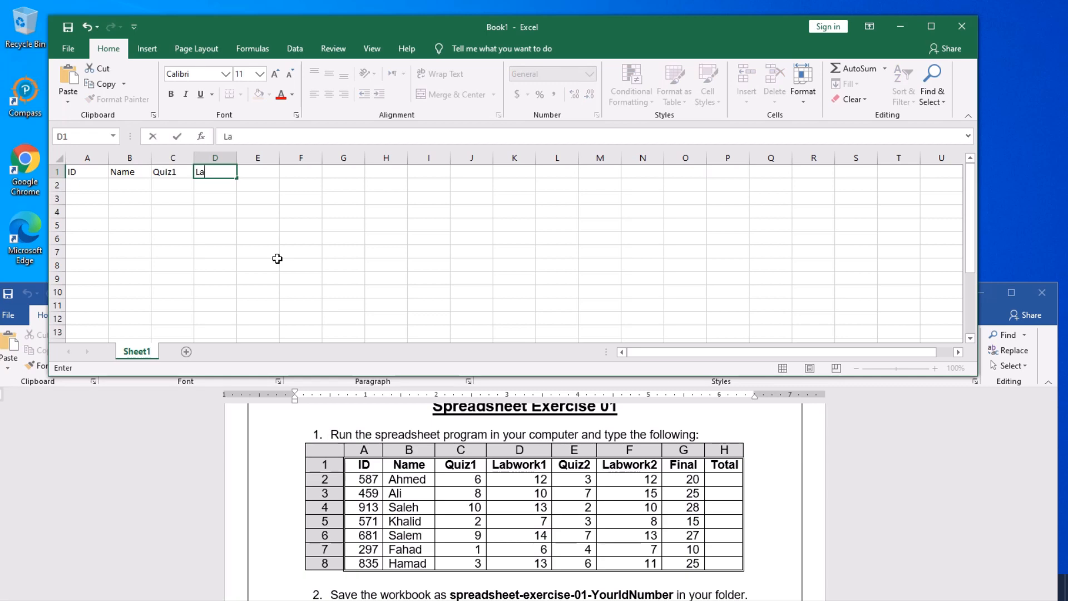
type("bwork1")
key("Tab")
- Enter the headers Quiz2, Labwork2, Final and Total in E1:H1
type("Quiz")
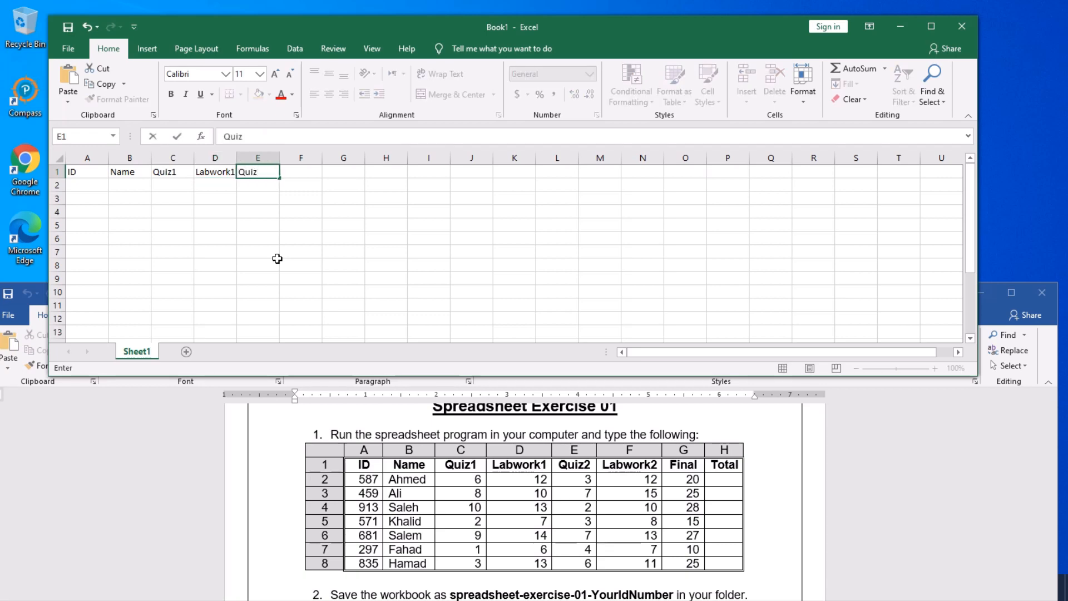
type("2")
key("Tab")
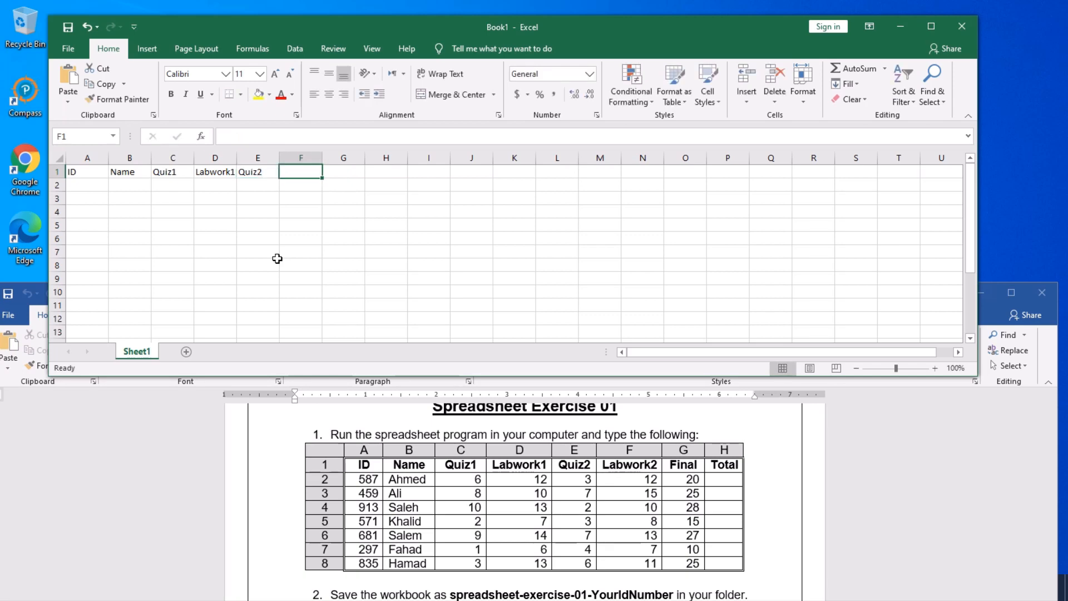
type("Labw")
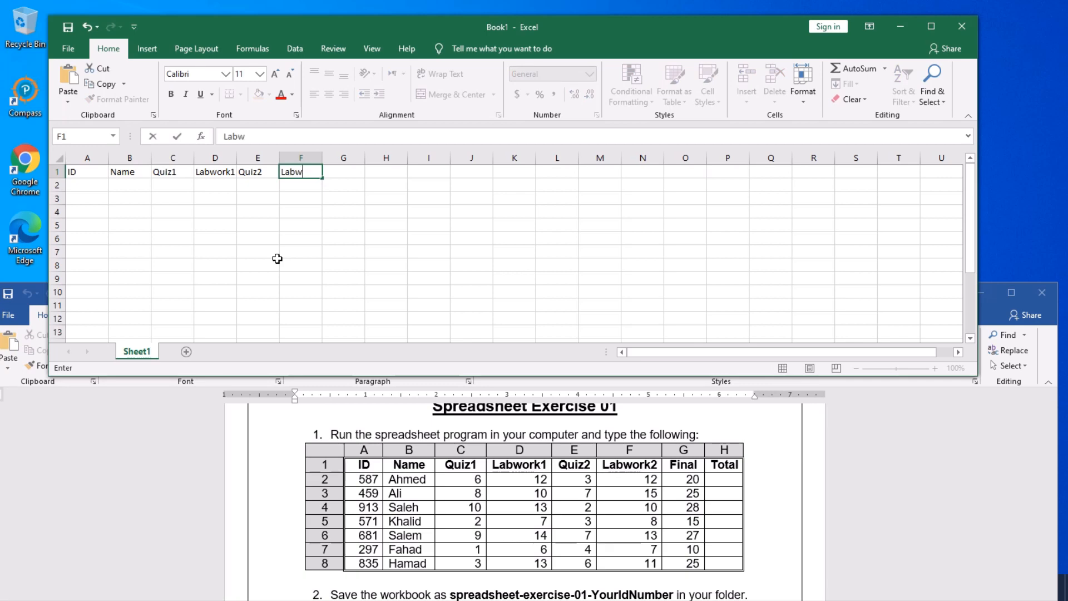
type("ork2")
key("Tab")
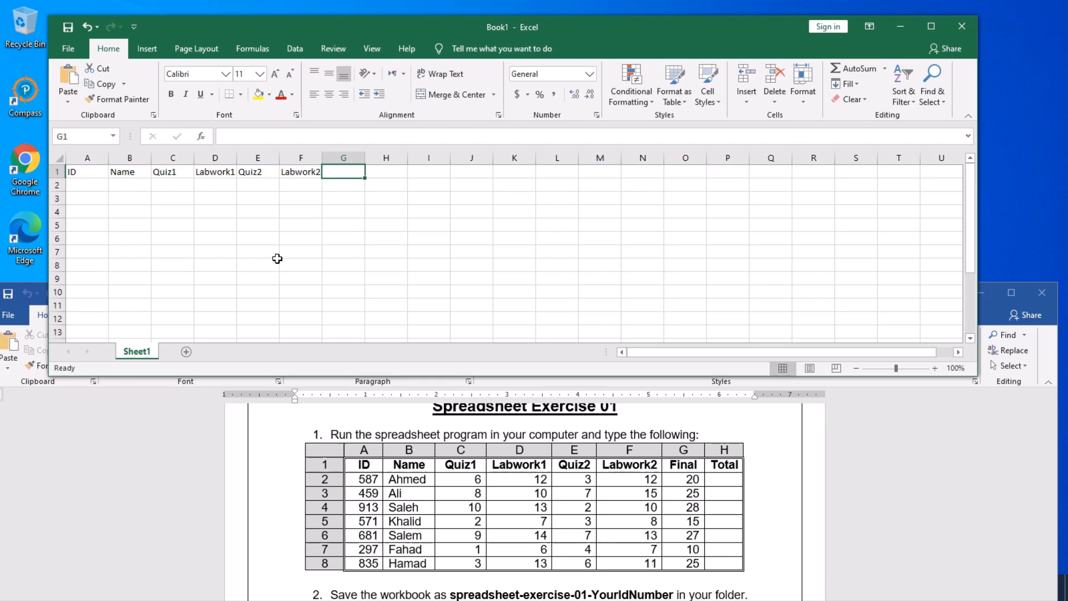
type("Final")
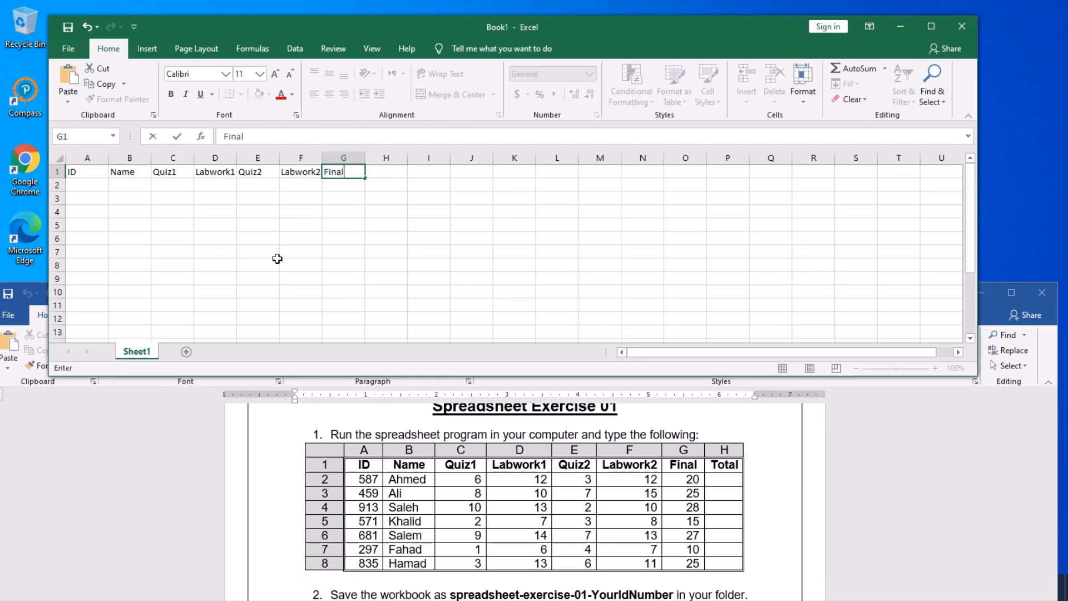
key("Tab")
type("T")
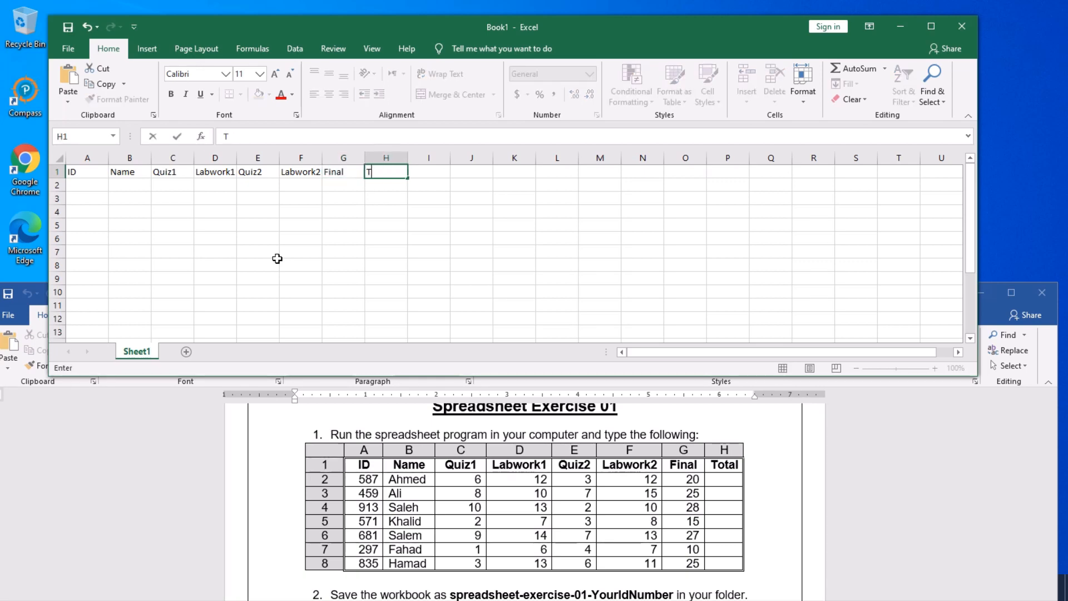
type("otal")
left_click(92, 186)
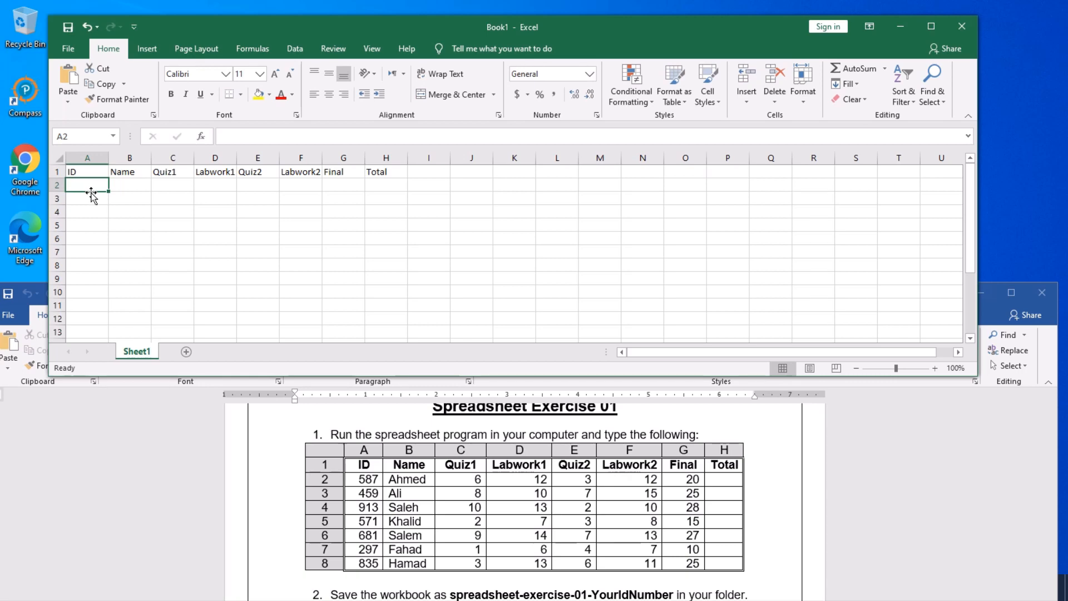
- Fill row 2 with ID 587, the student's name, marks 6, 12, 3, 12 and Final 20
type("5")
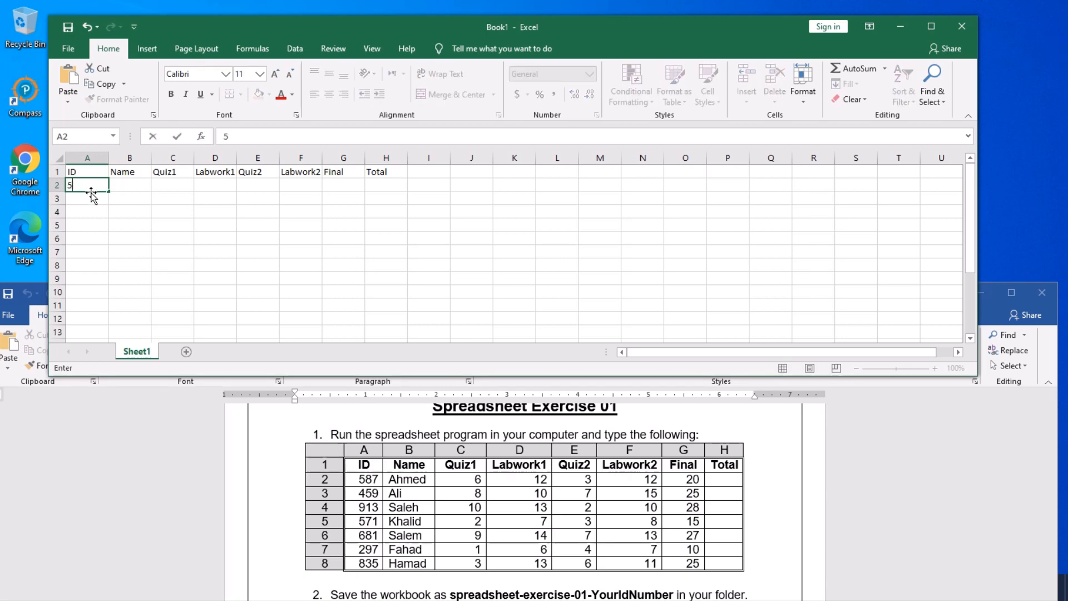
type("87")
key("Tab")
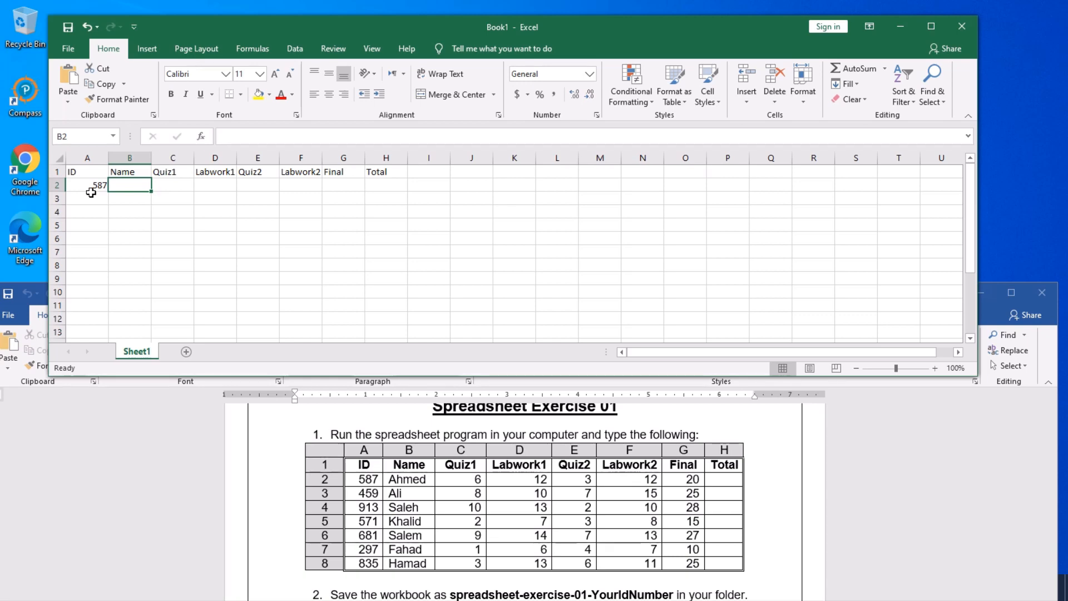
type("Ahmed")
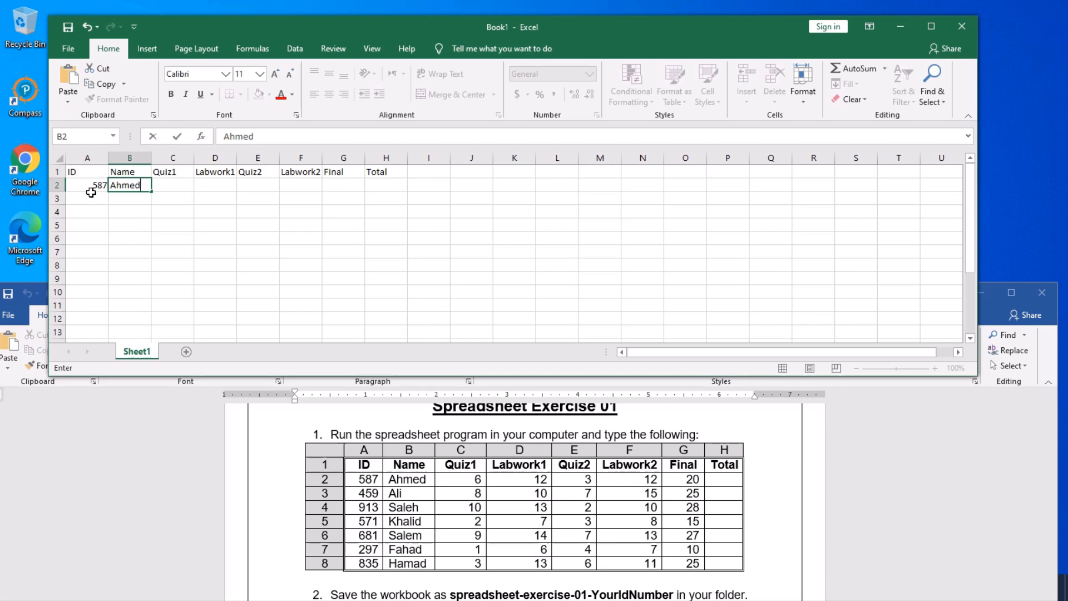
key("Tab")
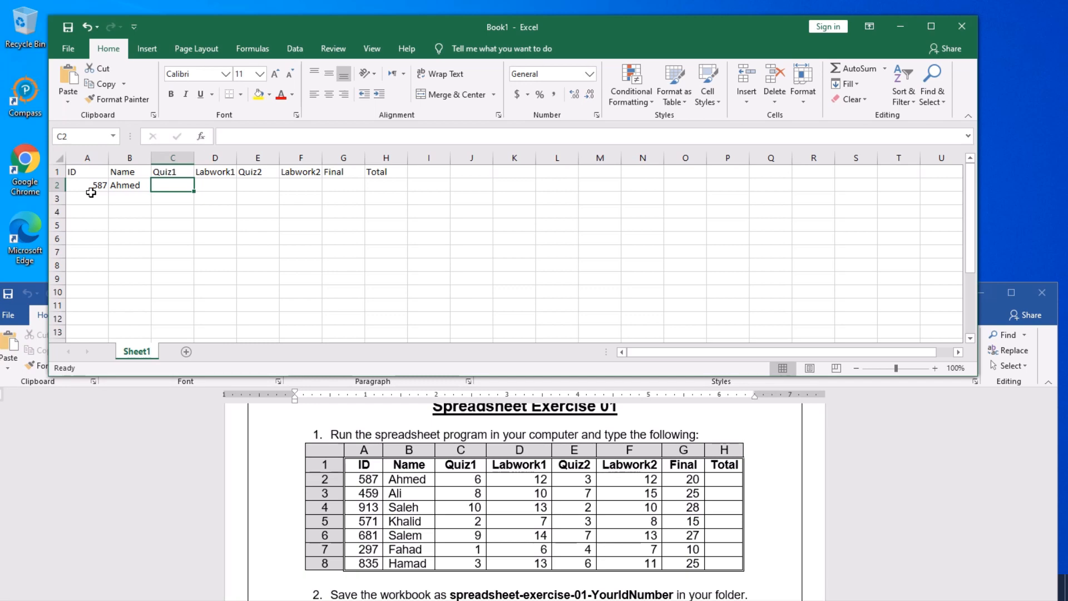
type("6")
key("Tab")
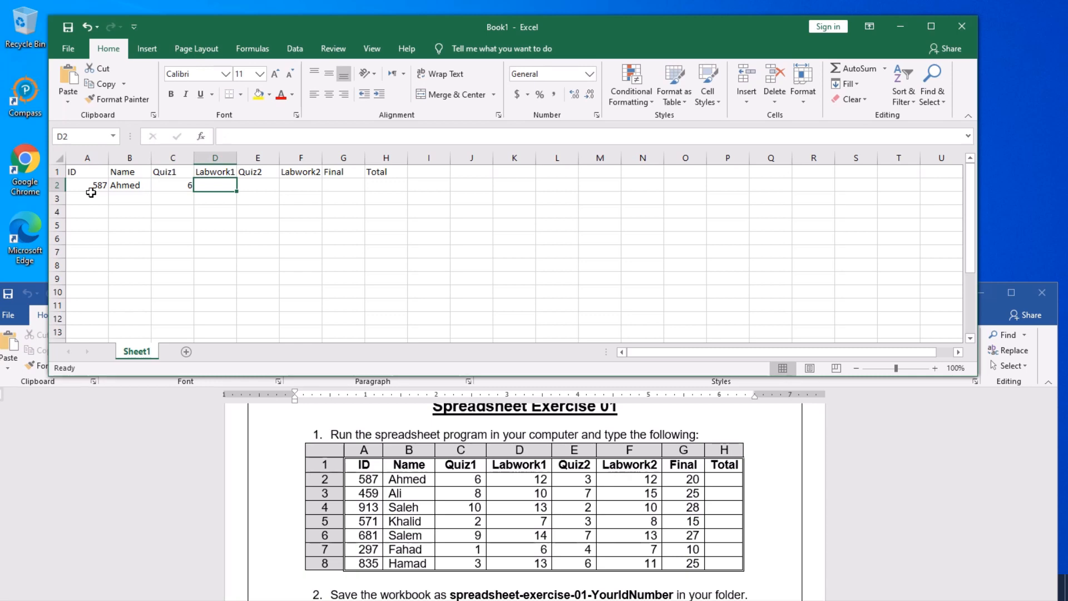
type("12")
key("Tab")
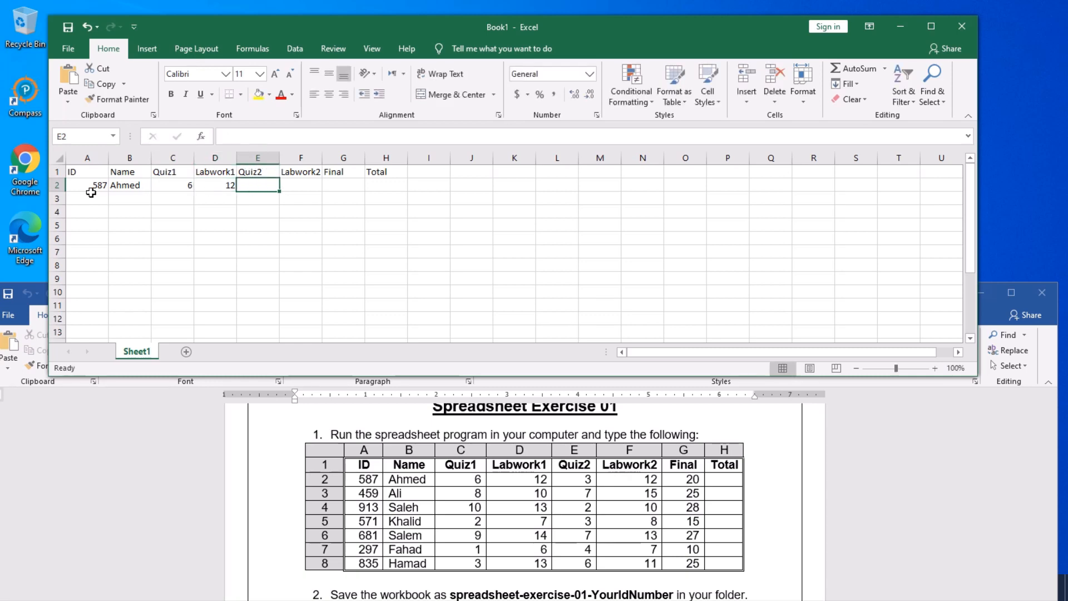
type("3")
key("Tab")
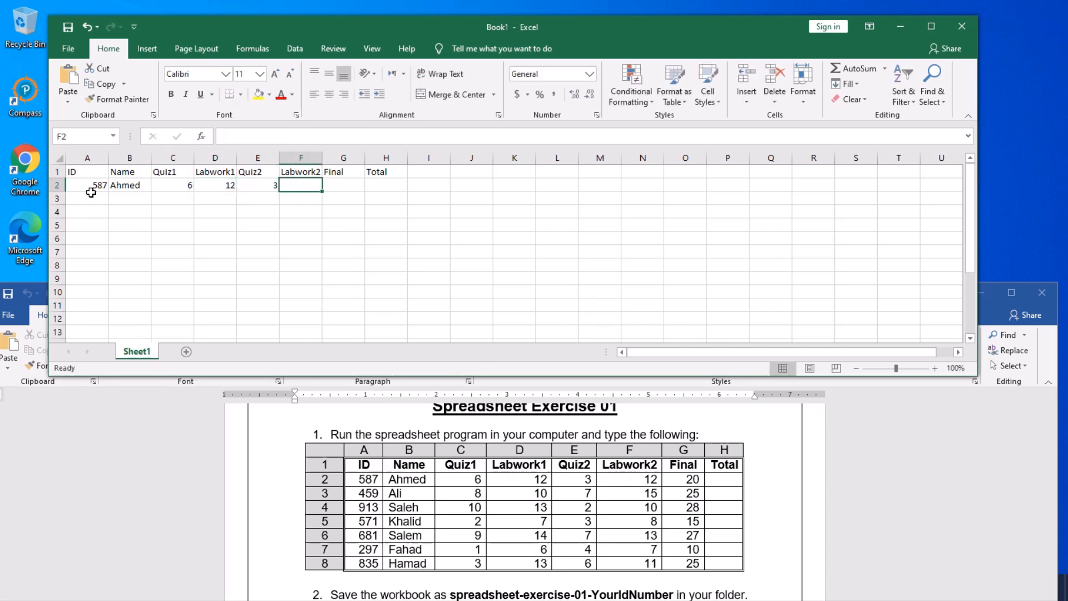
type("12")
key("Tab")
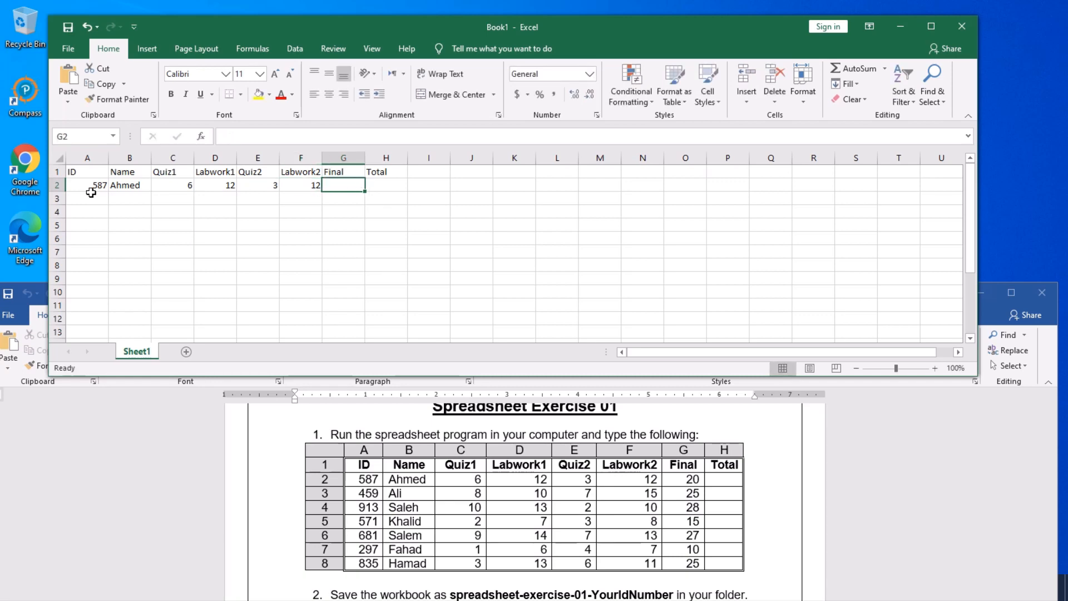
type("20")
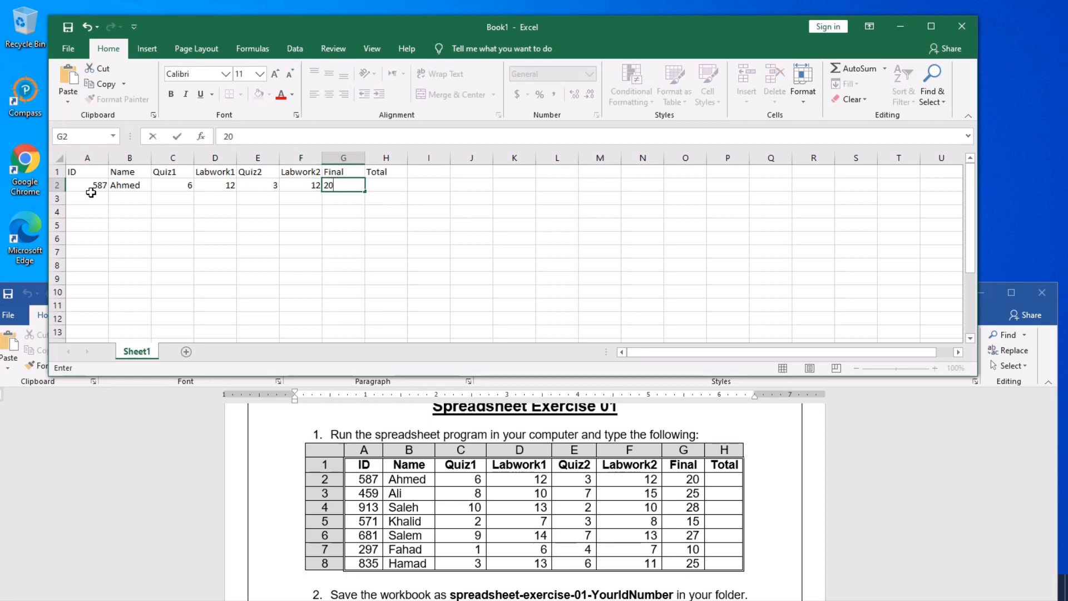
key("Return")
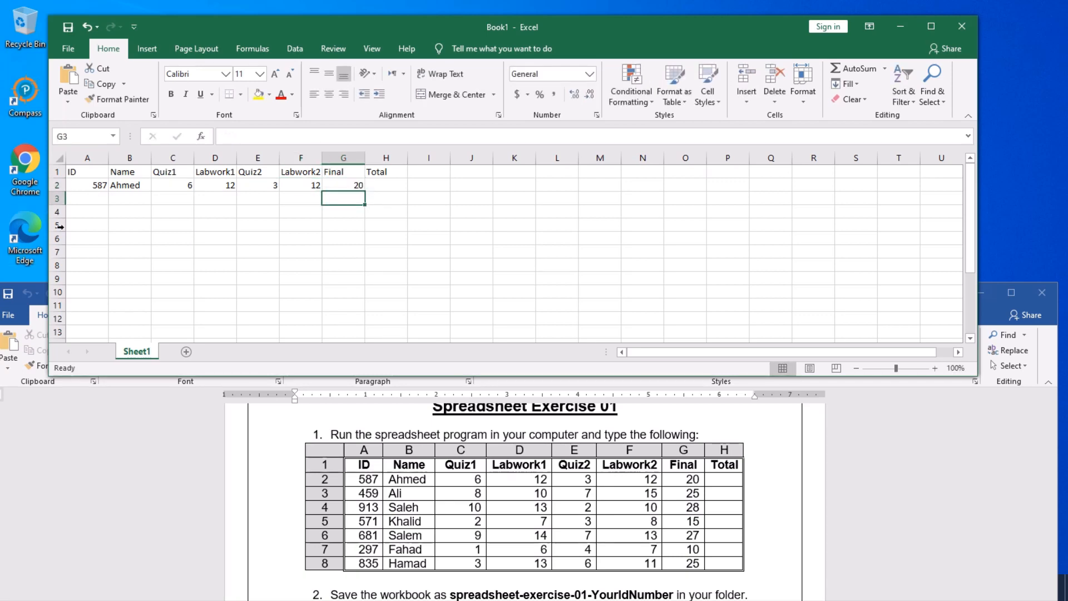
- Fill row 3 with ID 459, the student's name, marks 8, 10, 7, 15 and Final 25
left_click(82, 198)
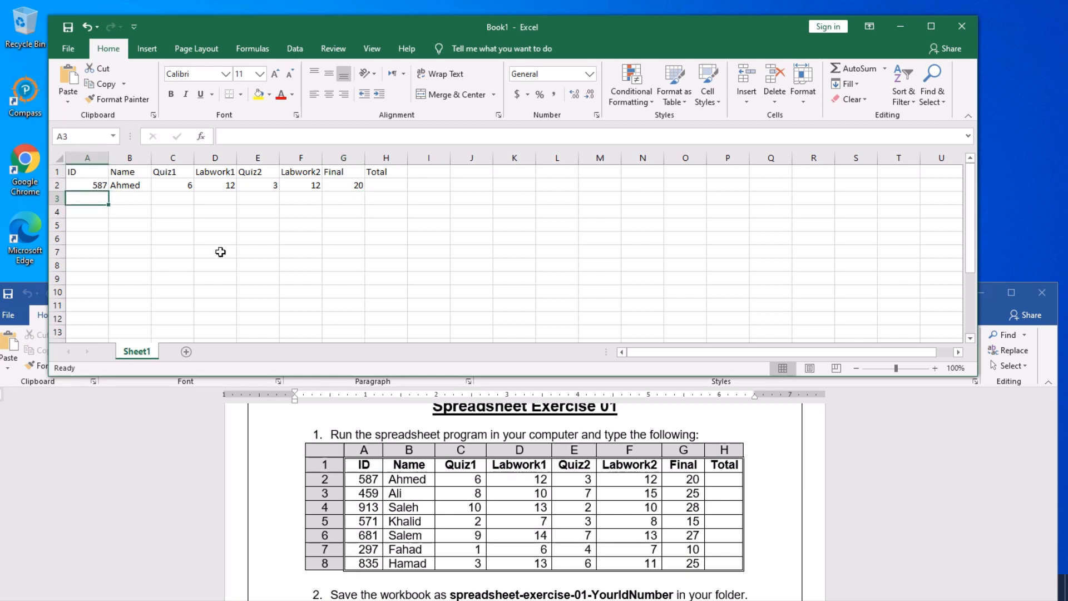
type("4")
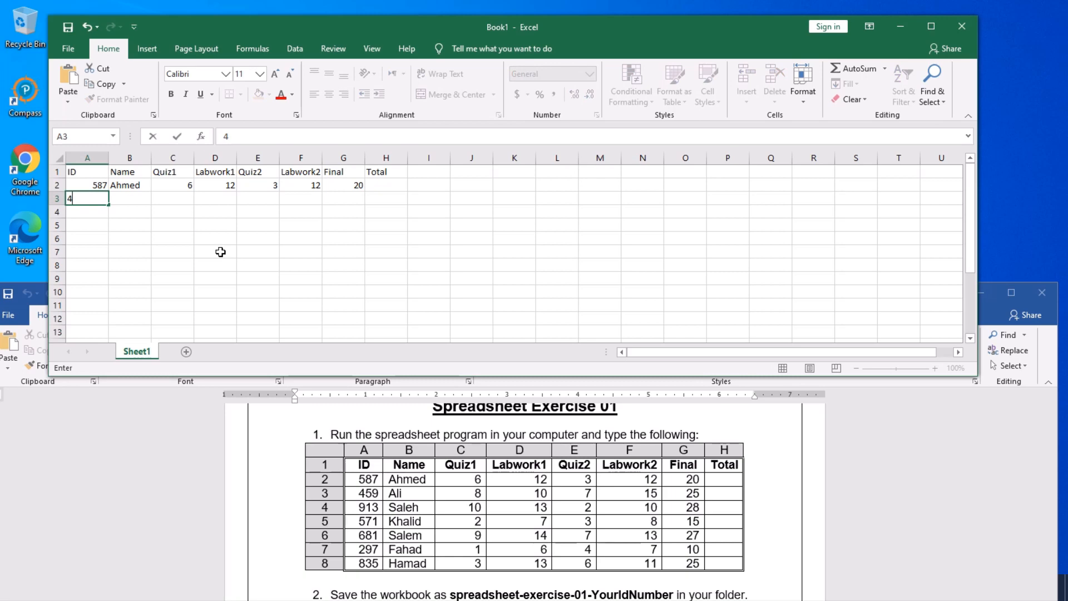
type("59")
key("Tab")
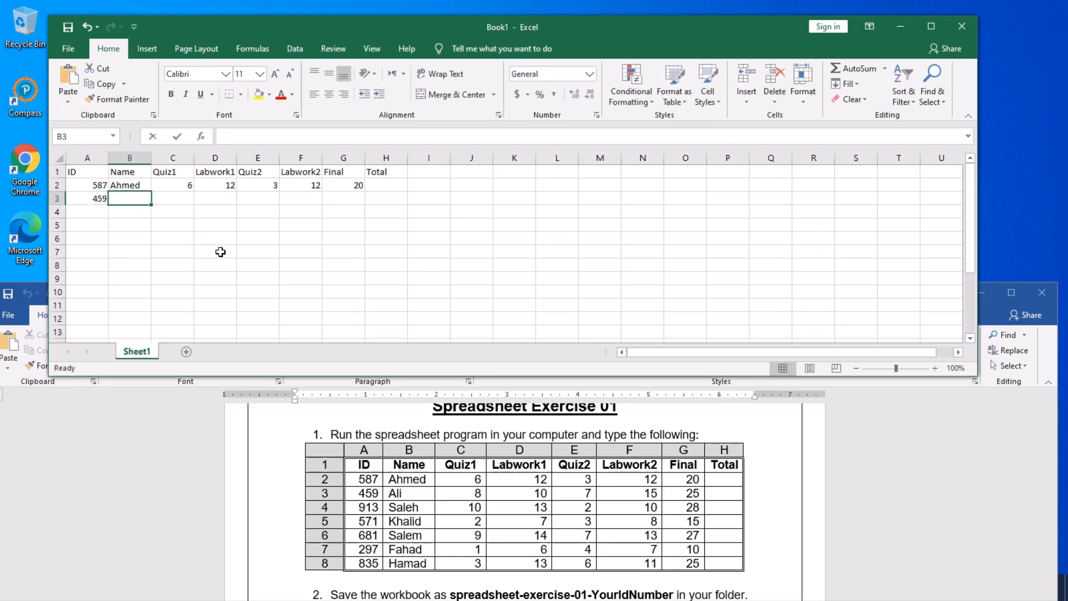
type("Ali")
key("Tab")
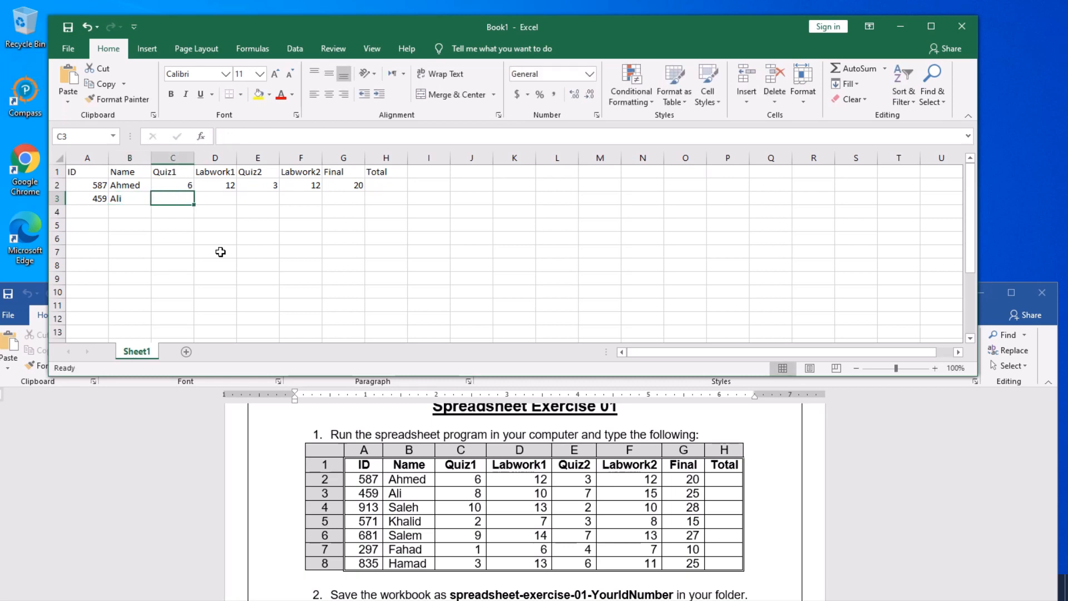
type("8")
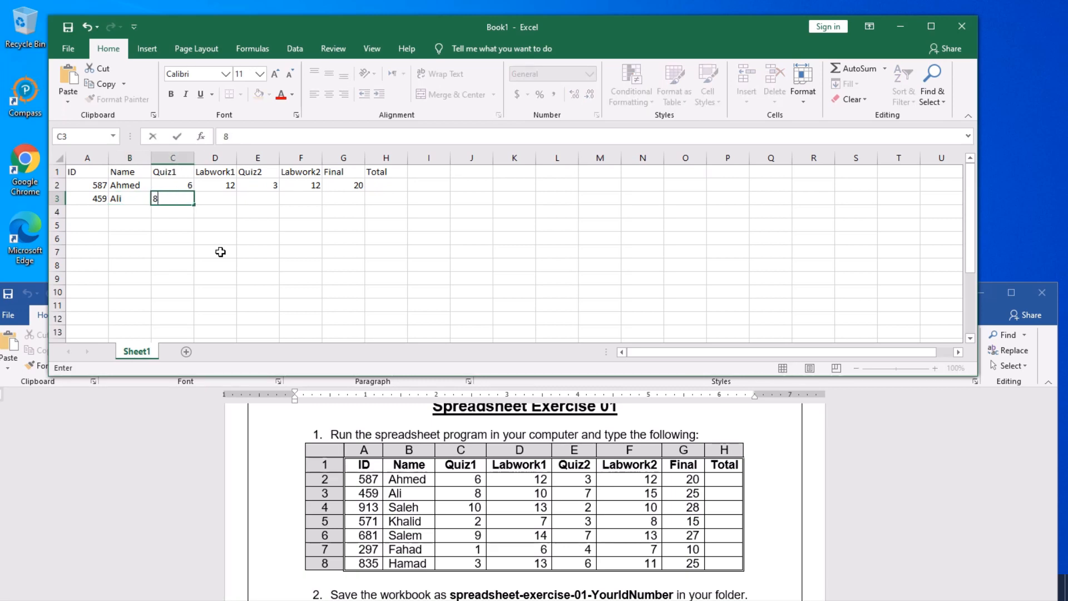
key("Tab")
type("10")
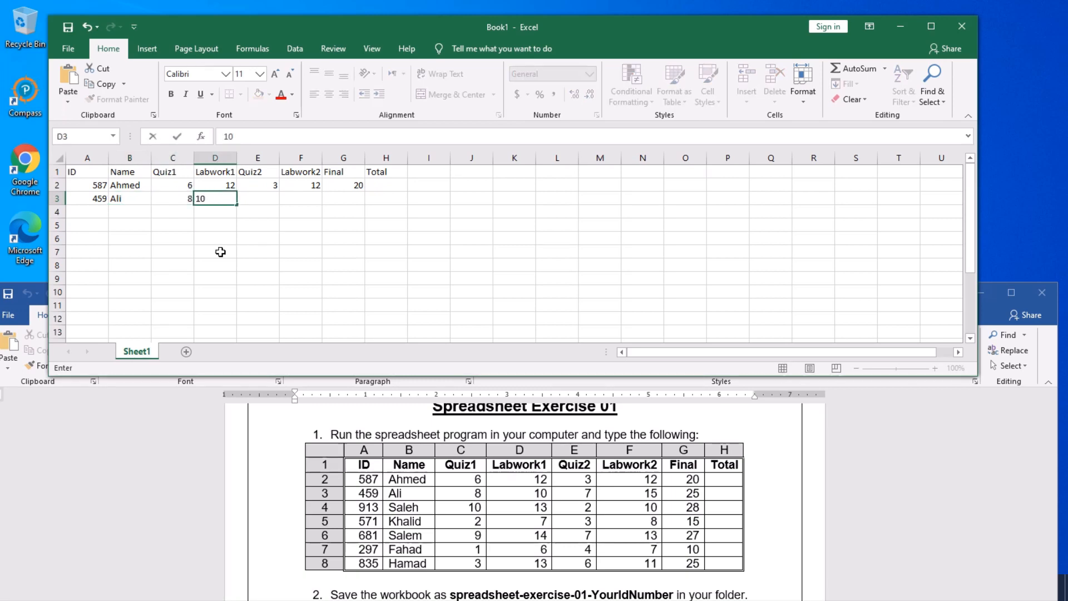
key("Tab")
type("7")
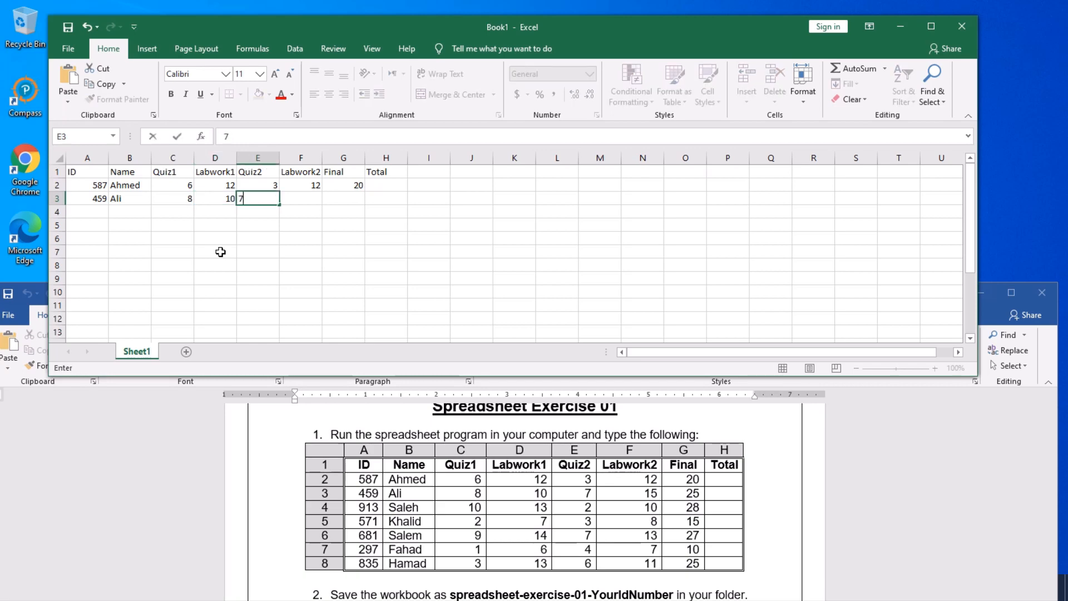
key("Tab")
type("15")
key("Tab")
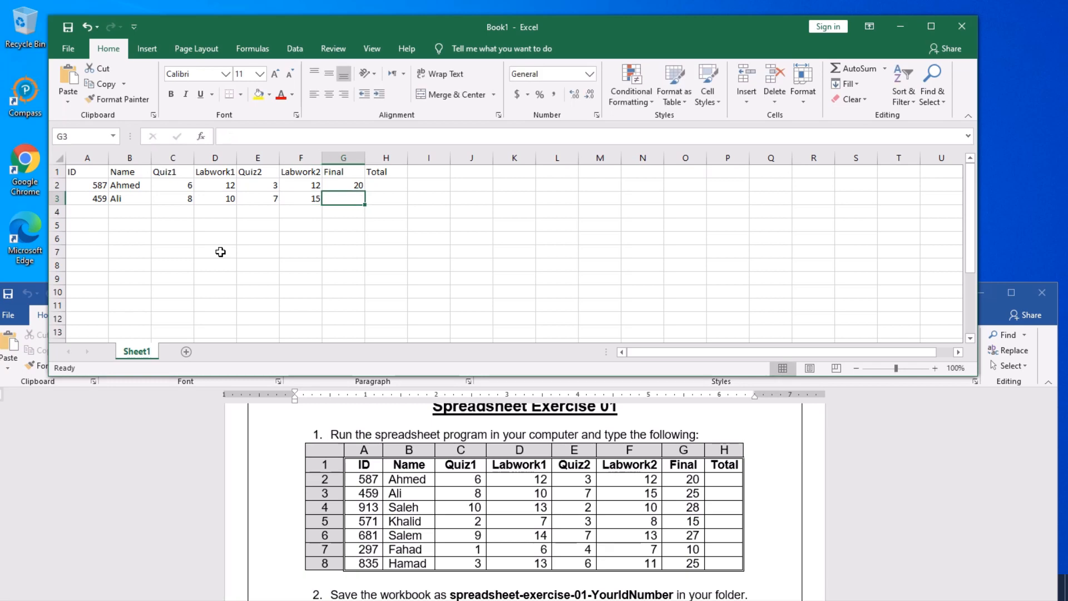
type("25")
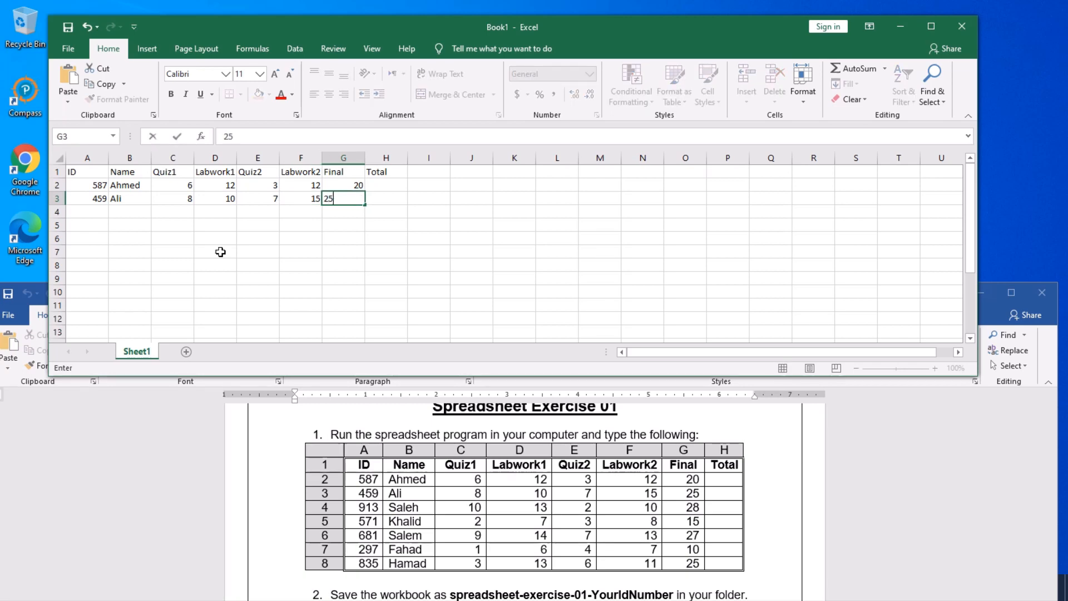
left_click(91, 214)
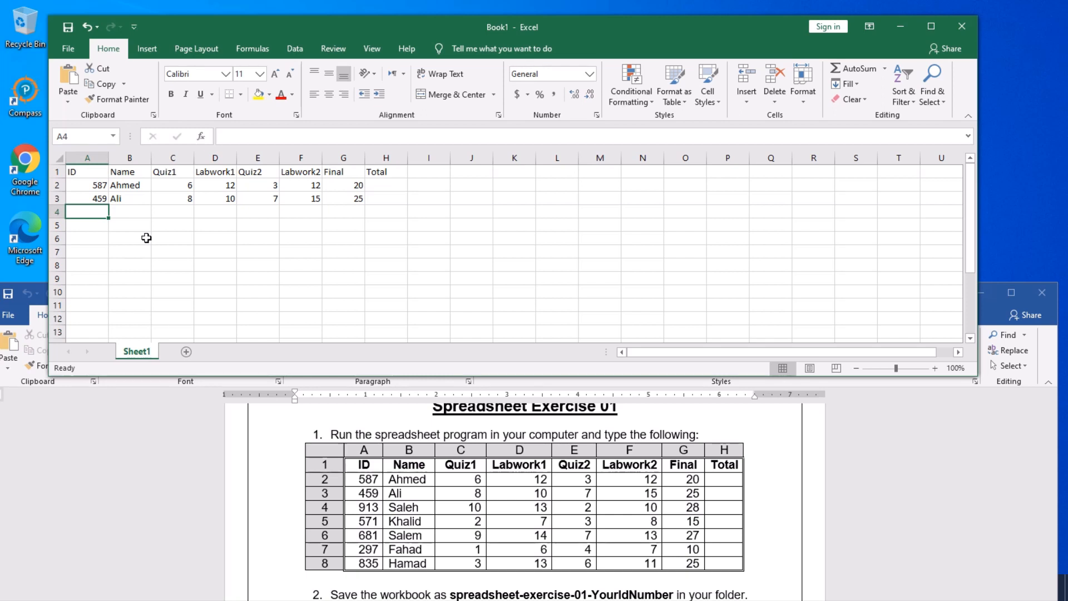
- Fill row 4 with ID 913, the student's name, marks 10, 13, 2, 10 and Final 28
type("913")
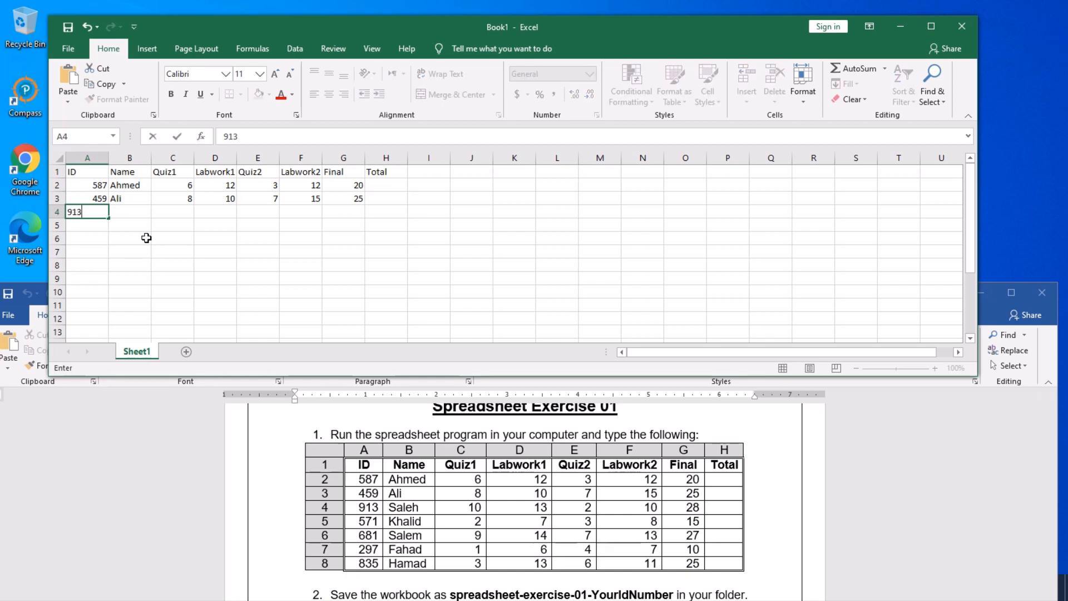
key("Tab")
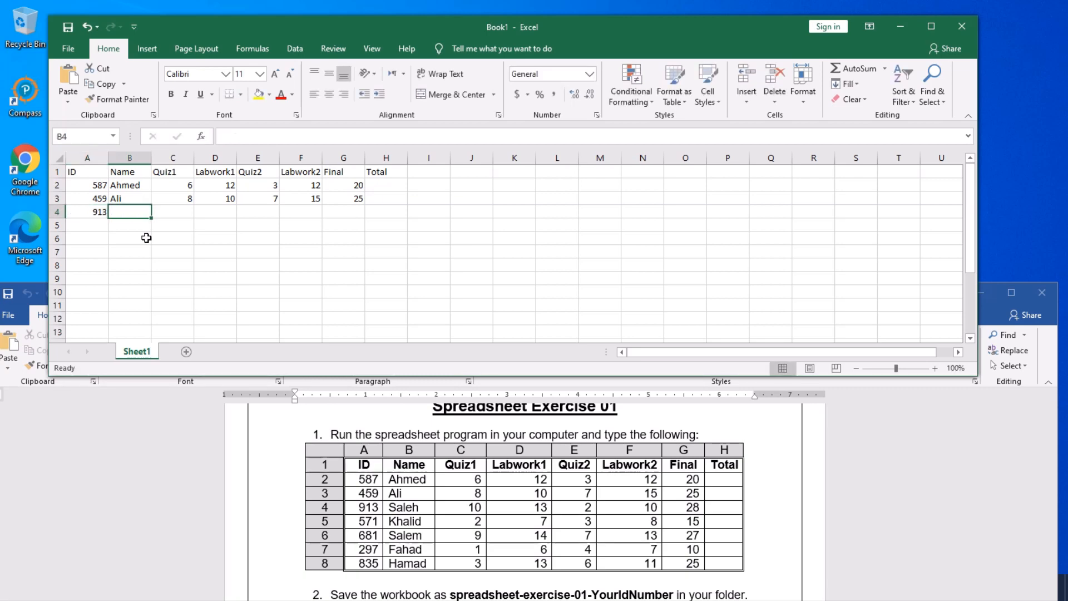
type("Sal")
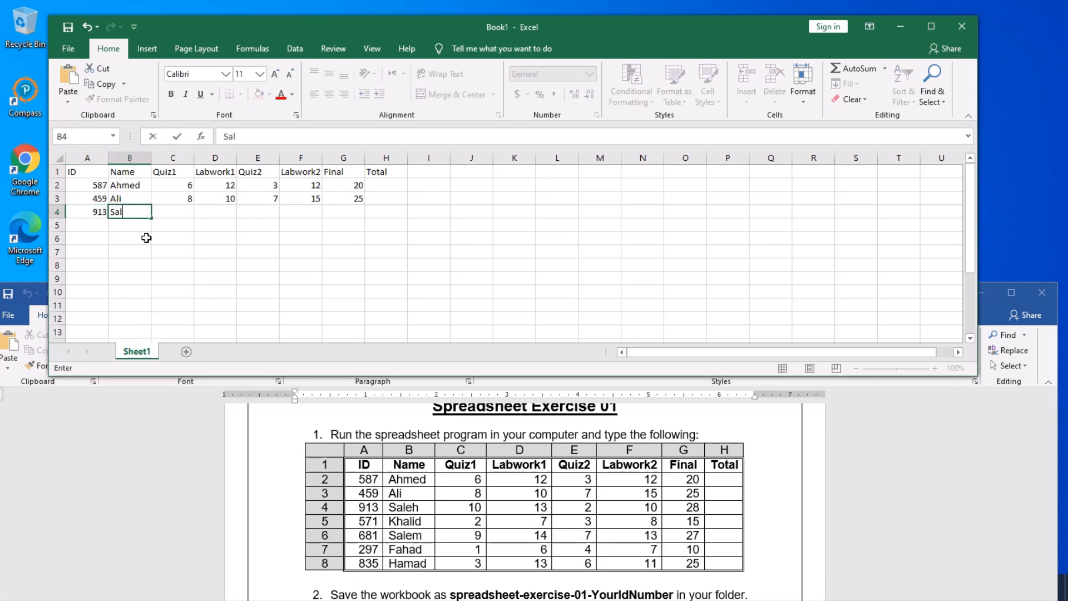
type("eh")
key("Tab")
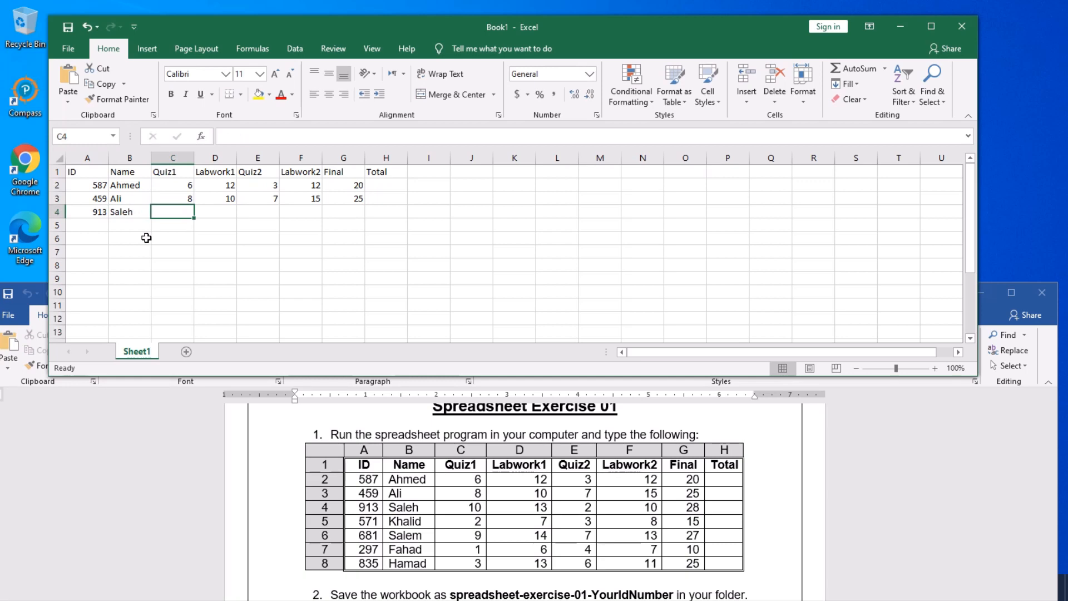
type("10")
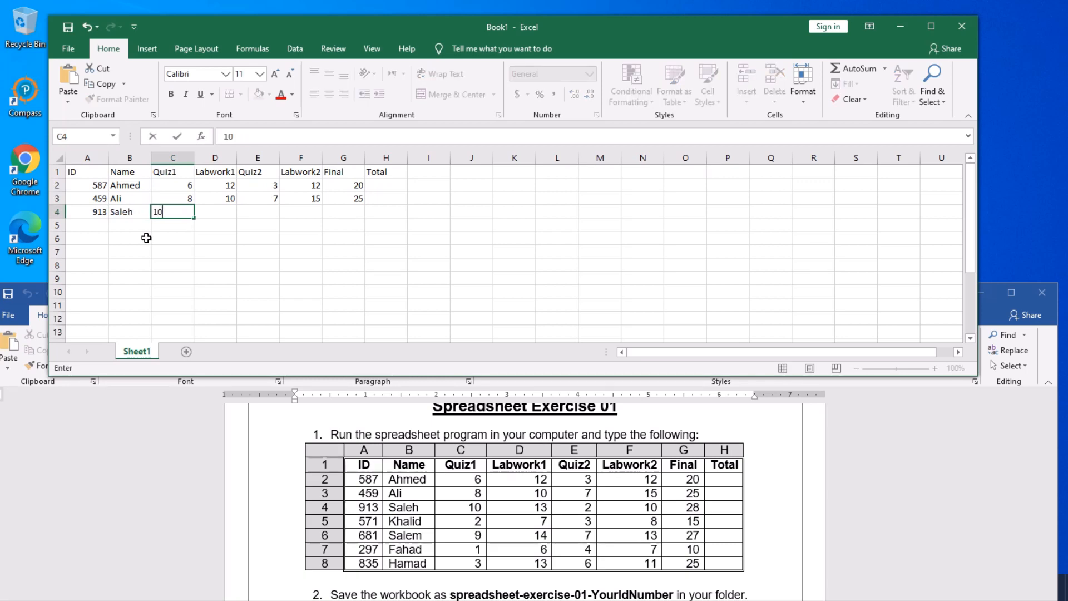
key("Tab")
type("13")
key("Tab")
type("2")
key("Tab")
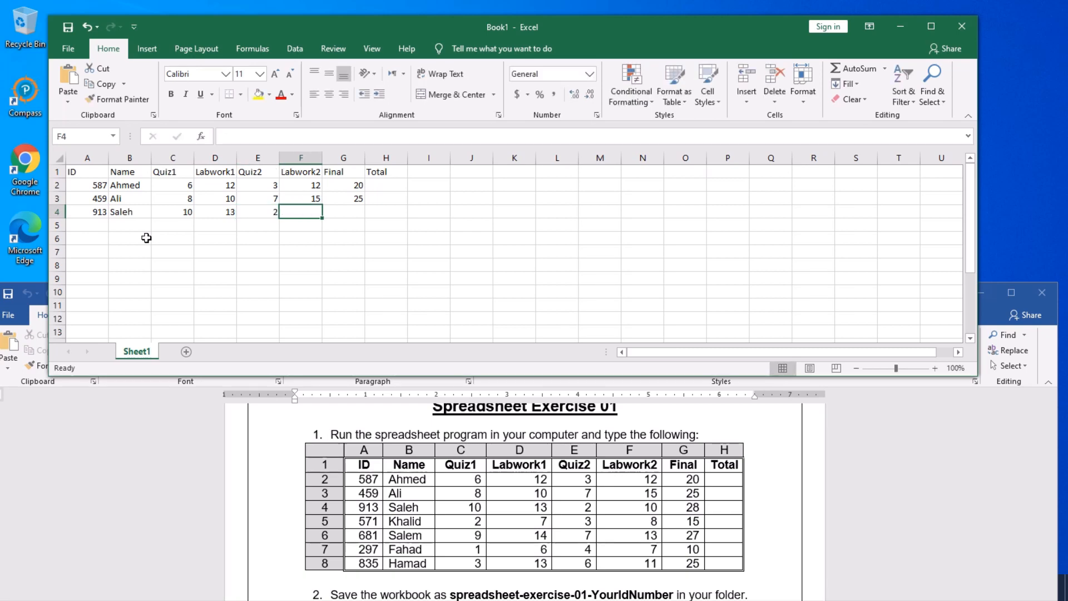
type("10")
key("Tab")
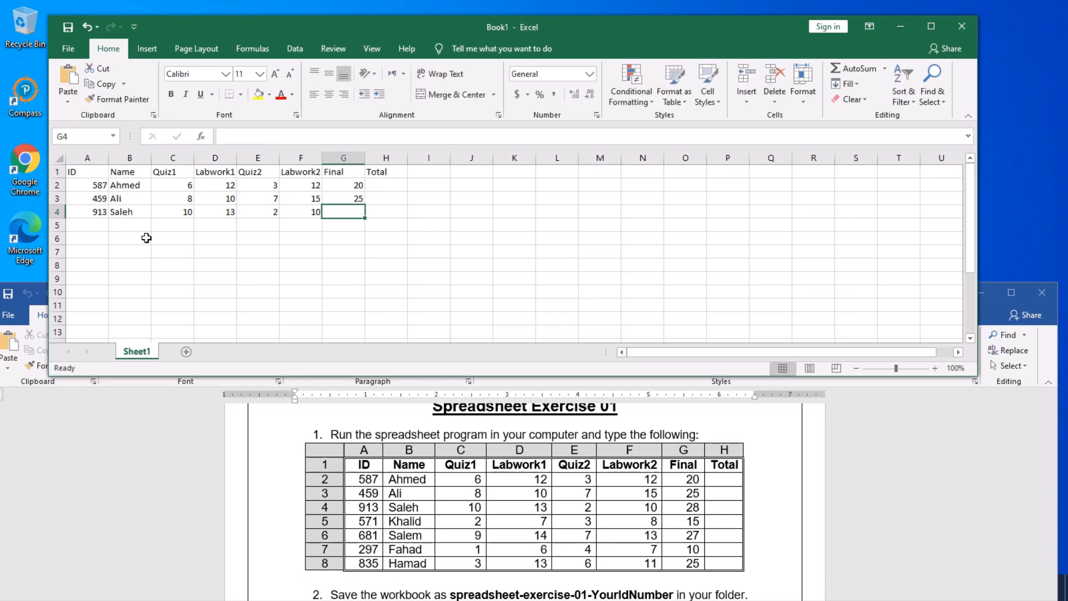
type("28")
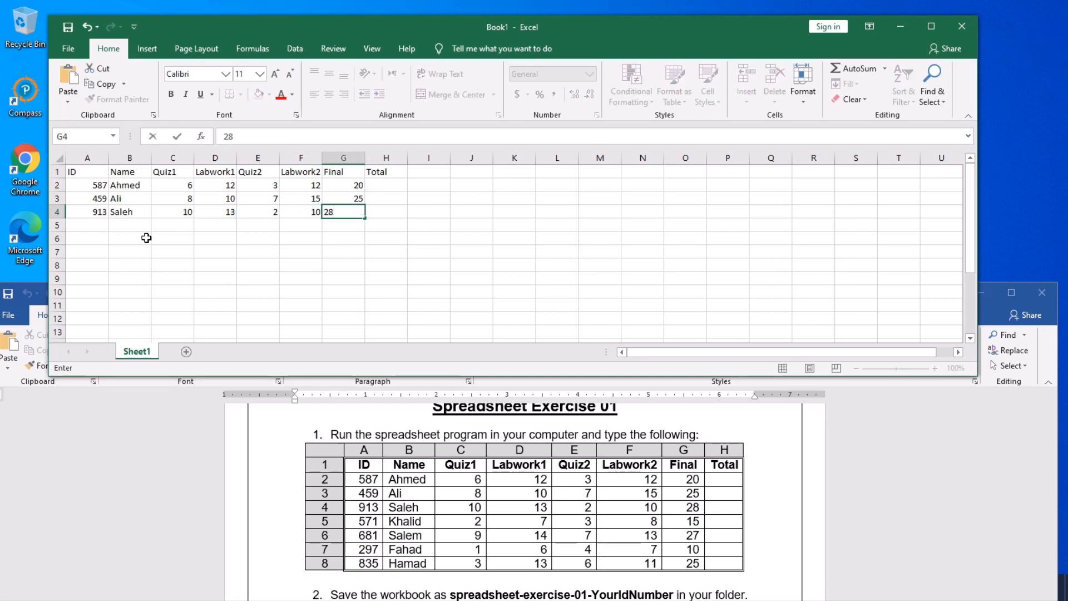
key("Return")
key("Left")
key("Left")
key("Left")
key("Left")
key("Left")
key("Left")
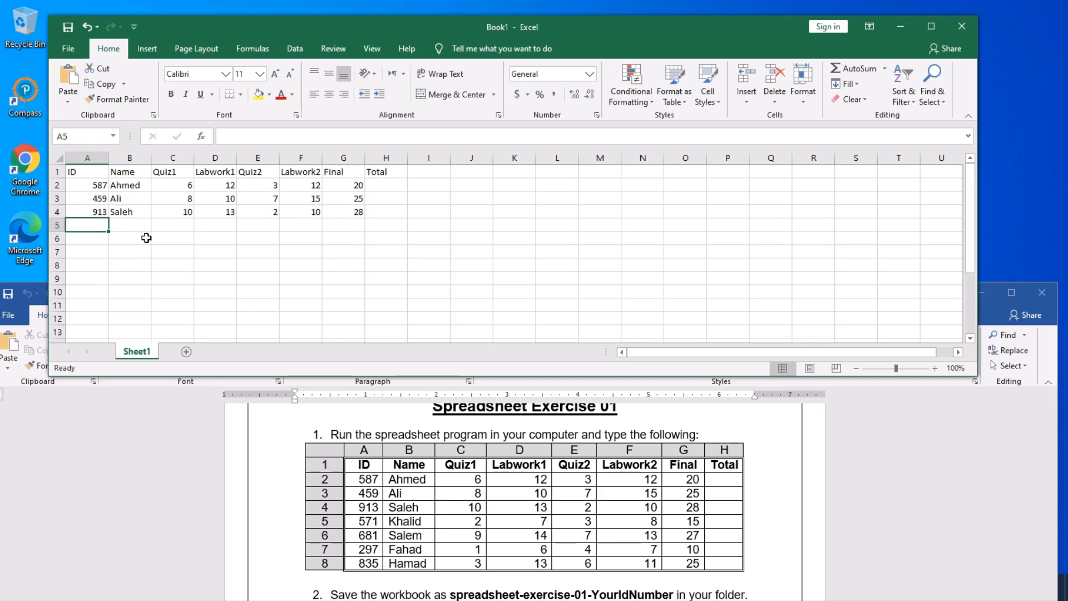
- Fill row 5 with ID 571, the student's name, marks 2, 7, 3, 8 and Final 15
type("5")
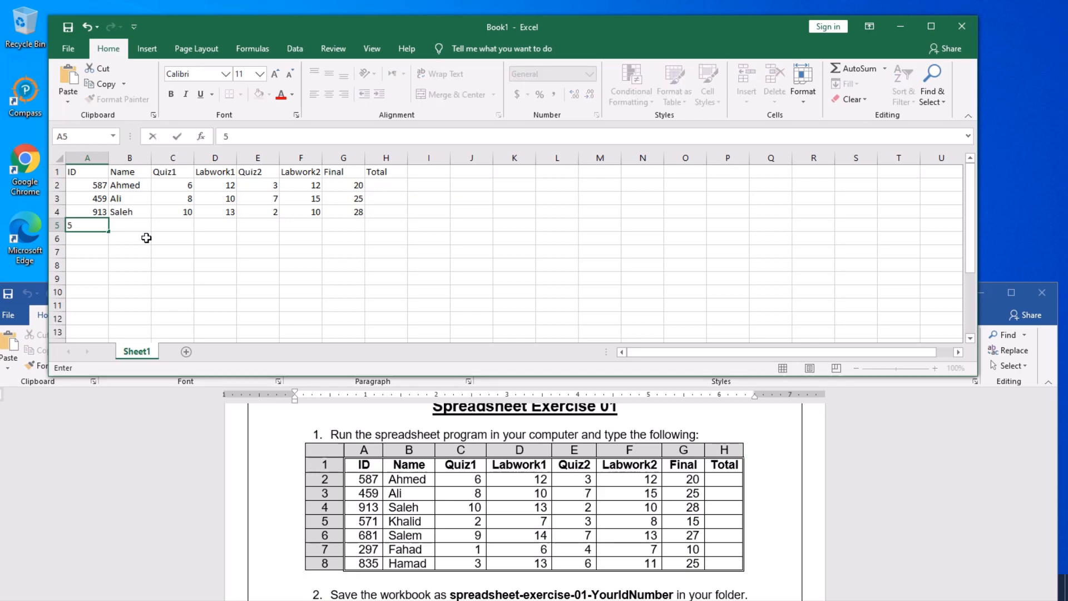
type("71")
key("Tab")
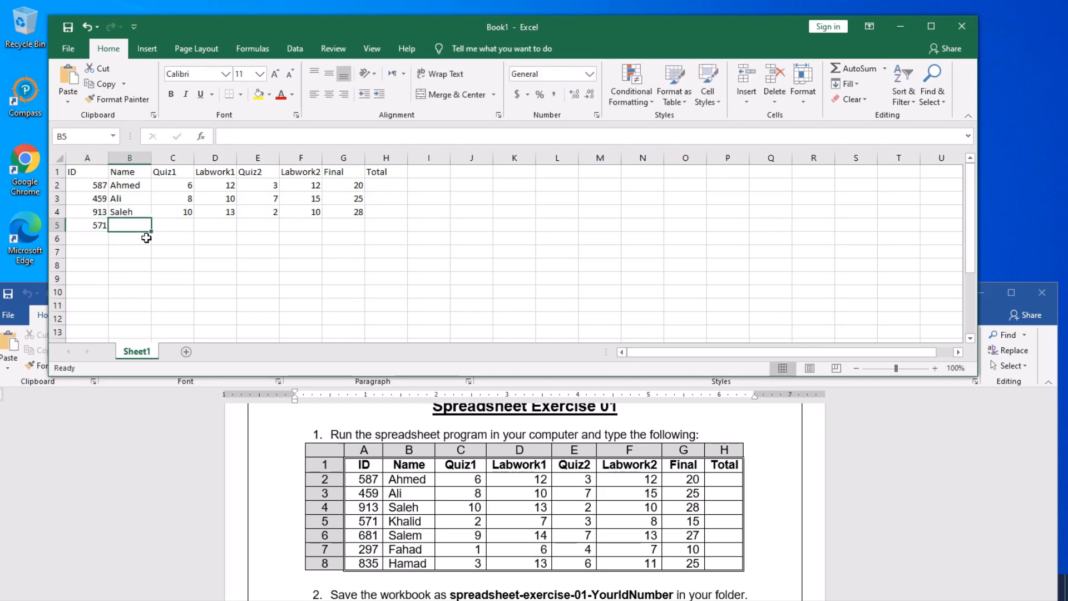
type("Khalid")
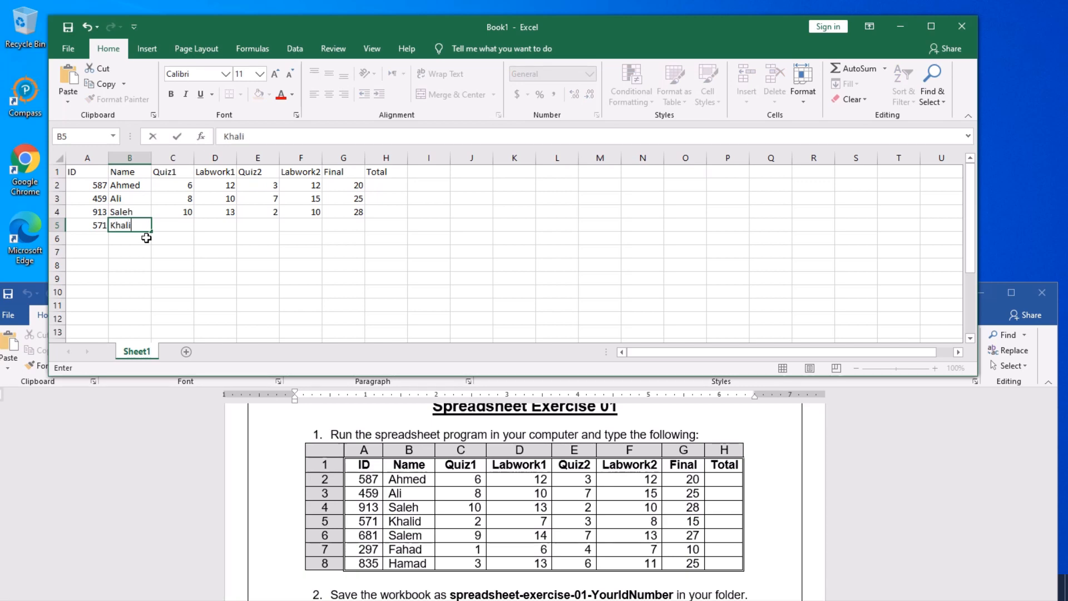
key("Tab")
type("2")
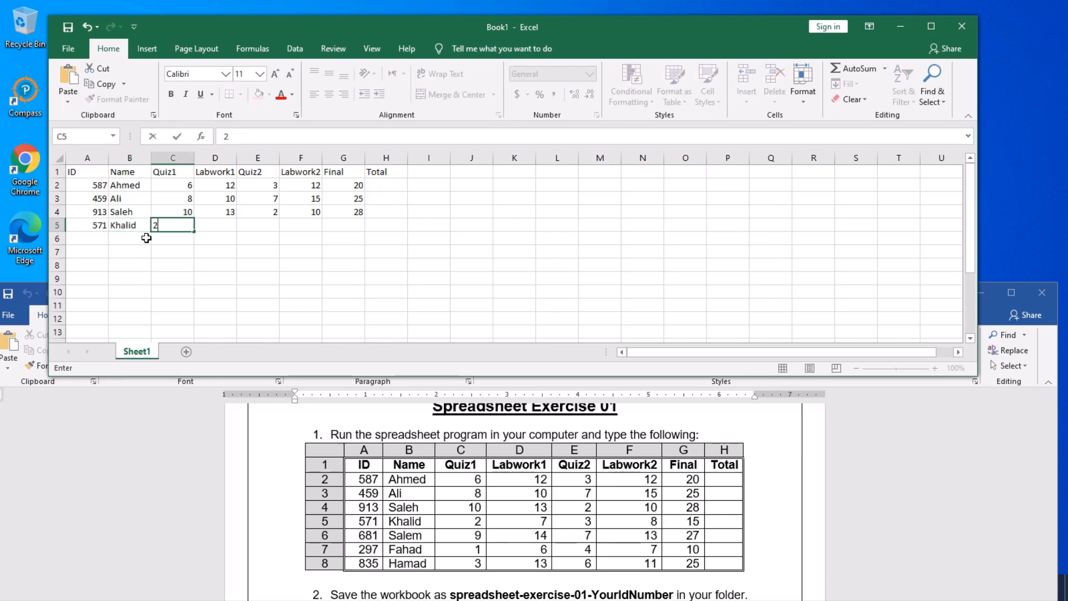
key("Tab")
type("7")
key("Tab")
type("3")
key("Tab")
type("8")
key("Tab")
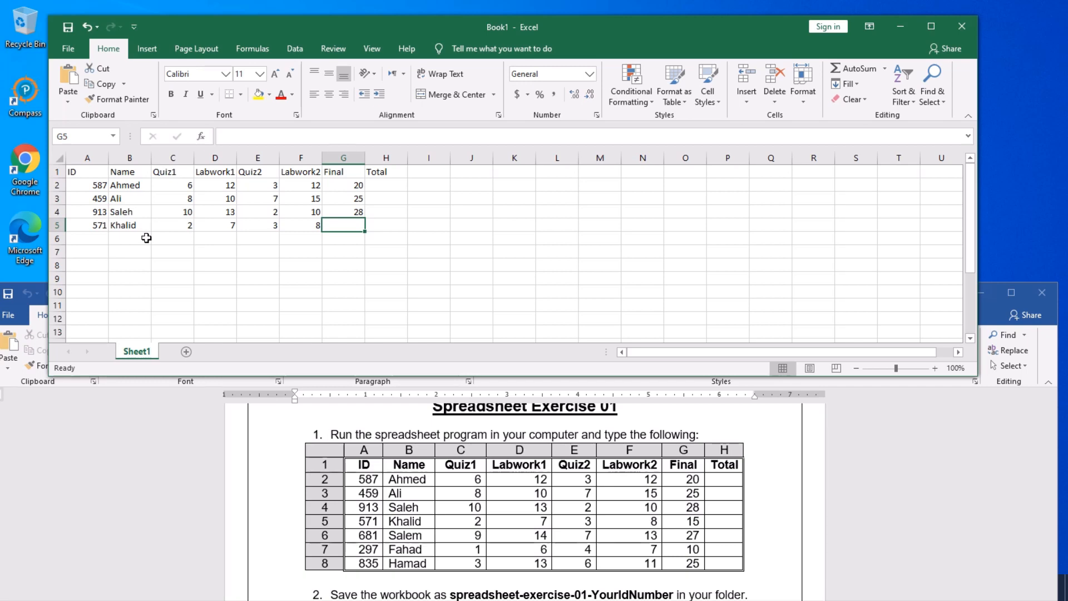
type("15")
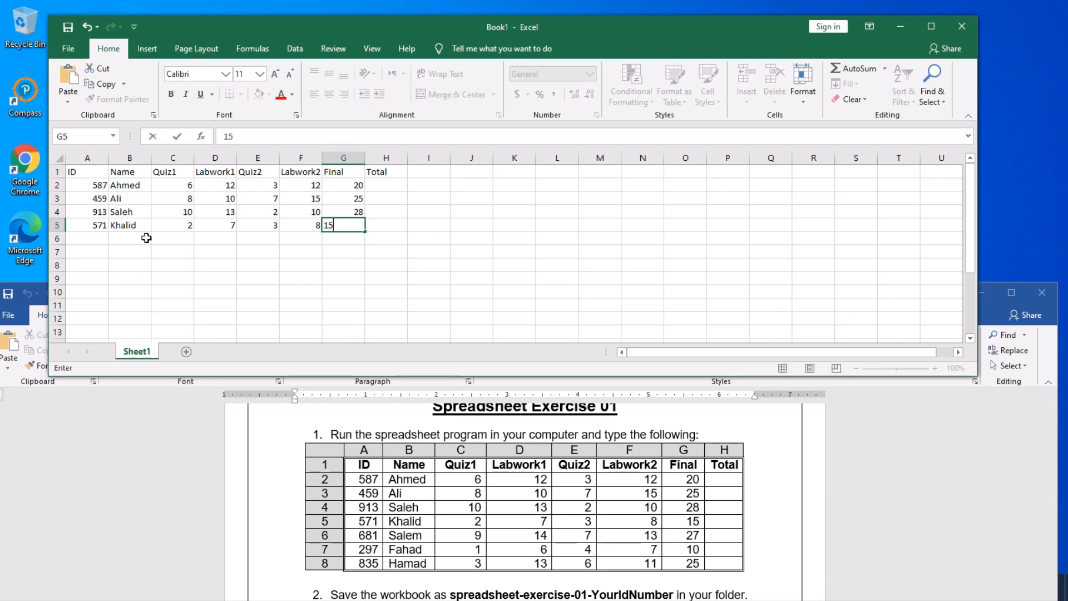
key("Return")
key("Left")
key("Left")
key("Left")
key("Left")
key("Left")
key("Left")
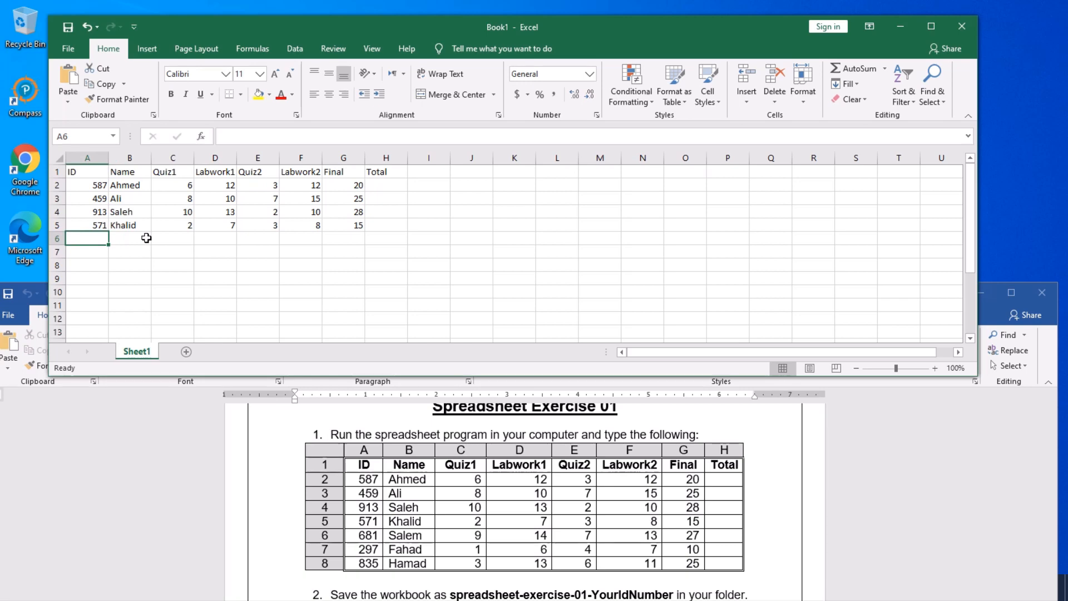
- Fill row 6 with ID 681, the student's name, marks 9, 14, 7, 13 and Final 27
type("681")
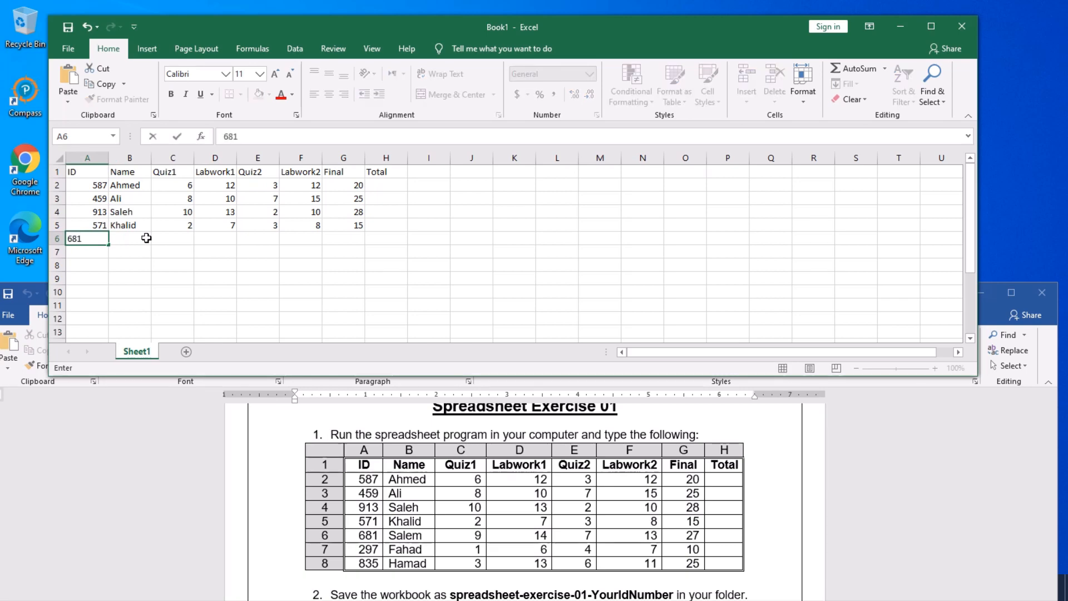
key("Tab")
type("Salem")
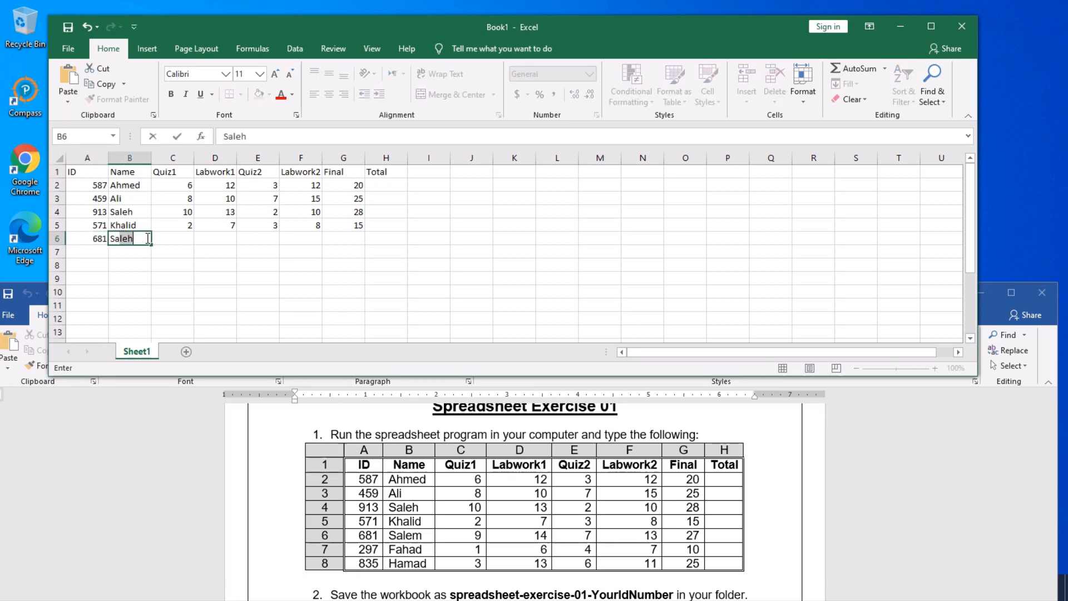
key("Tab")
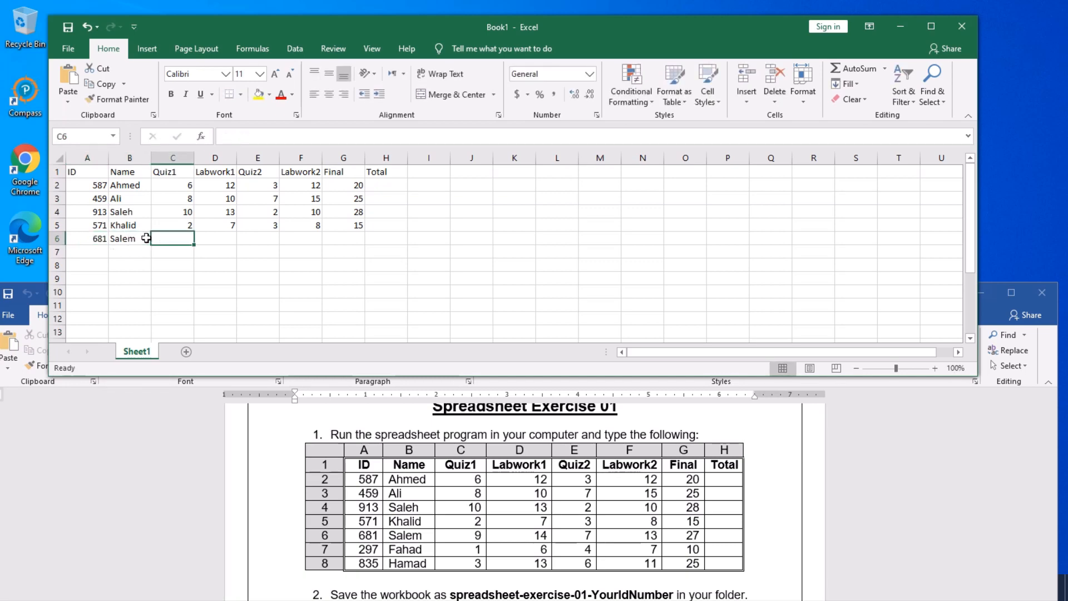
type("9")
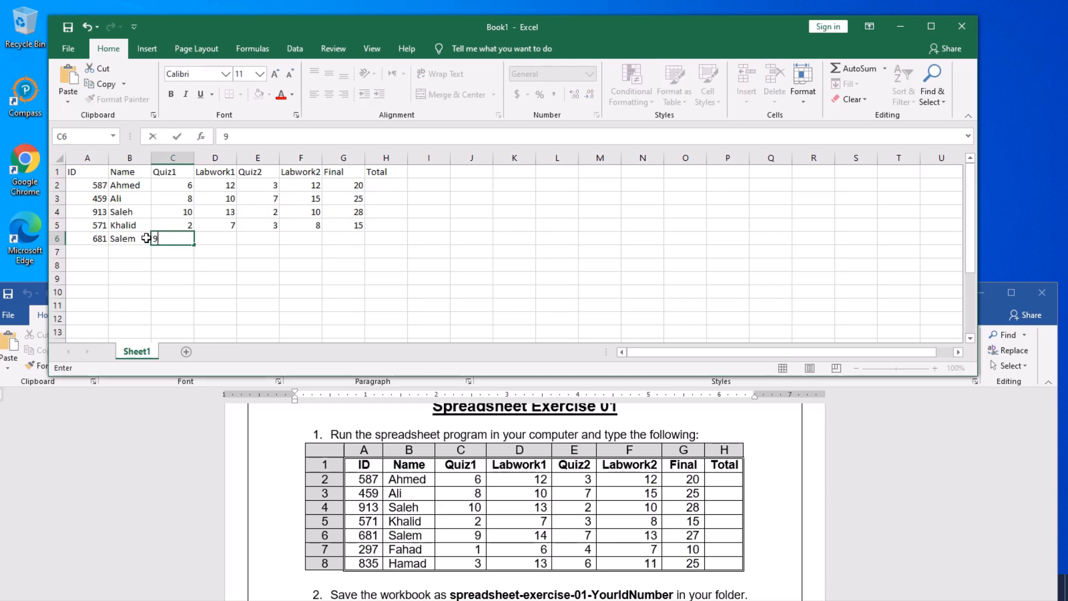
key("Tab")
type("14")
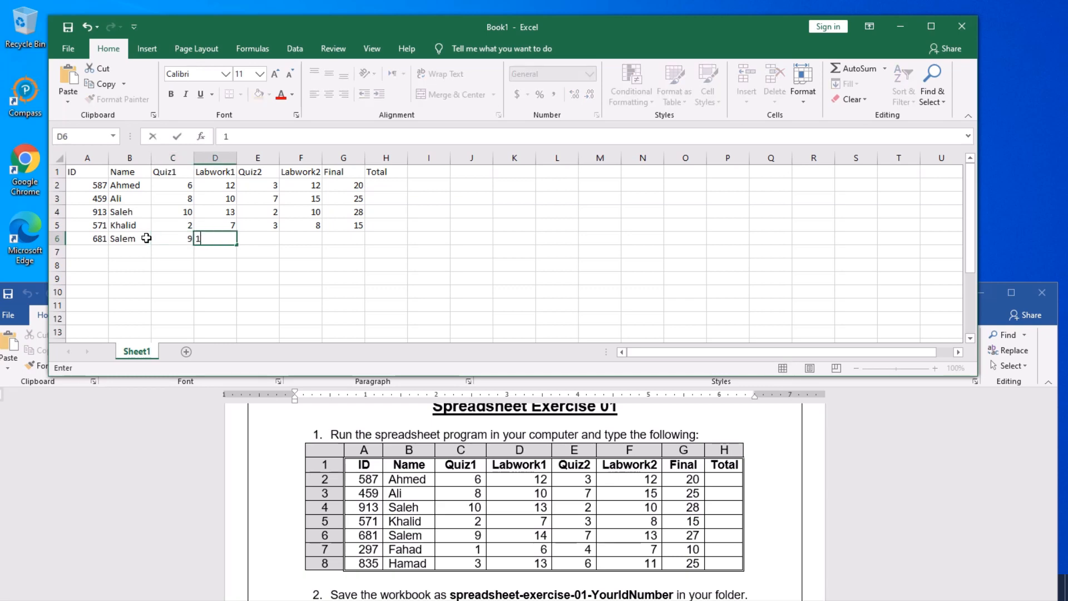
key("Tab")
type("7")
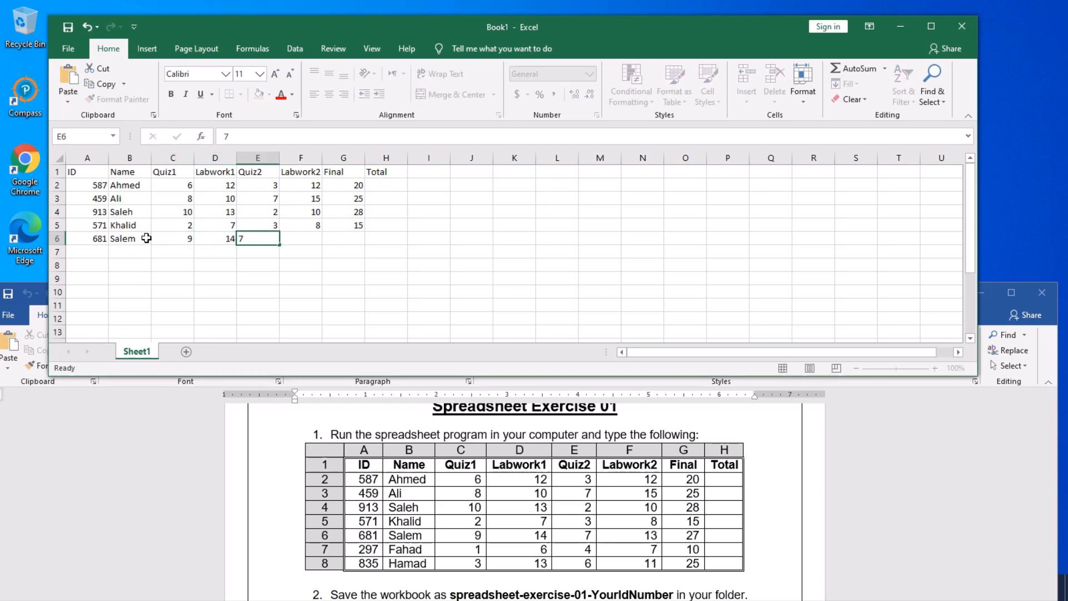
key("Tab")
type("13")
key("Tab")
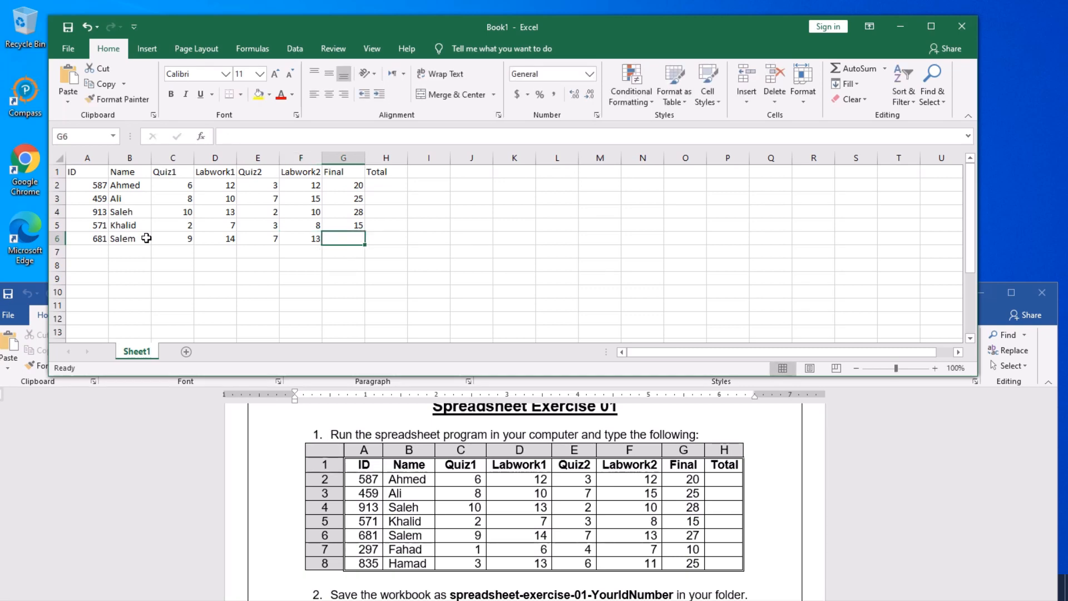
type("27")
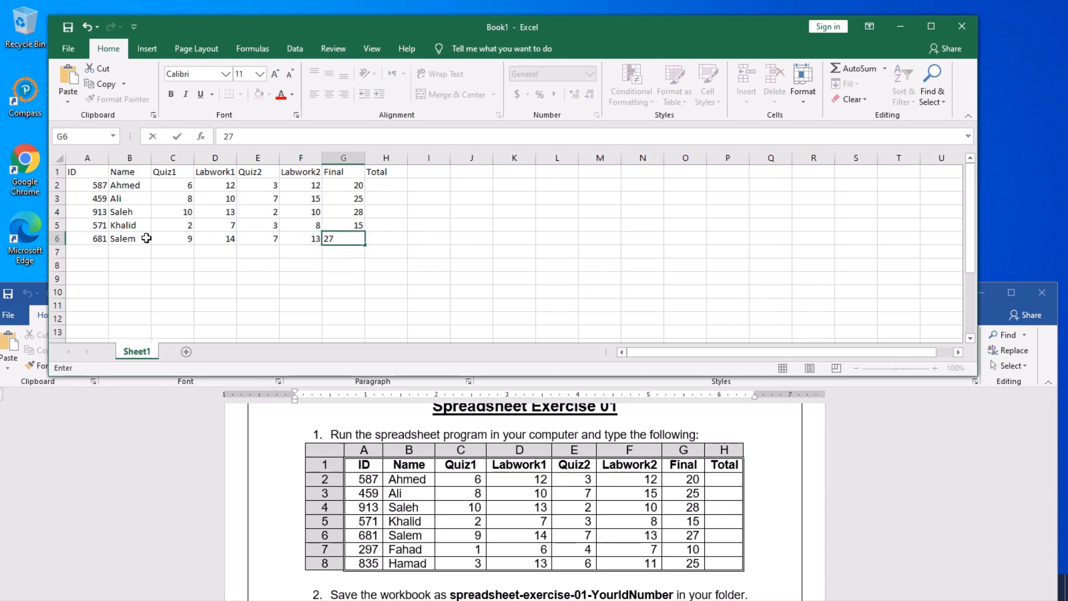
key("Return")
key("Left")
key("Left")
key("Left")
key("Left")
key("Left")
key("Left")
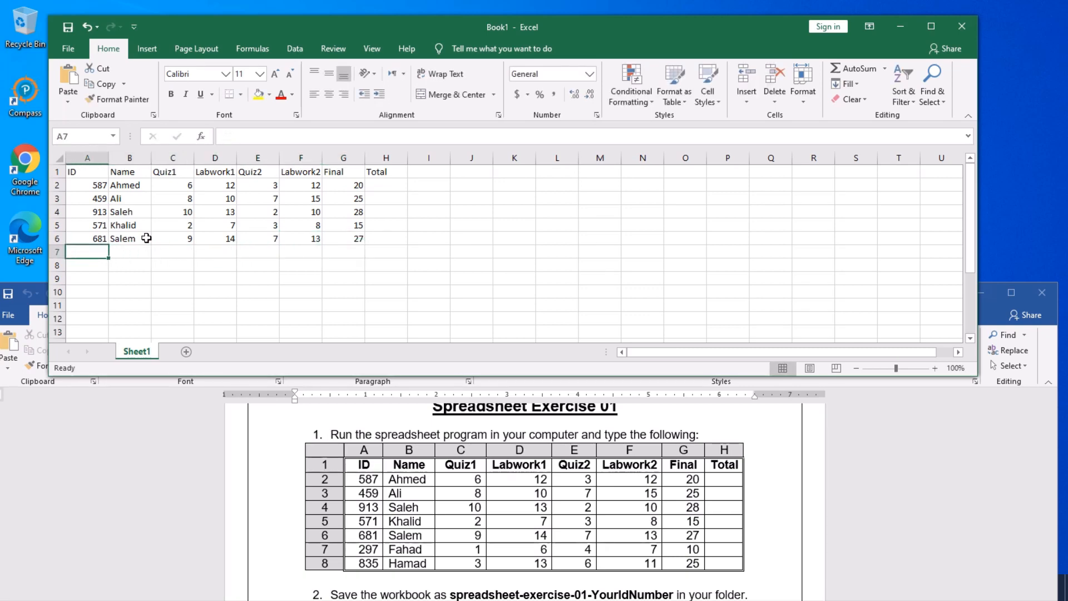
- Fill row 7 with ID 297, the student's name, marks 1, 6, 4, 7 and Final 10
type("2")
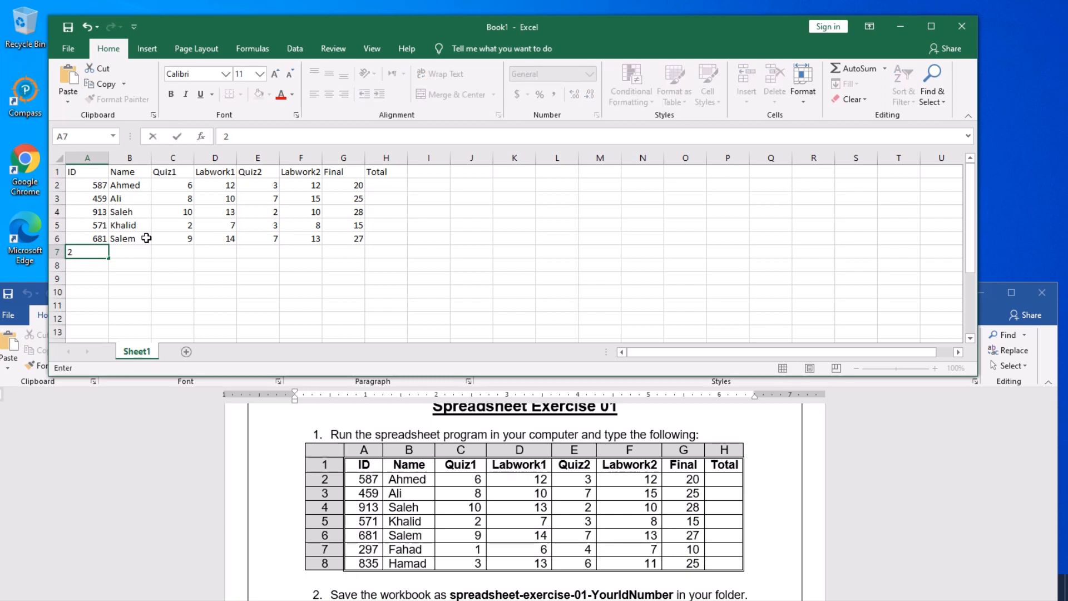
type("9")
type("7")
key("Tab")
type("F")
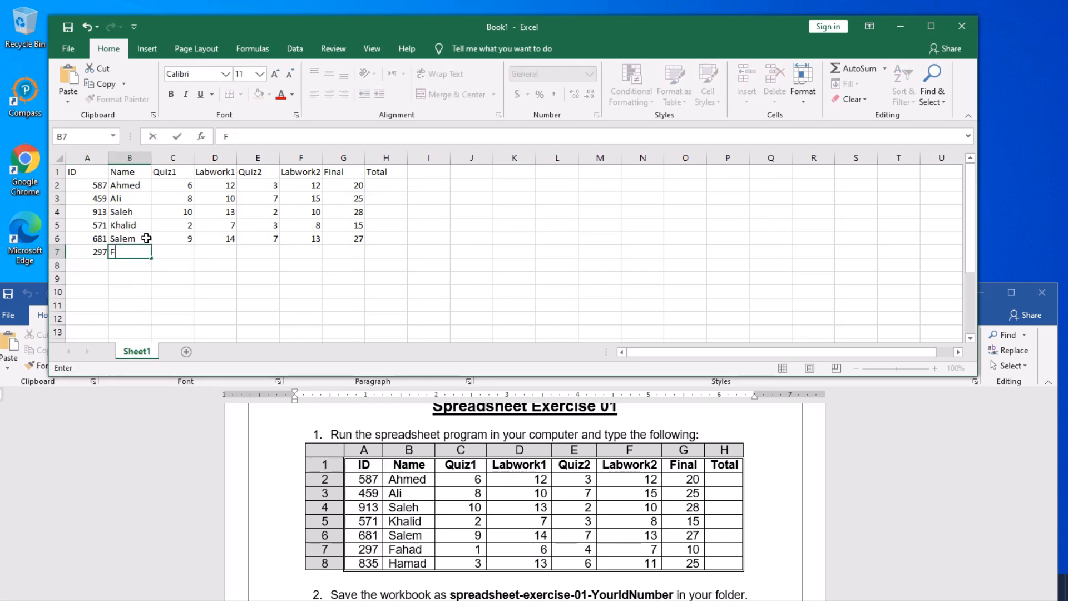
type("ahad")
key("Tab")
type("1")
key("Tab")
type("6")
key("Tab")
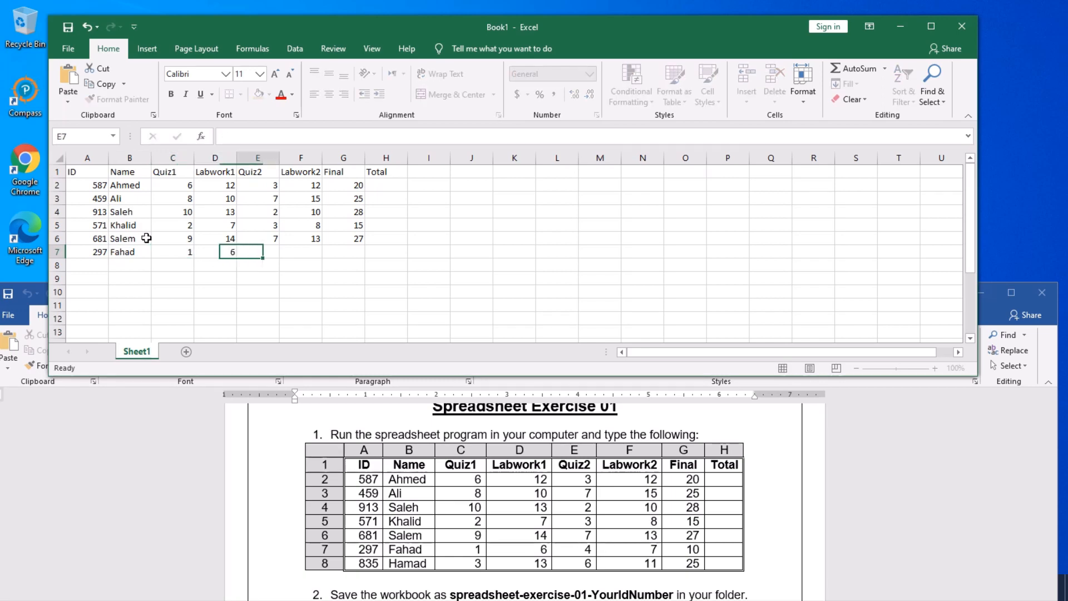
type("4")
key("Tab")
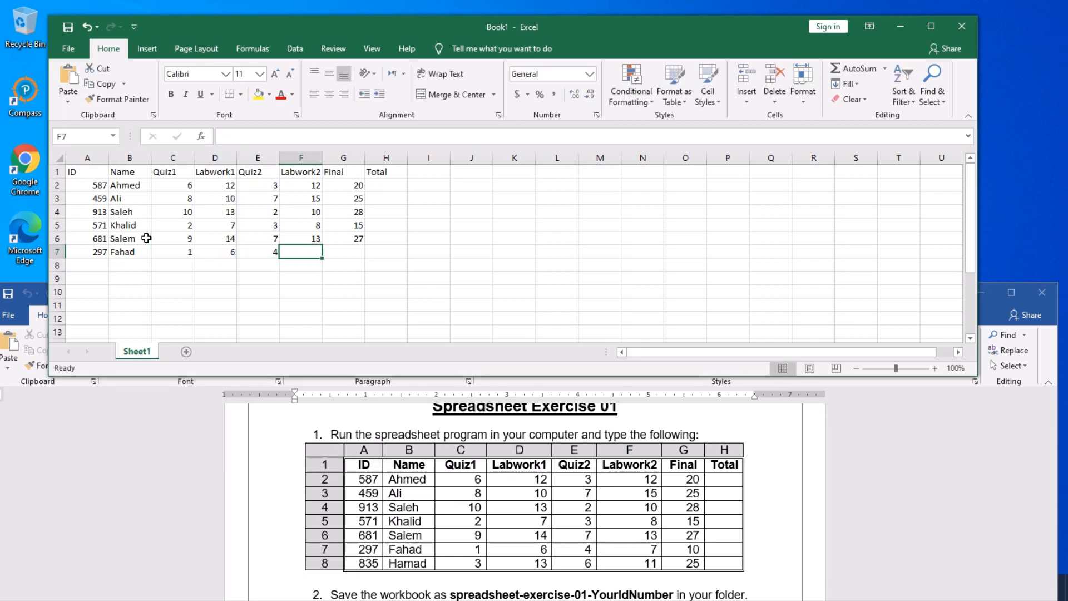
type("7")
key("Tab")
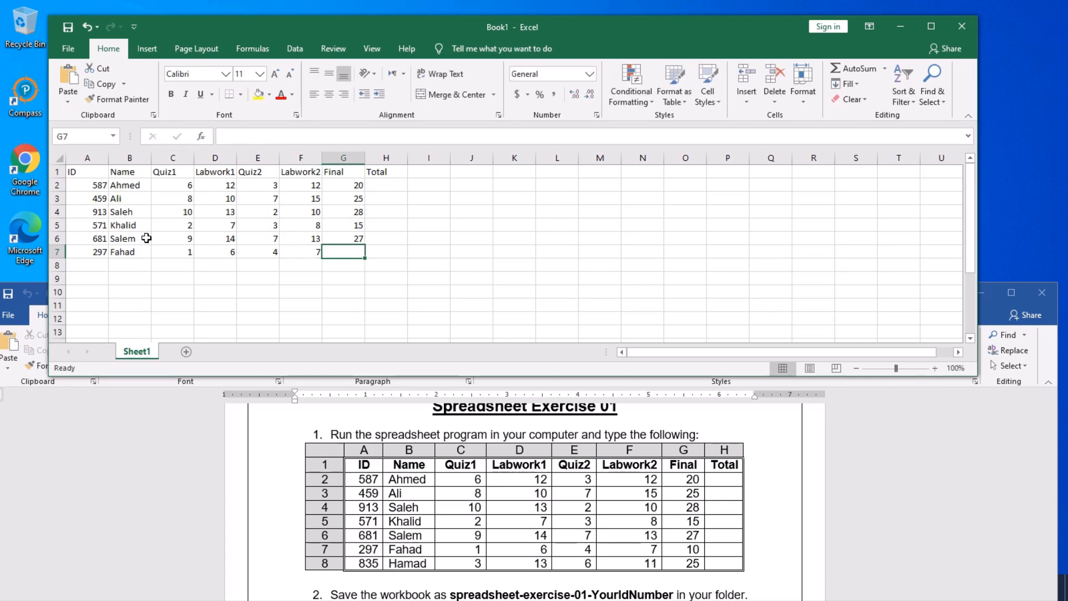
type("10")
key("Return")
key("Left")
key("Left")
key("Left")
key("Left")
key("Left")
key("Left")
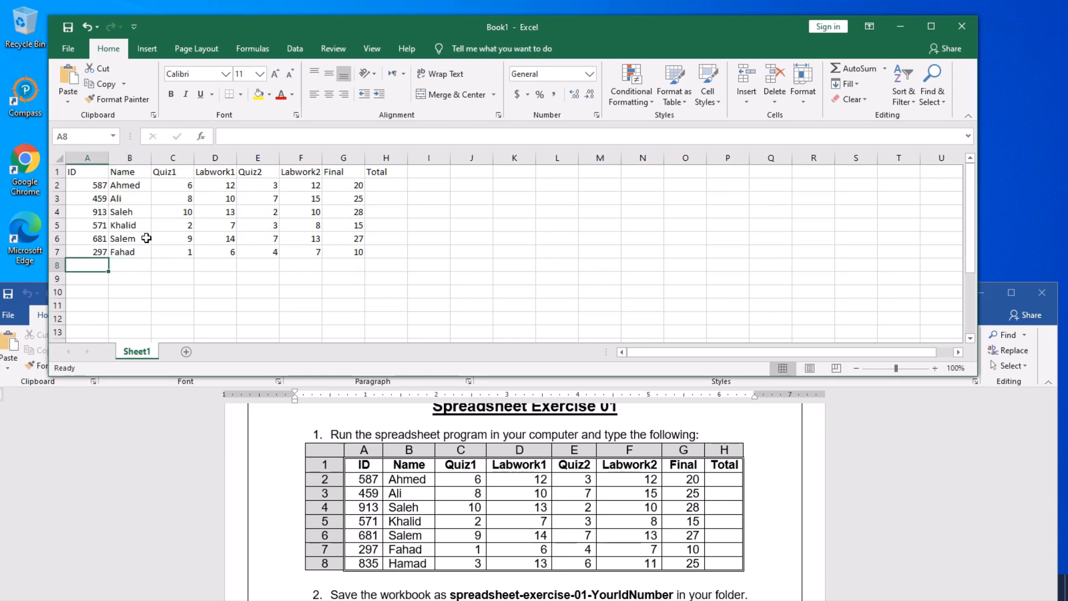
- Fill row 8 with ID 835, the student's name, marks 3, 13, 6, 11 and Final 25
type("835")
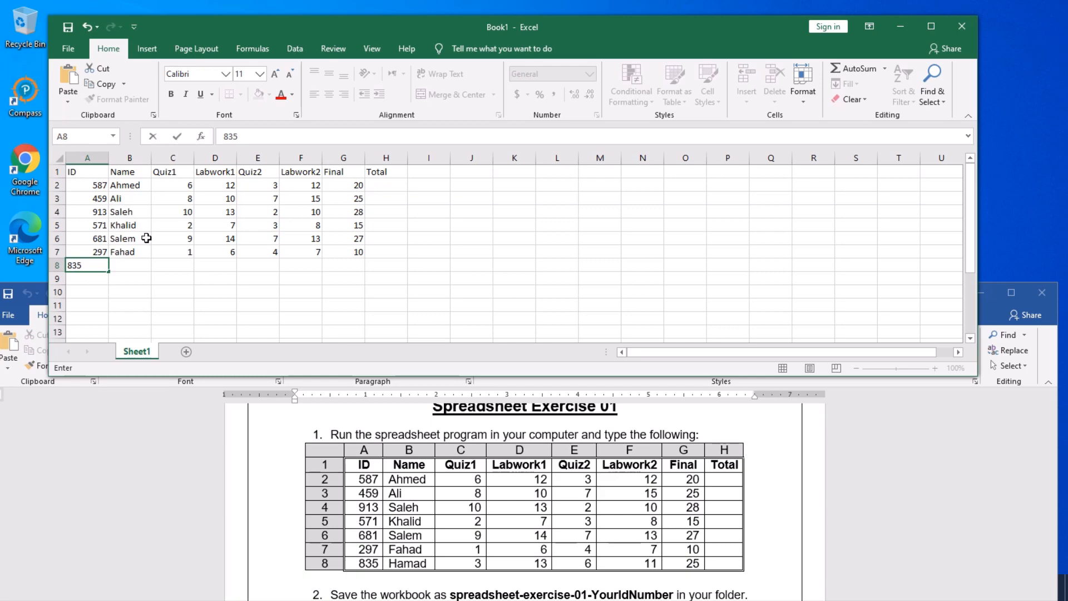
key("Tab")
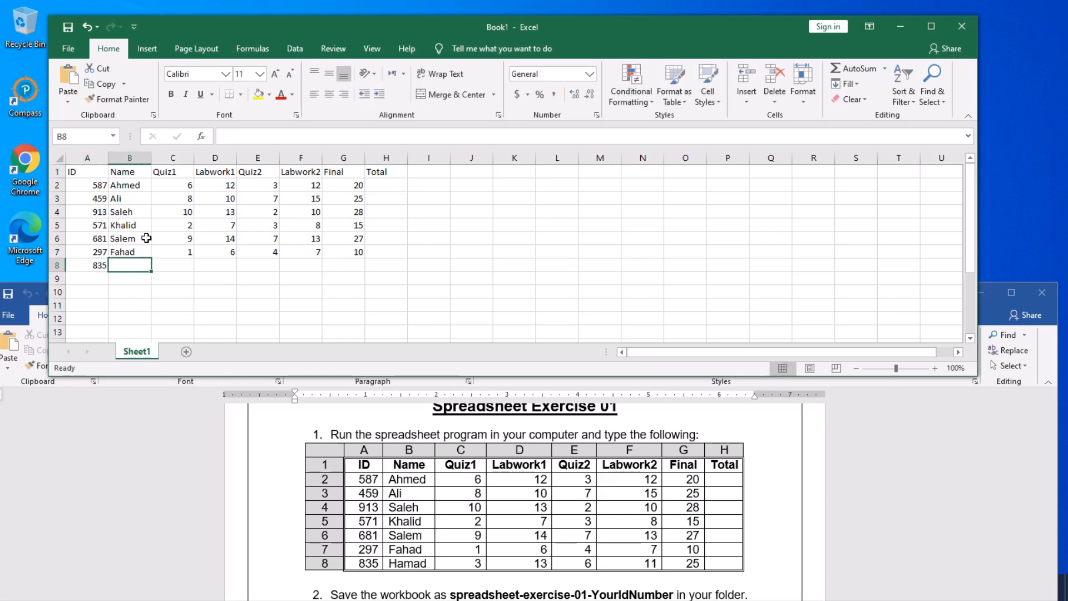
type("Hamad")
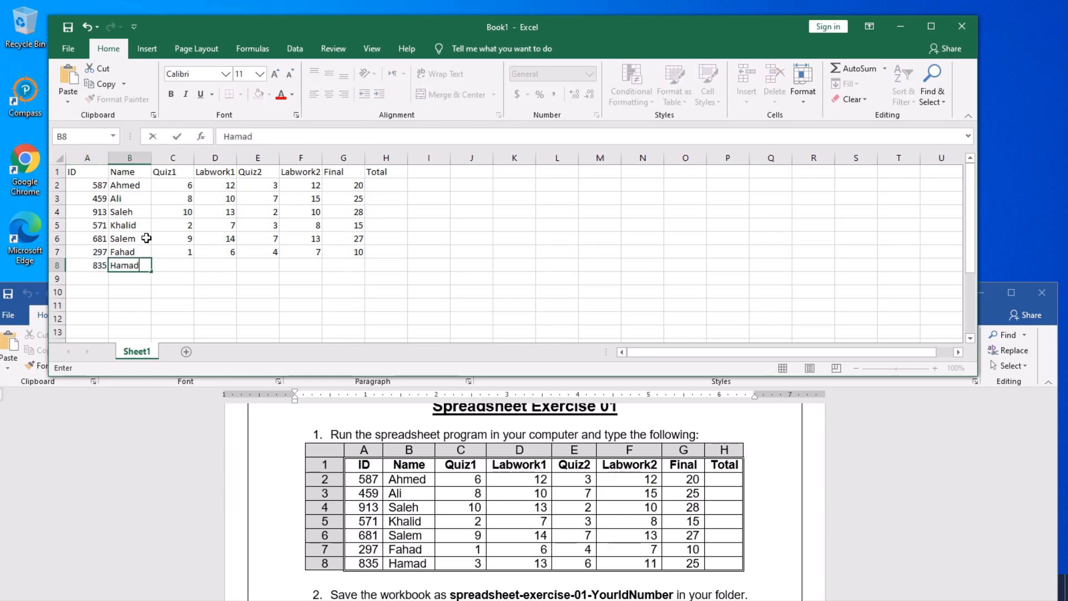
key("Tab")
type("3")
key("Tab")
type("13")
key("Tab")
type("6")
key("Tab")
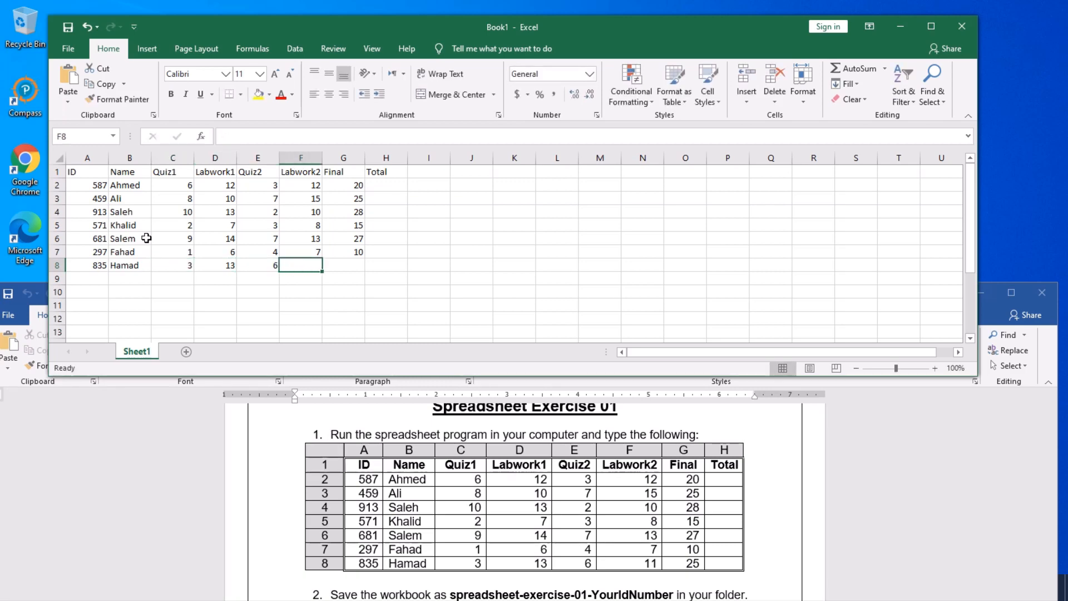
type("11")
key("Tab")
type("2")
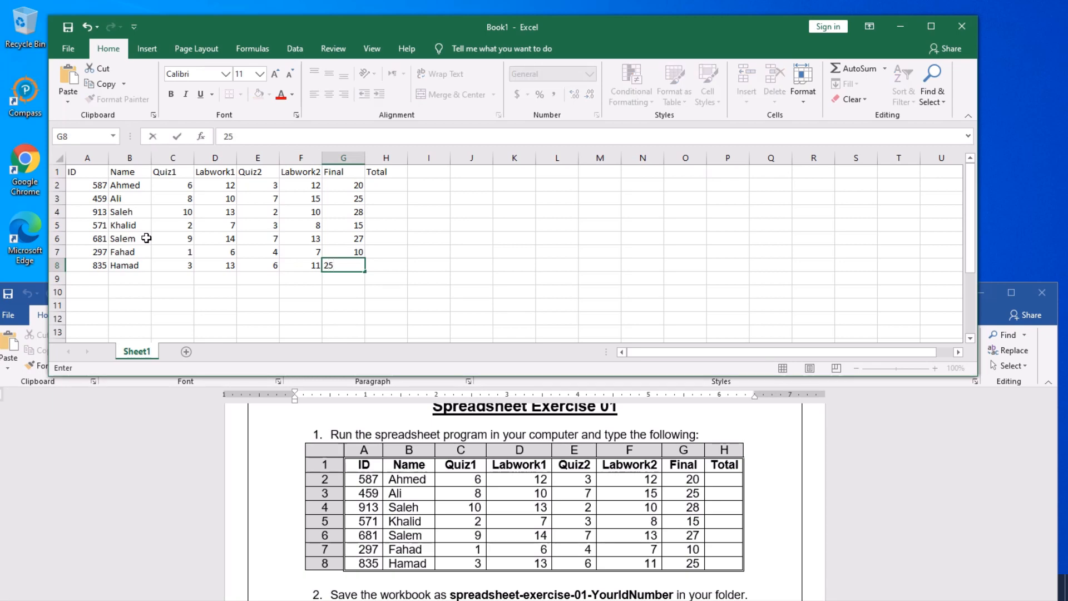
type("5")
- Commit the Final mark of 25 in G8 by selecting cell F10
left_click(306, 295)
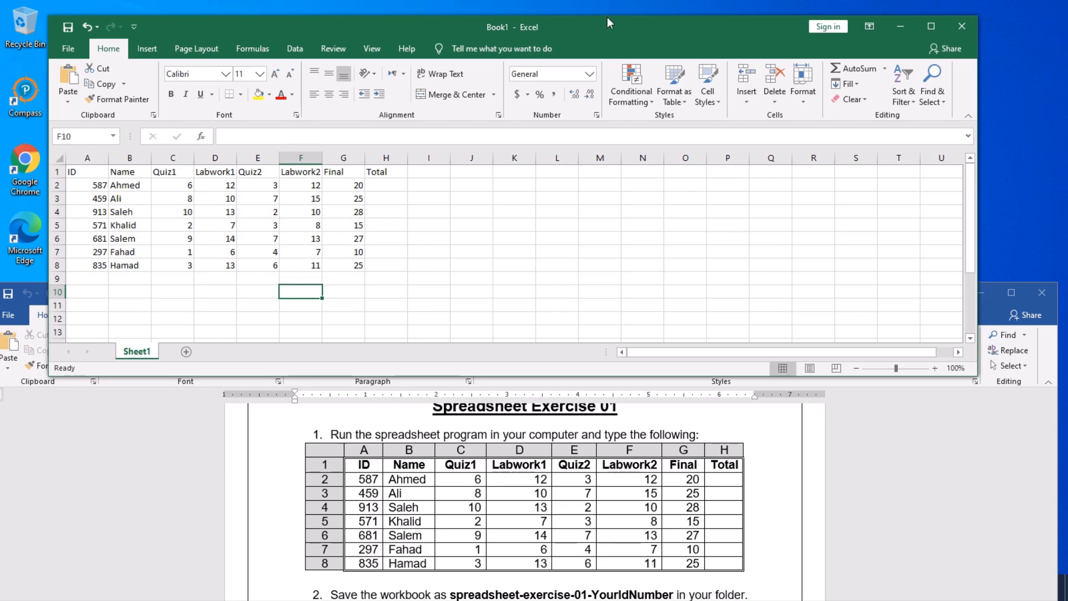
- Shrink the Word window and scroll its instructions down to numbered steps 2–7
left_click(877, 459)
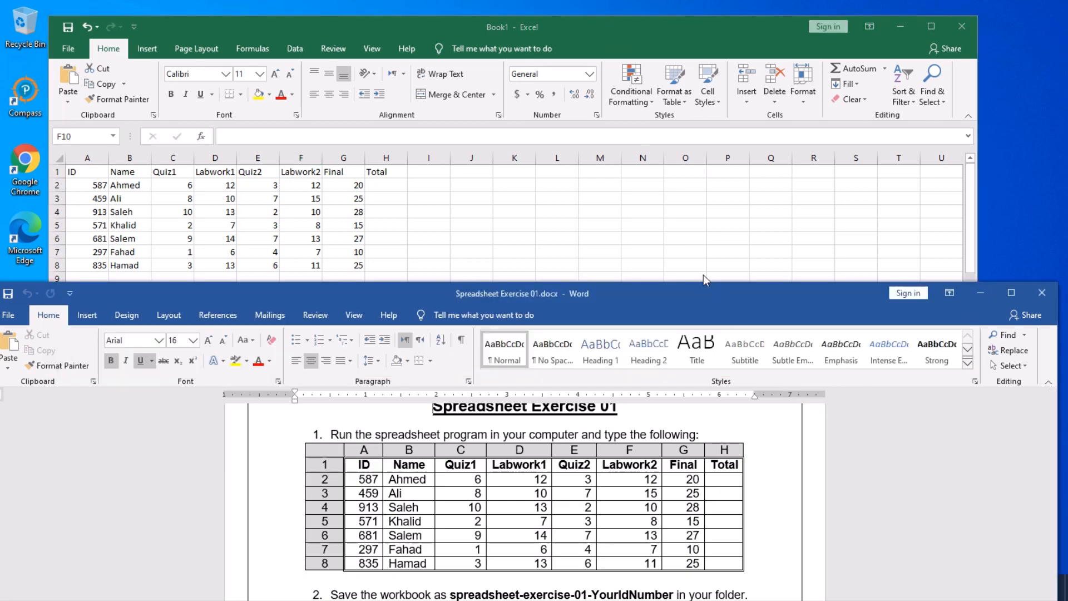
left_click_drag(698, 282, 727, 371)
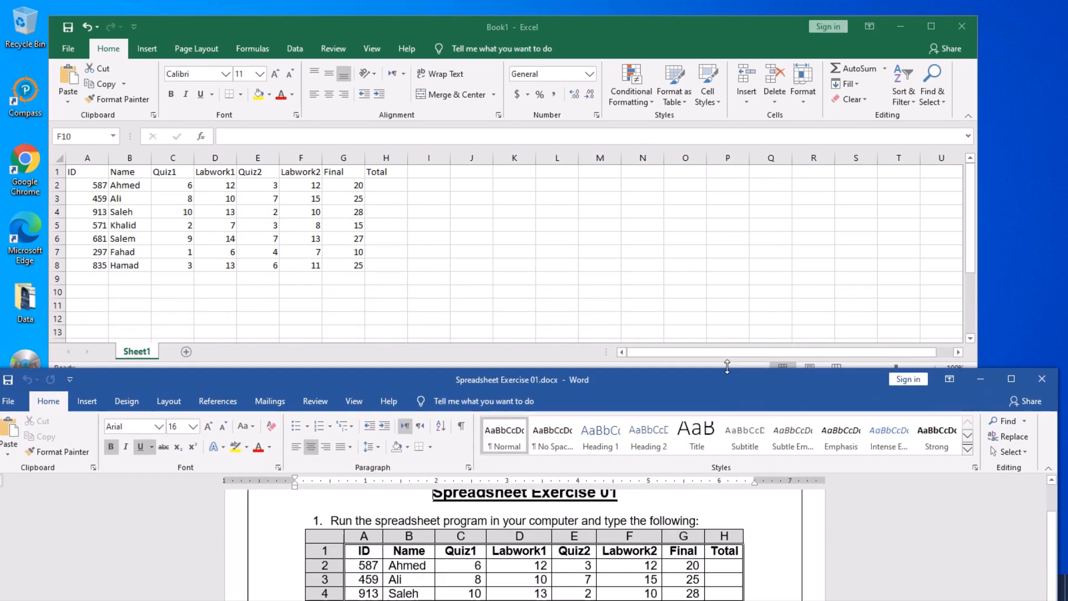
scroll(745, 529, "down", 3)
scroll(745, 529, "down", 5)
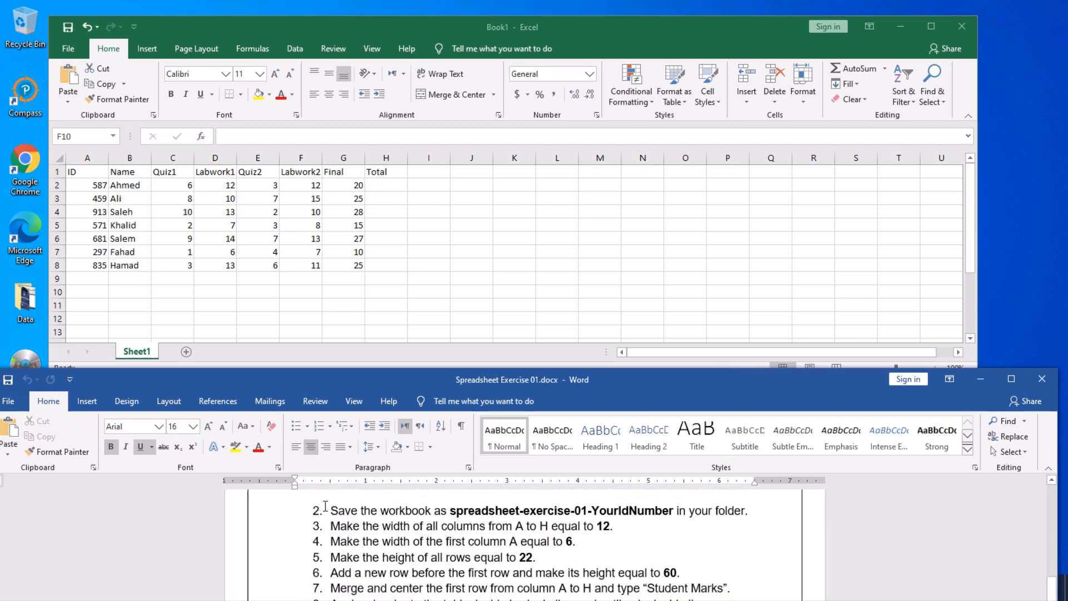
- Bring Excel forward and widen its window on both the right and left sides
left_click(456, 283)
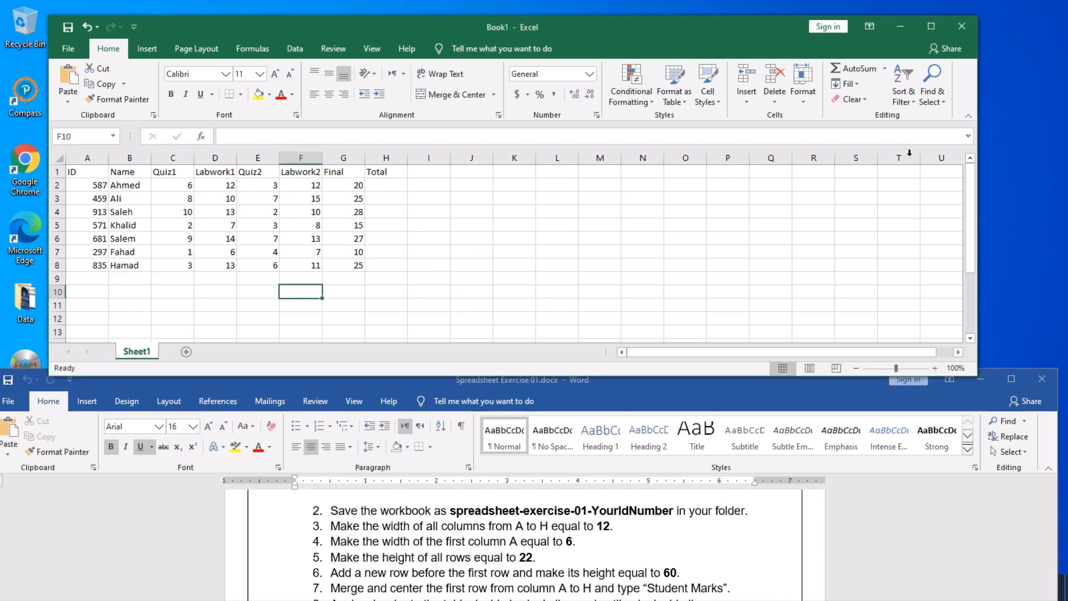
left_click_drag(977, 191, 1051, 192)
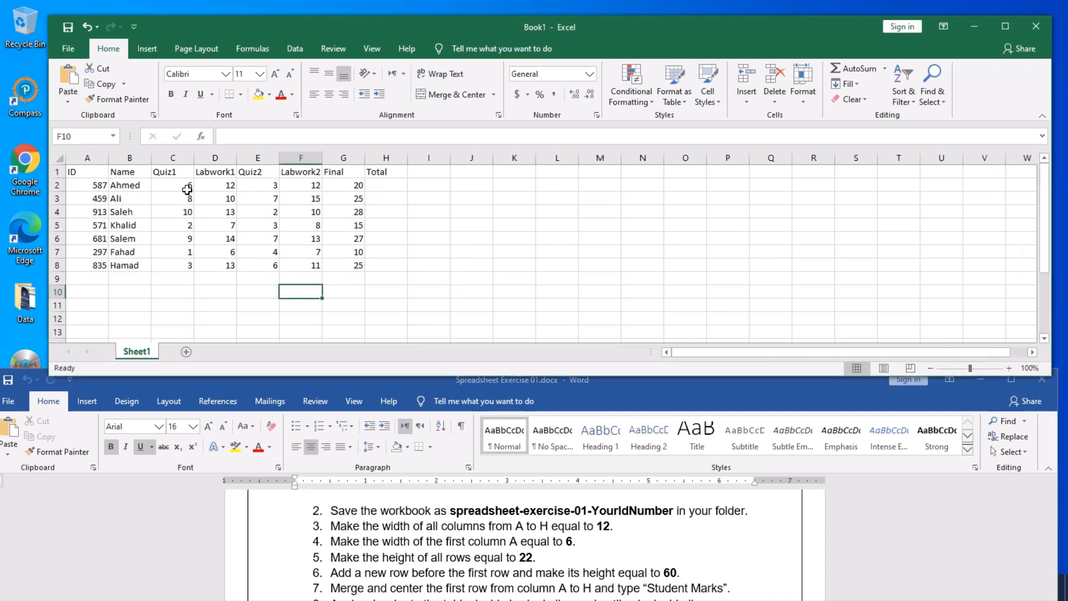
left_click_drag(48, 199, 14, 199)
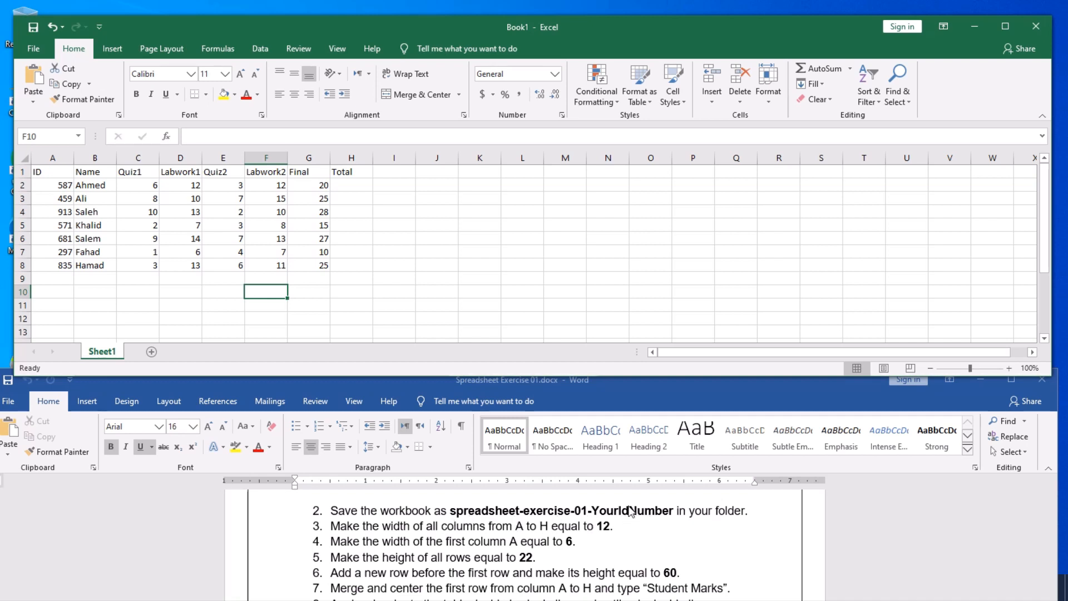
- Start Save As with Browse and choose Documents as the save location
left_click(362, 278)
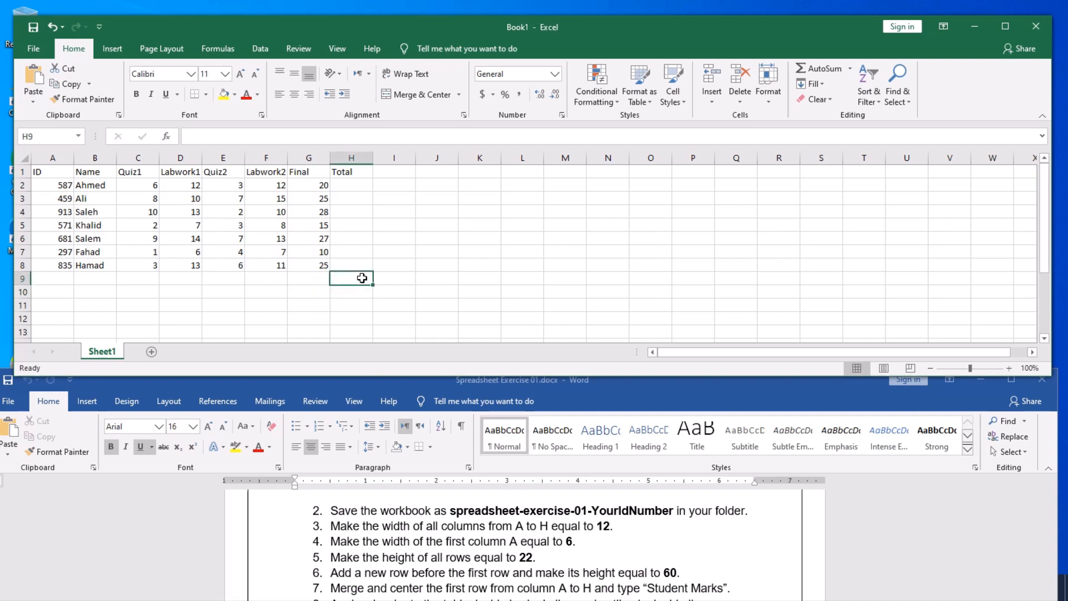
left_click(35, 50)
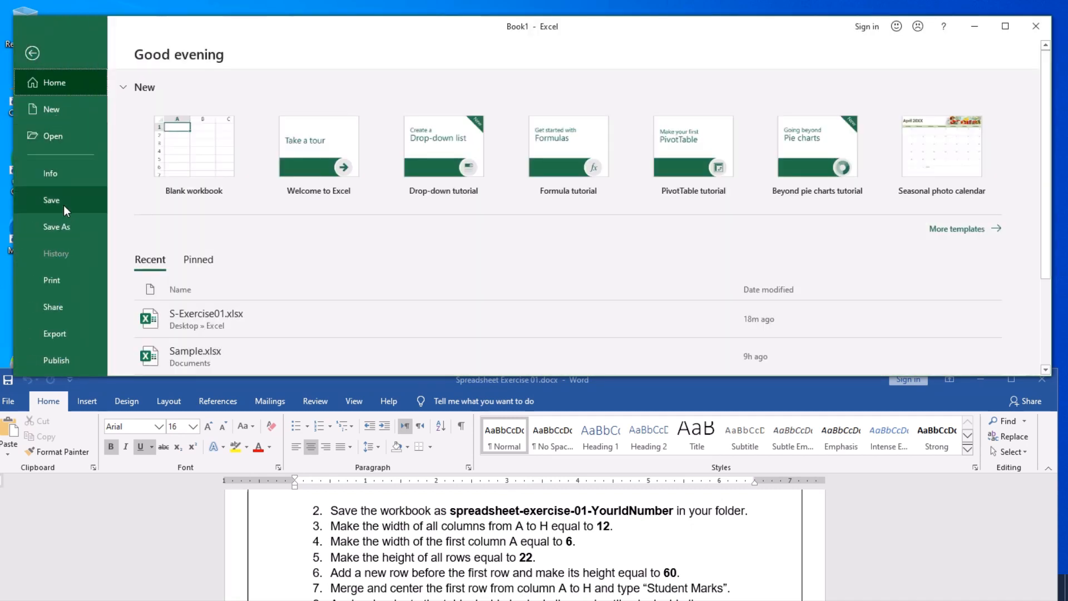
left_click(59, 228)
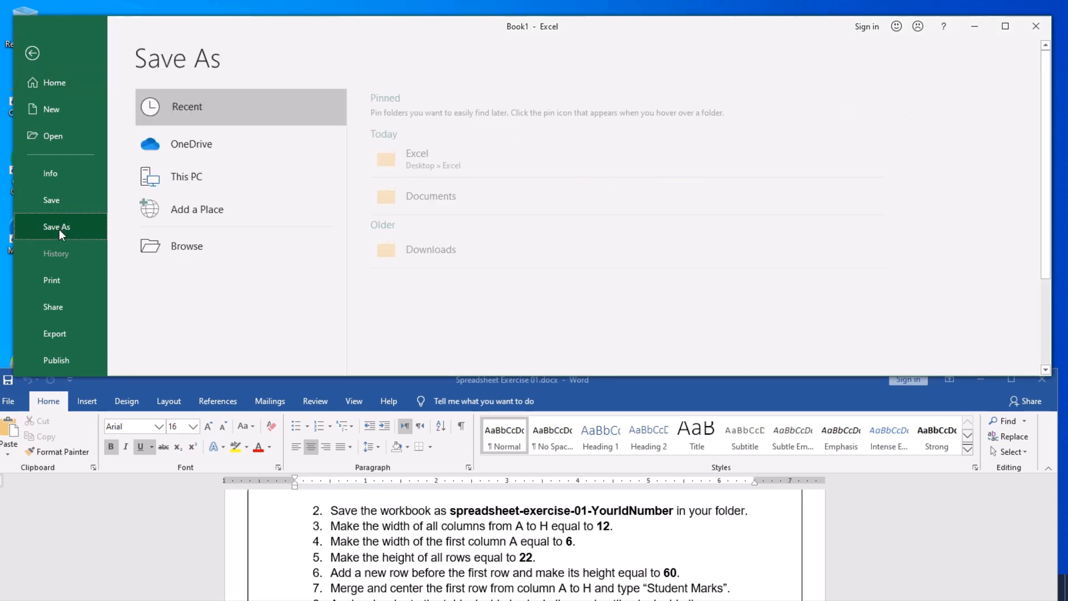
left_click(183, 247)
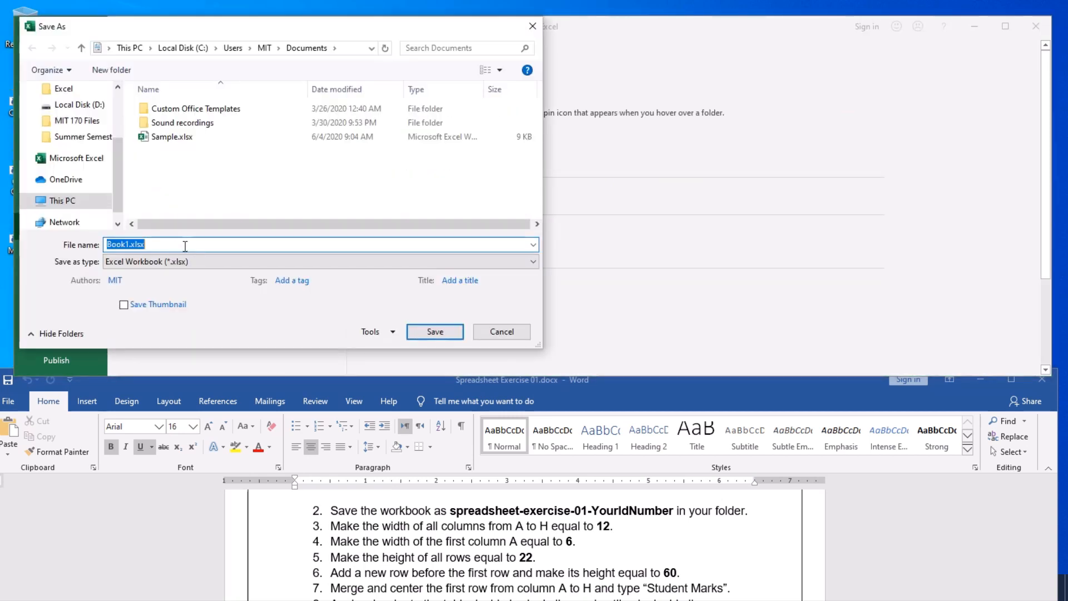
left_click_drag(119, 169, 116, 135)
left_click(74, 122)
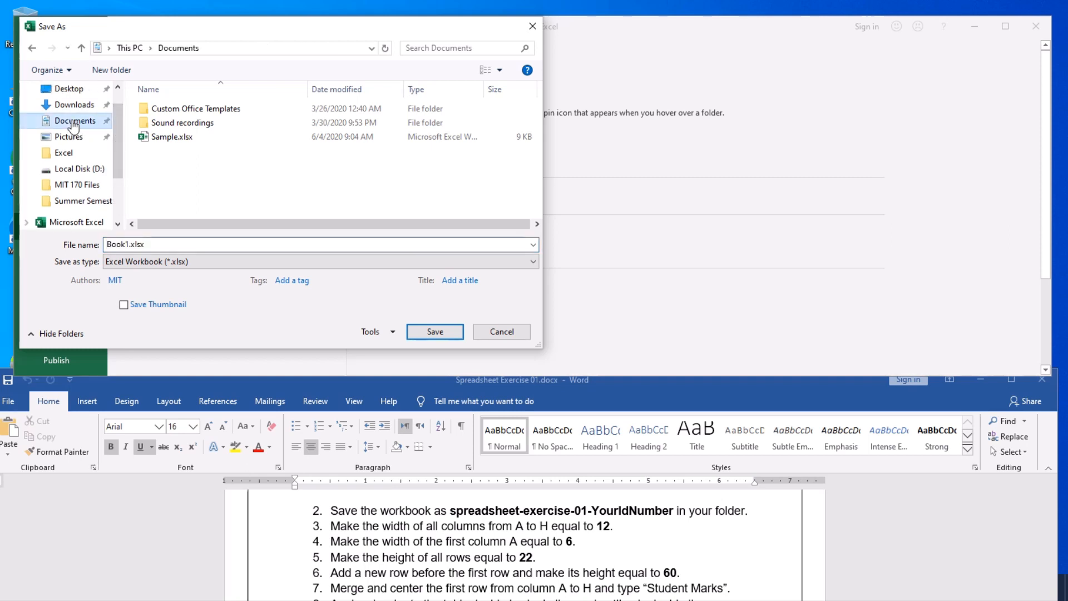
- Enter the file name spreadsheet-exercise-01 plus the student ID, correcting the 'exercise' typo
left_click(165, 245)
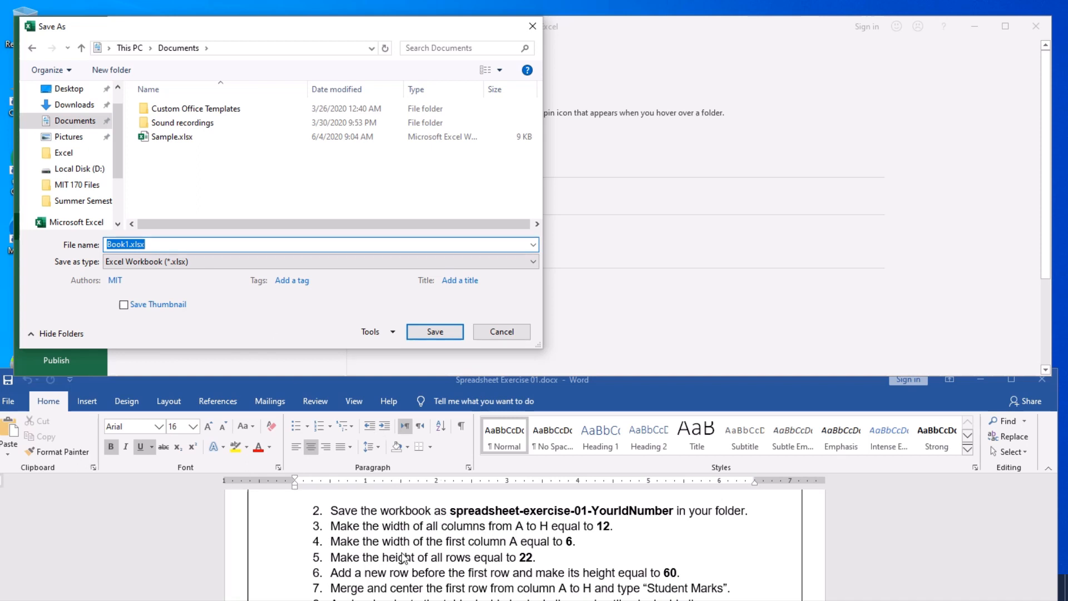
type("sp")
type("eadsheet-e")
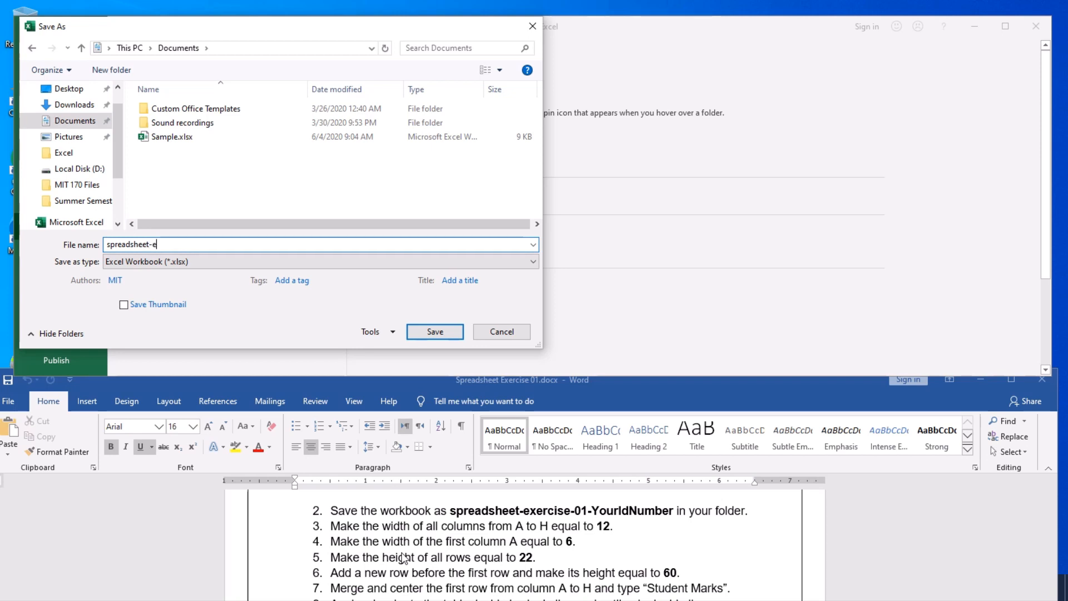
type("xecerci")
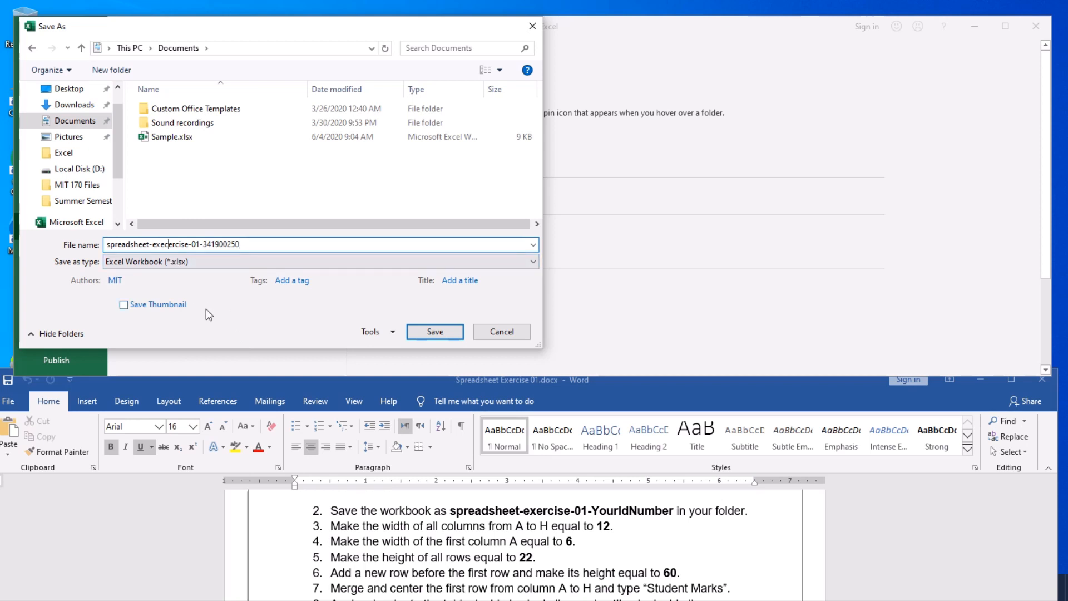
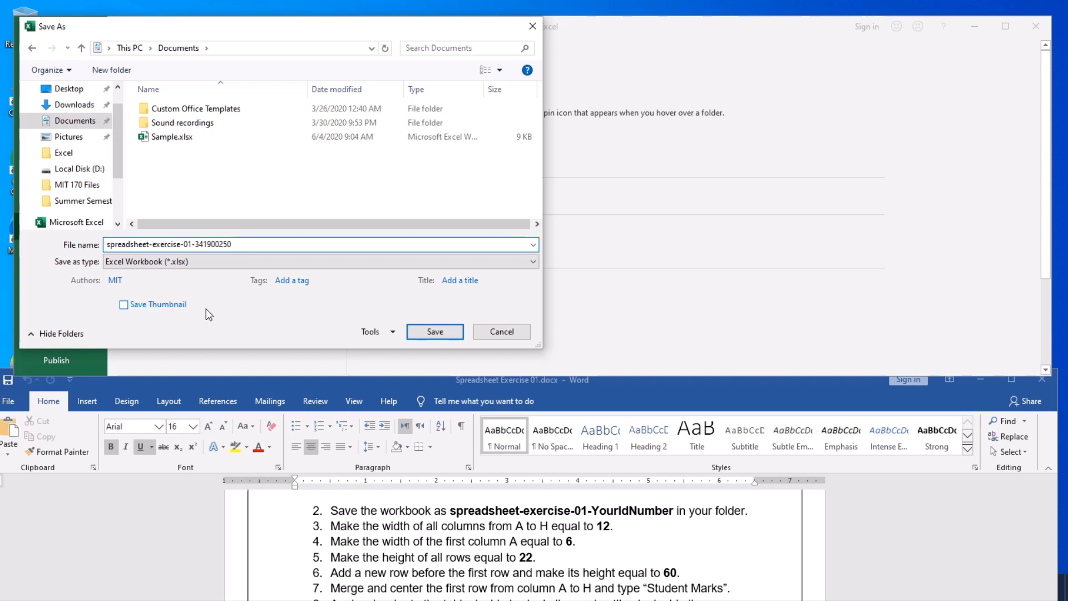
key("Right")
key("Right")
key("Right")
key("Right")
key("Right")
- Save the workbook in Documents under the new file name, then select cell E8
left_click(257, 242)
left_click(435, 331)
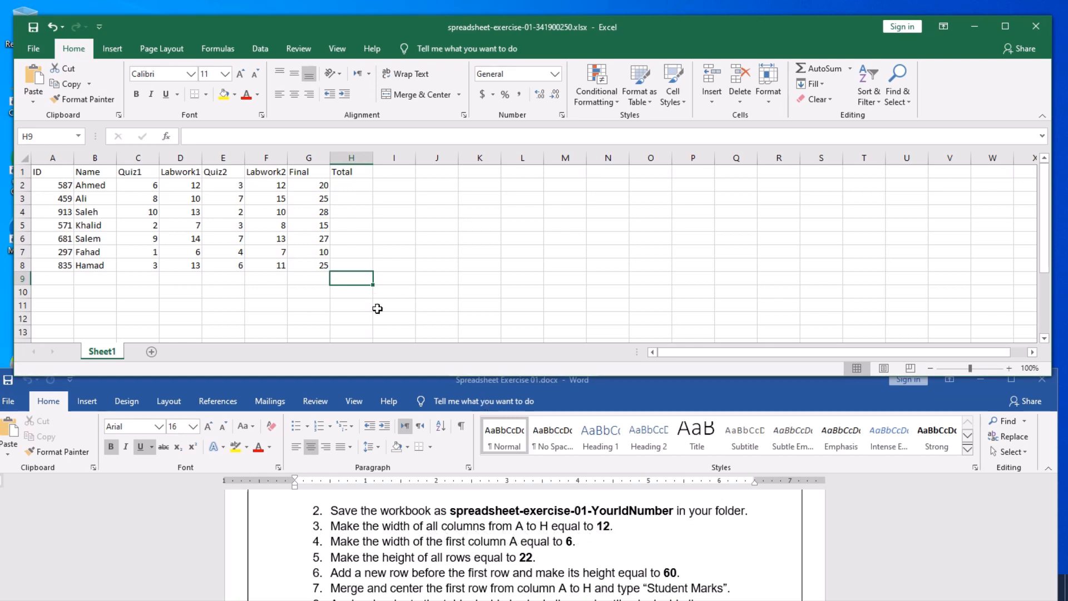
left_click(222, 264)
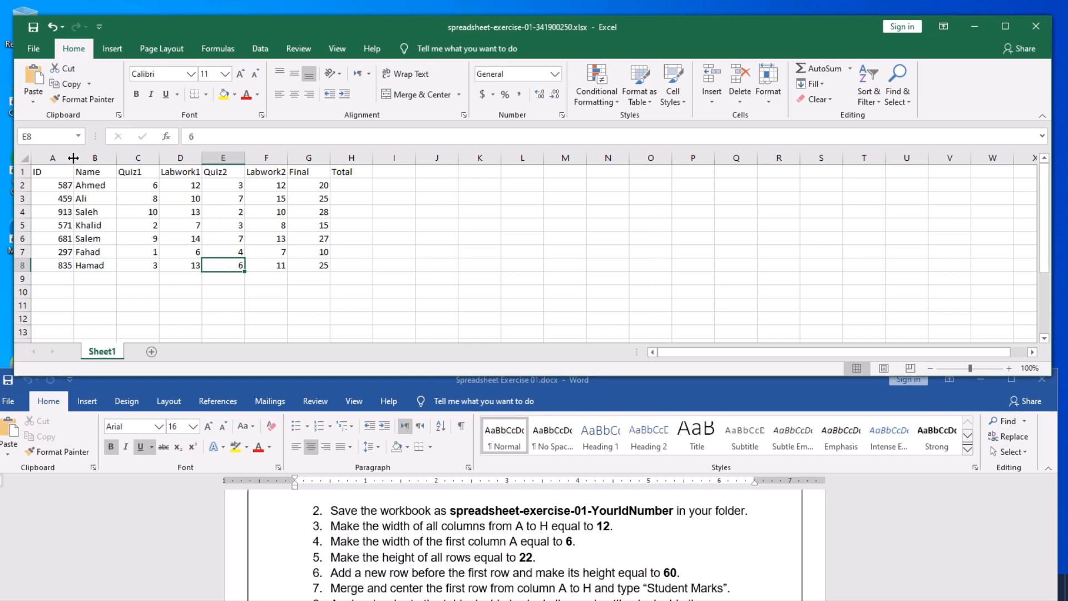
- Widen column A to about 114 pixels and widen column C
left_click_drag(73, 158, 106, 158)
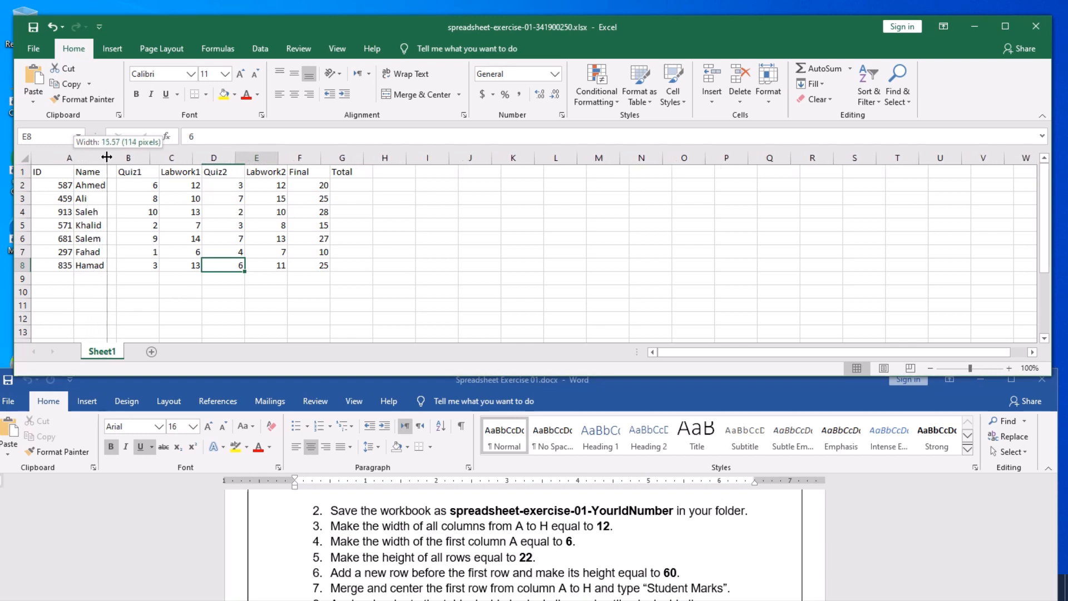
left_click_drag(106, 158, 107, 158)
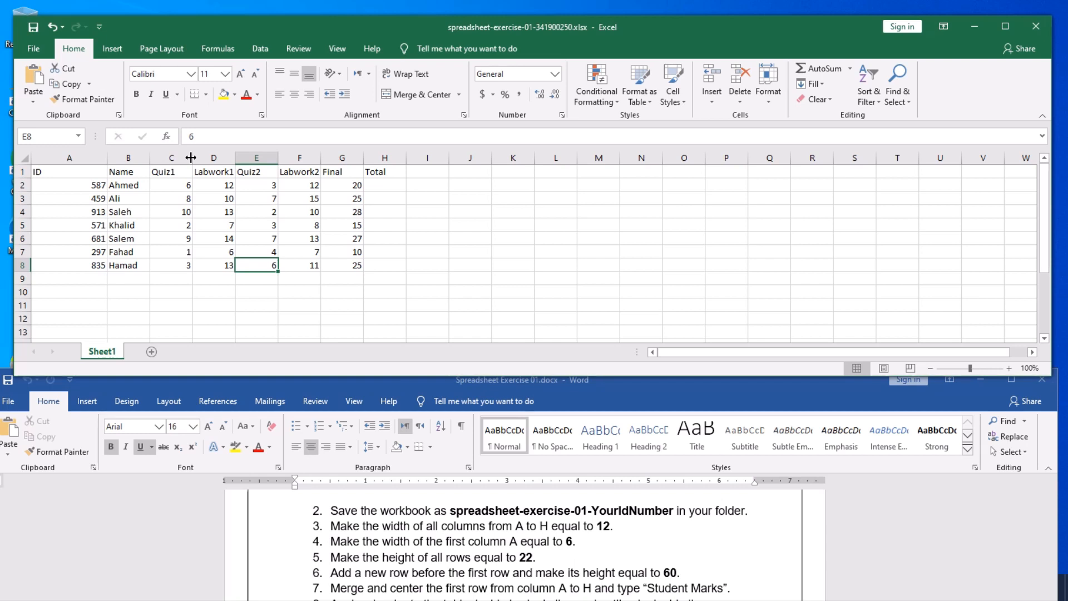
left_click_drag(191, 158, 220, 155)
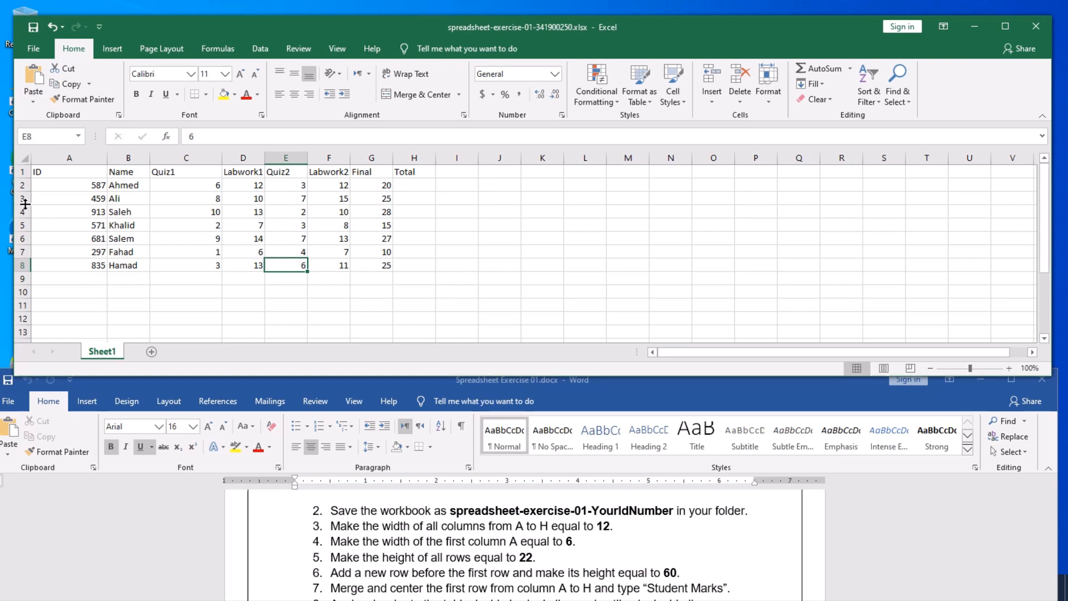
- Drag rows 3 and 6 taller than the other student rows
left_click_drag(25, 204, 25, 231)
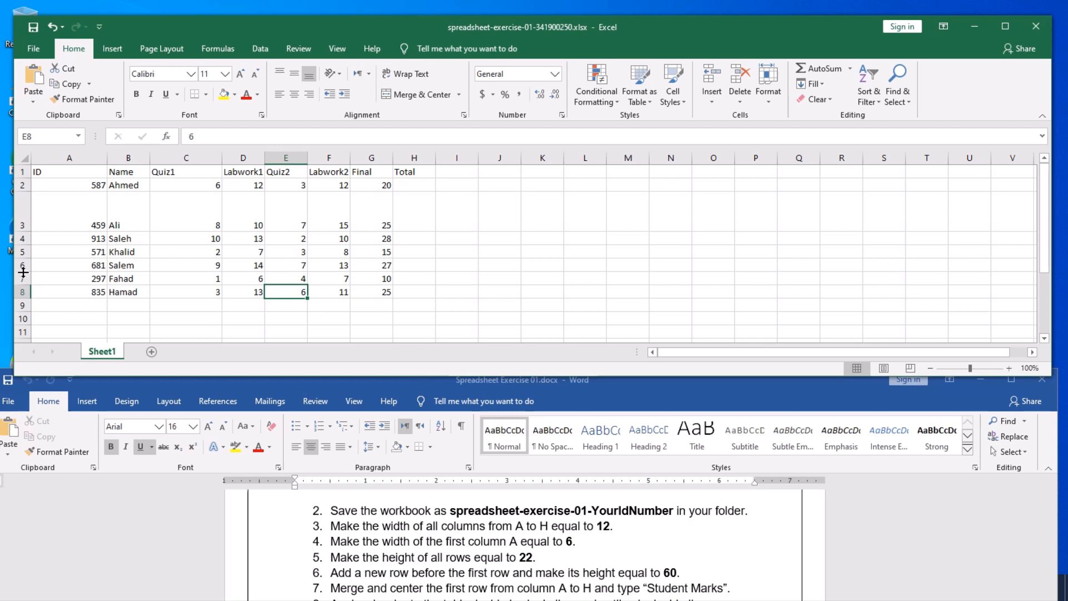
left_click_drag(23, 271, 22, 288)
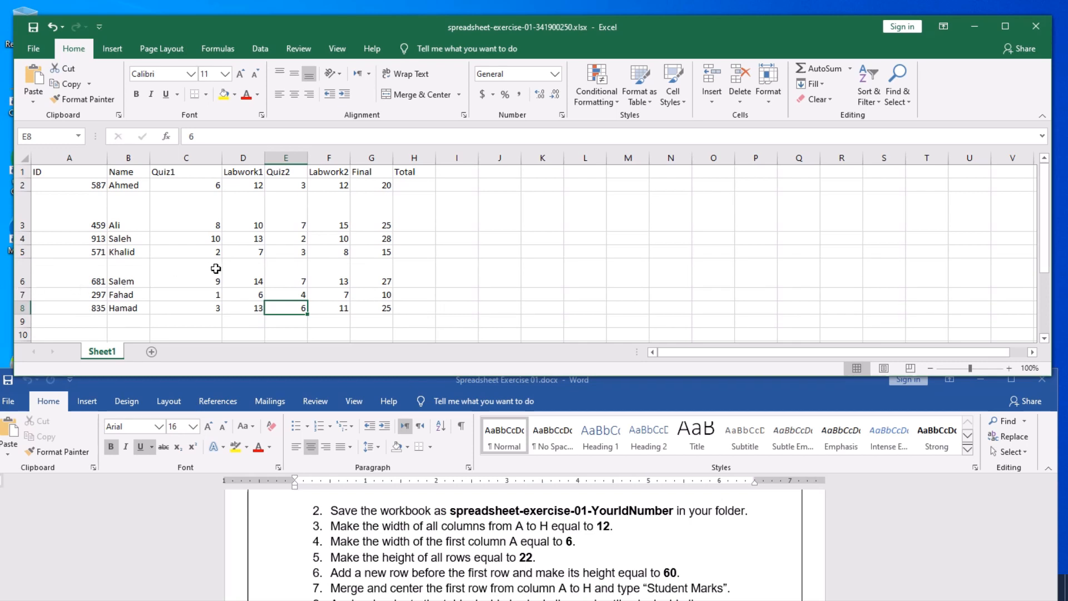
left_click(296, 271)
- Undo the row 6 and row 2 heights and the column C and A widths, ending on D7
left_click(396, 260)
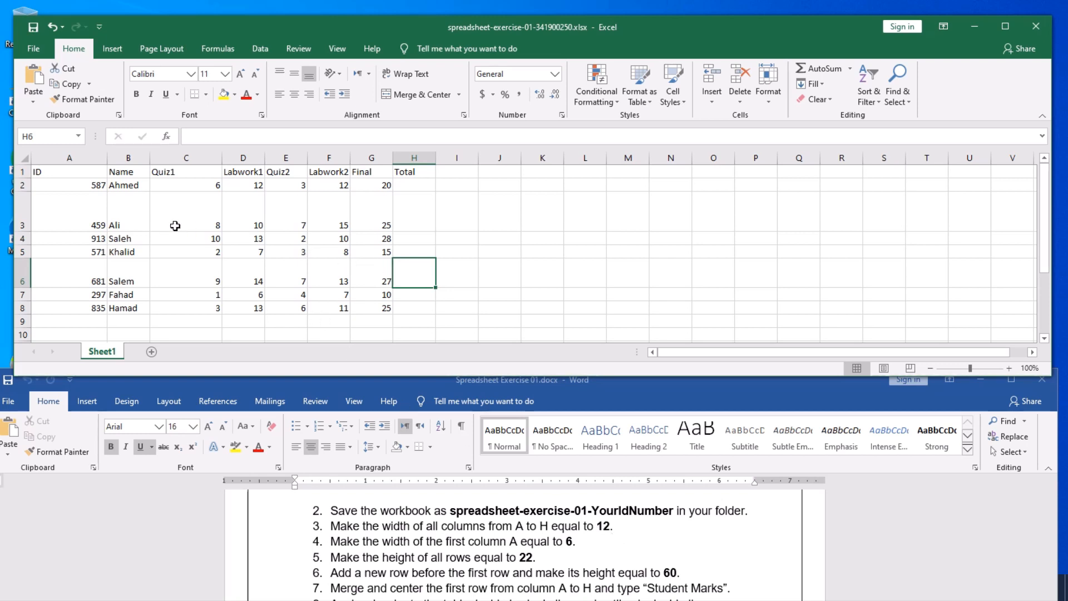
left_click(52, 27)
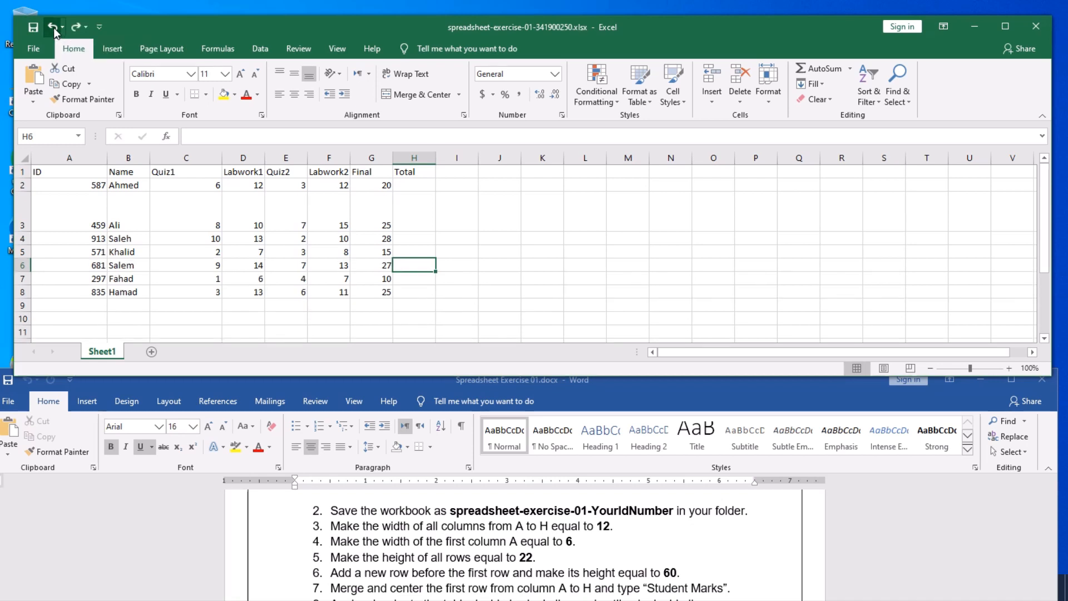
left_click(53, 27)
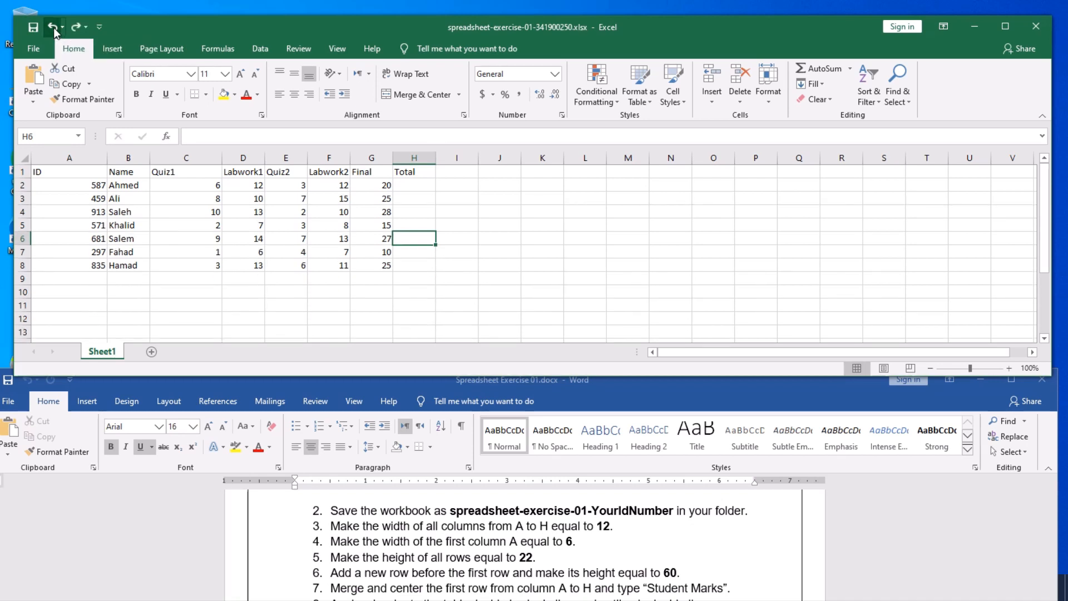
left_click(53, 28)
left_click(53, 28)
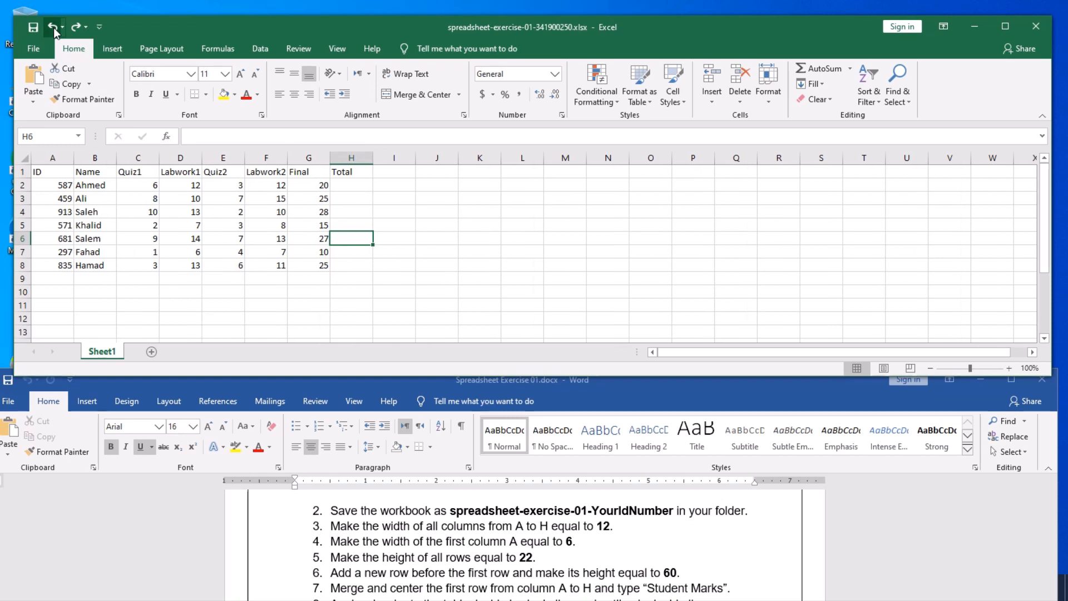
left_click(186, 248)
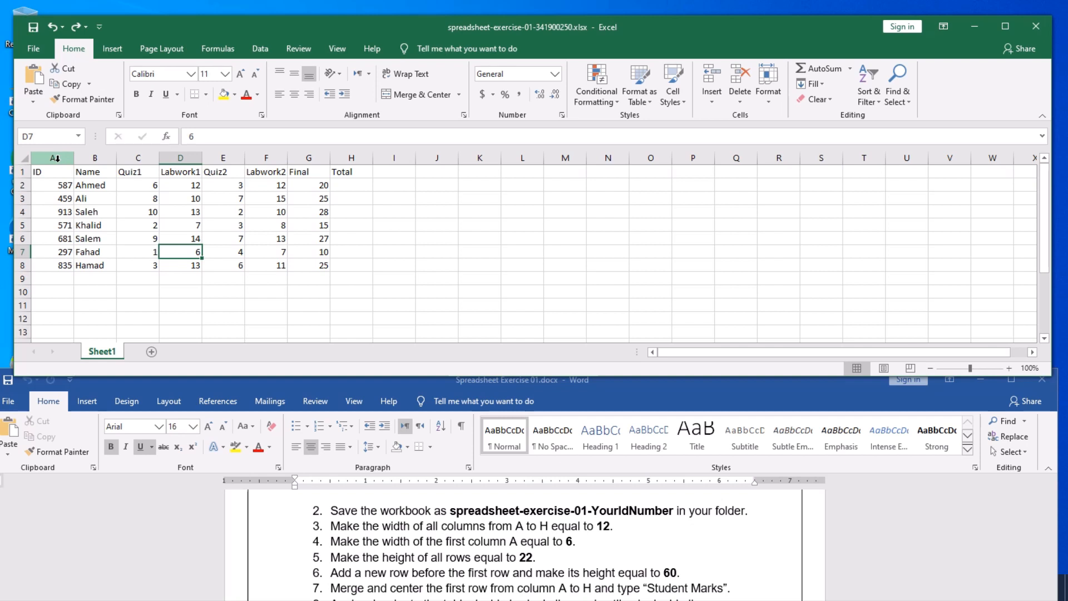
- Select columns A through H by dragging across their headers
left_click_drag(56, 158, 340, 163)
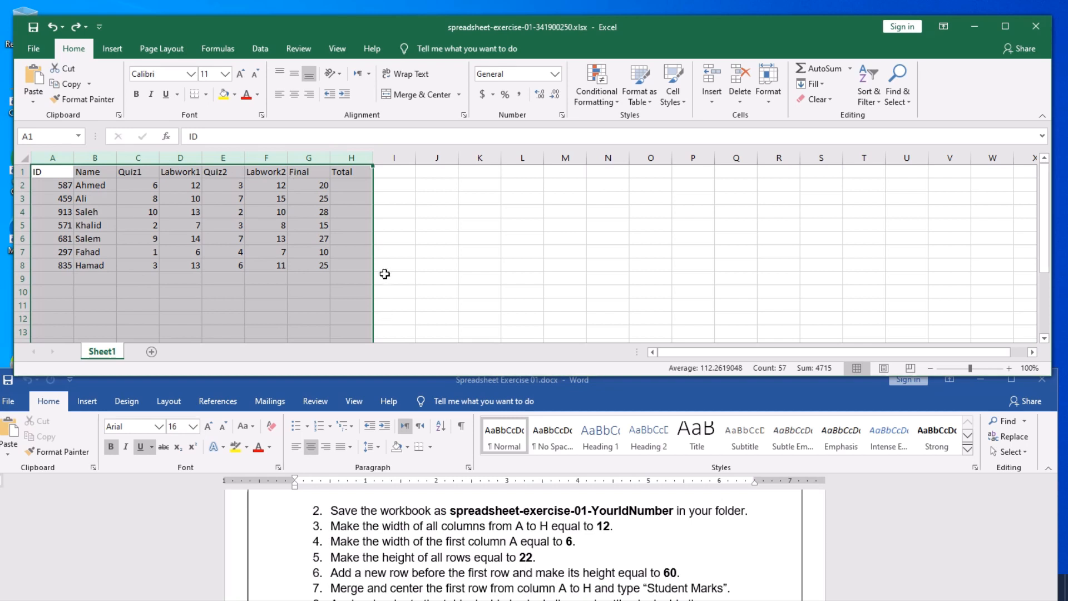
left_click(470, 227)
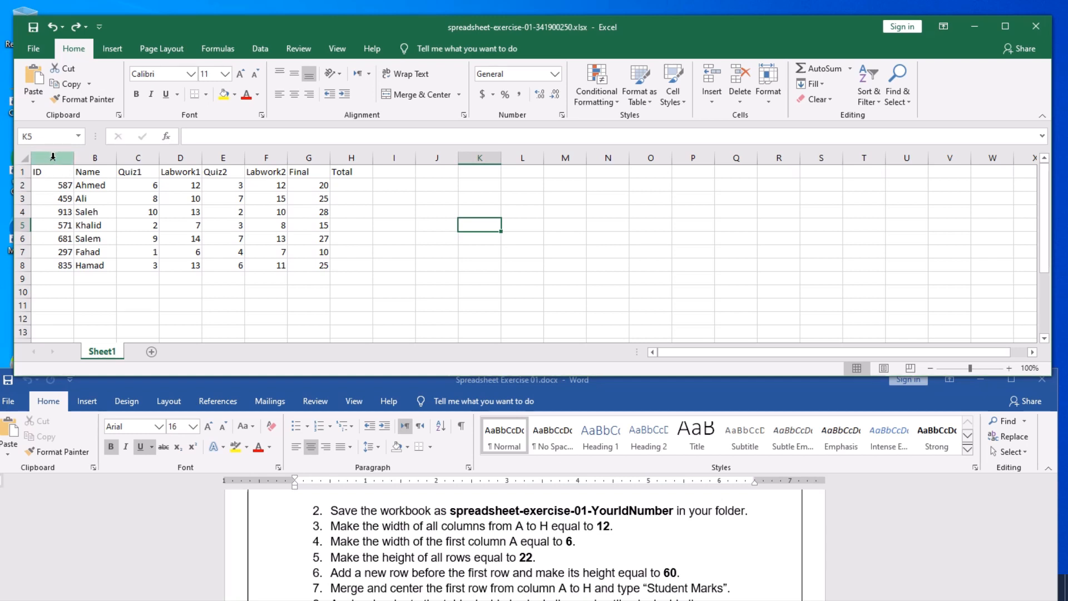
left_click(53, 157)
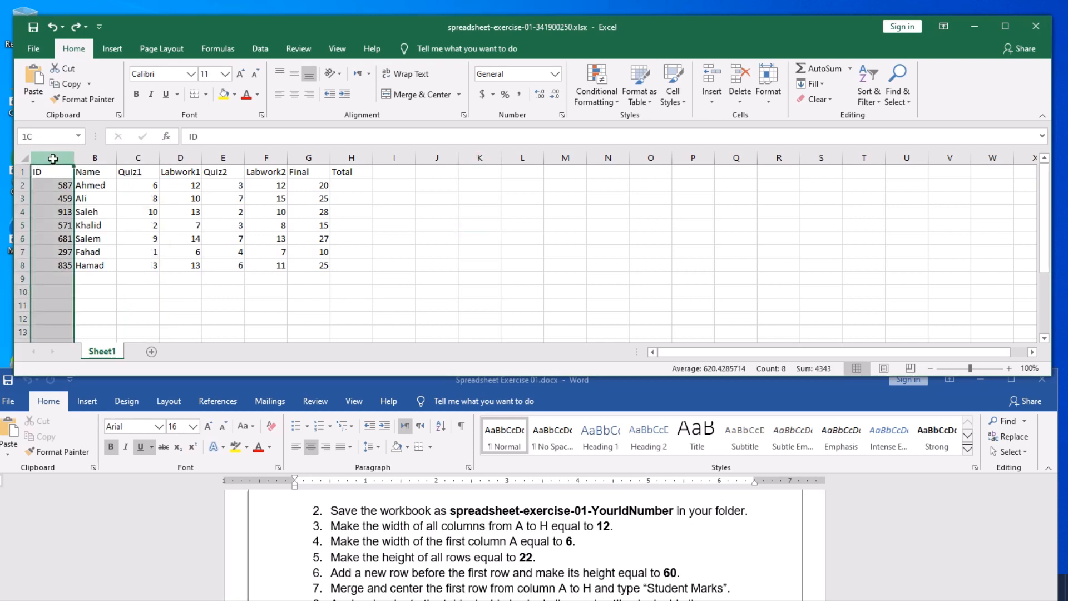
left_click_drag(53, 159, 346, 166)
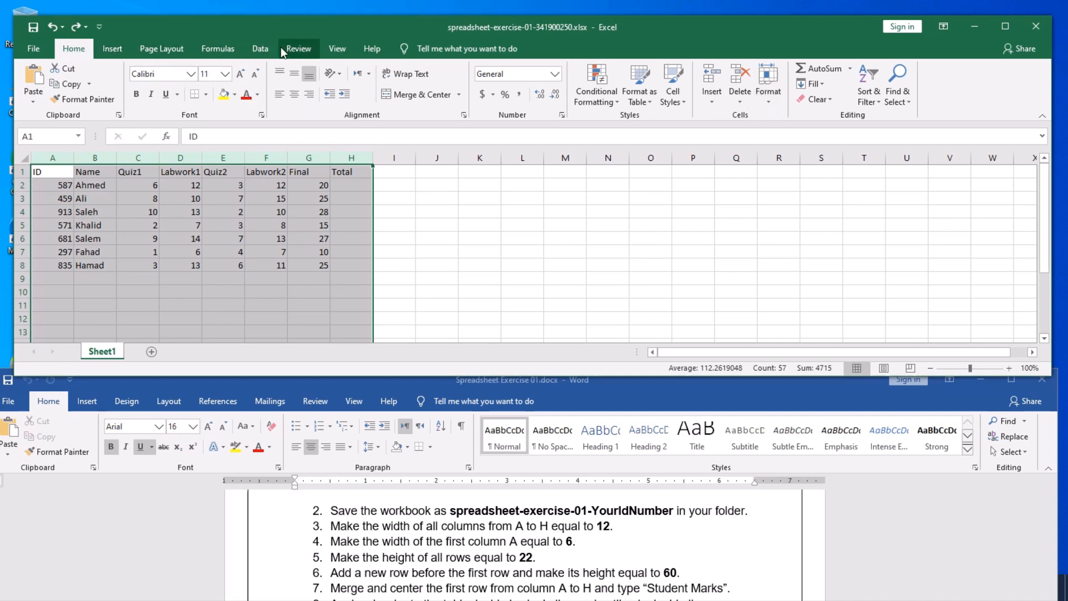
- Set the width of columns A–H to 12 through Format > Column Width
left_click(768, 109)
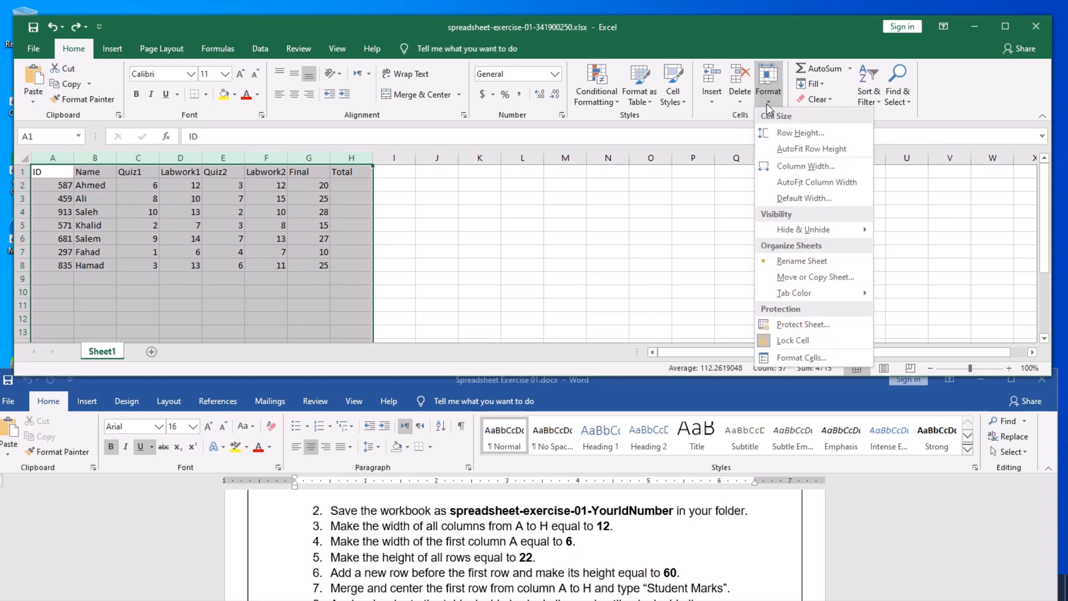
left_click(801, 166)
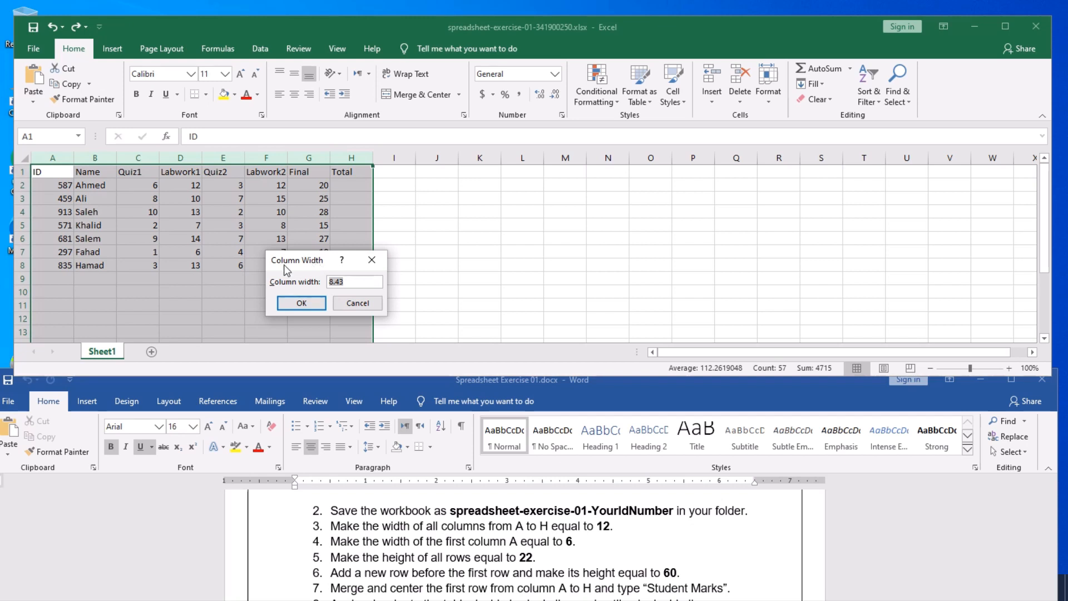
left_click(362, 282)
double_click(332, 285)
type("12")
left_click(301, 307)
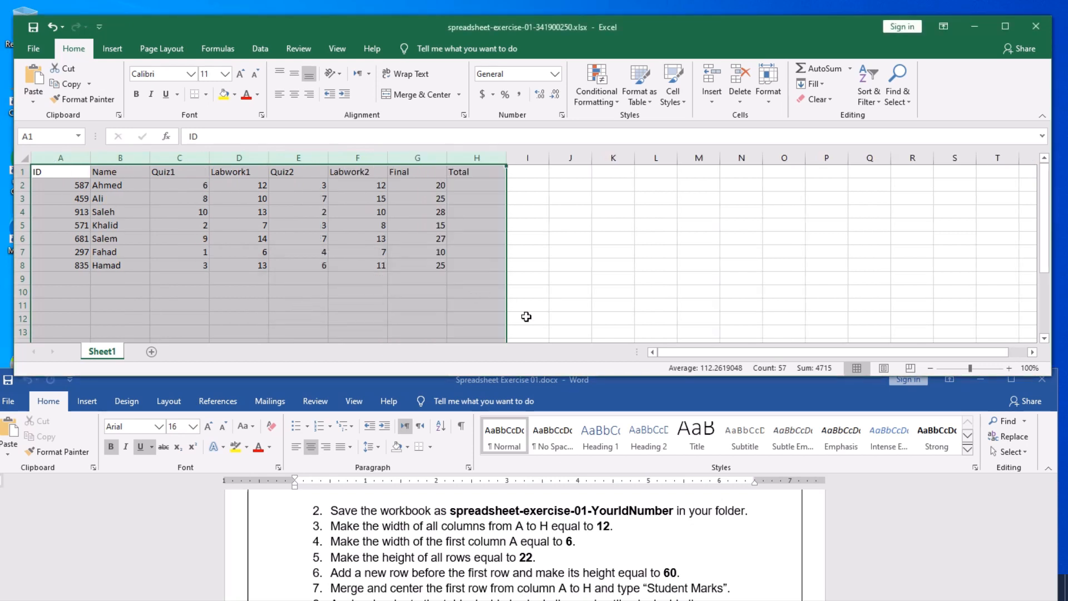
left_click(576, 267)
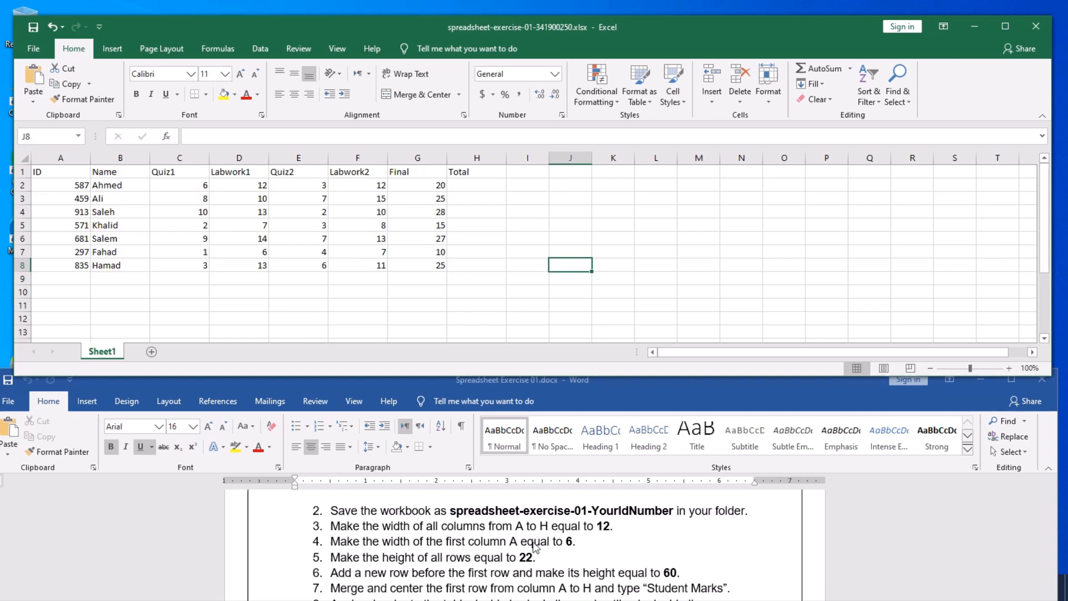
- Select column A alone and change its column width to 6
left_click(58, 158)
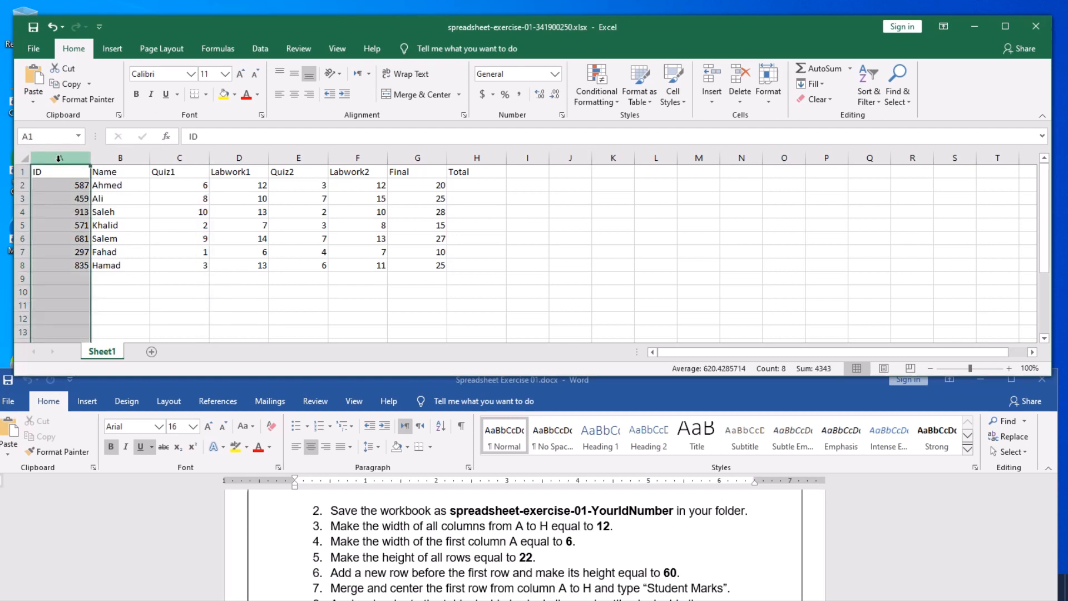
left_click(768, 105)
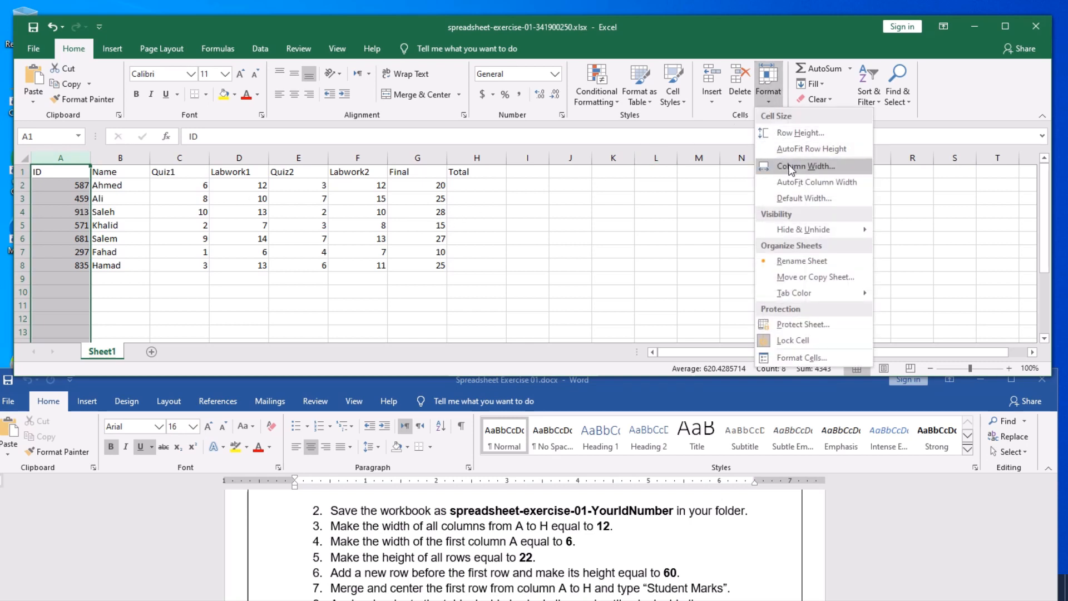
left_click(803, 165)
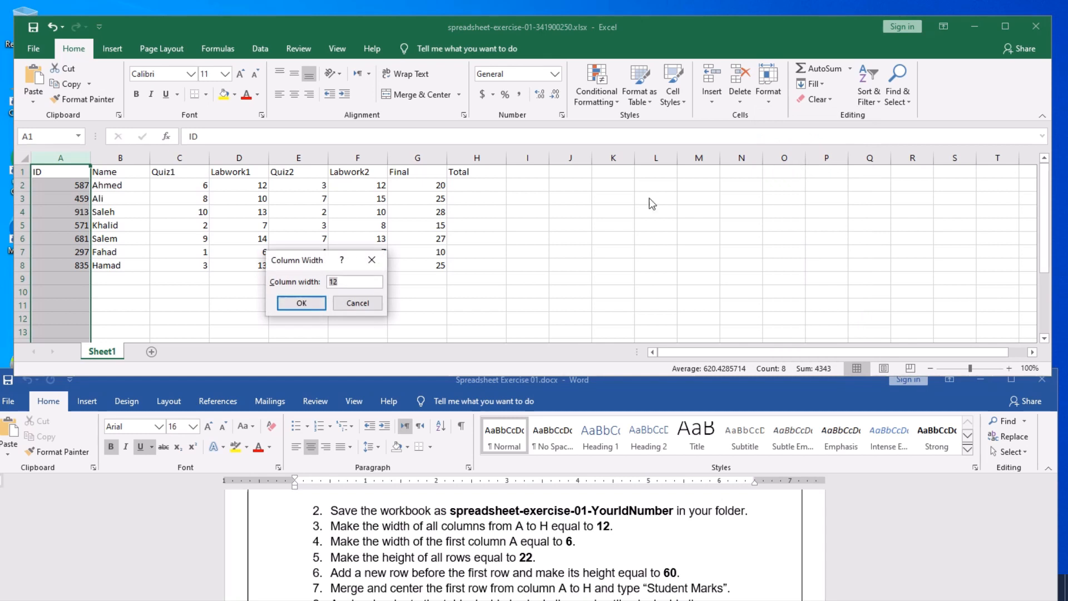
left_click(352, 282)
left_click(299, 303)
left_click(361, 316)
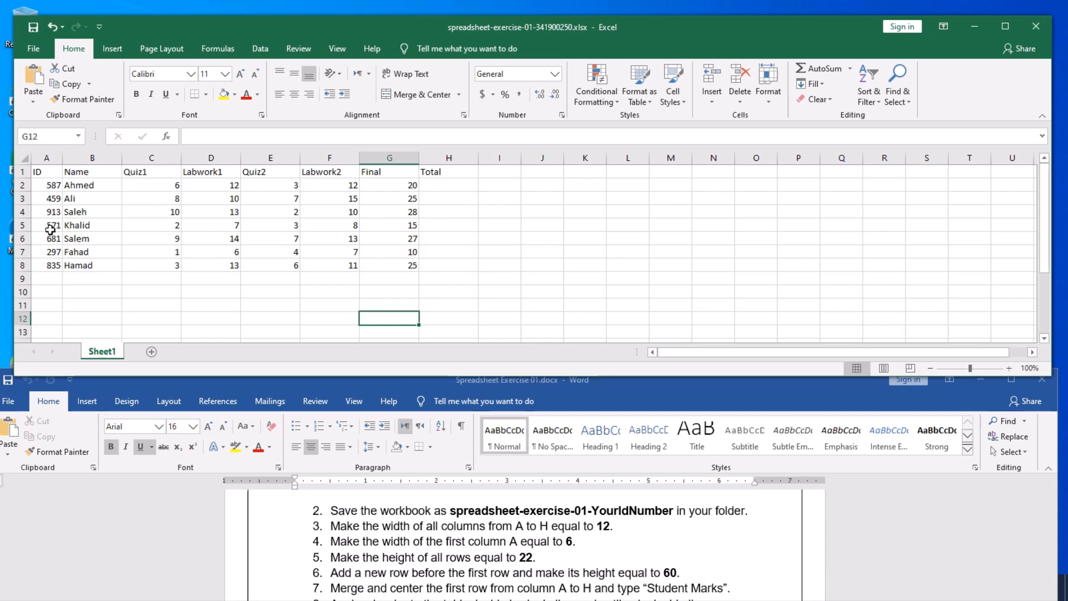
- Select rows 1–8 and set their row height to 22 through Format > Row Height
left_click(22, 172)
left_click_drag(24, 176, 27, 264)
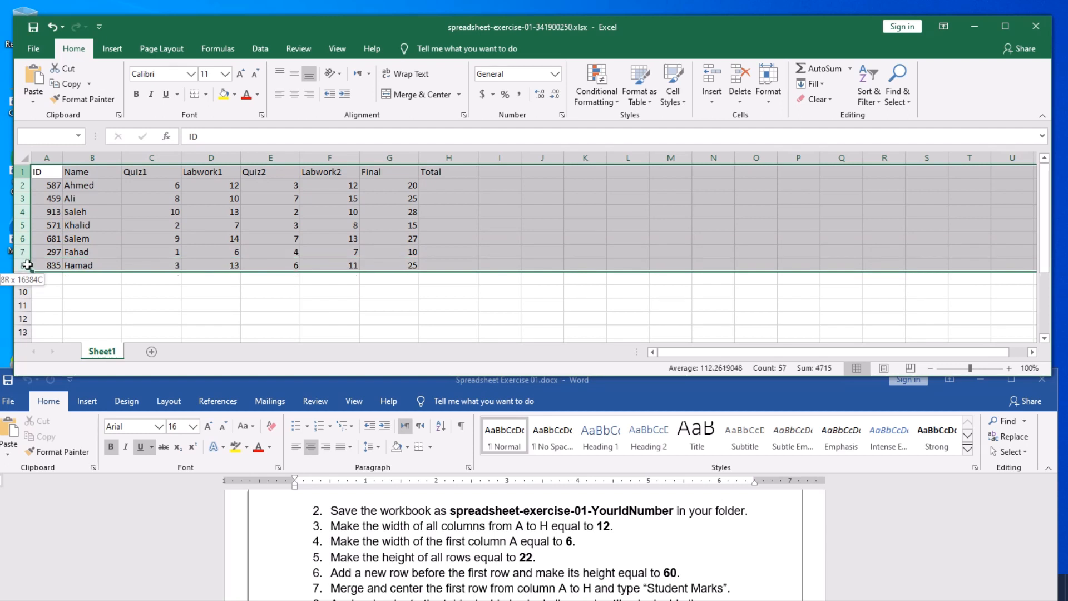
left_click_drag(27, 265, 27, 265)
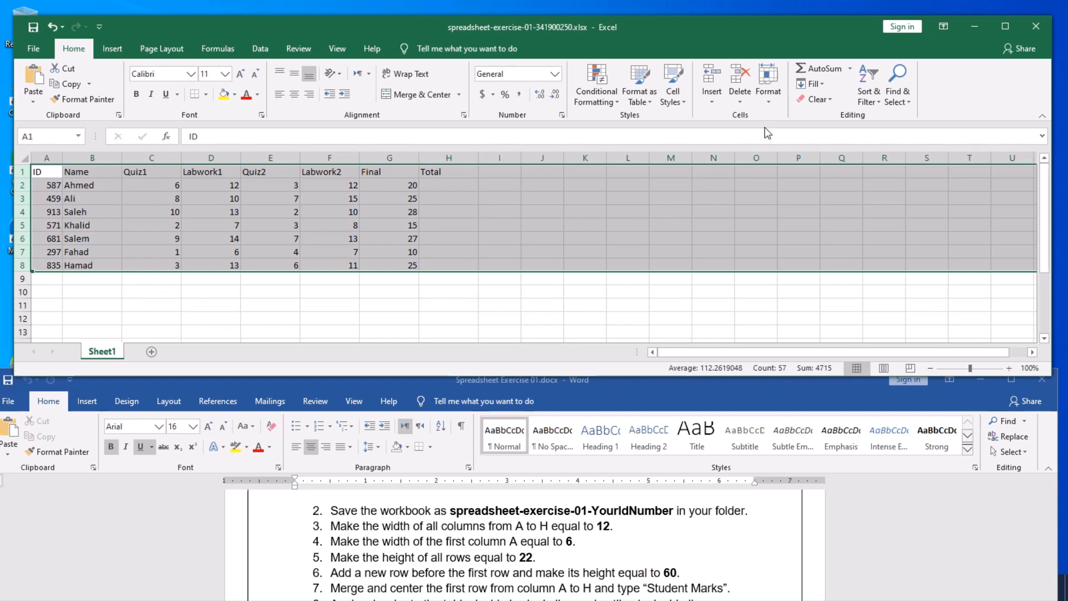
left_click(770, 102)
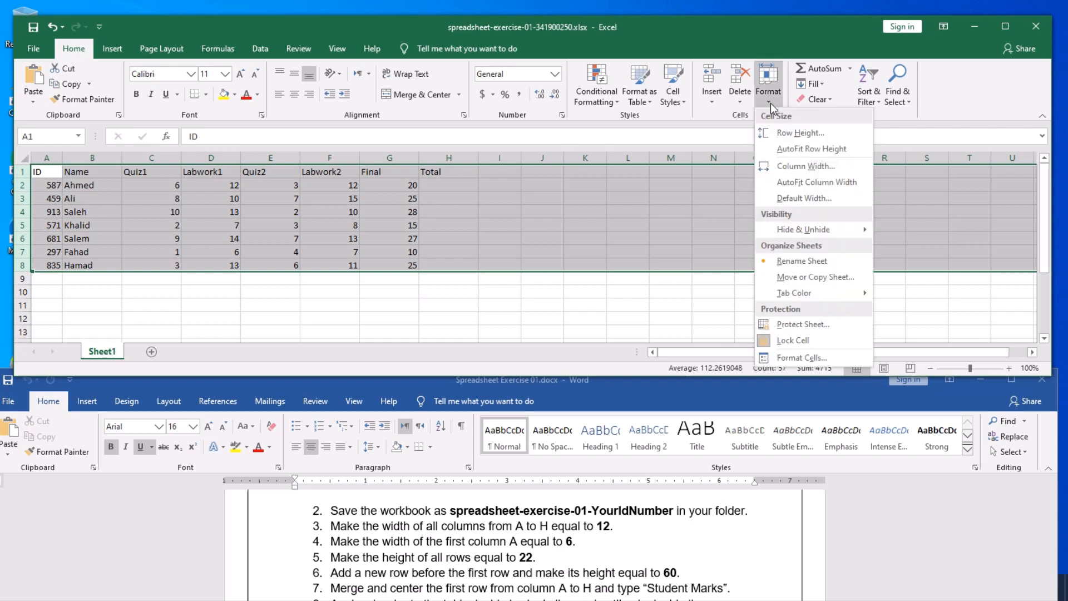
left_click(801, 133)
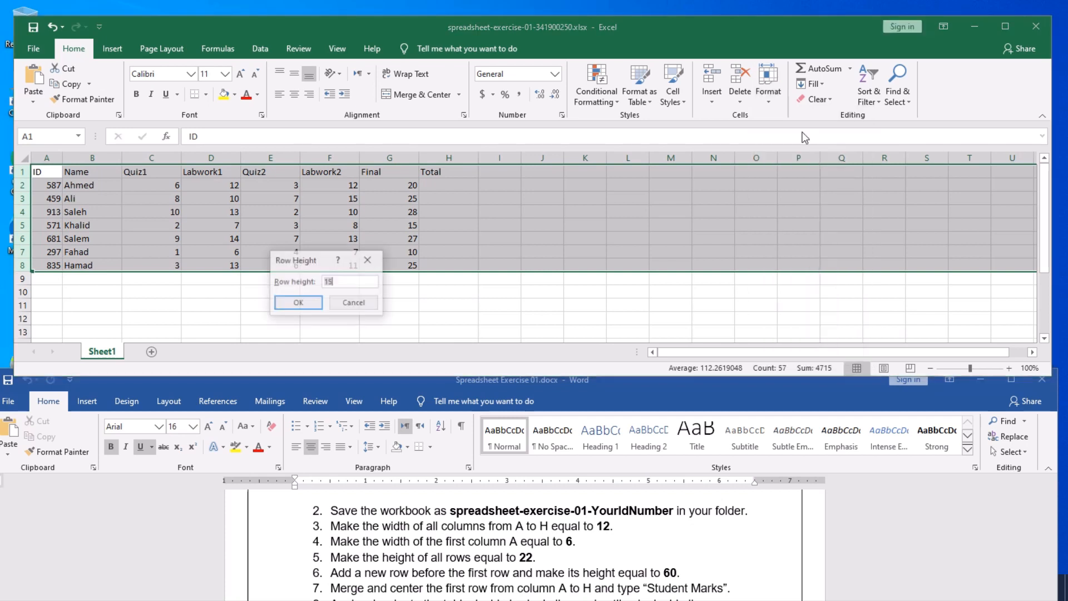
left_click(329, 282)
left_click_drag(342, 282, 318, 282)
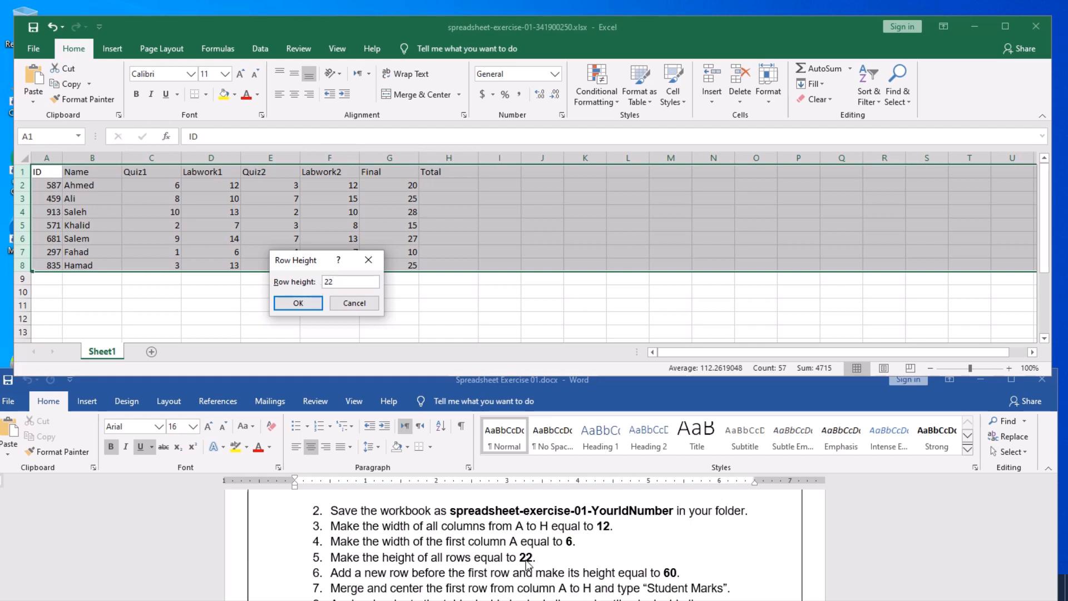
left_click(297, 303)
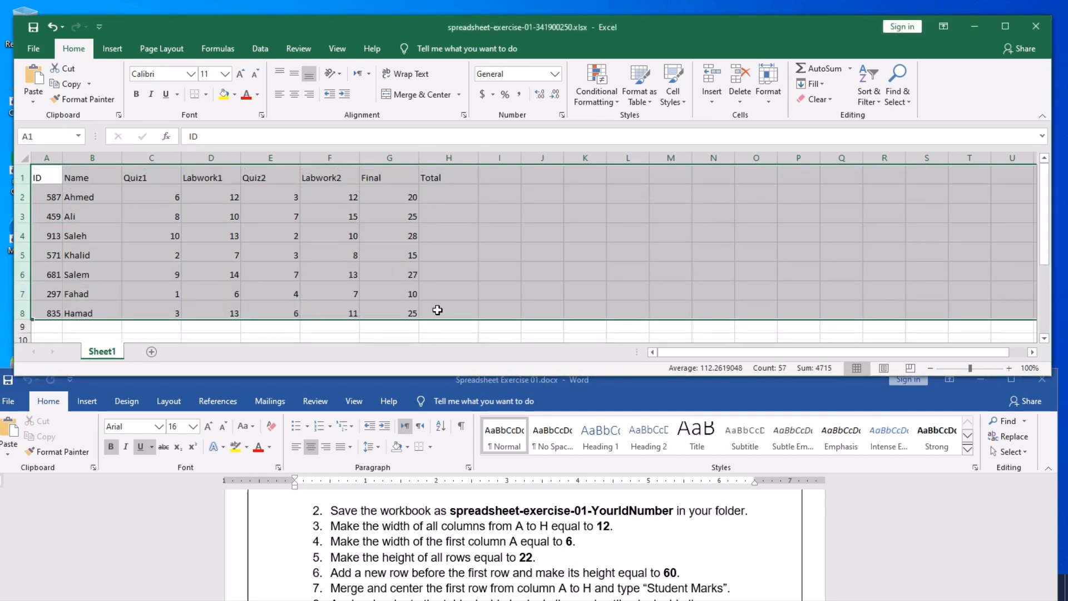
left_click(484, 327)
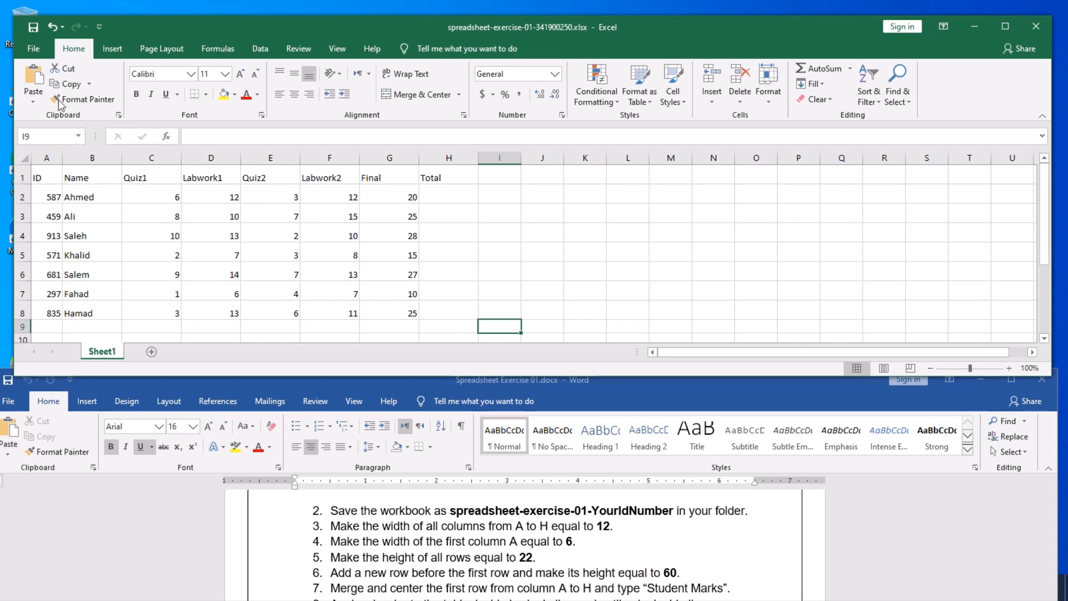
- Save the workbook, stretch the Excel window down to row 17, and make C7 active
left_click(34, 27)
left_click_drag(442, 375, 442, 486)
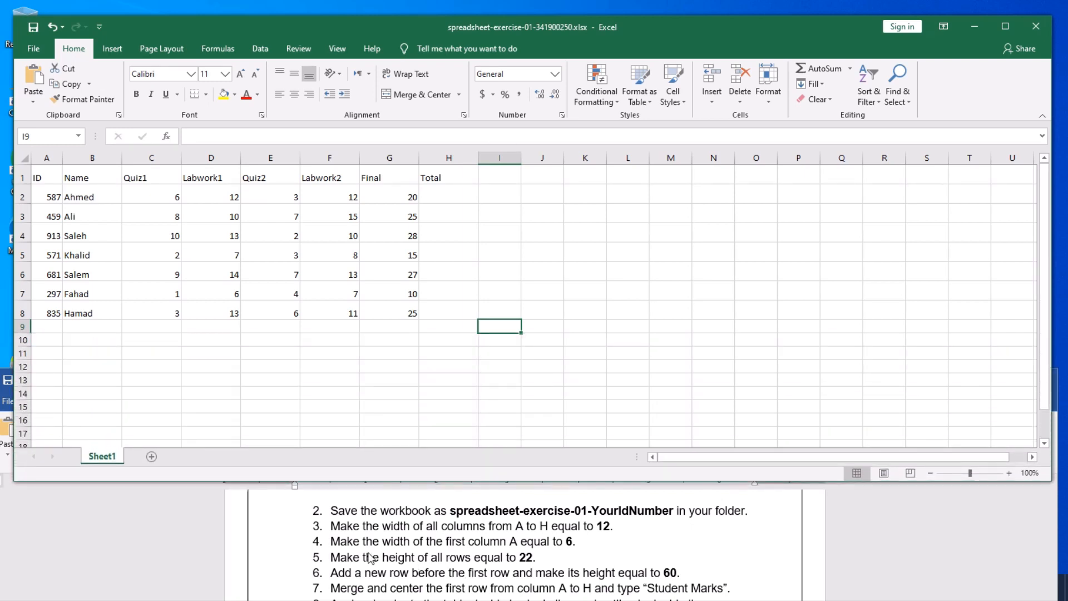
scroll(369, 558, "down", 1)
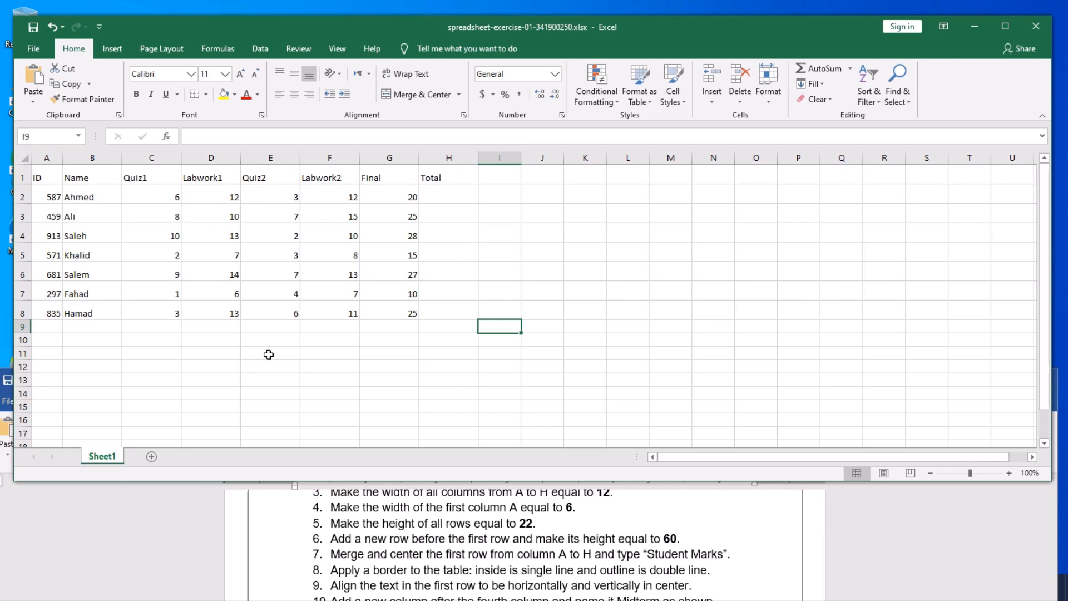
left_click(167, 284)
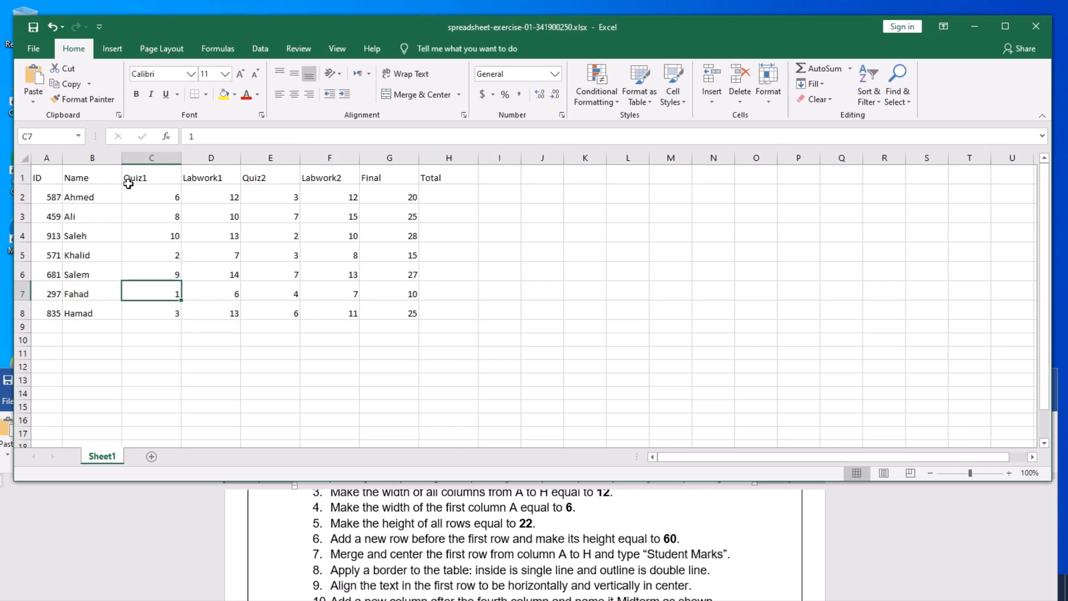
- Insert a blank row above the ID/Name header row, moving the table to rows 2–9, and select it
right_click(22, 177)
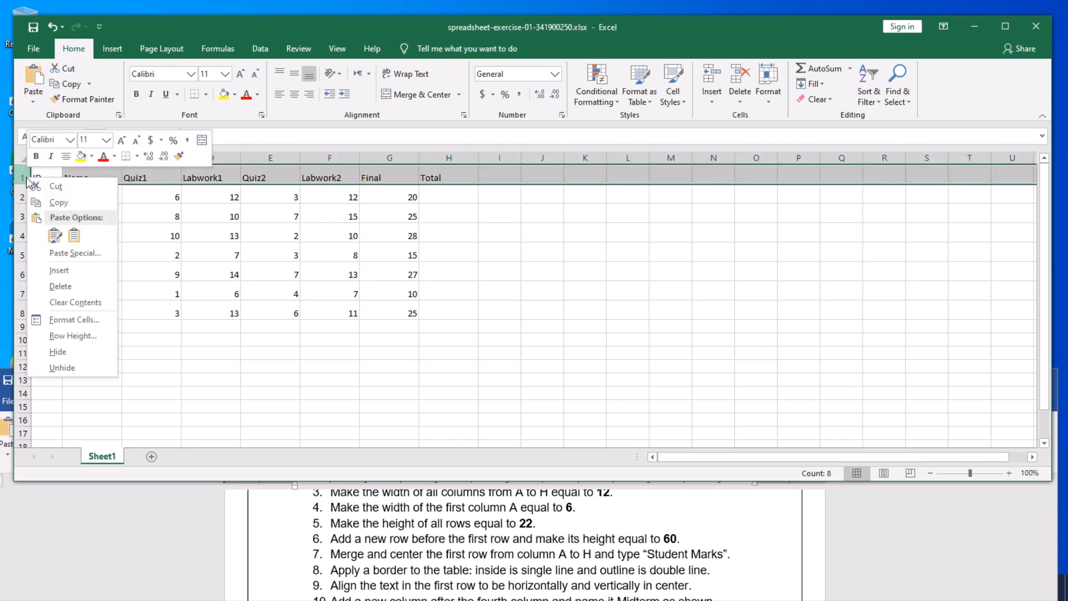
left_click(59, 271)
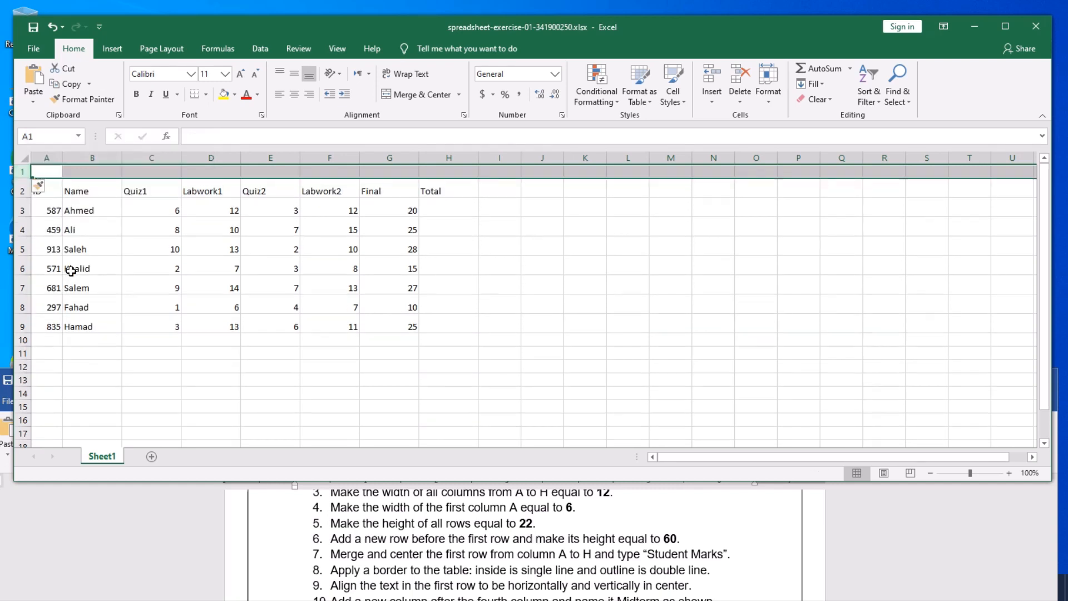
left_click(257, 350)
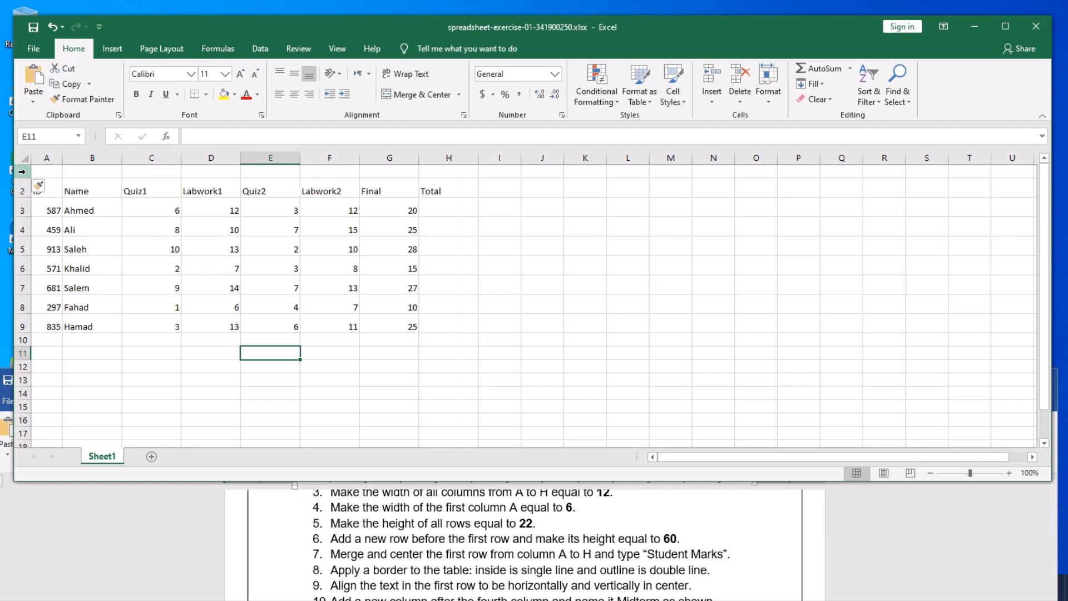
left_click(22, 172)
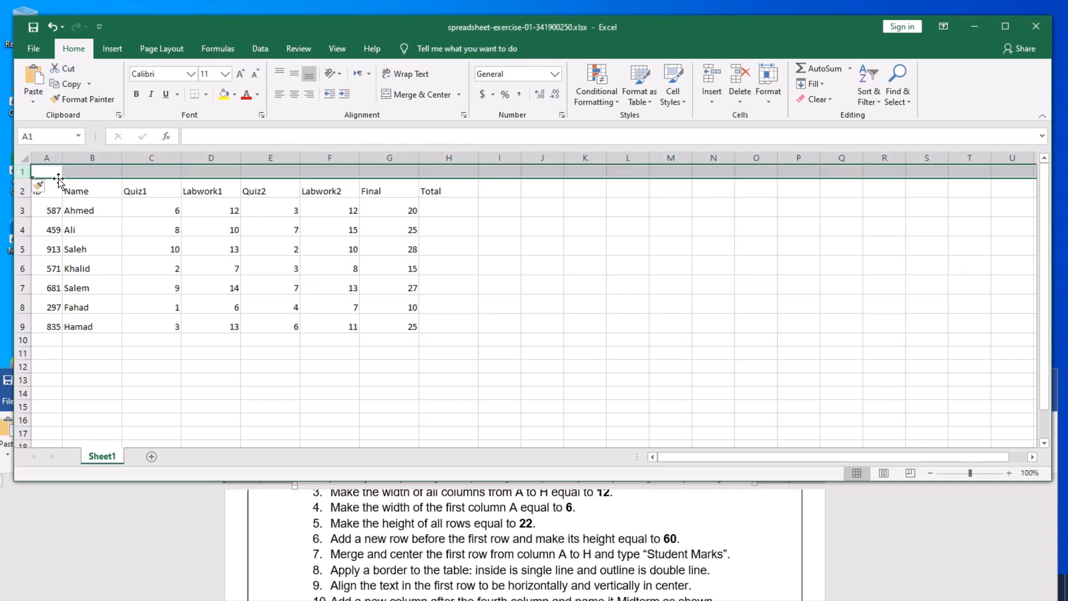
- Set the height of the new row 1 to 60
left_click(767, 102)
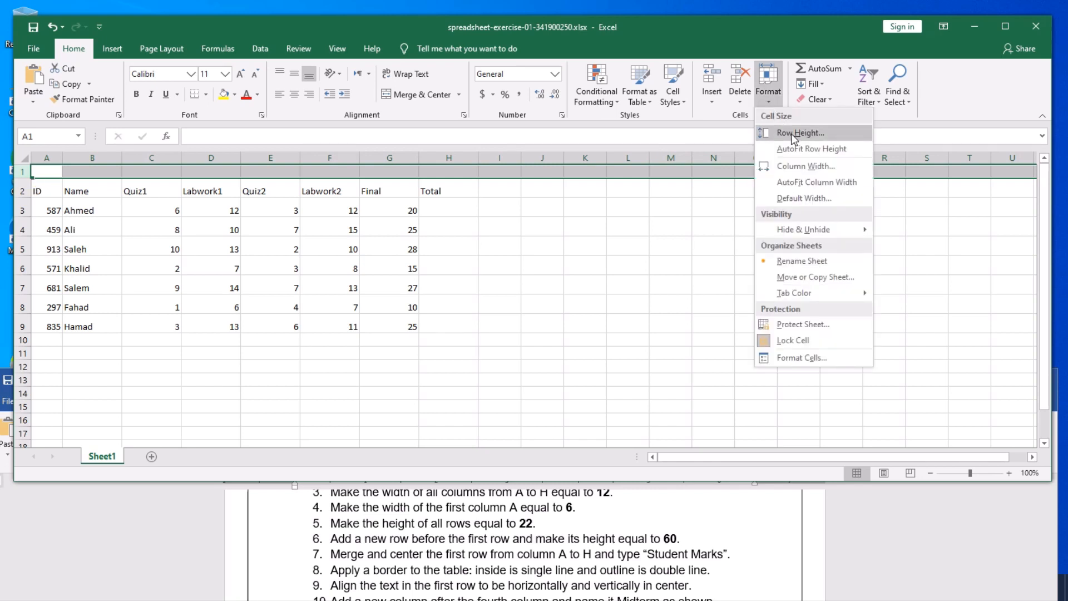
left_click(791, 133)
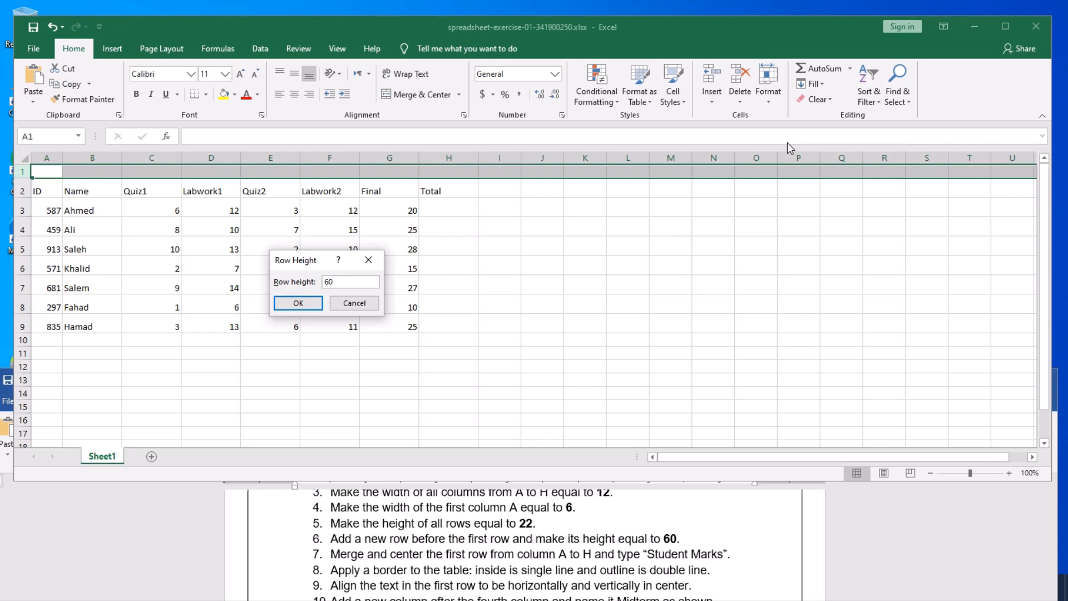
left_click(298, 303)
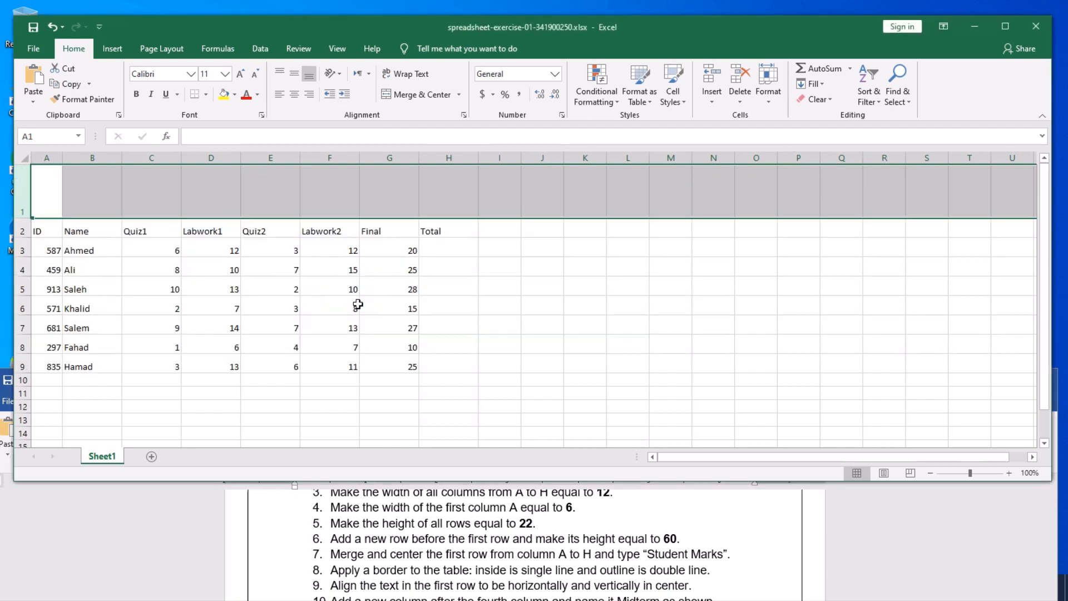
left_click(504, 320)
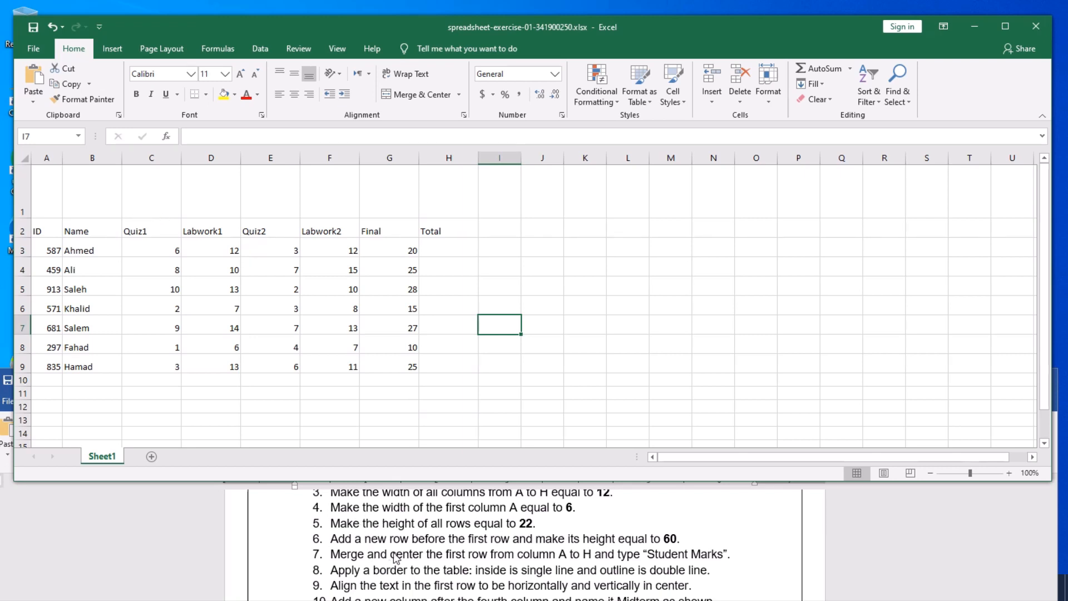
left_click(47, 193)
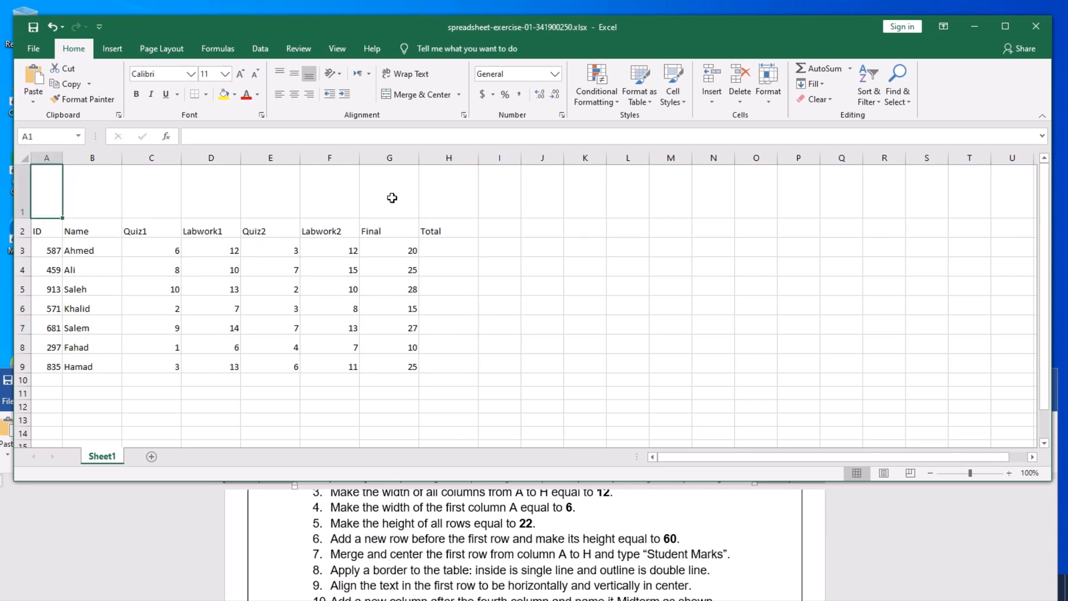
left_click(450, 195)
left_click_drag(45, 187, 433, 194)
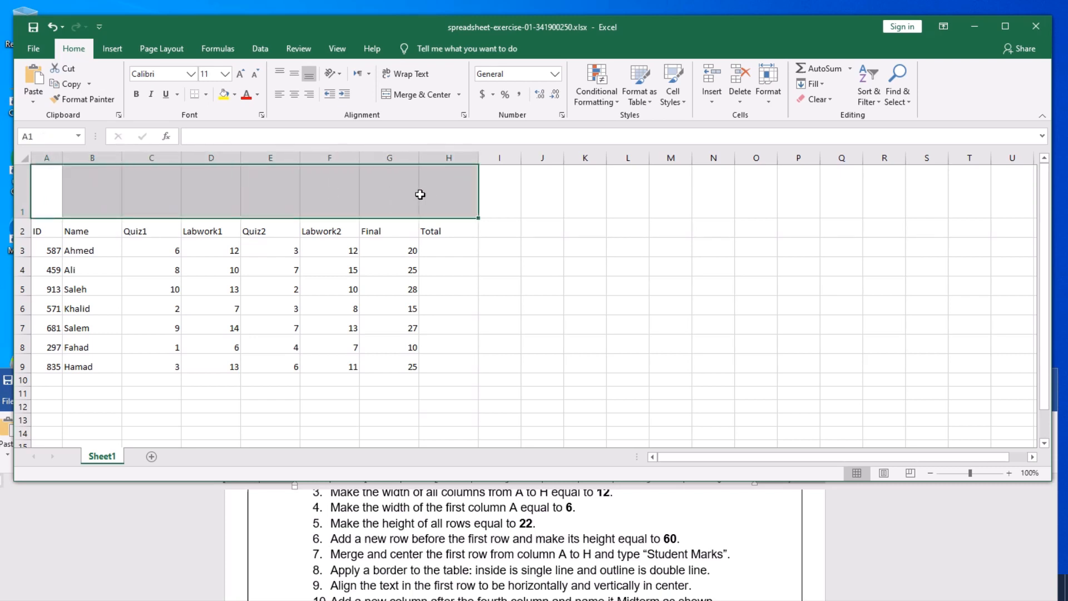
left_click(281, 303)
left_click(54, 203)
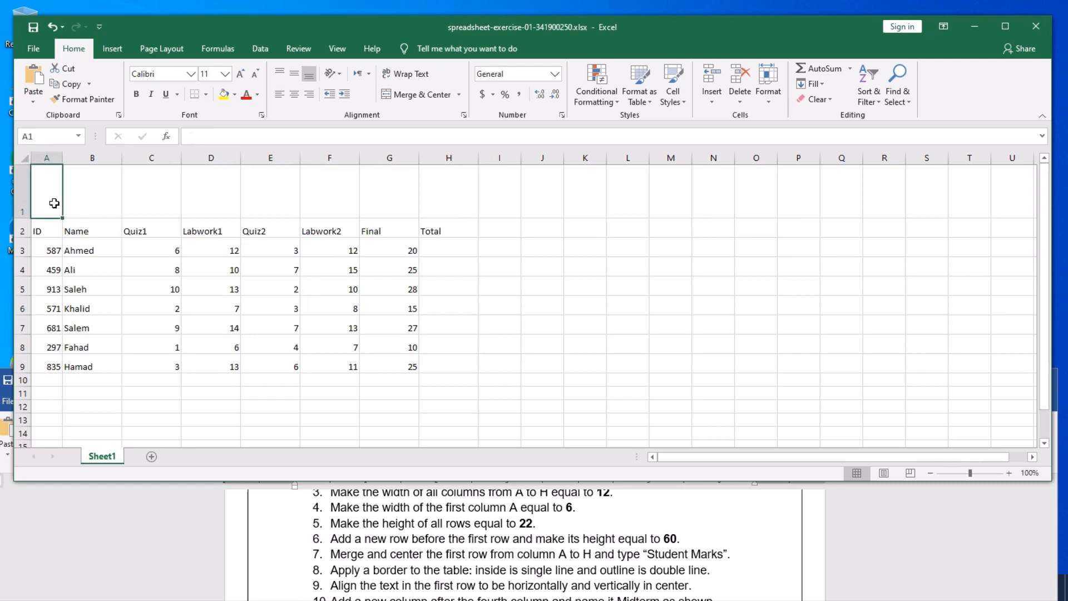
left_click(93, 203)
left_click(152, 203)
left_click(220, 203)
left_click(259, 202)
left_click(326, 202)
left_click(371, 201)
left_click(443, 203)
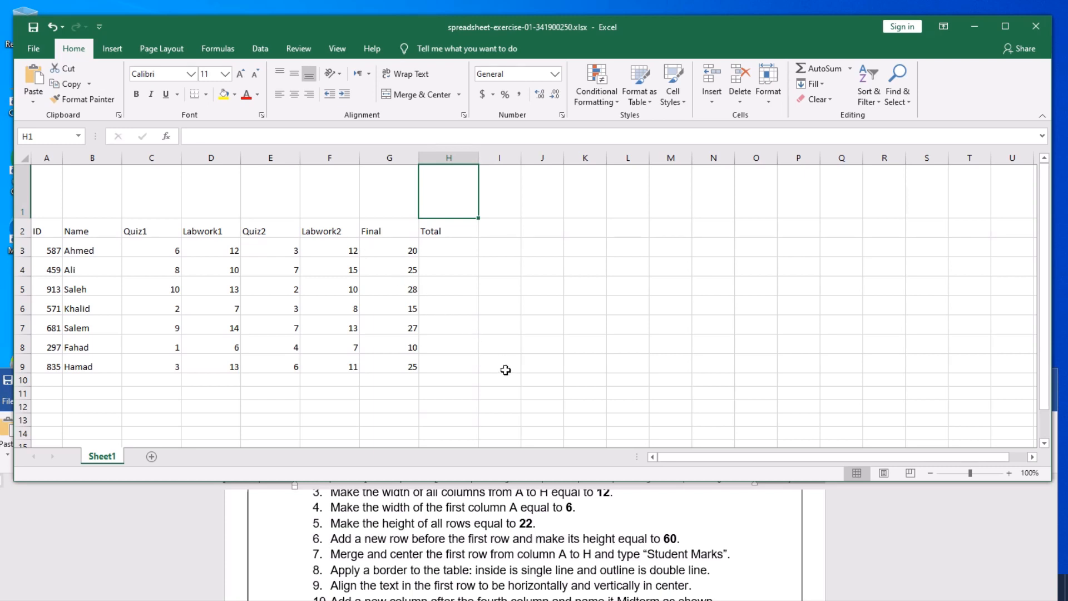
left_click(75, 192)
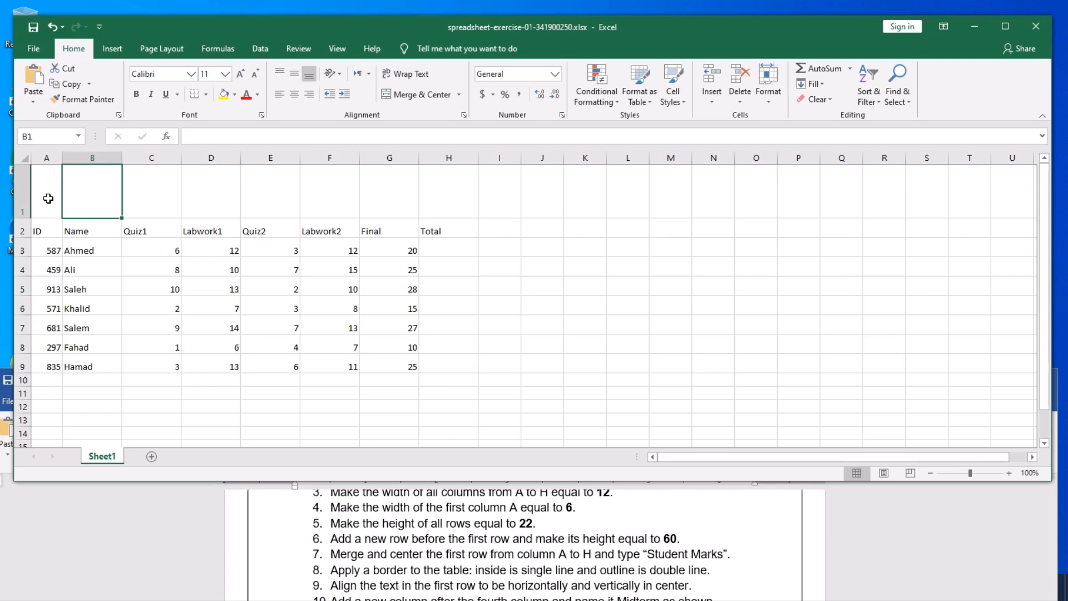
left_click(48, 199)
left_click_drag(47, 190, 435, 200)
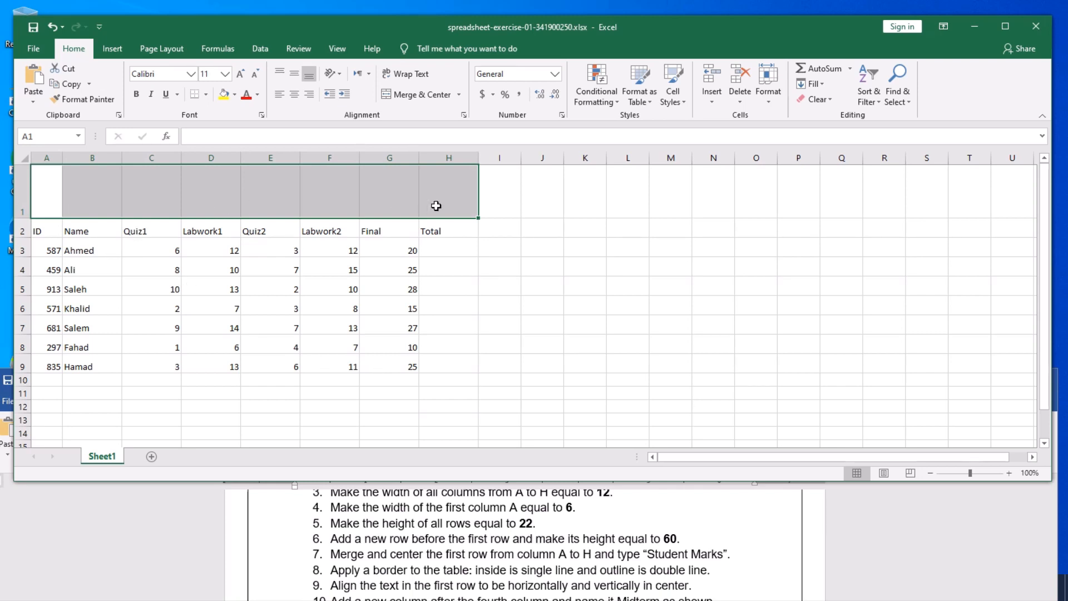
left_click(556, 261)
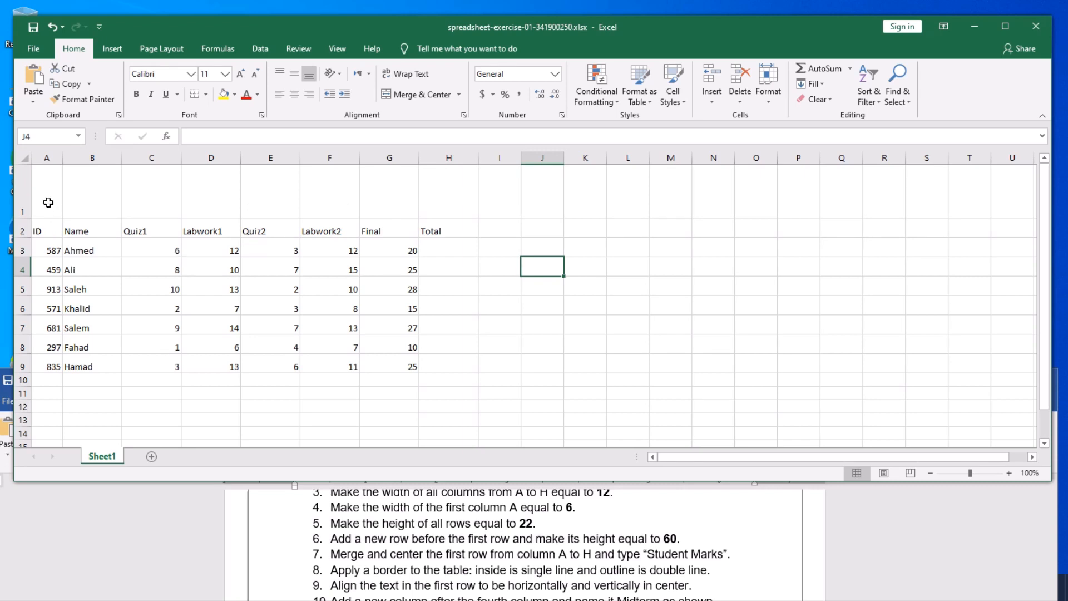
left_click_drag(50, 192, 431, 196)
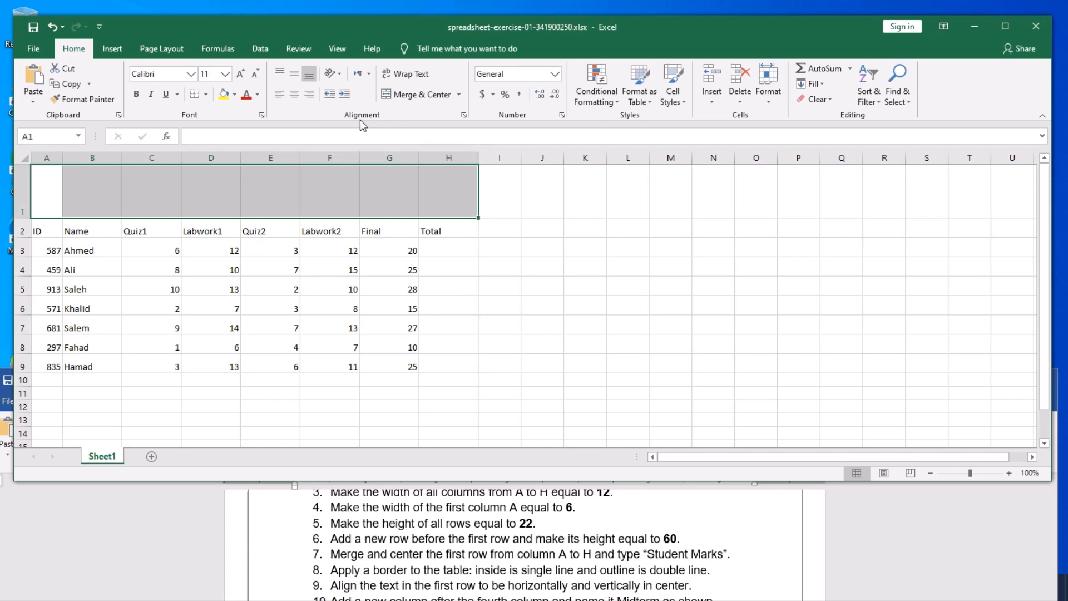
- Merge and center A1:H1 and enter the title 'Student Marks' in it
left_click(409, 95)
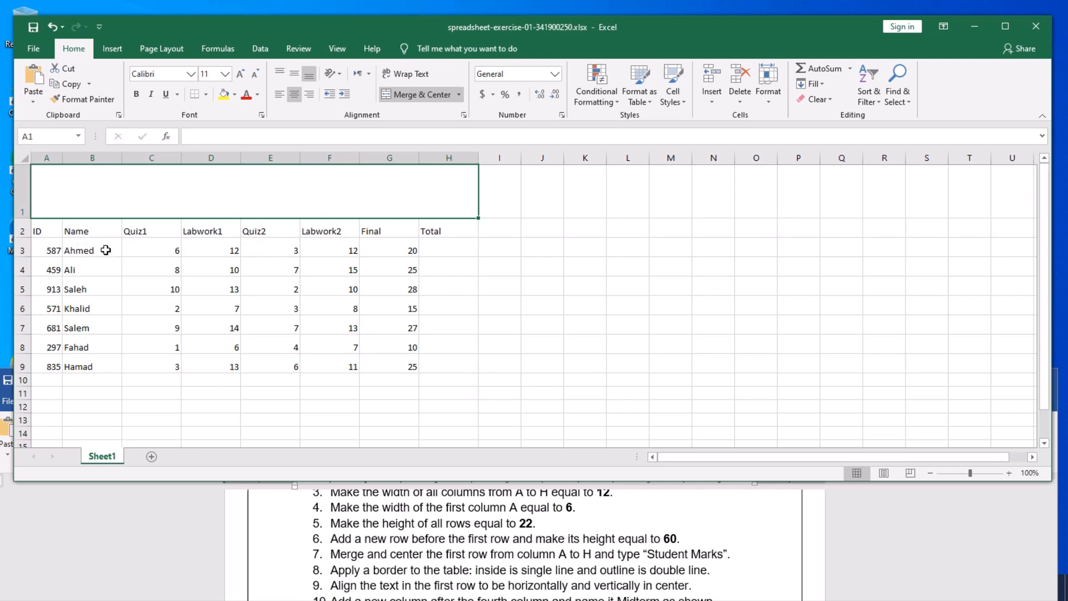
left_click(598, 267)
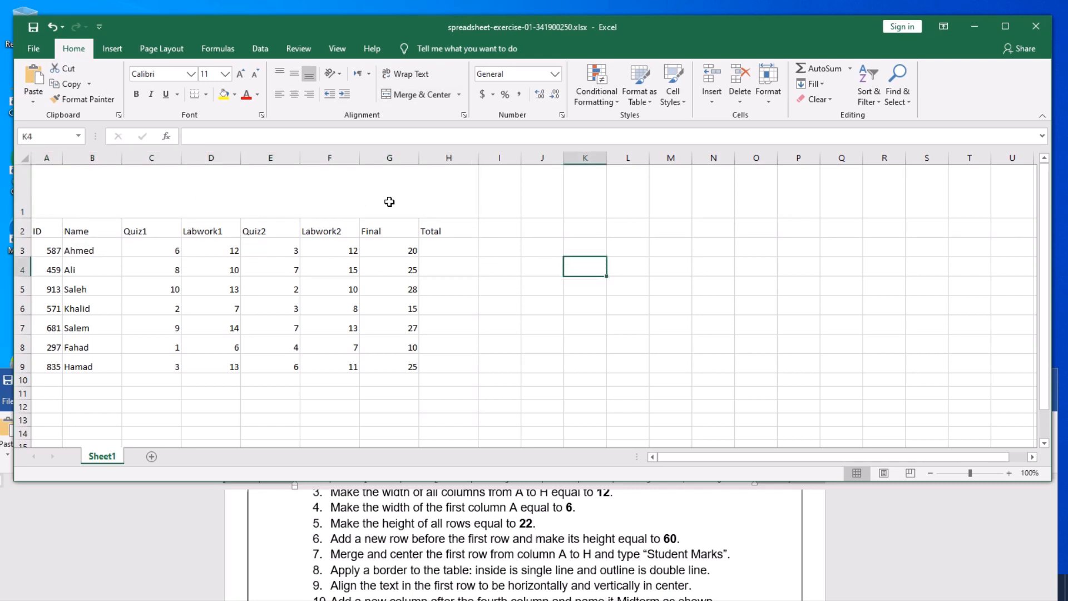
left_click(307, 197)
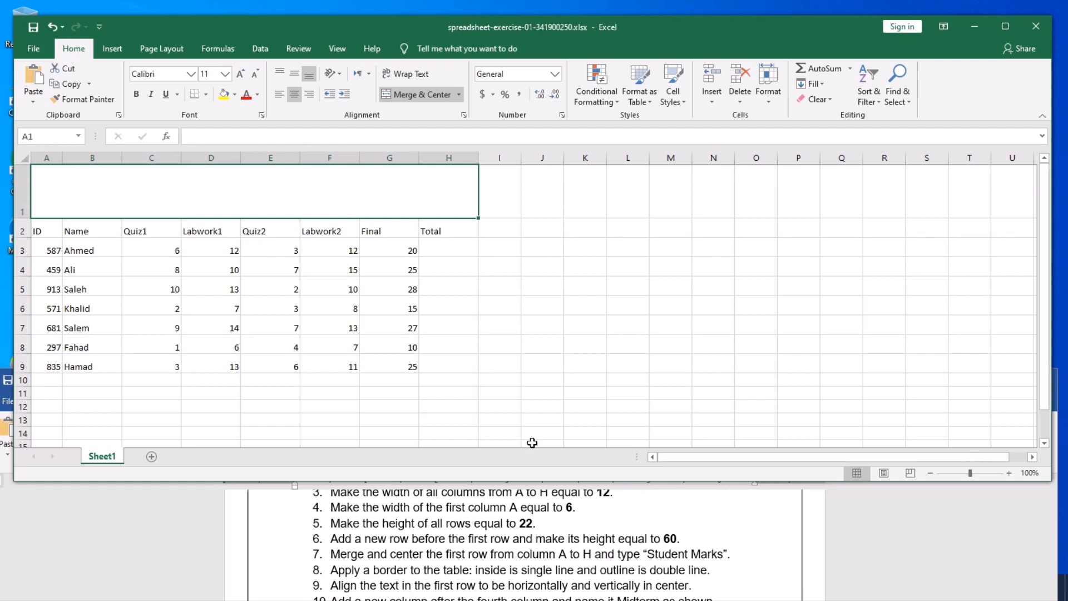
type("S")
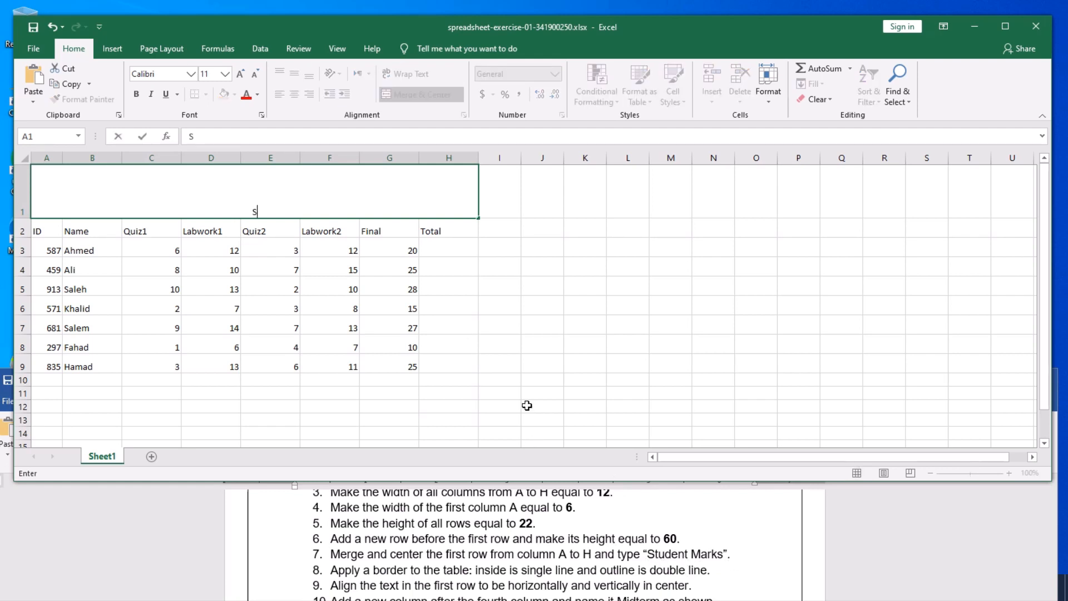
type("tudent Marks")
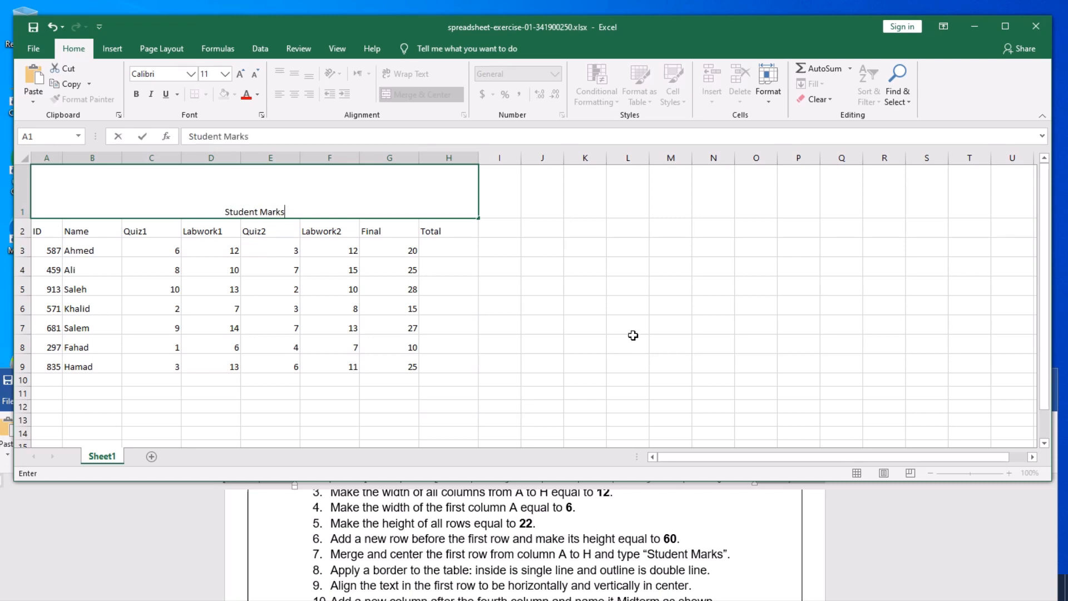
left_click(623, 305)
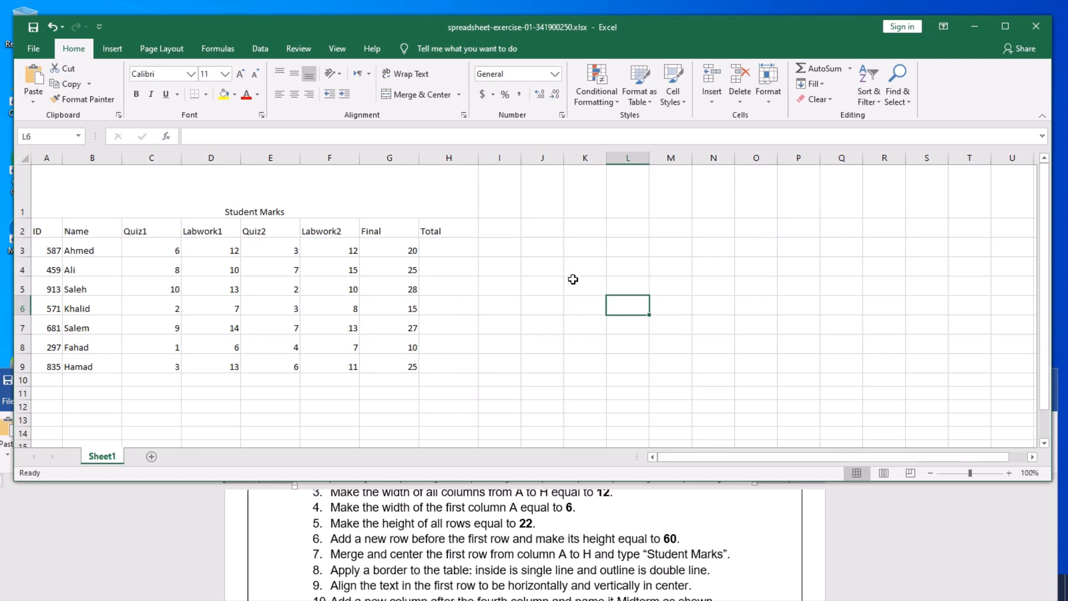
left_click(275, 205)
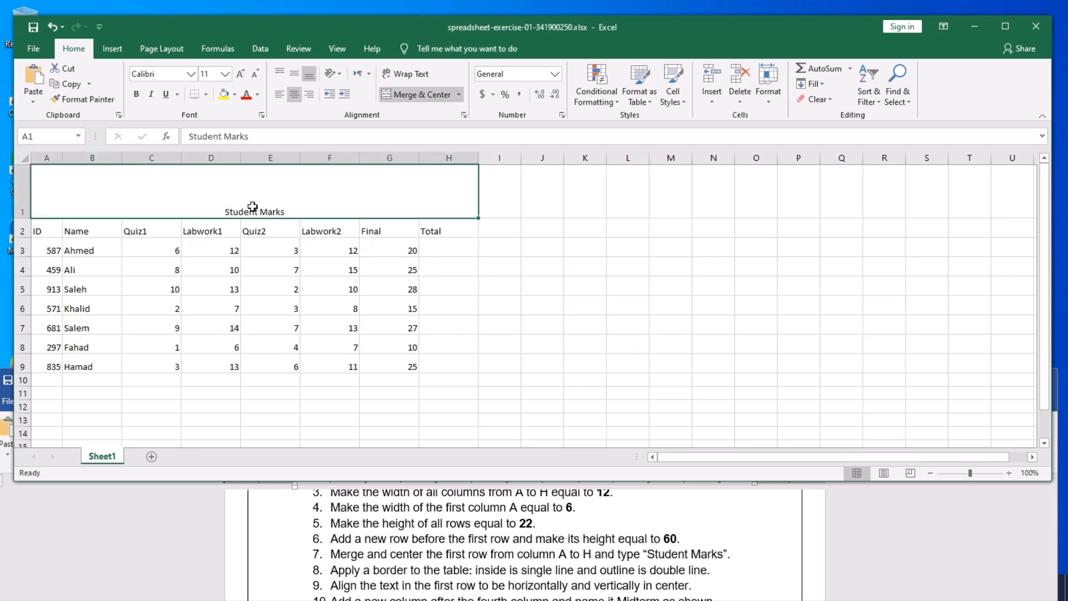
left_click(581, 291)
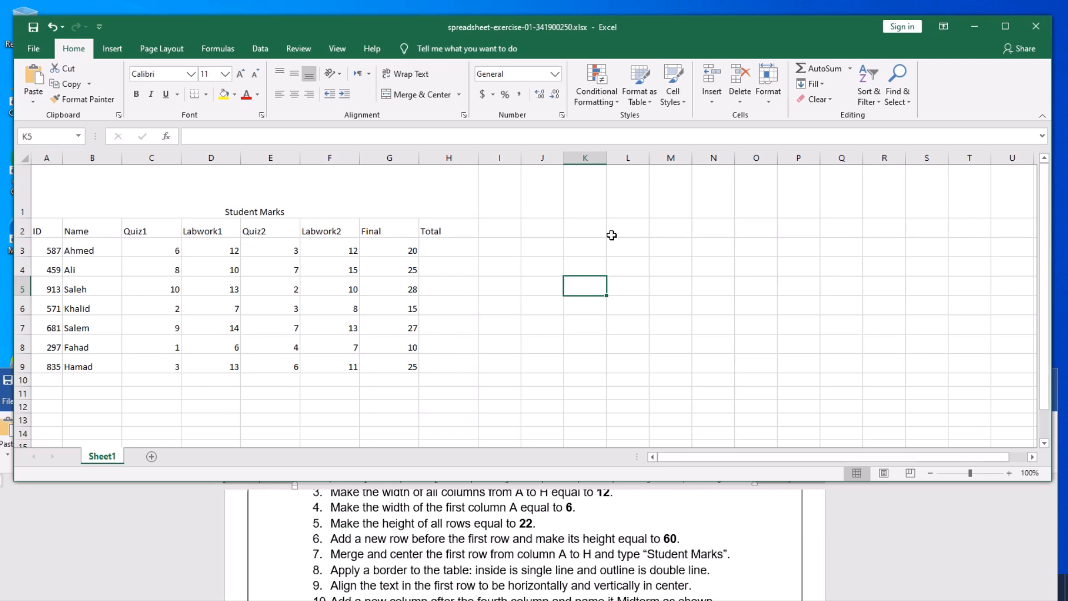
left_click_drag(629, 228, 627, 324)
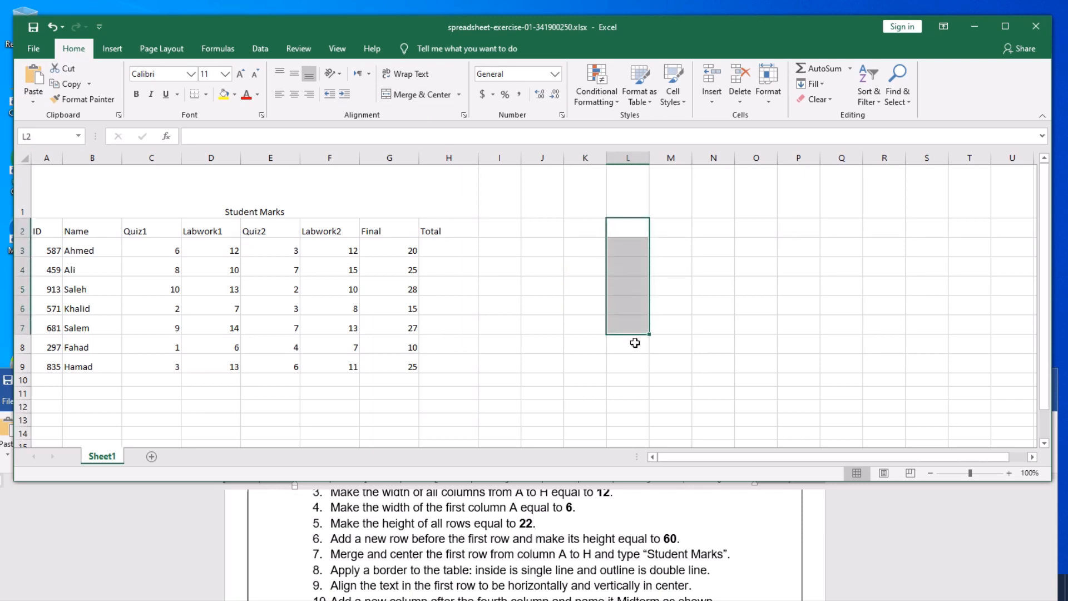
left_click(629, 378)
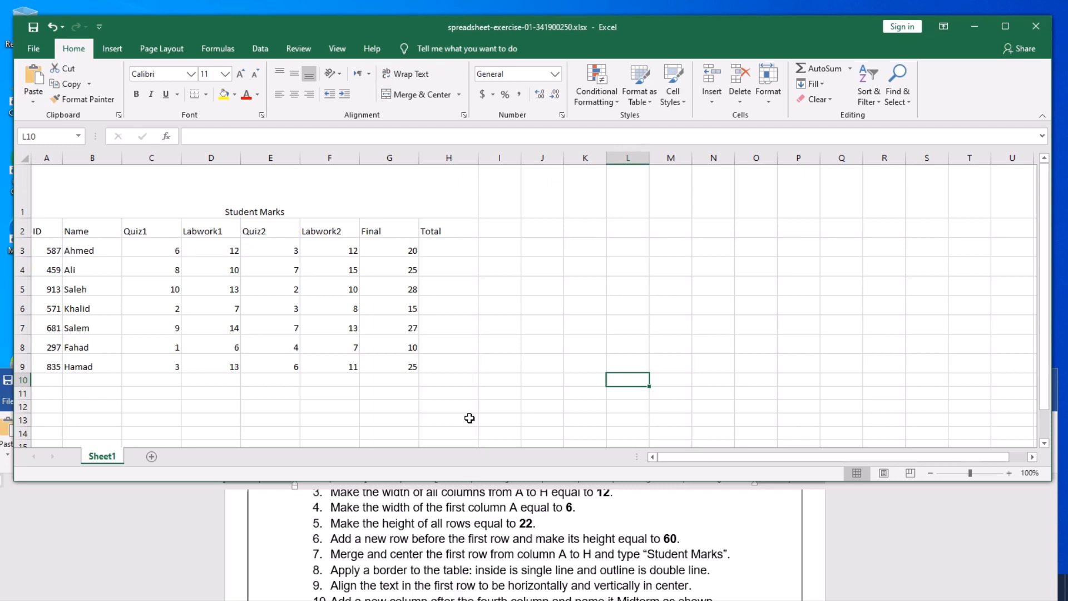
left_click(481, 349)
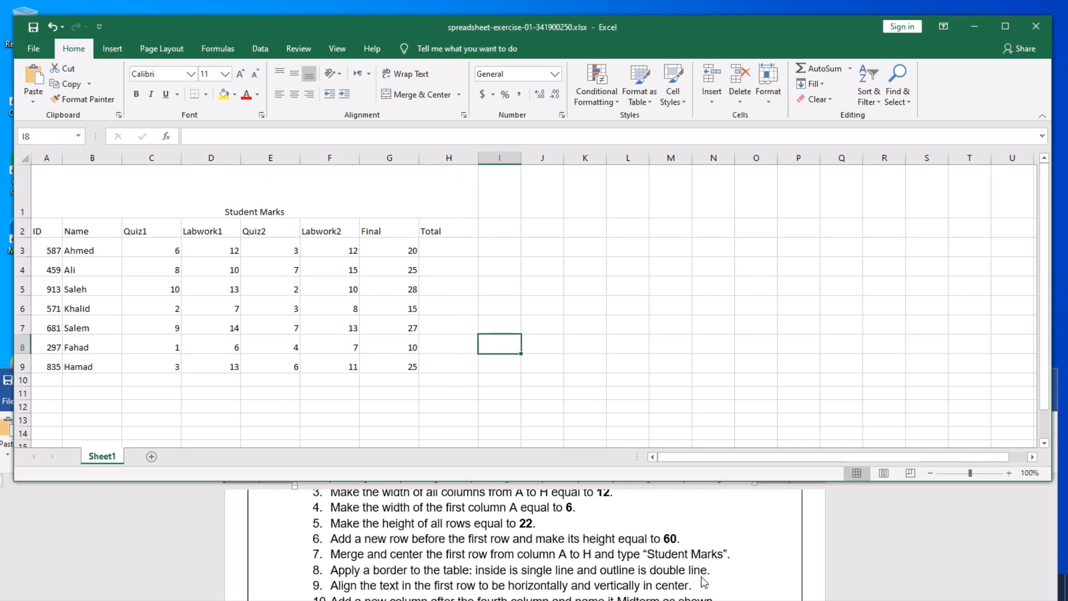
- Select the table range A1:H9 and open Format Cells from Home > Format
left_click(373, 404)
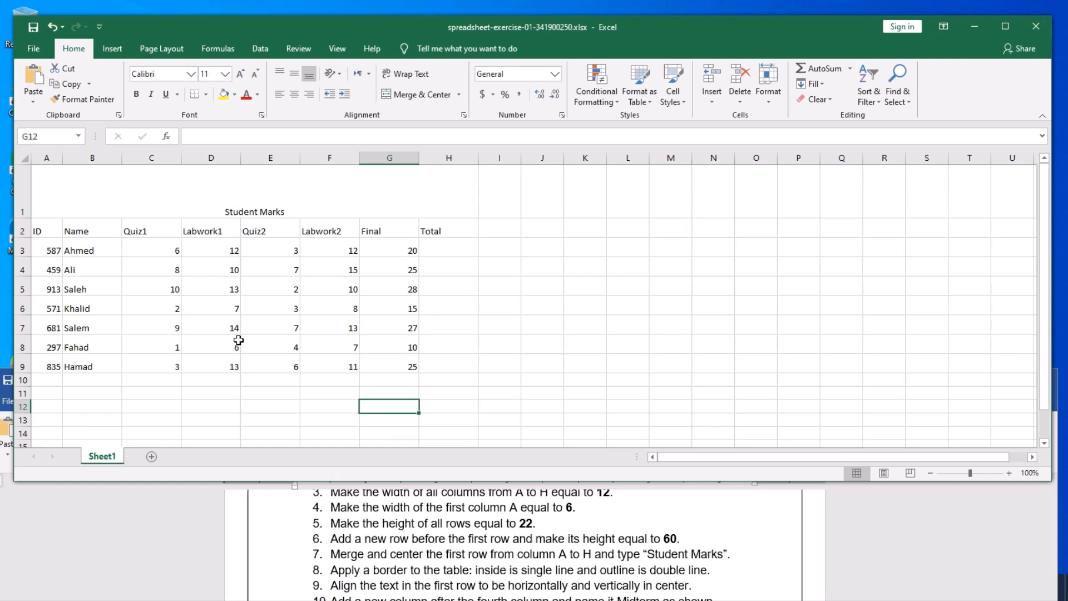
left_click_drag(134, 190, 153, 359)
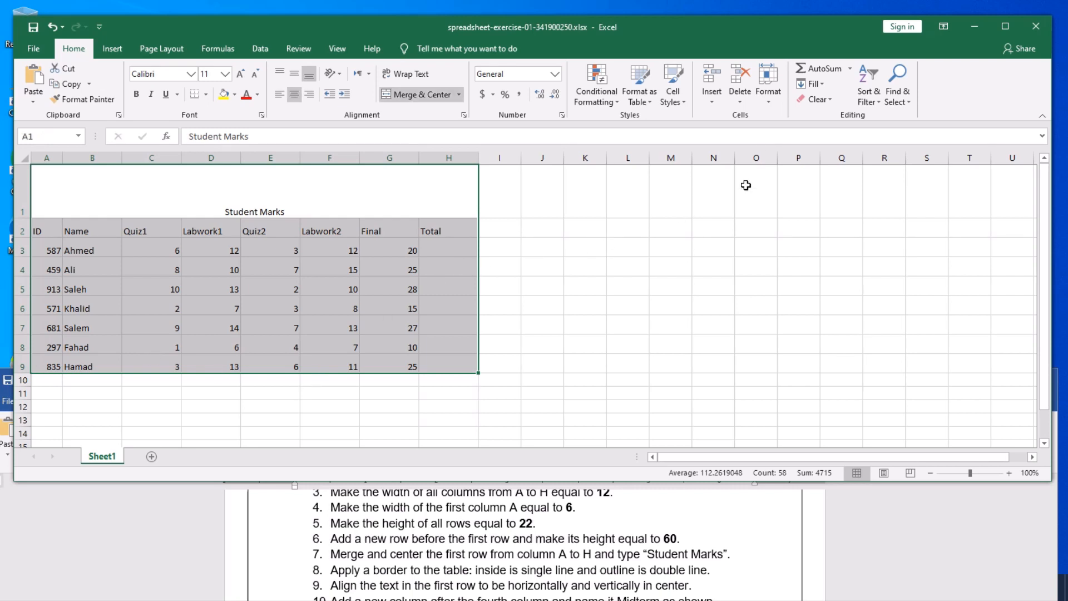
left_click(769, 102)
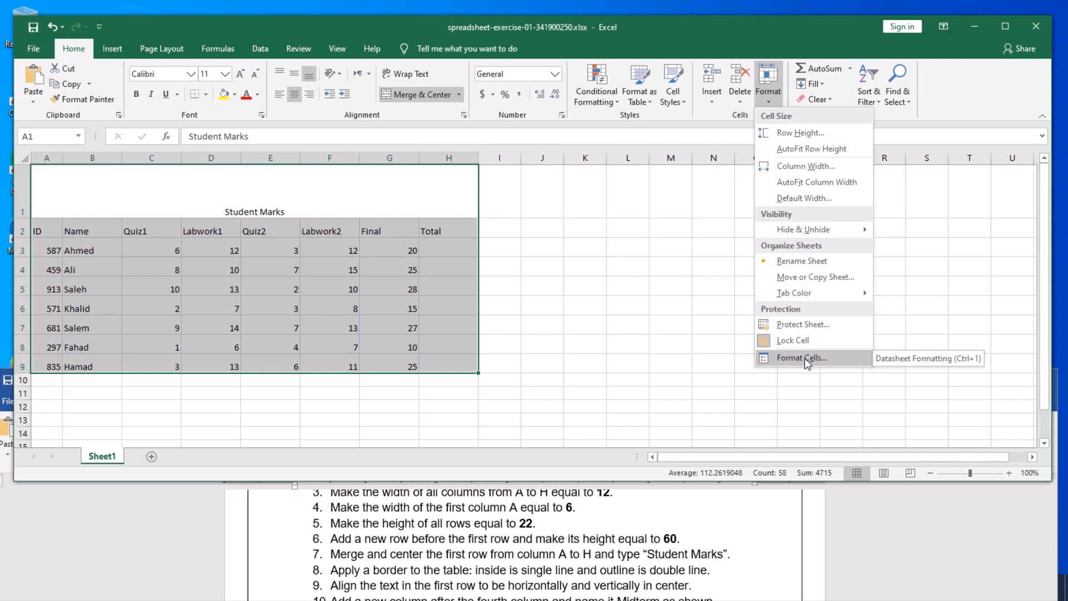
left_click(508, 282)
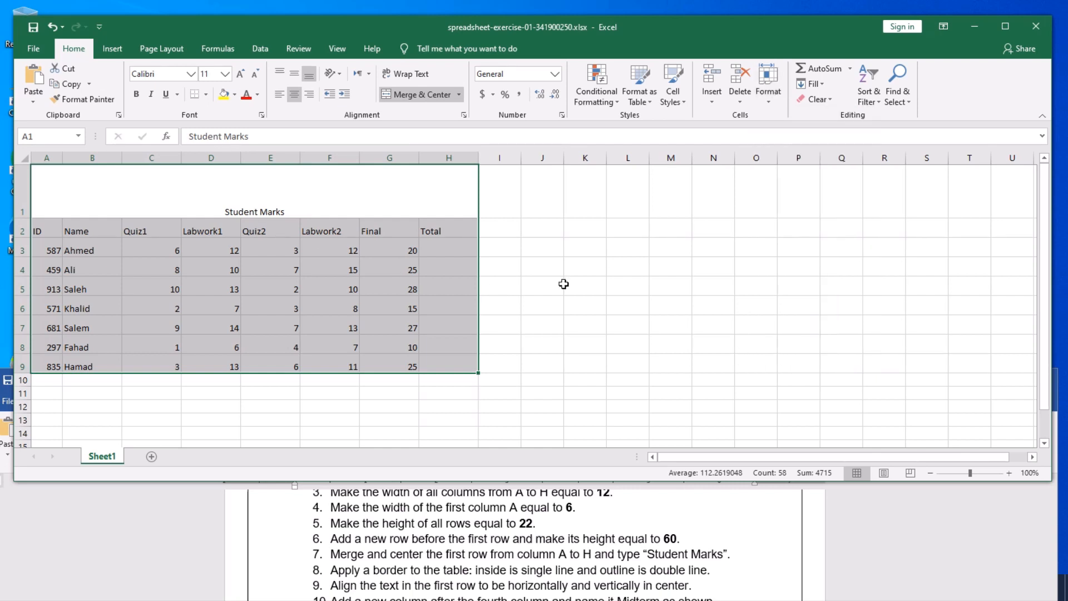
left_click(564, 284)
left_click(148, 187)
left_click_drag(148, 186, 179, 365)
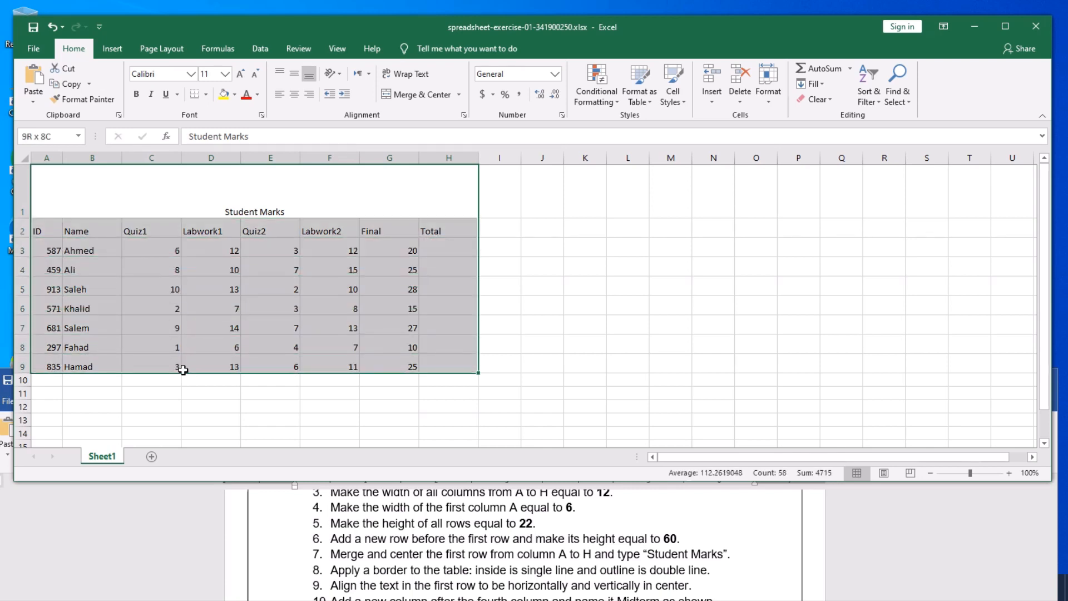
left_click(767, 103)
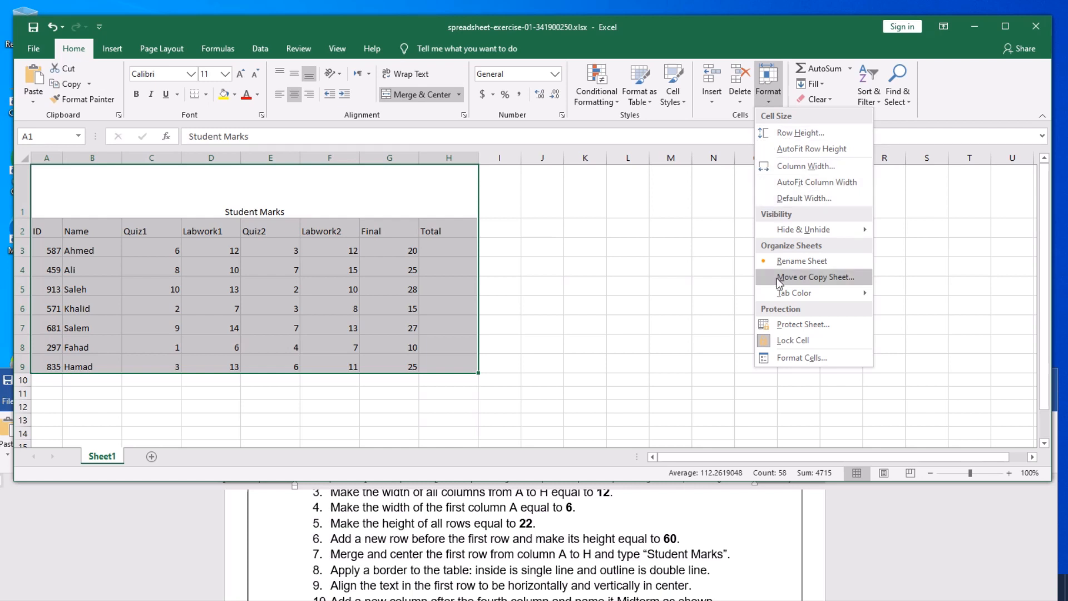
left_click(788, 360)
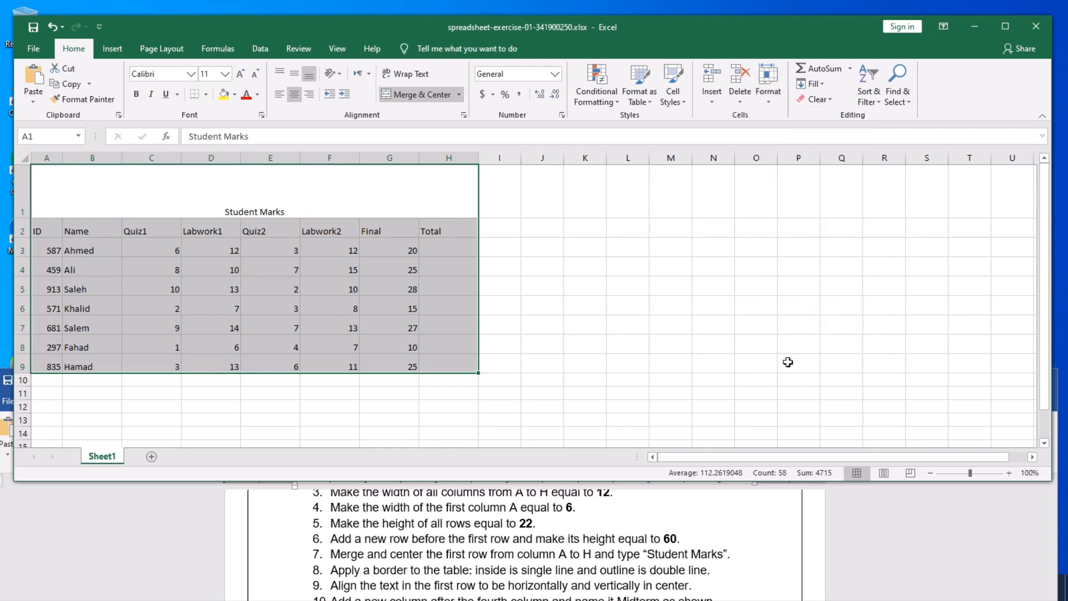
left_click_drag(392, 137, 639, 141)
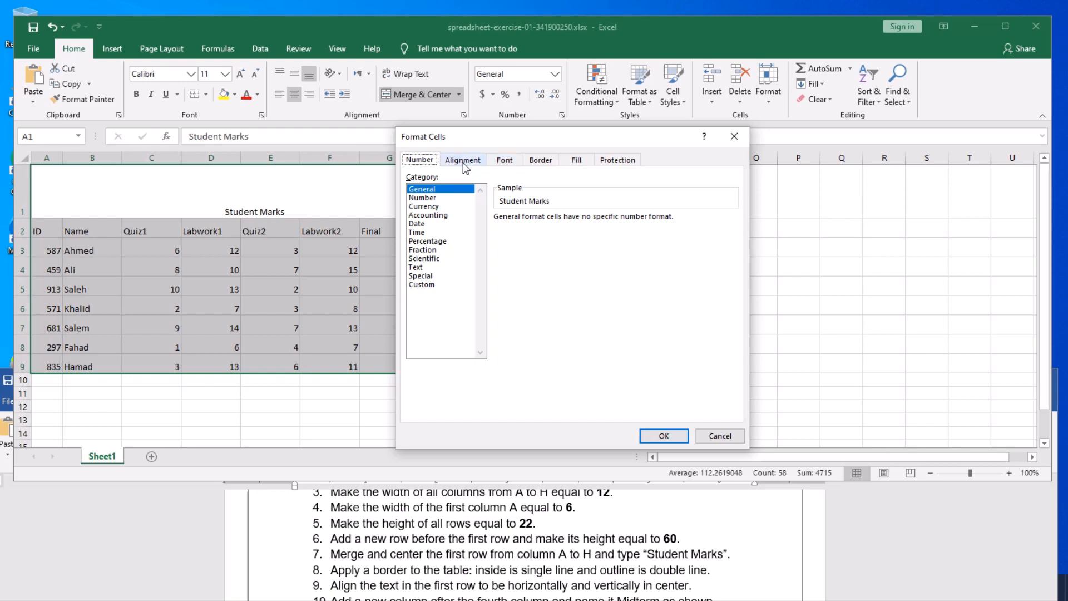
- On the Border tab, give A1:H9 inside borders and a double-line outline, then apply
left_click(544, 163)
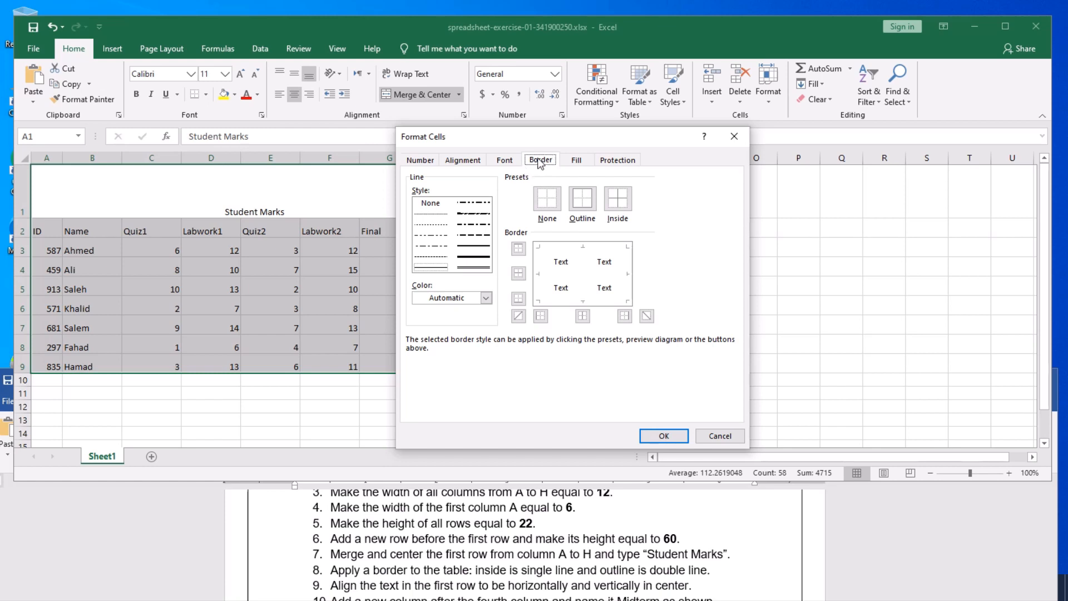
left_click_drag(541, 138, 599, 138)
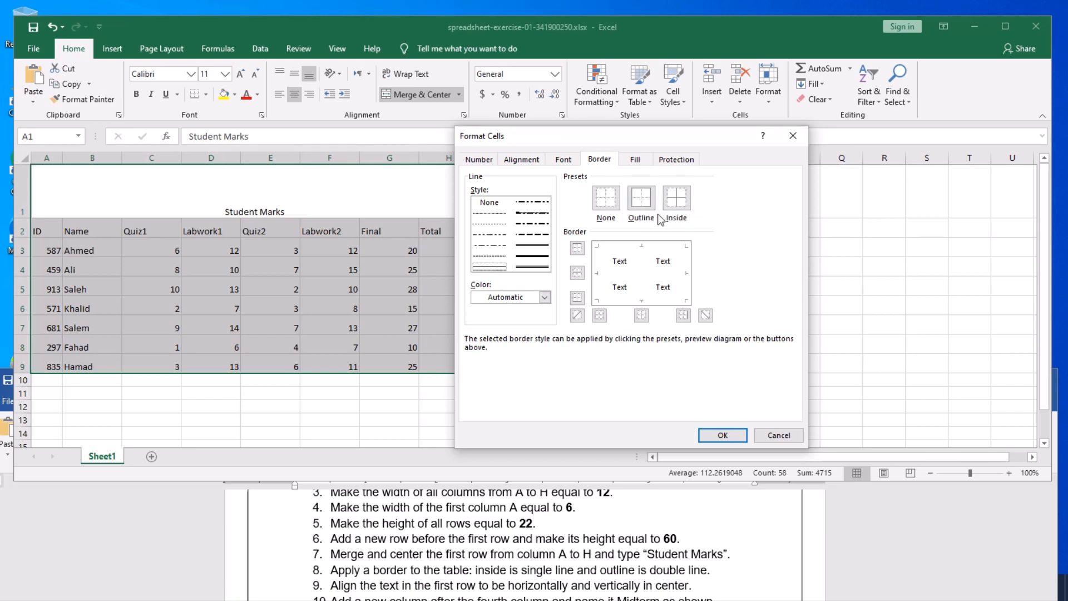
left_click_drag(633, 139, 739, 139)
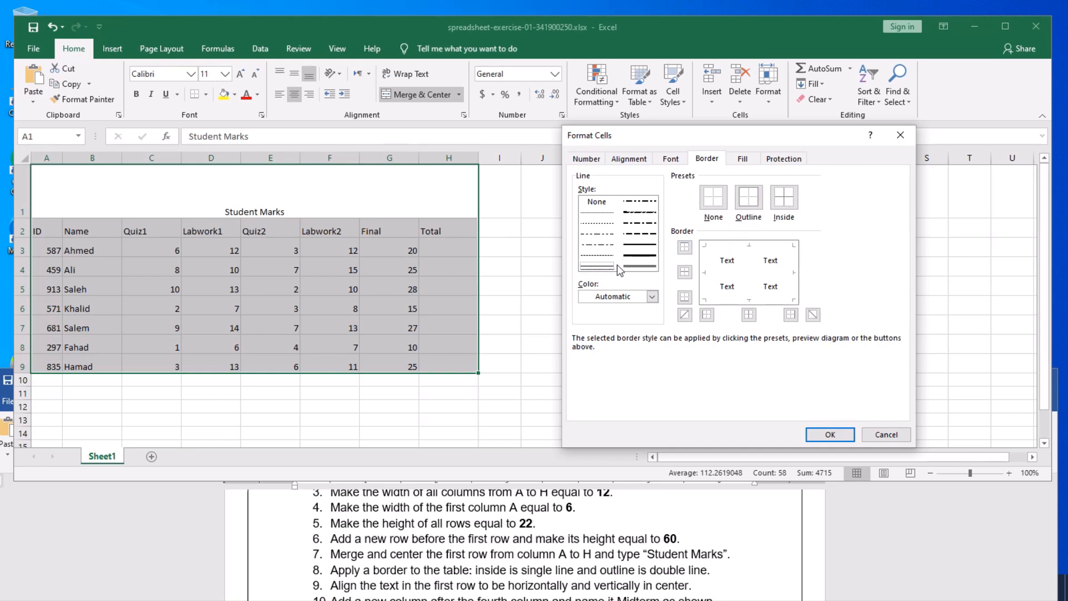
left_click(788, 198)
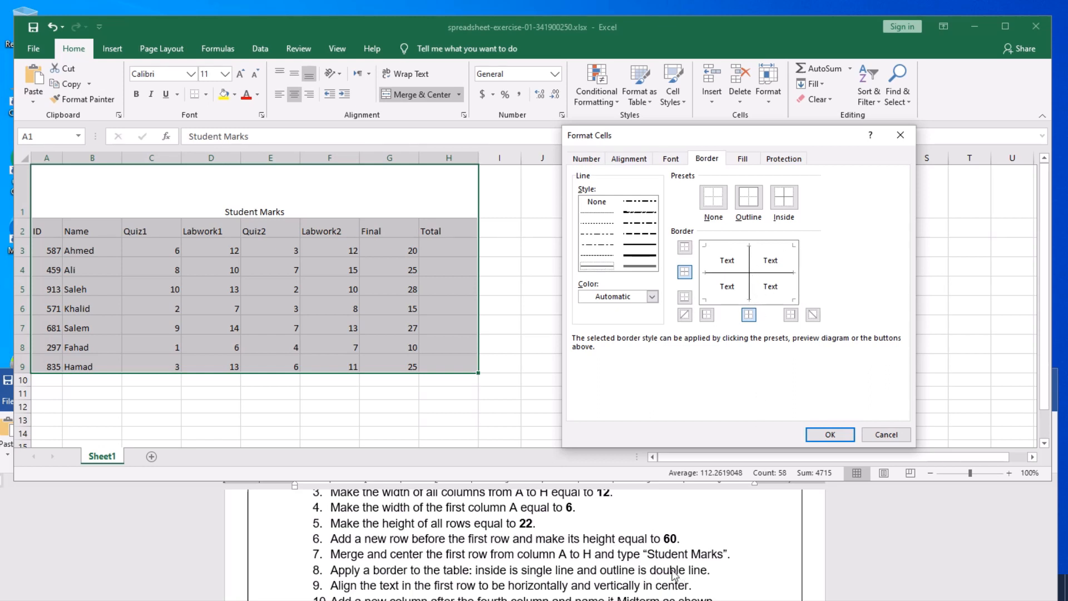
left_click(639, 266)
left_click(749, 200)
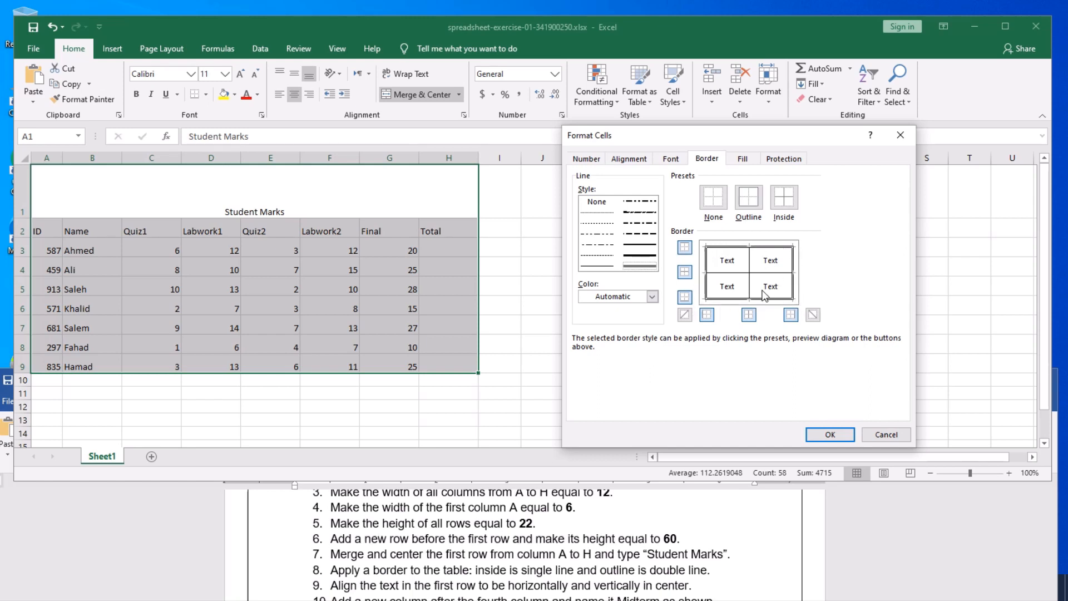
left_click(830, 436)
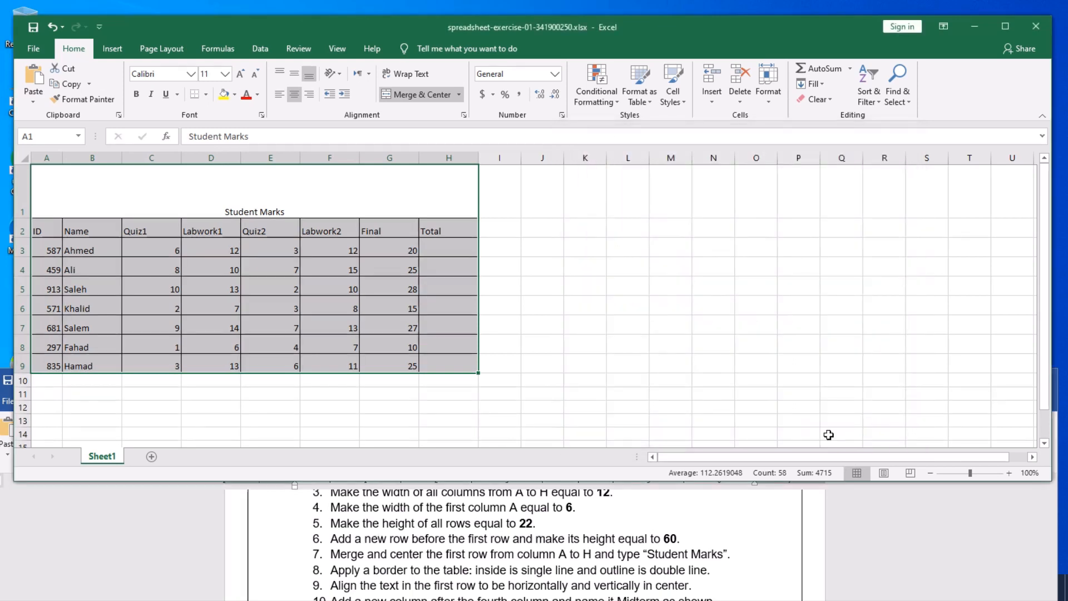
left_click(700, 270)
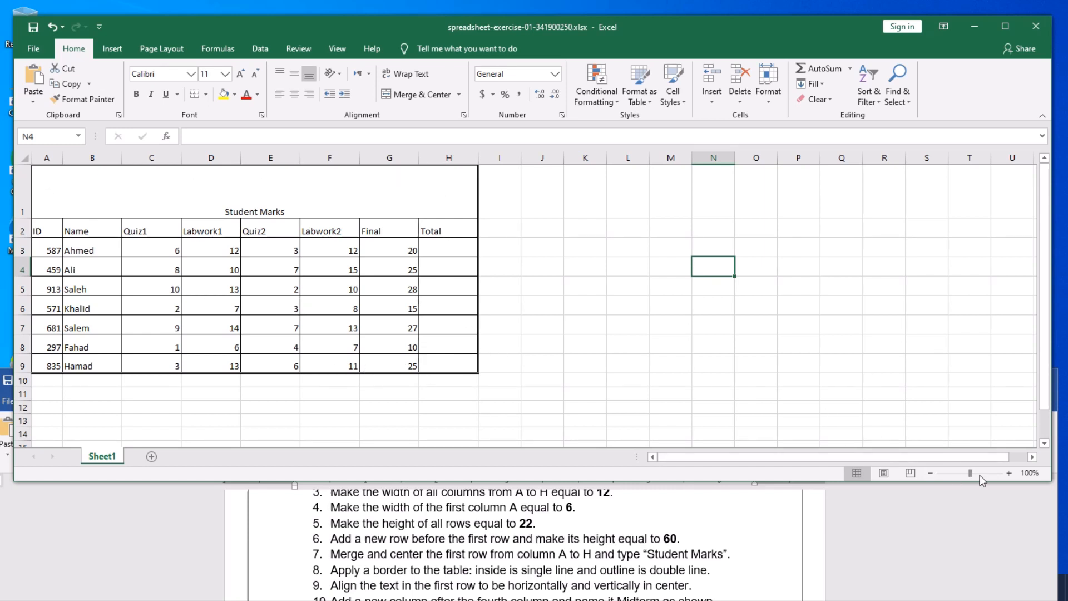
left_click(1009, 473)
left_click(1008, 472)
left_click(1008, 472)
left_click(1008, 473)
left_click(1009, 473)
left_click(1008, 472)
left_click(1008, 473)
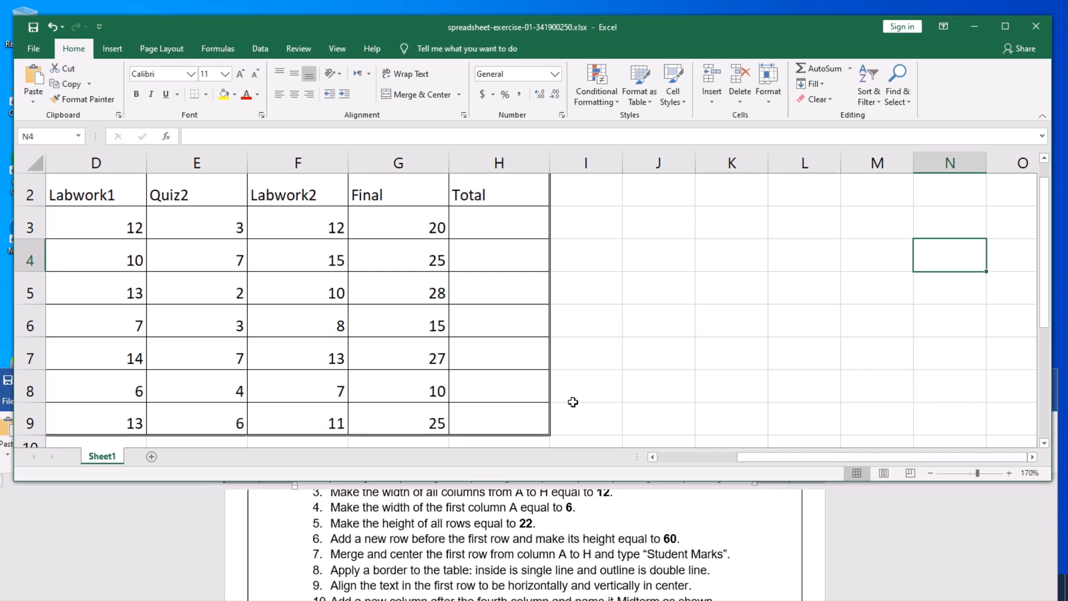
left_click(930, 472)
left_click(930, 473)
left_click(930, 472)
left_click(930, 473)
left_click(930, 472)
left_click(930, 473)
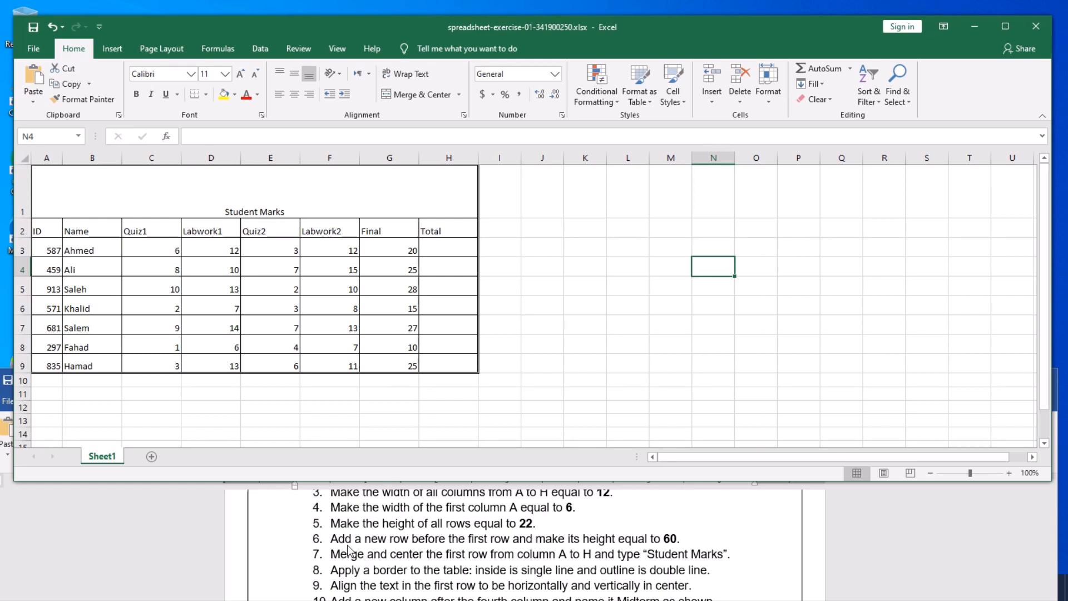
scroll(349, 551, "down", 1)
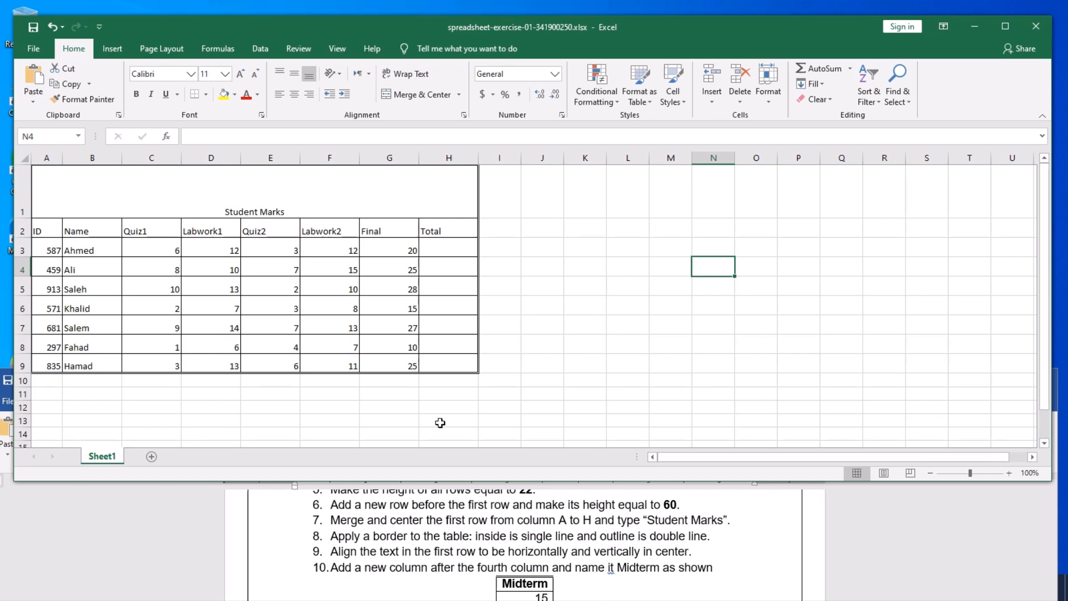
left_click(284, 209)
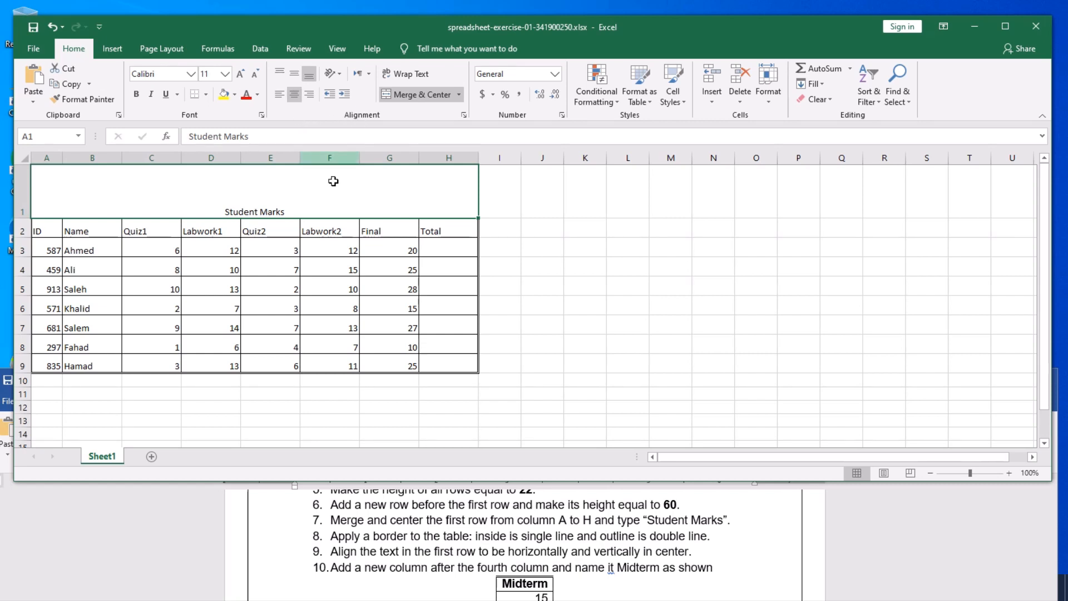
- Apply Middle Align and Center to the merged 'Student Marks' title in A1
left_click(280, 95)
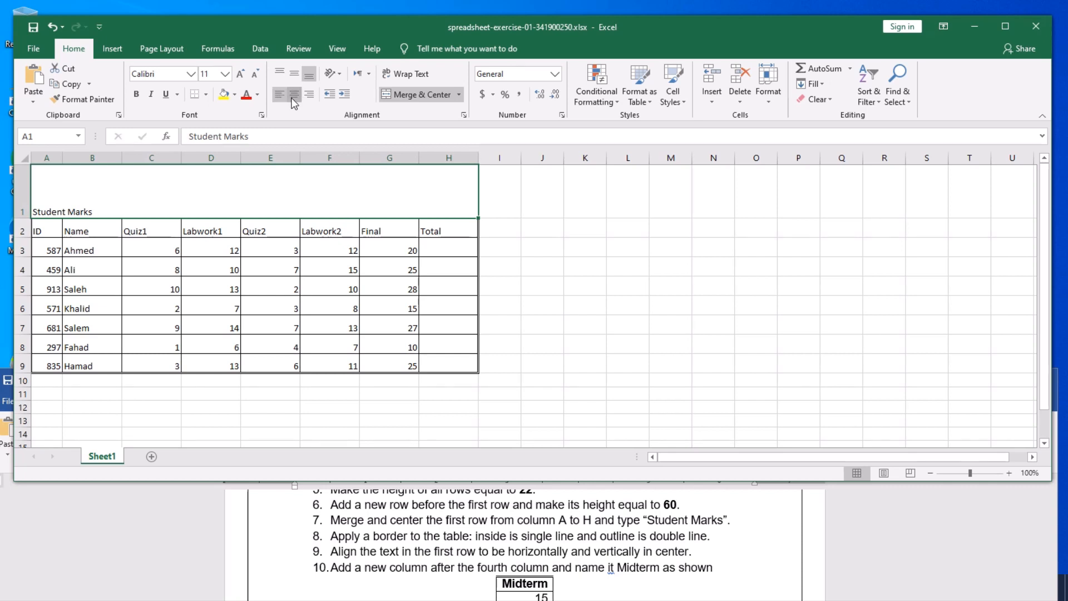
left_click(296, 96)
left_click(310, 95)
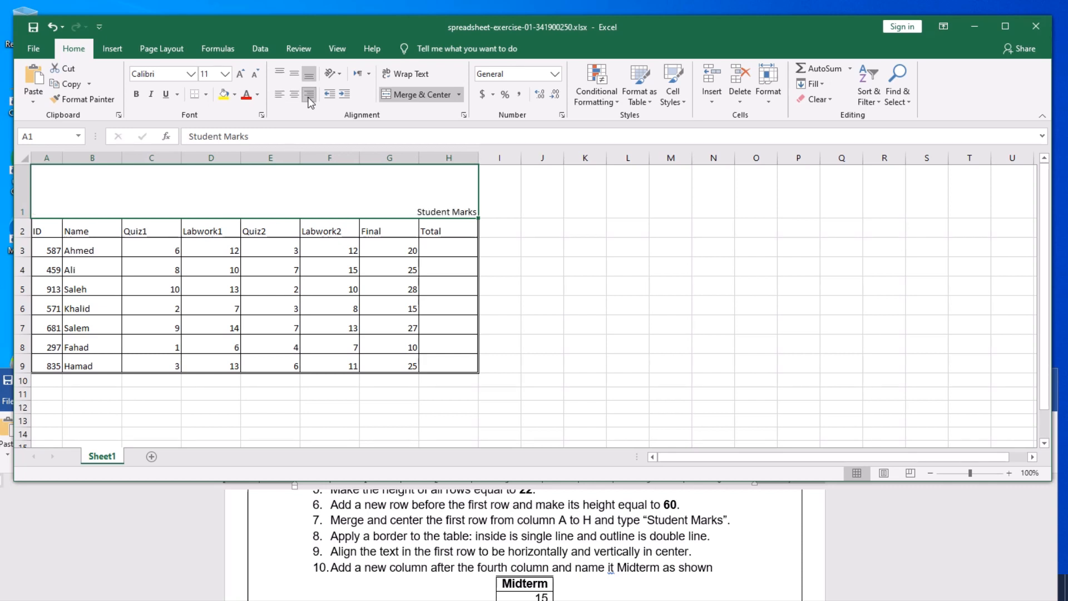
left_click(293, 94)
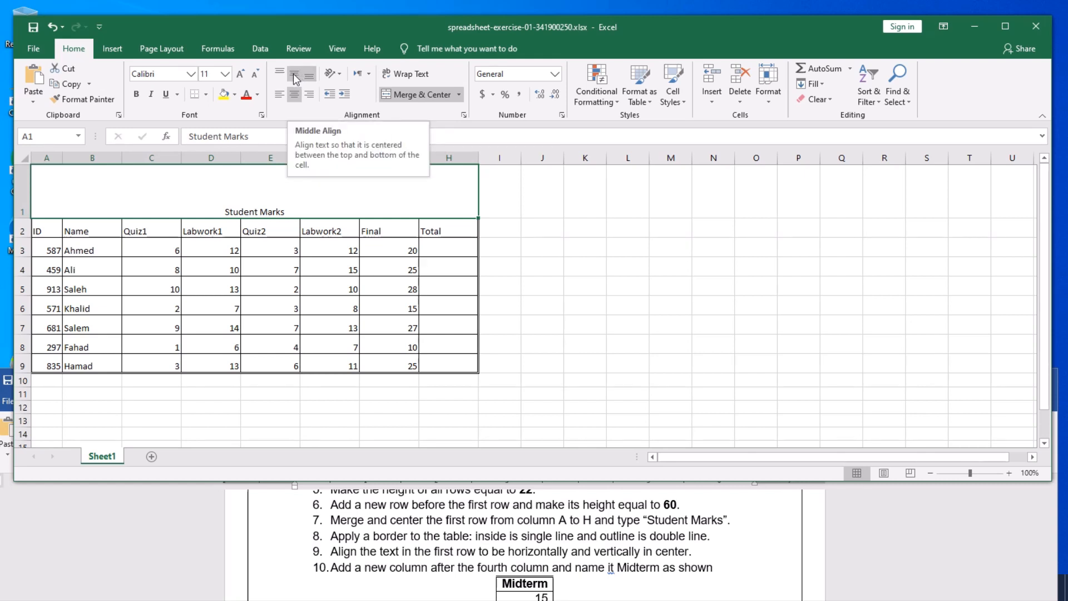
left_click(293, 75)
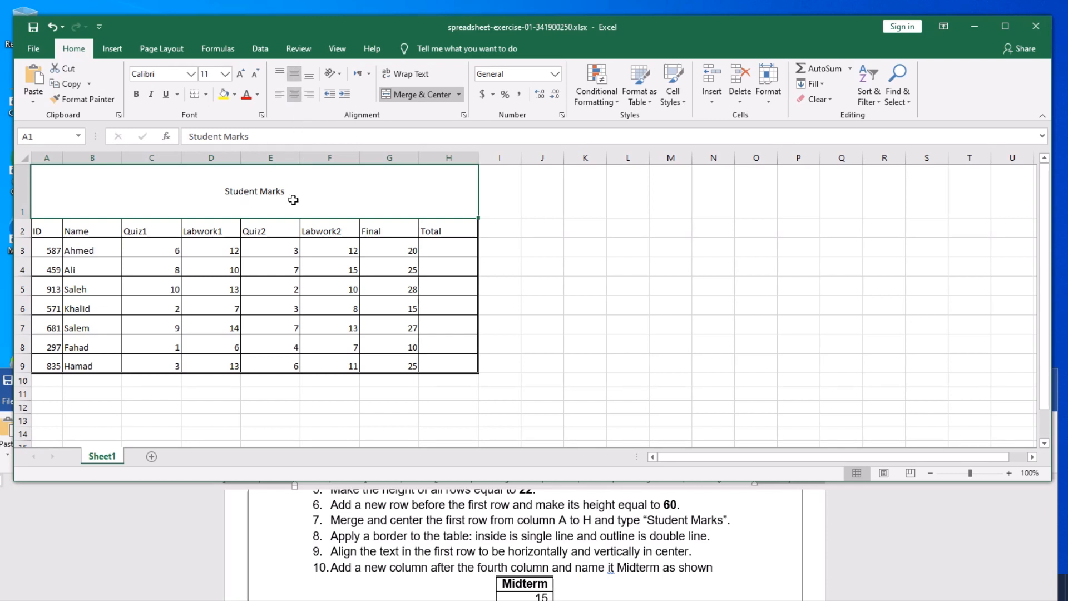
left_click(280, 98)
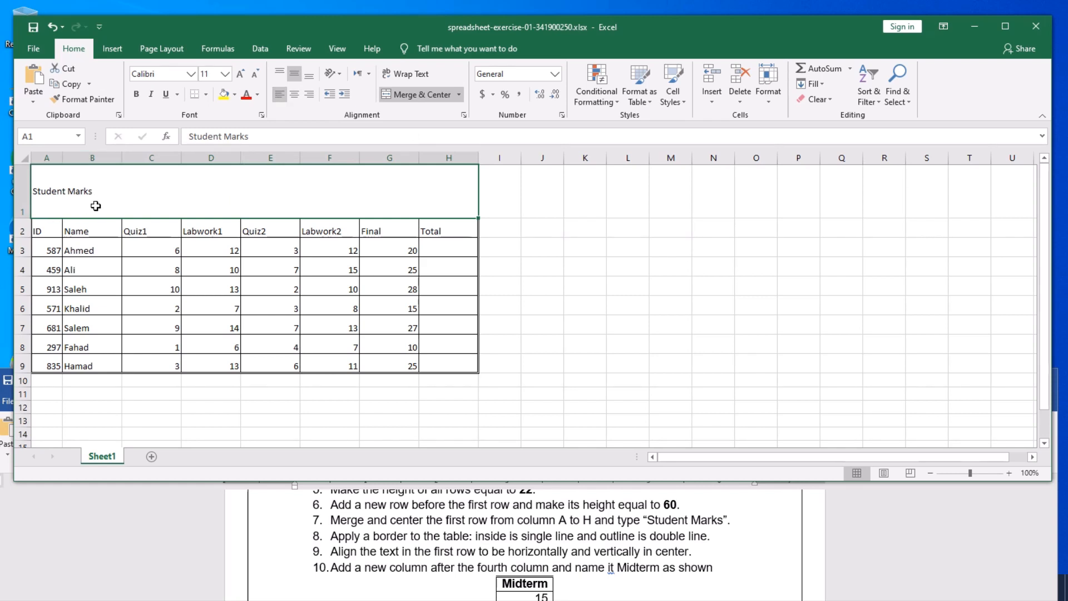
left_click(294, 95)
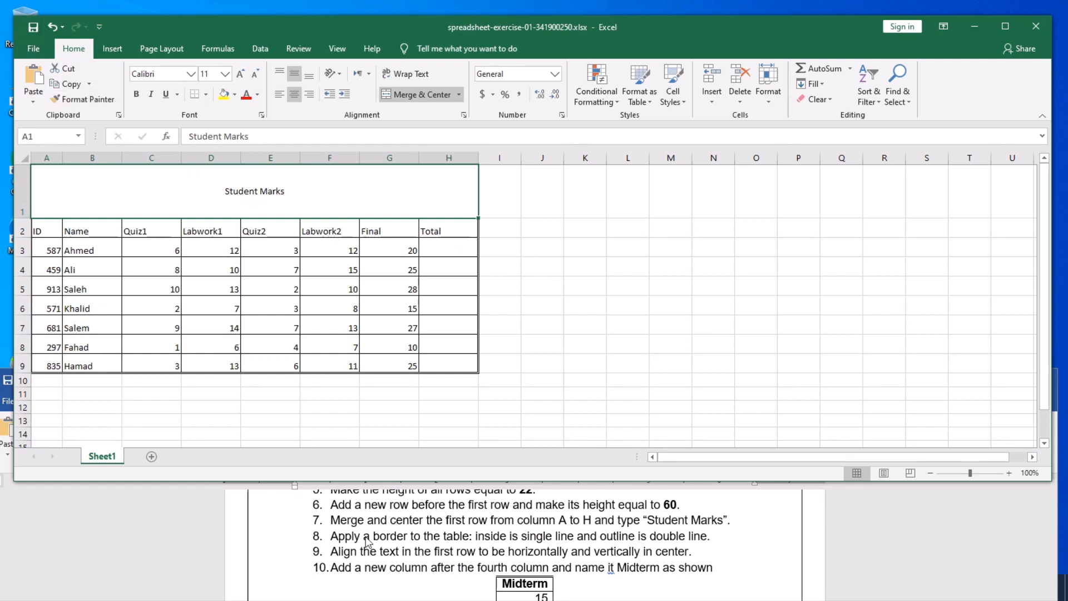
- Insert a blank column E before Quiz2, shifting Quiz2 through Total one column right
scroll(437, 556, "down", 1)
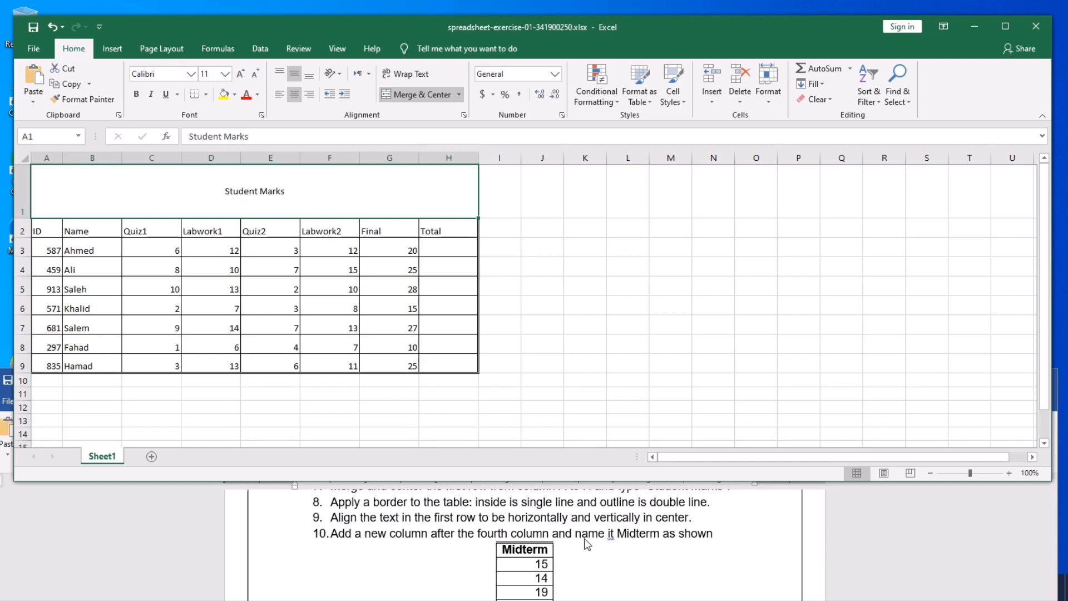
scroll(679, 541, "down", 1)
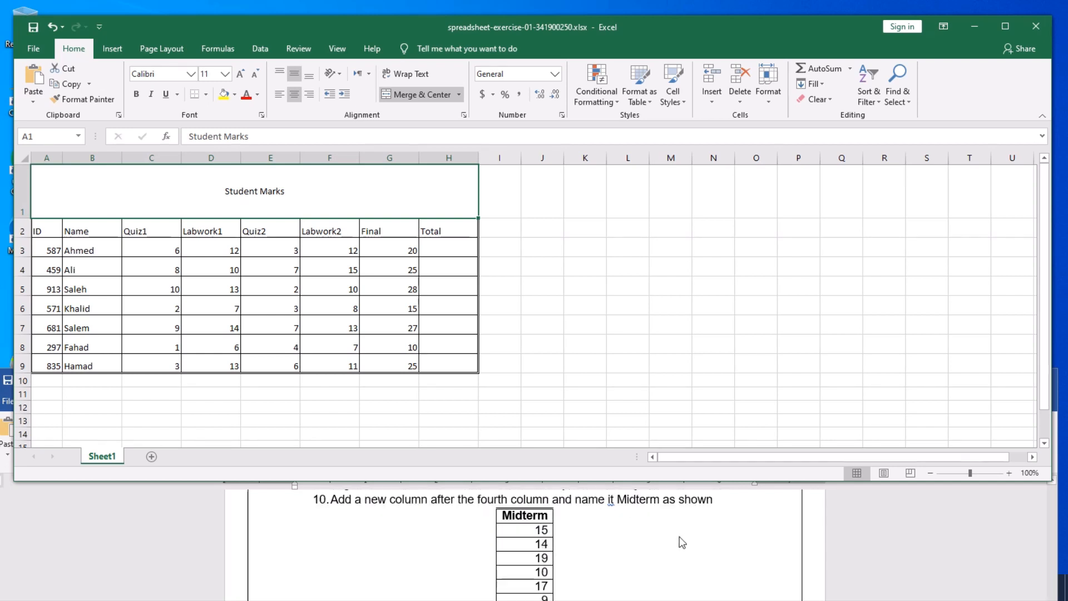
scroll(679, 541, "down", 2)
scroll(679, 541, "up", 2)
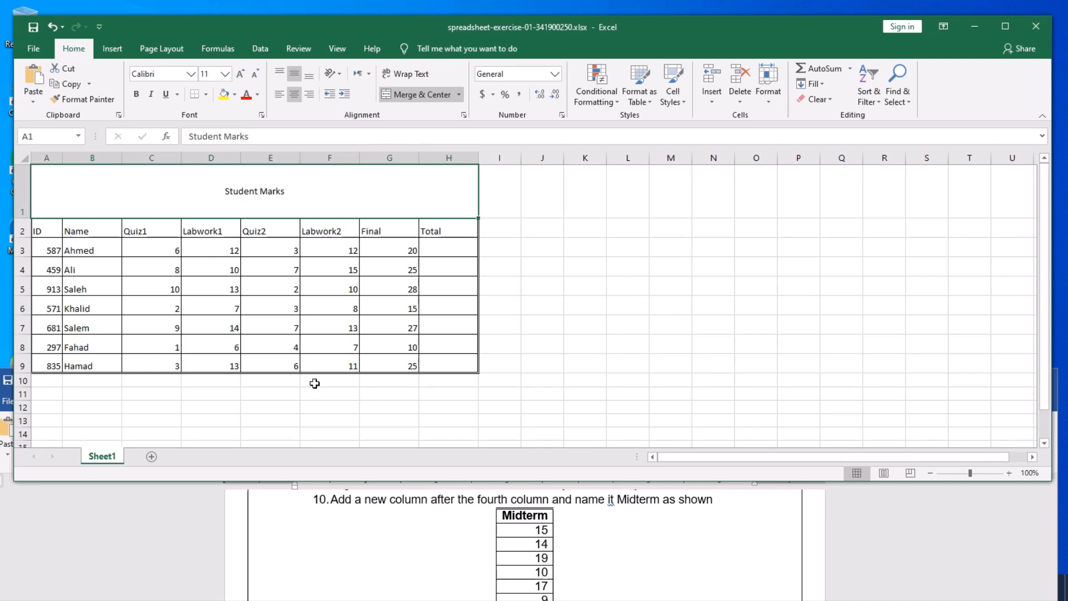
left_click(47, 237)
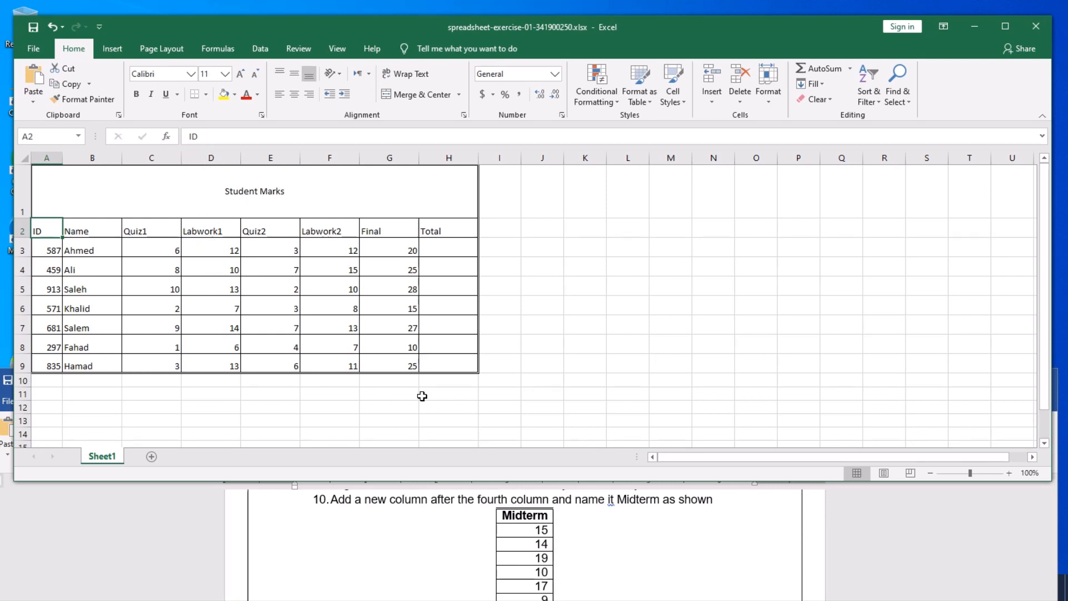
scroll(534, 525, "down", 1)
scroll(535, 526, "up", 1)
right_click(211, 158)
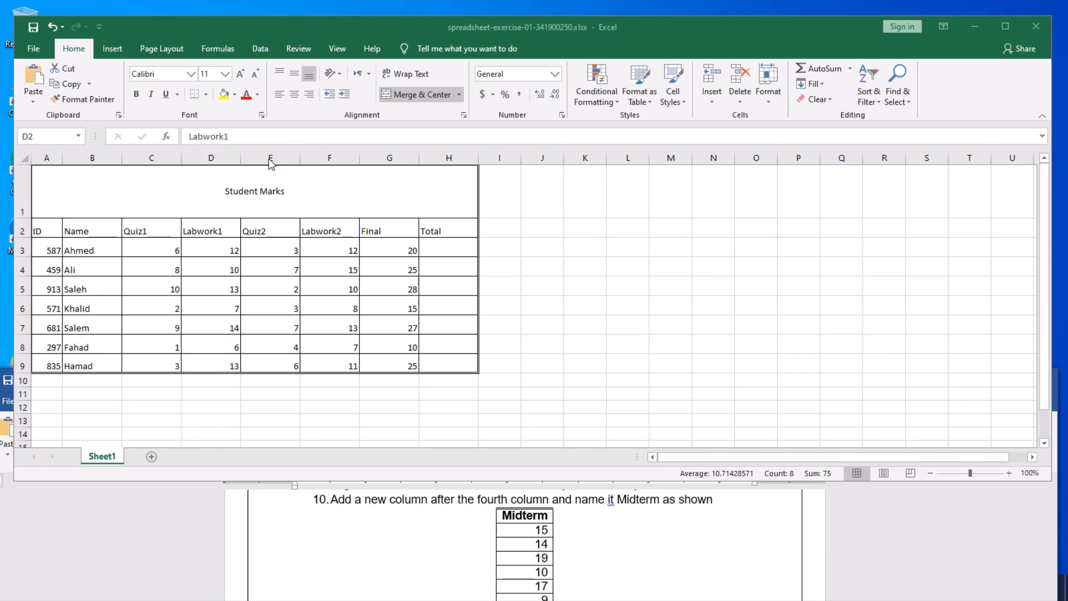
left_click(269, 157)
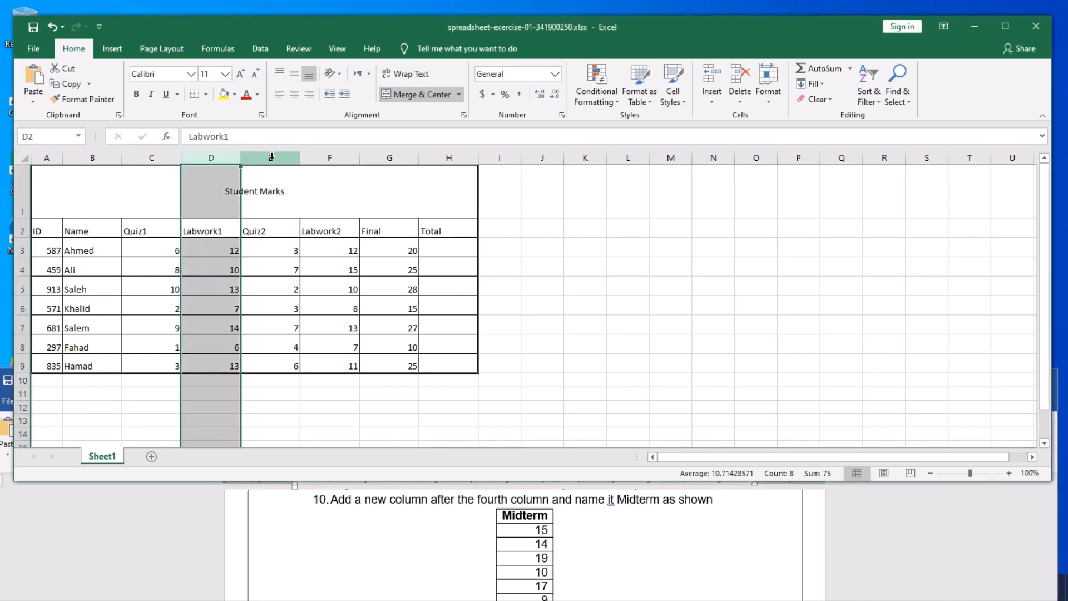
right_click(270, 157)
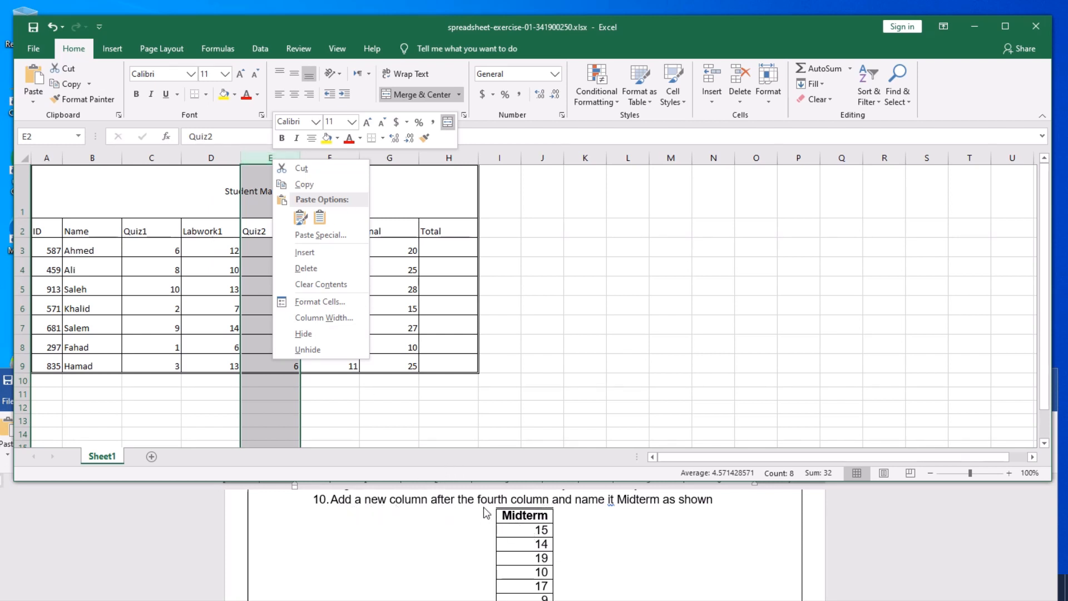
left_click(526, 394)
left_click(400, 348)
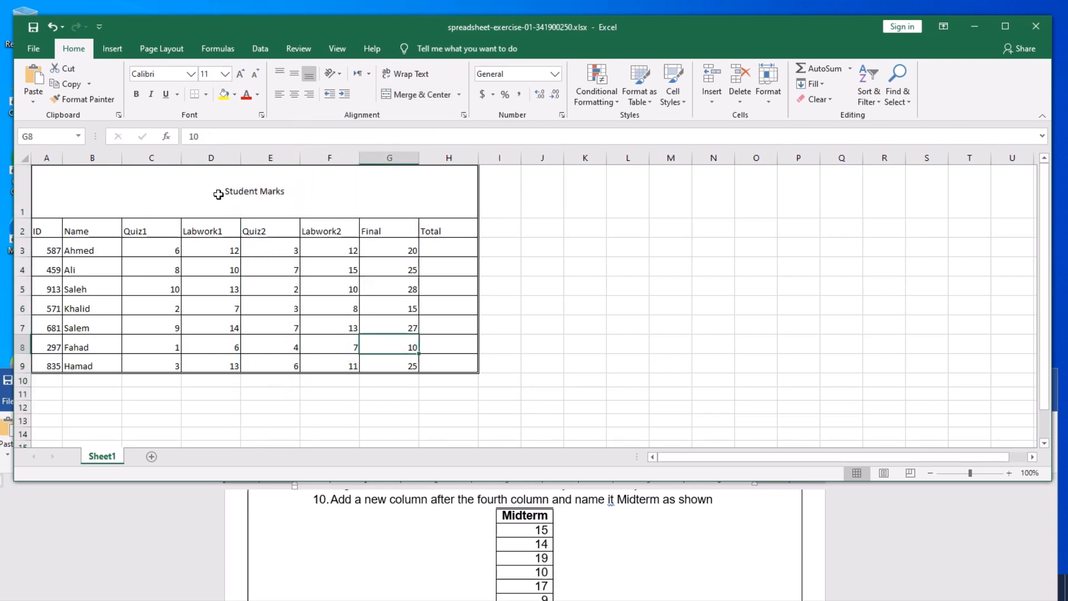
right_click(271, 157)
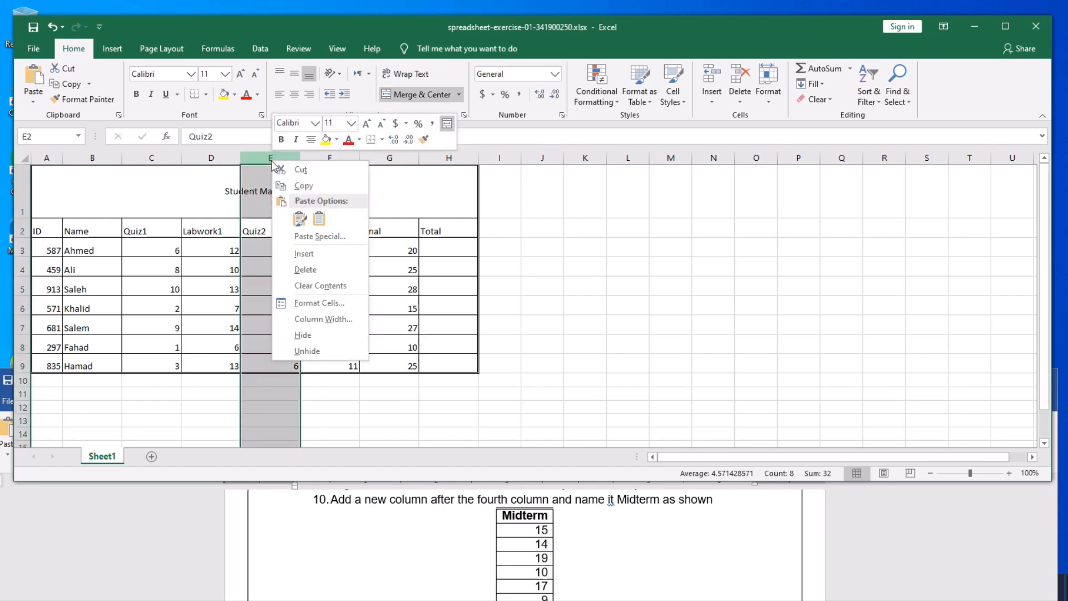
left_click(304, 253)
left_click(278, 271)
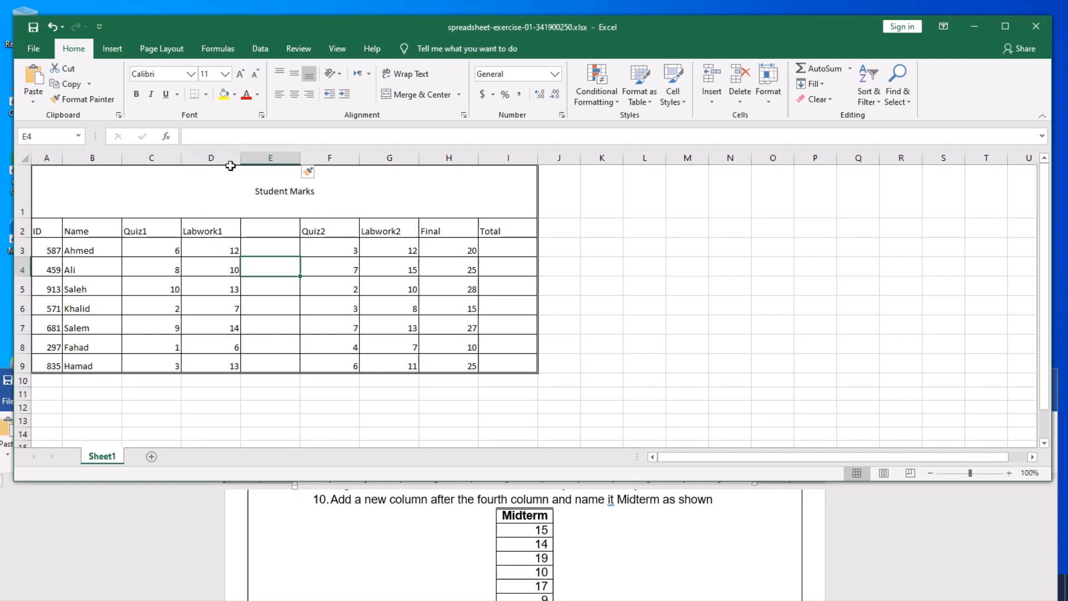
- Type the heading Midterm in cell E2
left_click(268, 231)
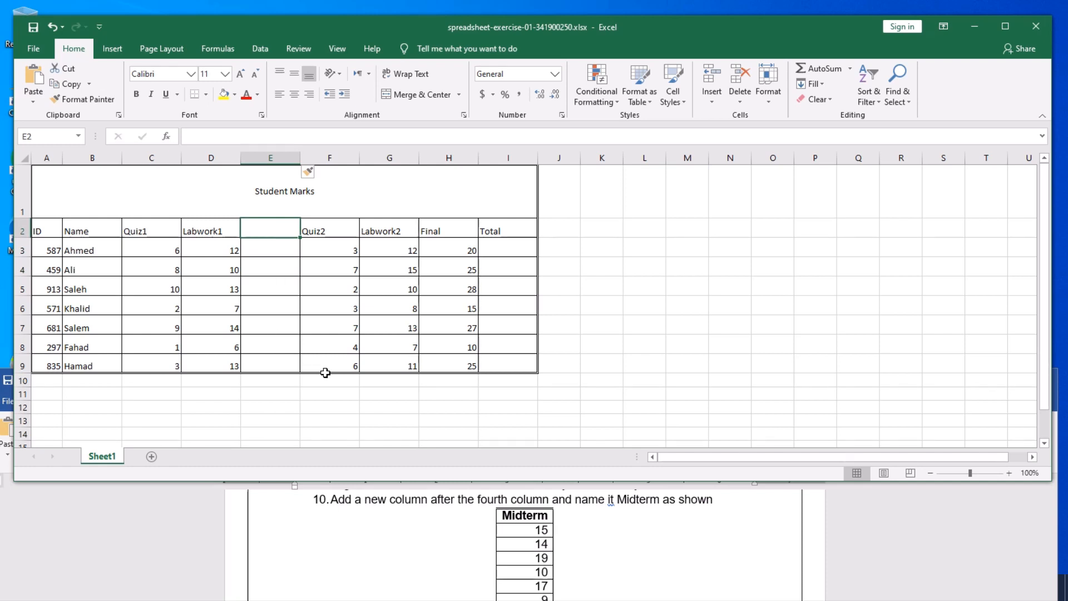
type("Mi")
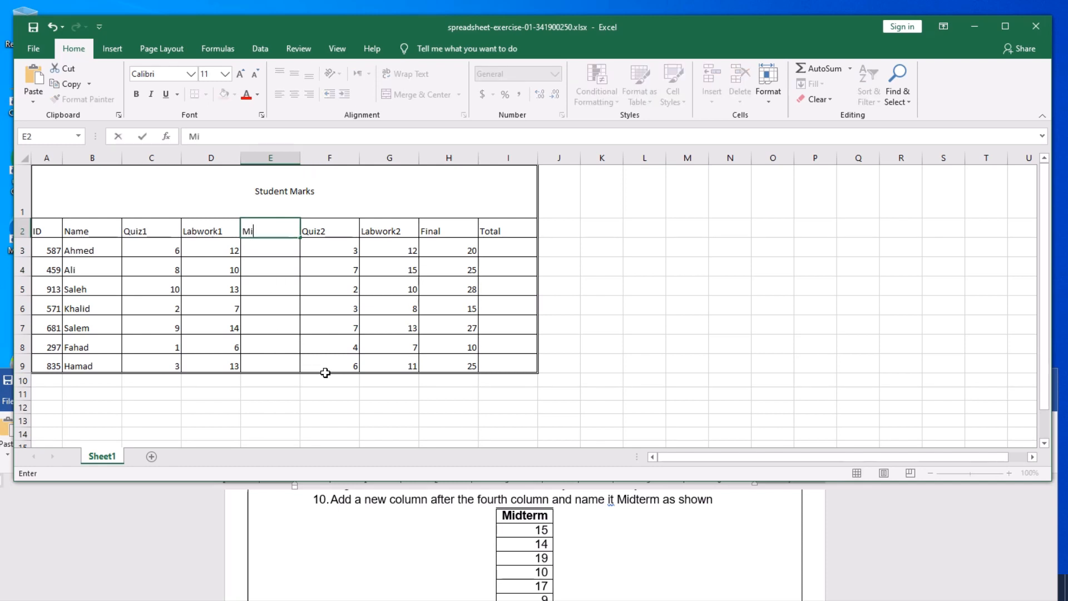
type("dterm")
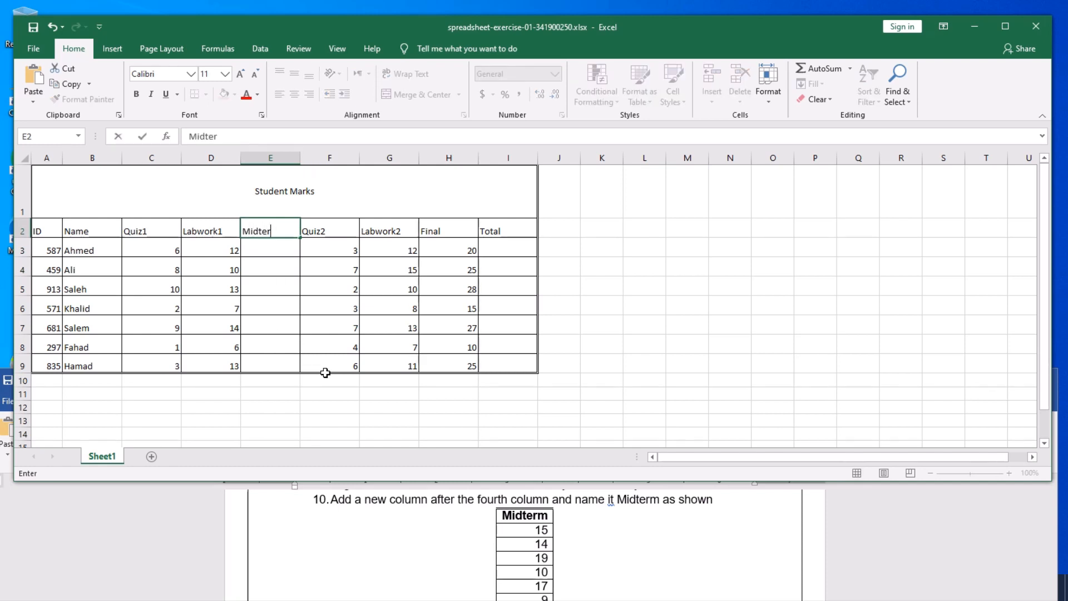
left_click(280, 251)
scroll(552, 541, "down", 3)
scroll(548, 538, "up", 3)
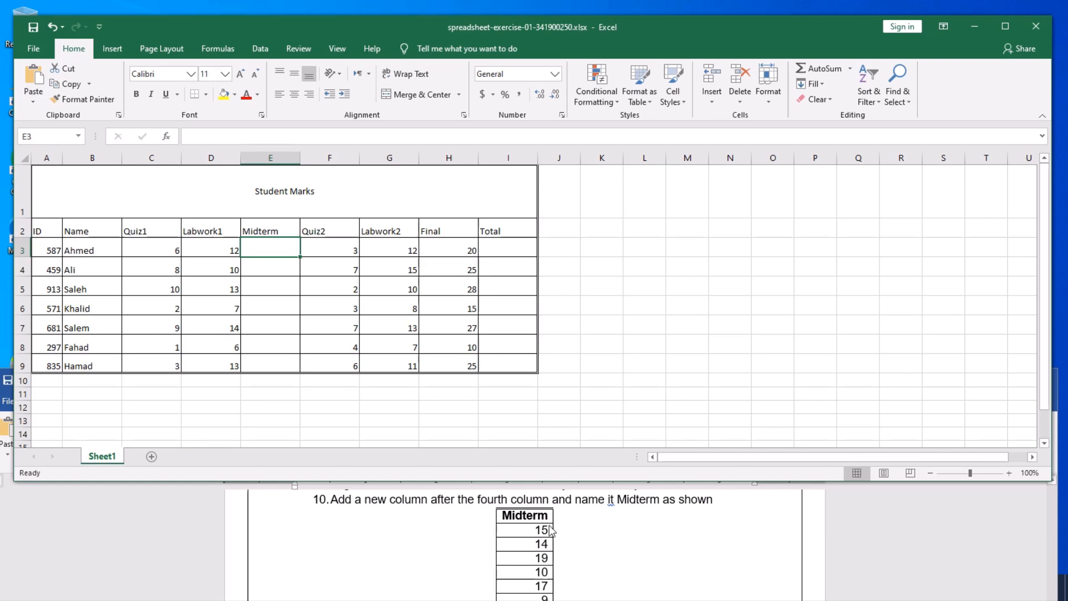
- Enter Midterm marks 15, 14, 19, 10, 17, 9 and 12 in E3:E9
type("15")
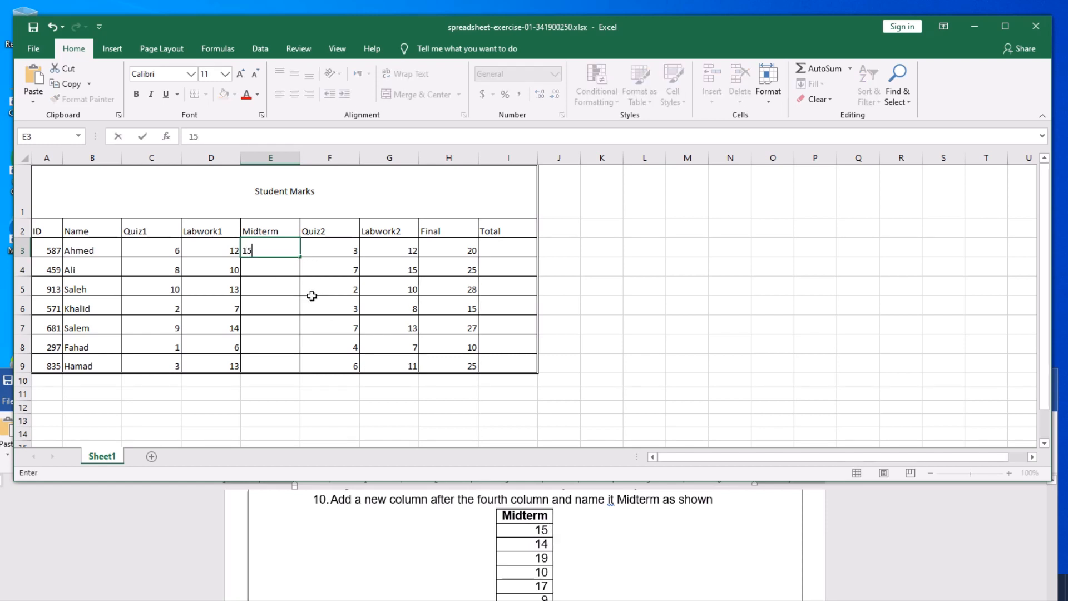
left_click(278, 276)
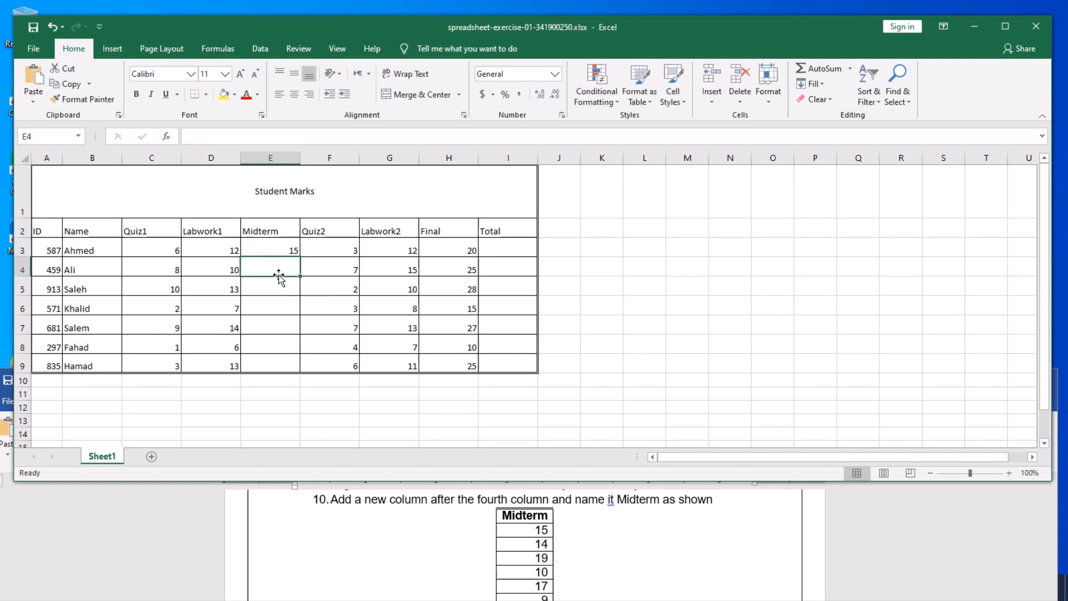
type("14")
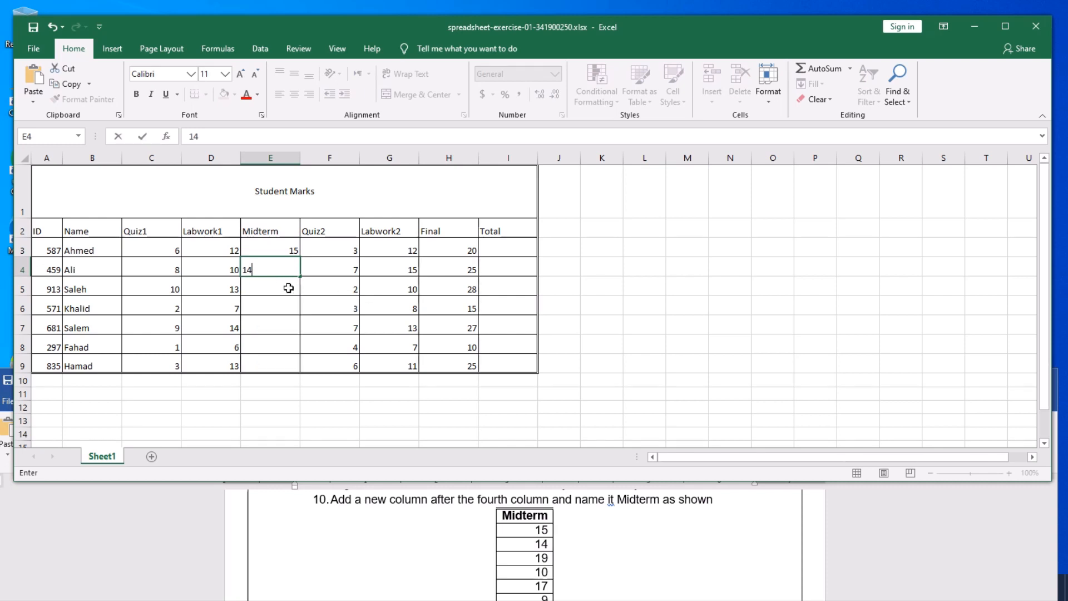
left_click(288, 288)
type("19")
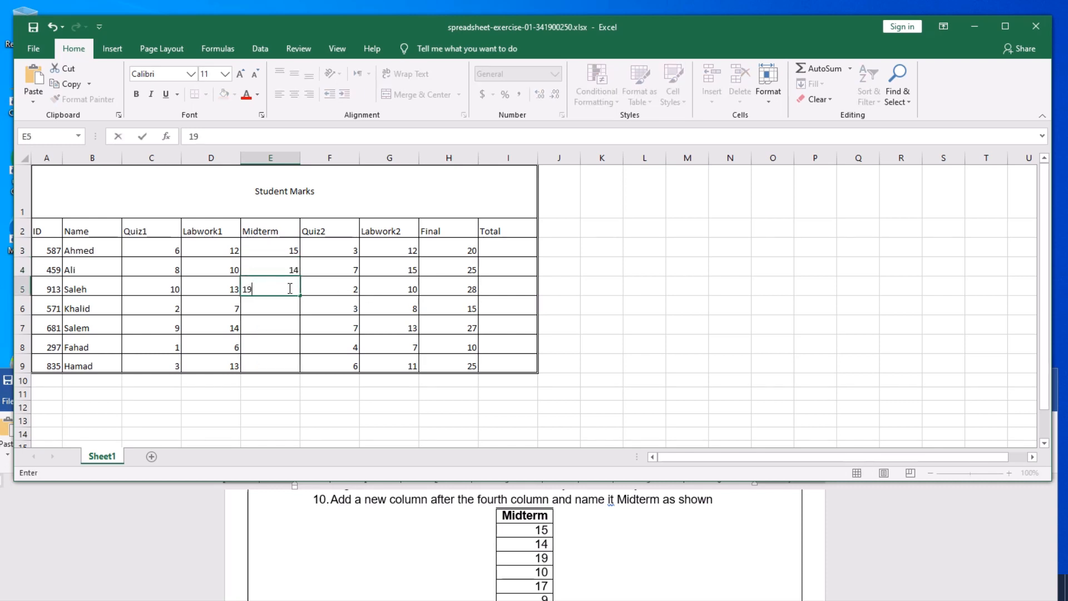
left_click(287, 307)
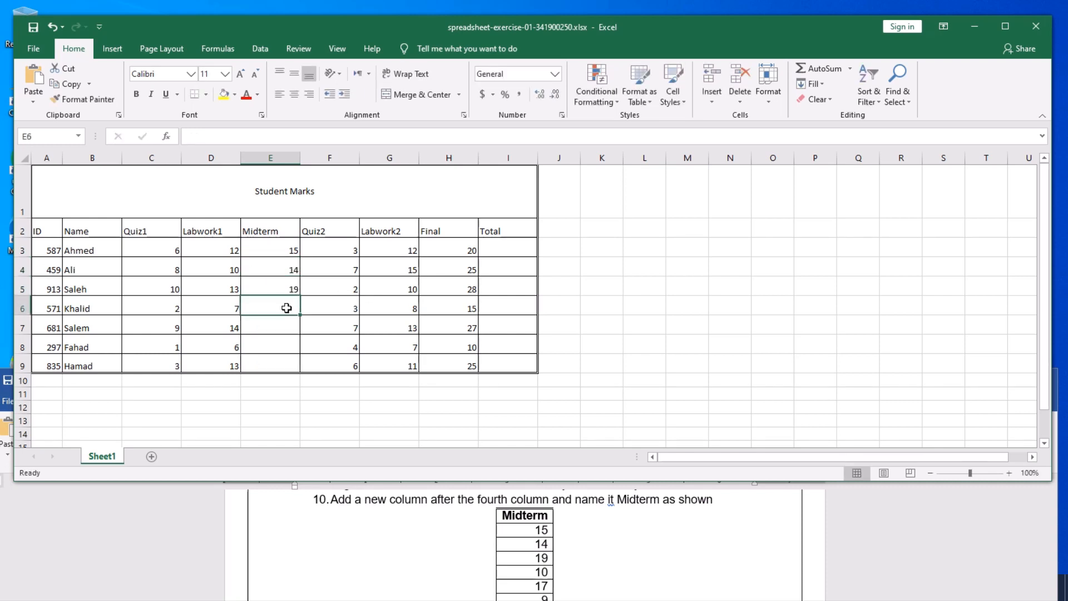
type("10")
left_click(284, 322)
type("17")
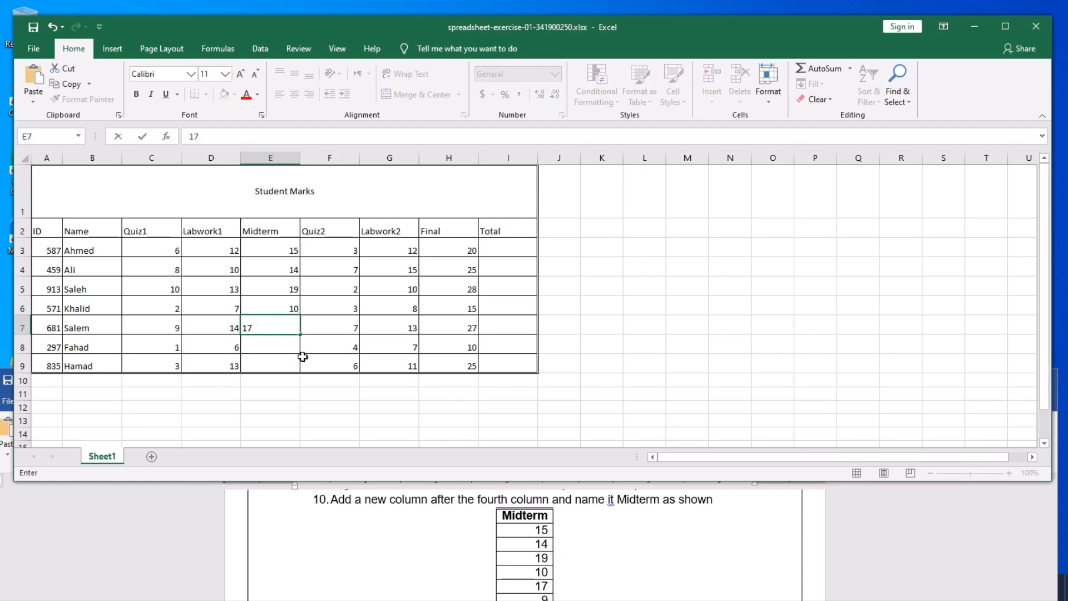
scroll(566, 541, "down", 1)
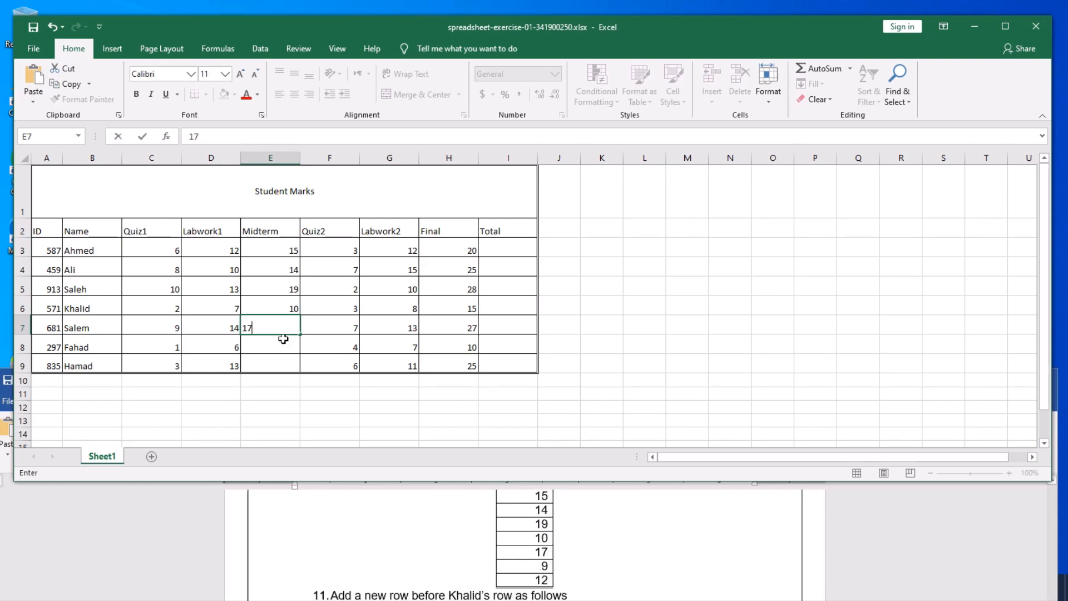
left_click(286, 347)
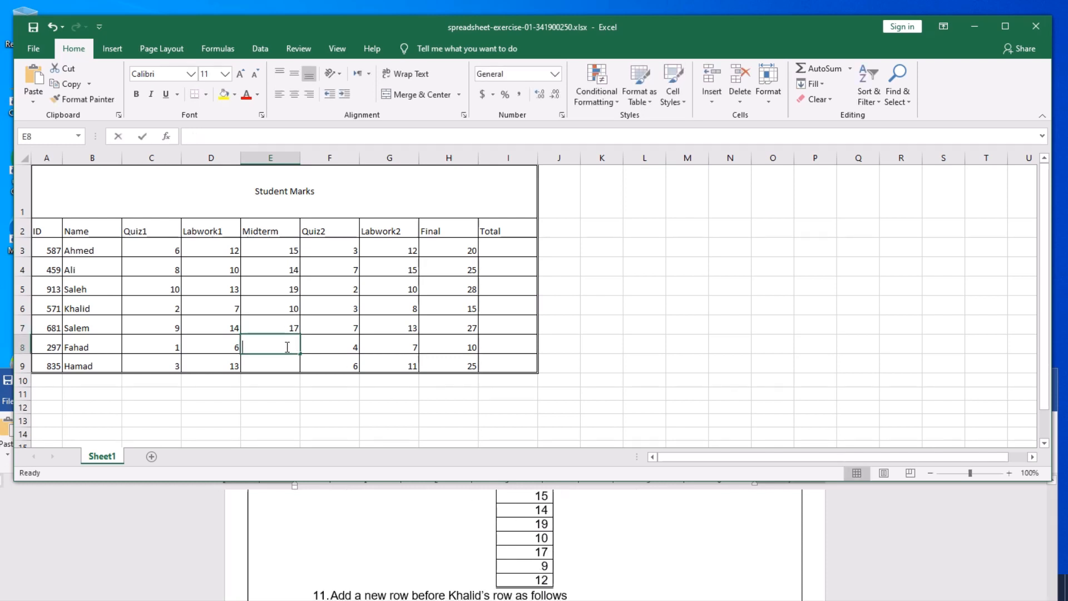
type("9")
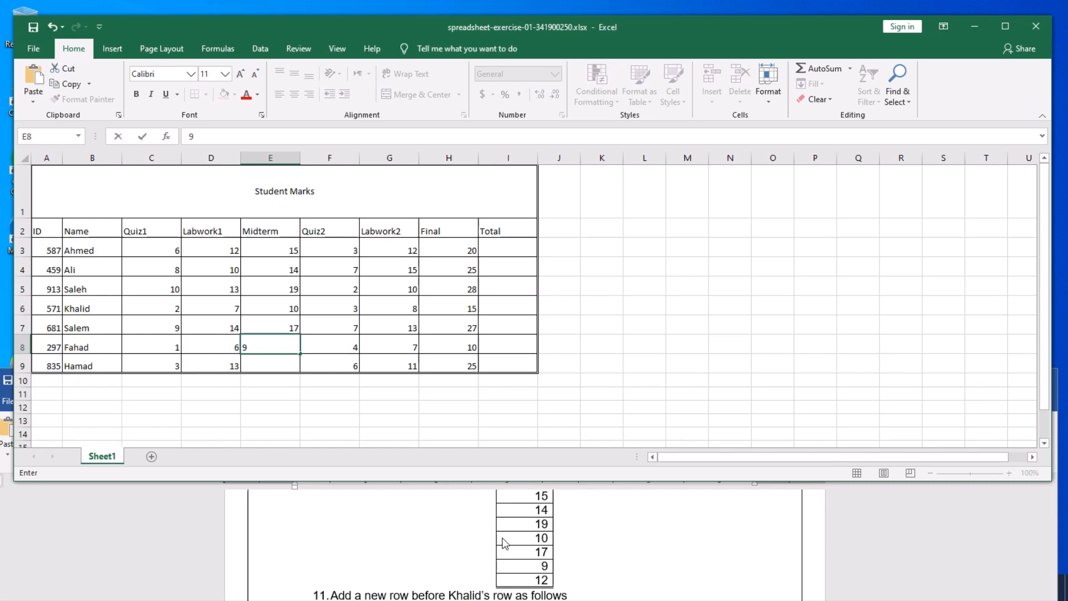
left_click(275, 366)
type("12")
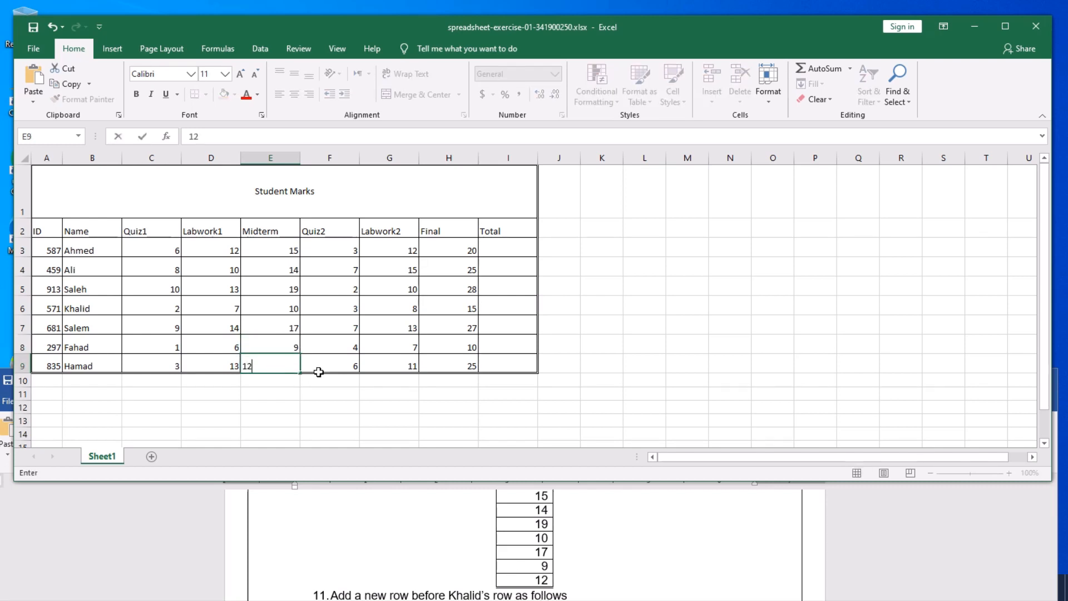
left_click(356, 362)
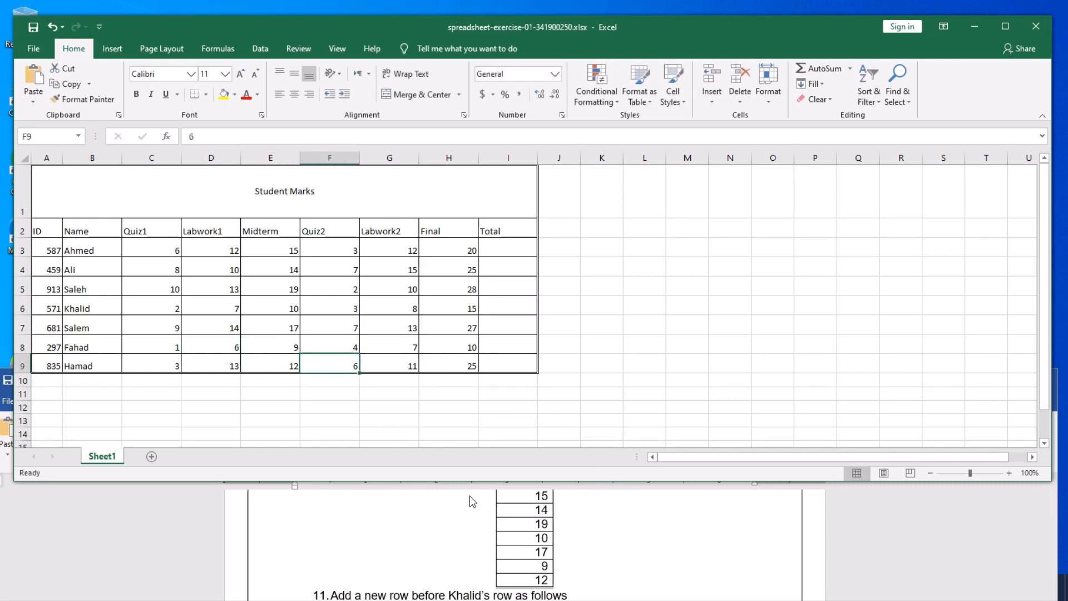
scroll(600, 563, "down", 3)
scroll(600, 562, "up", 3)
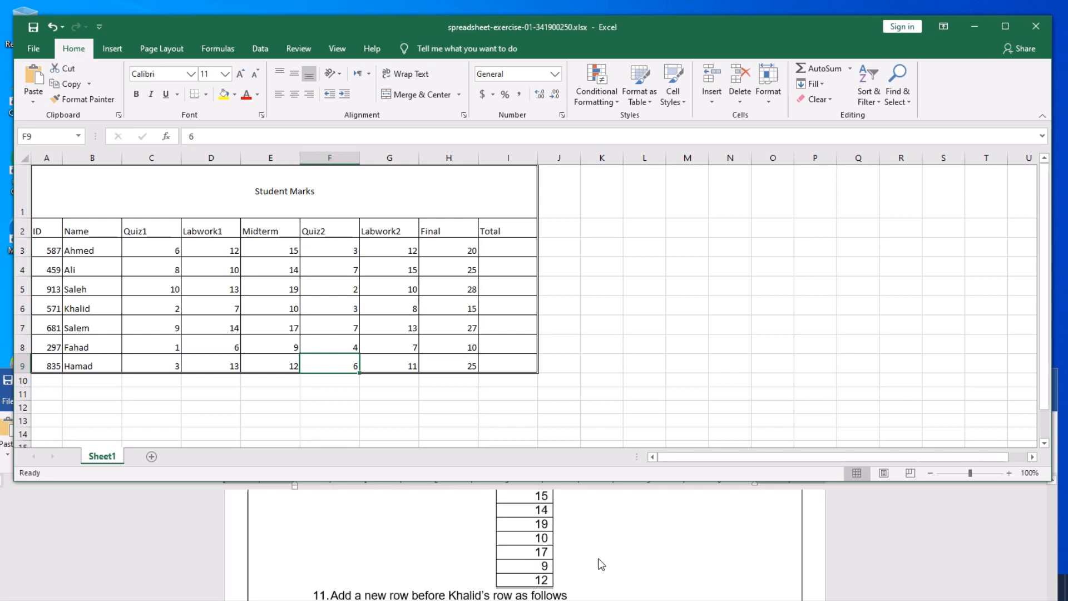
scroll(601, 563, "up", 1)
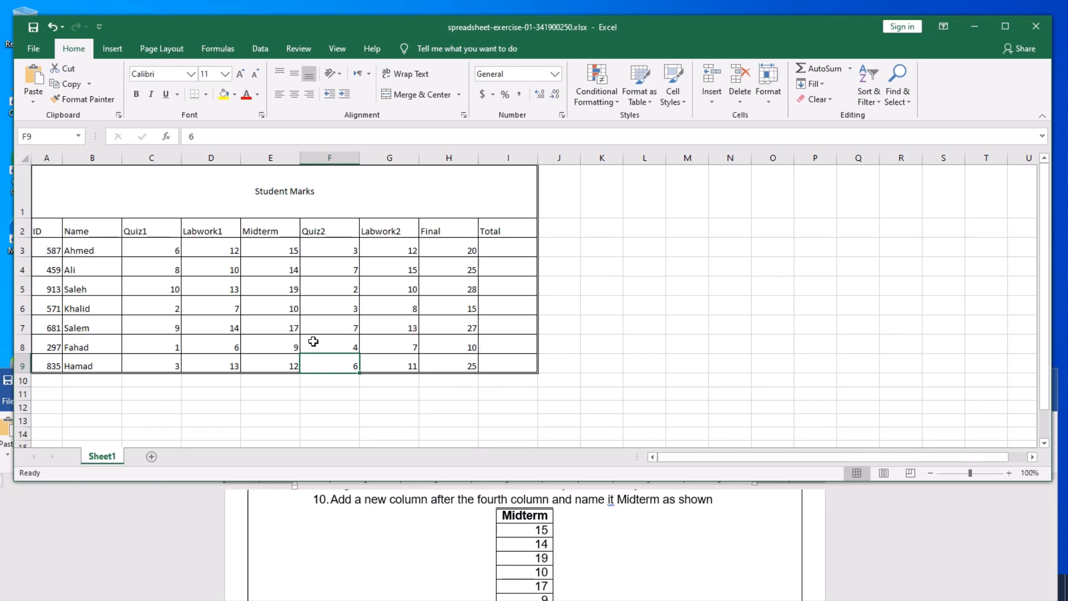
left_click(31, 31)
scroll(473, 544, "down", 1)
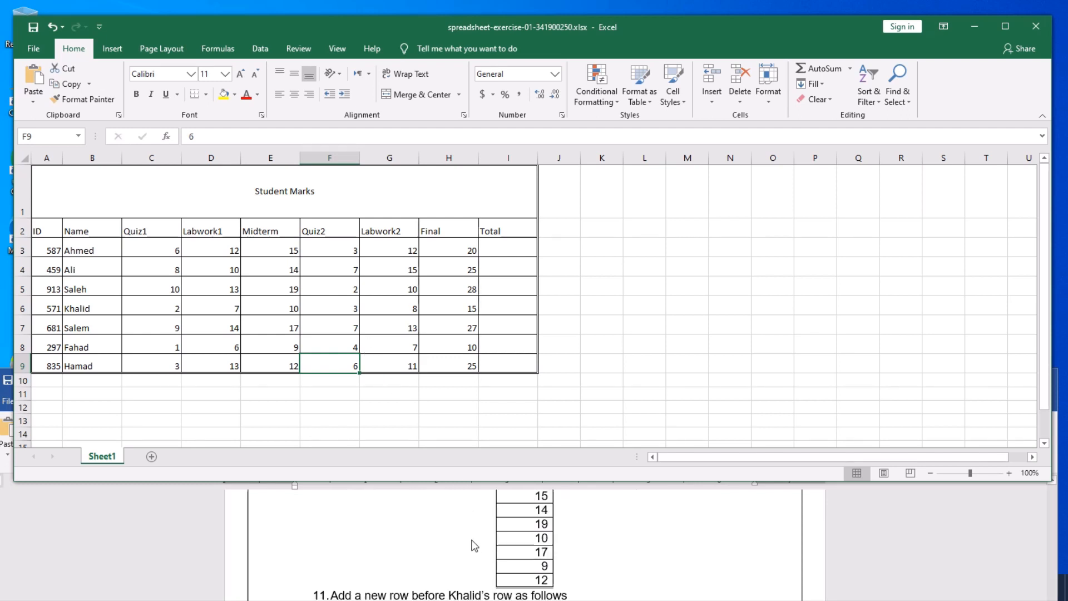
scroll(474, 546, "down", 1)
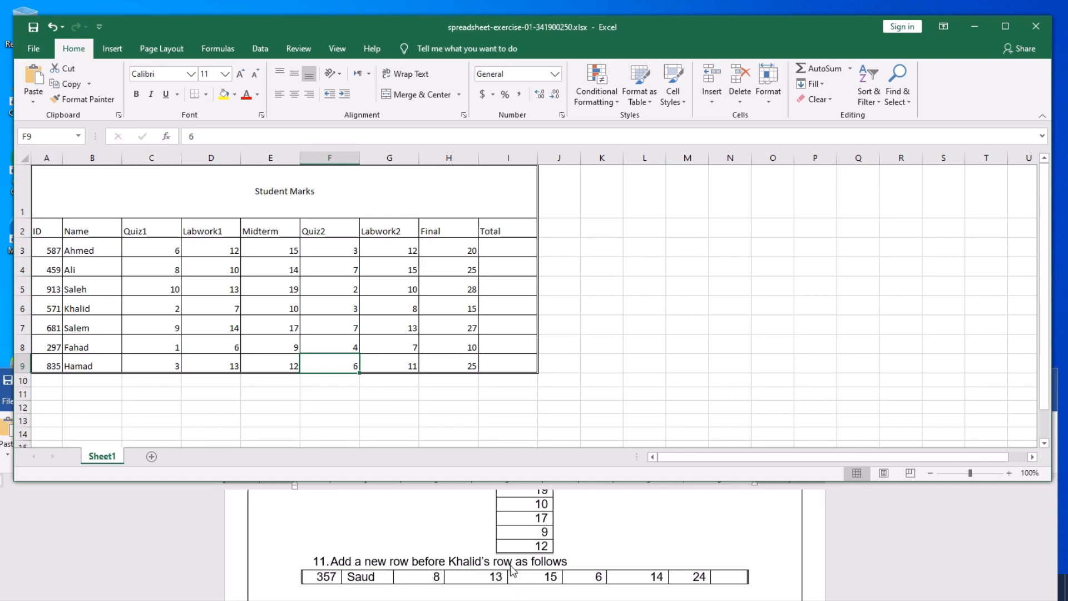
left_click(76, 310)
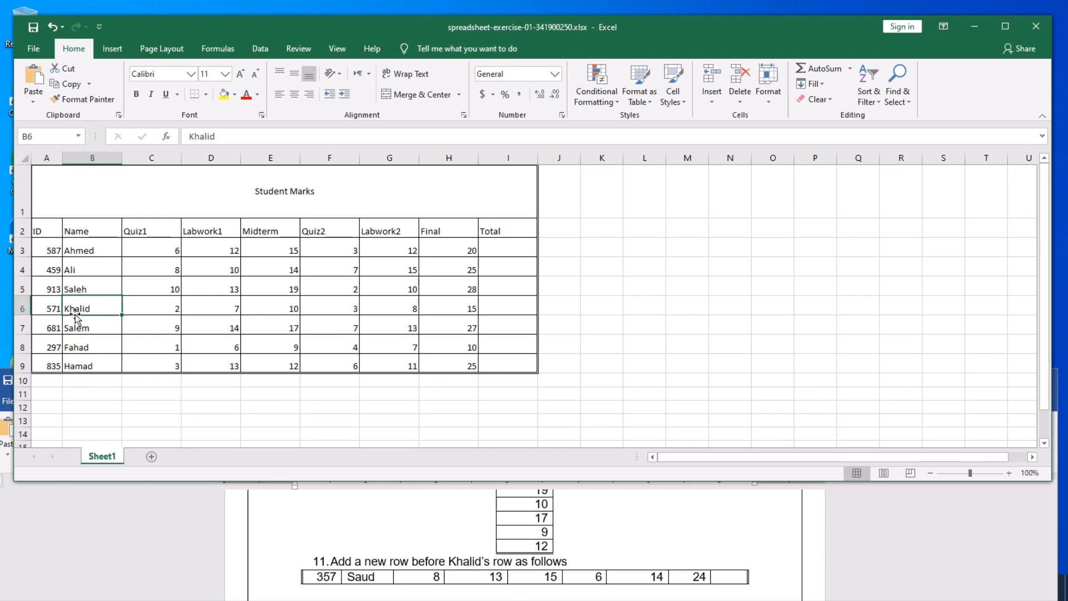
- Insert a blank row 6 above Khalid's row
right_click(20, 305)
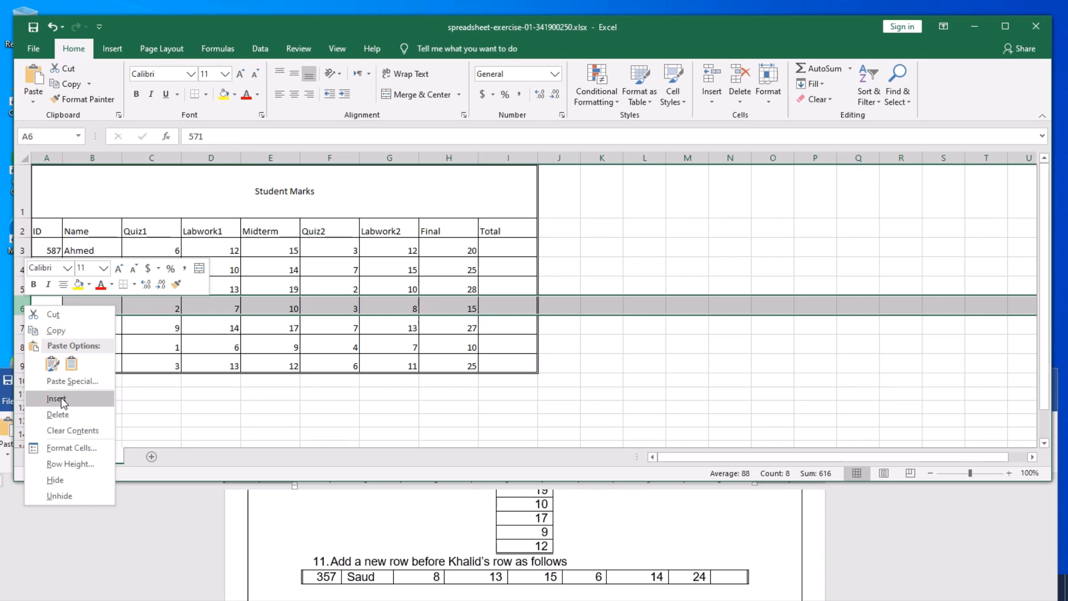
left_click(61, 400)
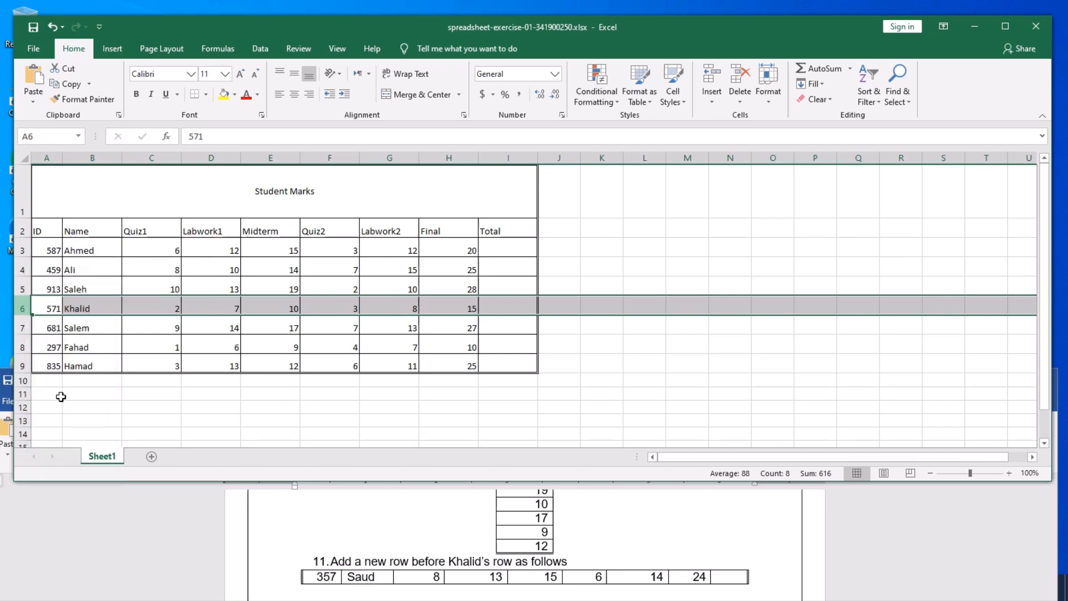
- Enter student ID 357 and name Saud in A6 and B6
left_click(186, 349)
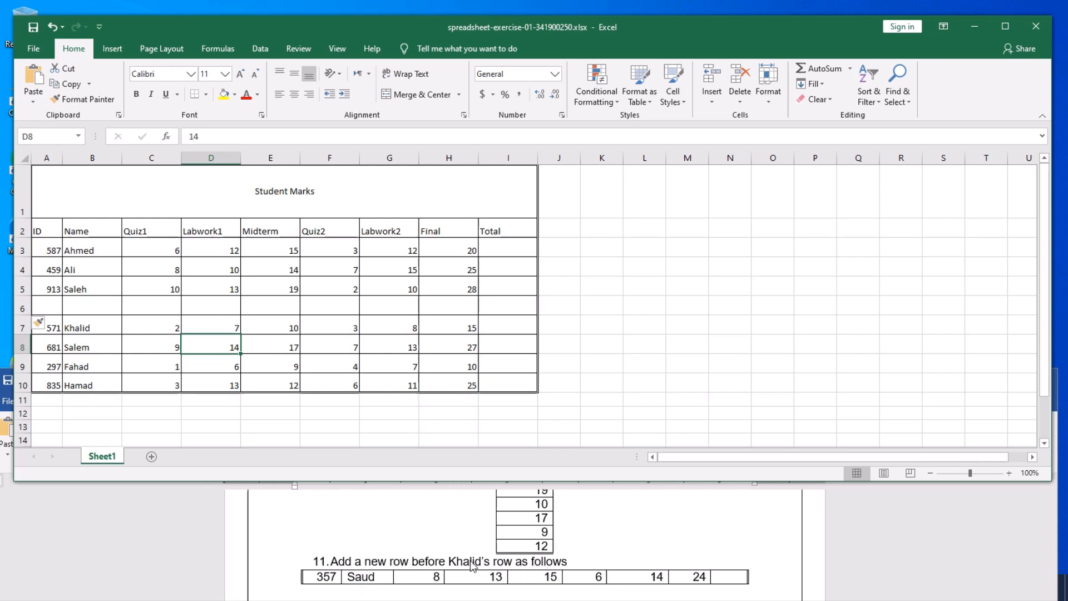
left_click(54, 304)
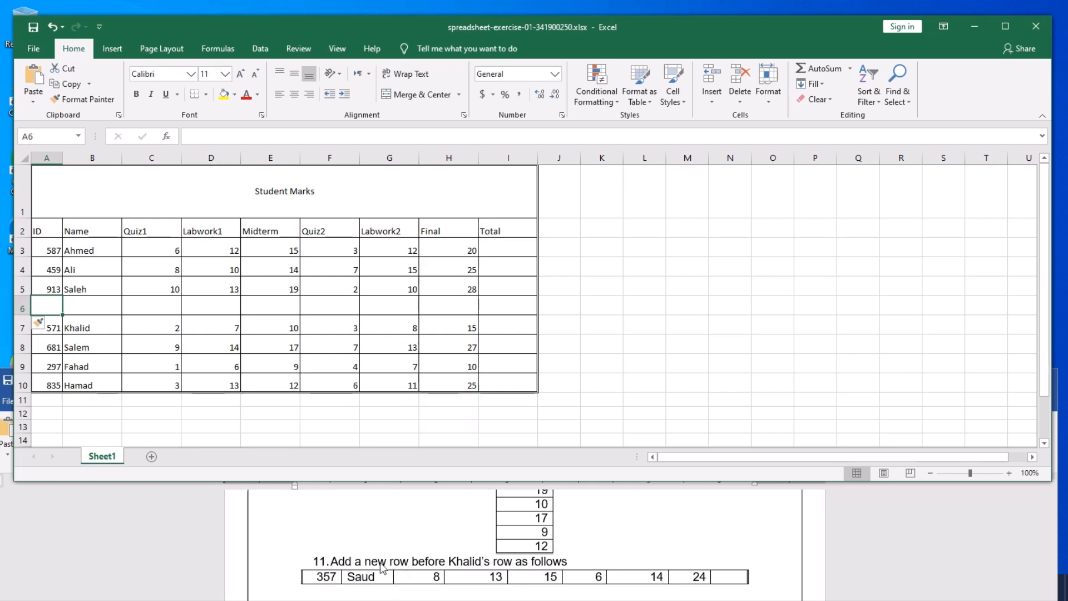
type("3")
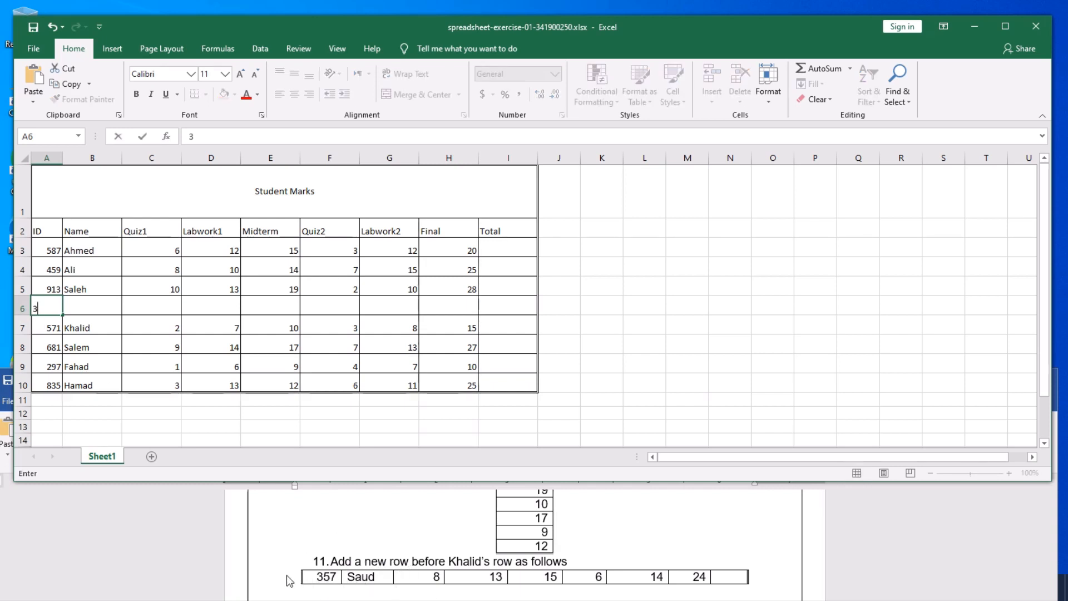
type("57")
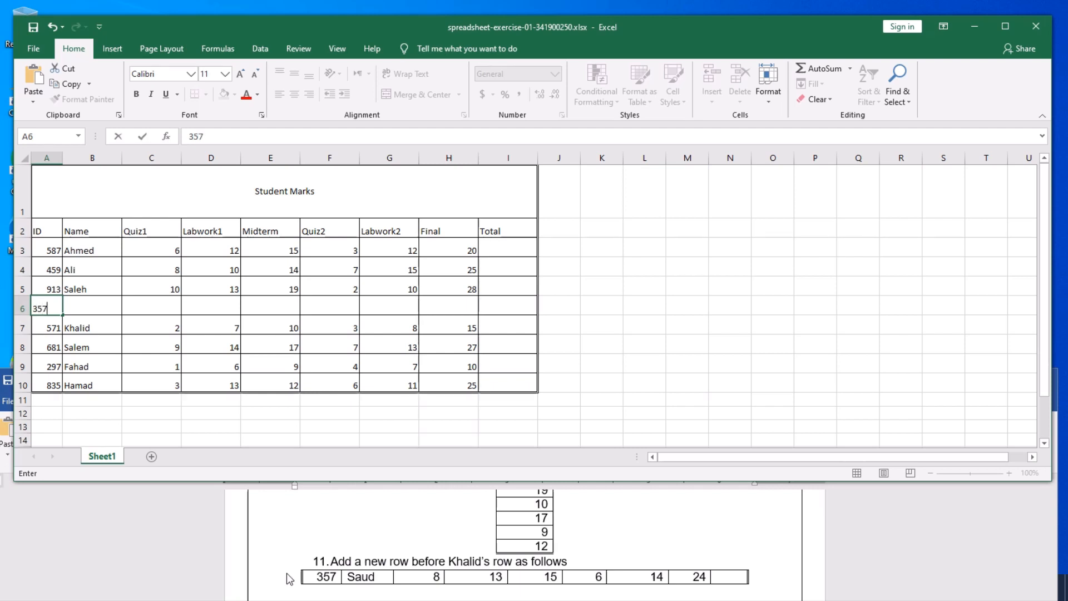
left_click(95, 309)
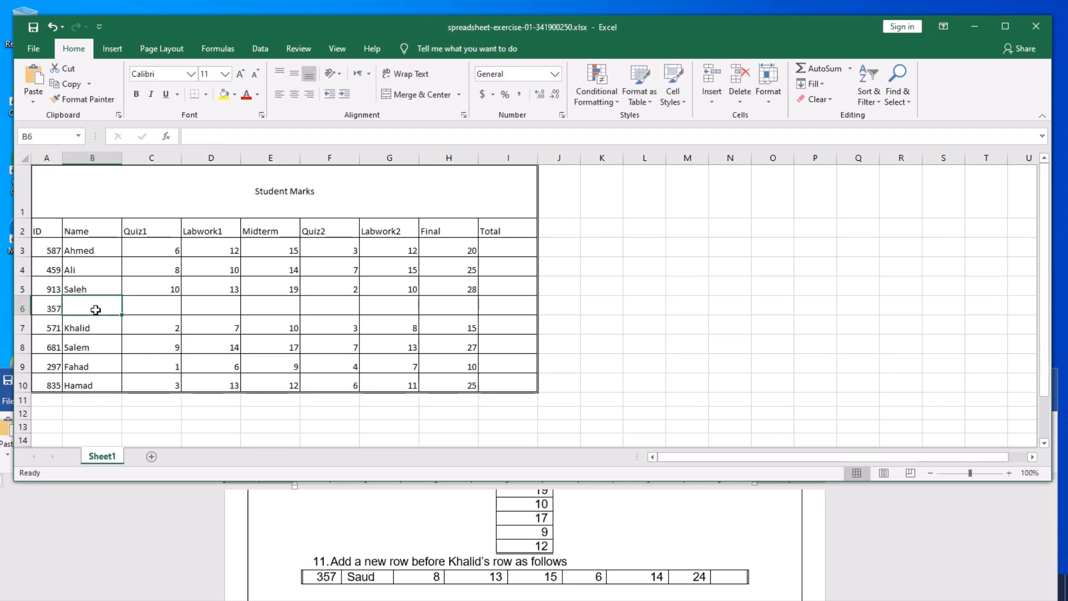
type("Saud")
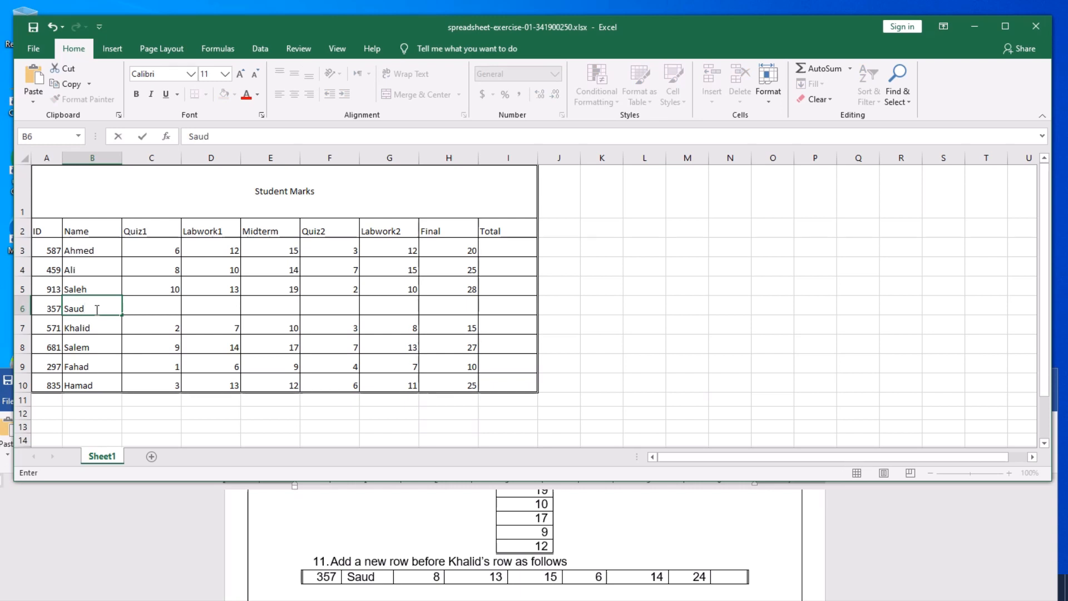
key("Tab")
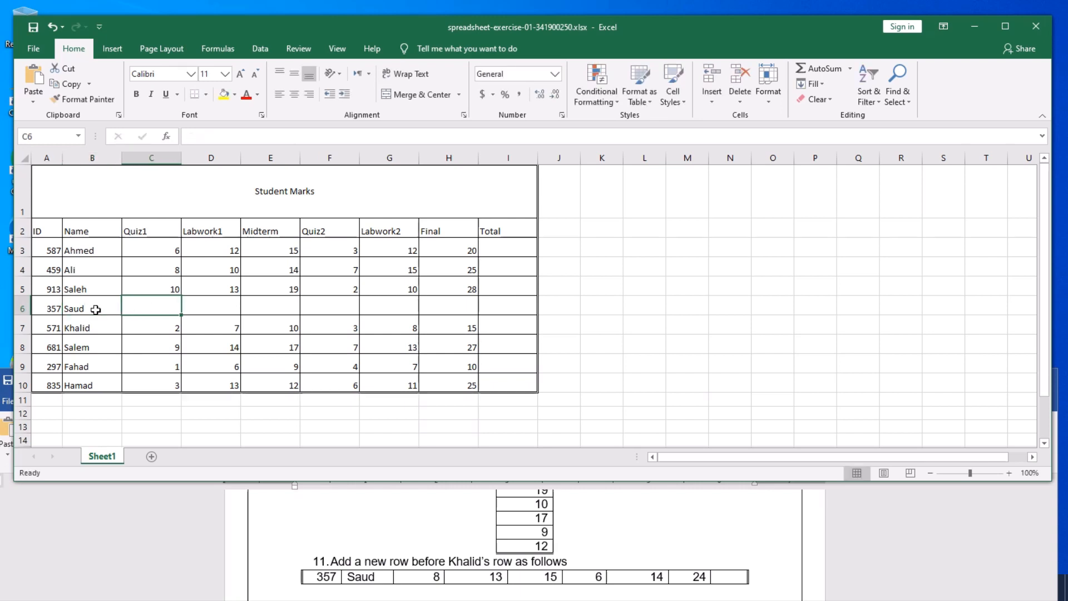
- Fill Saud's marks 8, 13, 15, 6, 14 and 24 across C6:H6
type("8")
key("Tab")
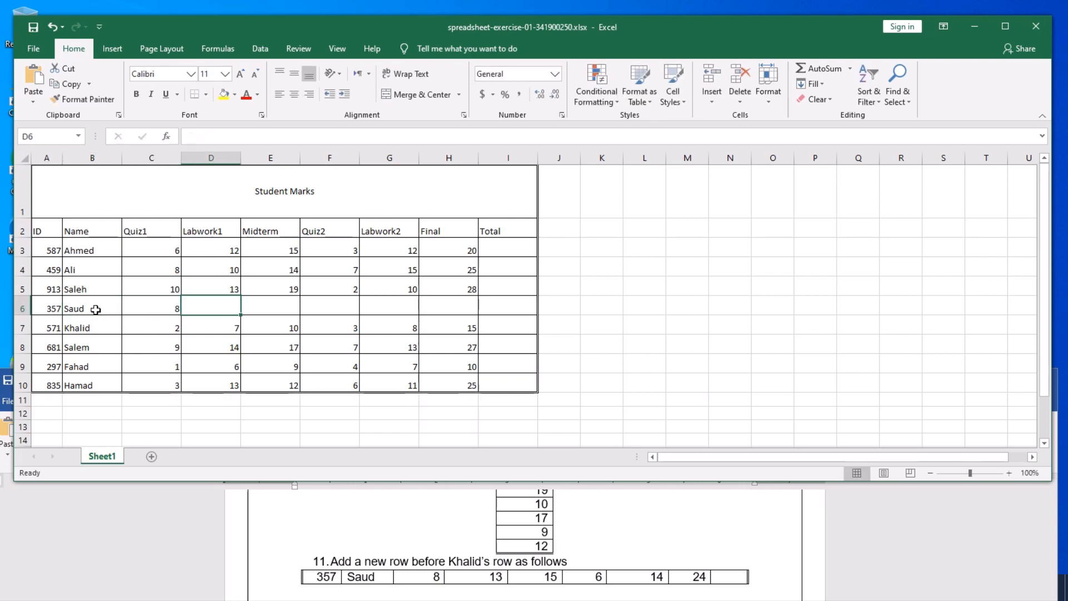
type("13")
key("Tab")
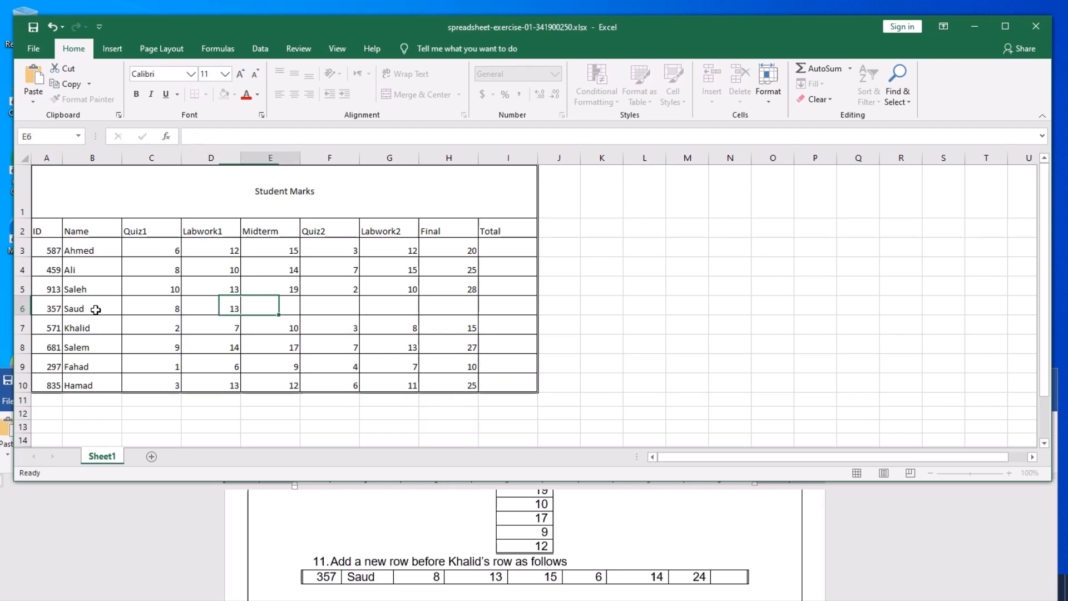
type("15")
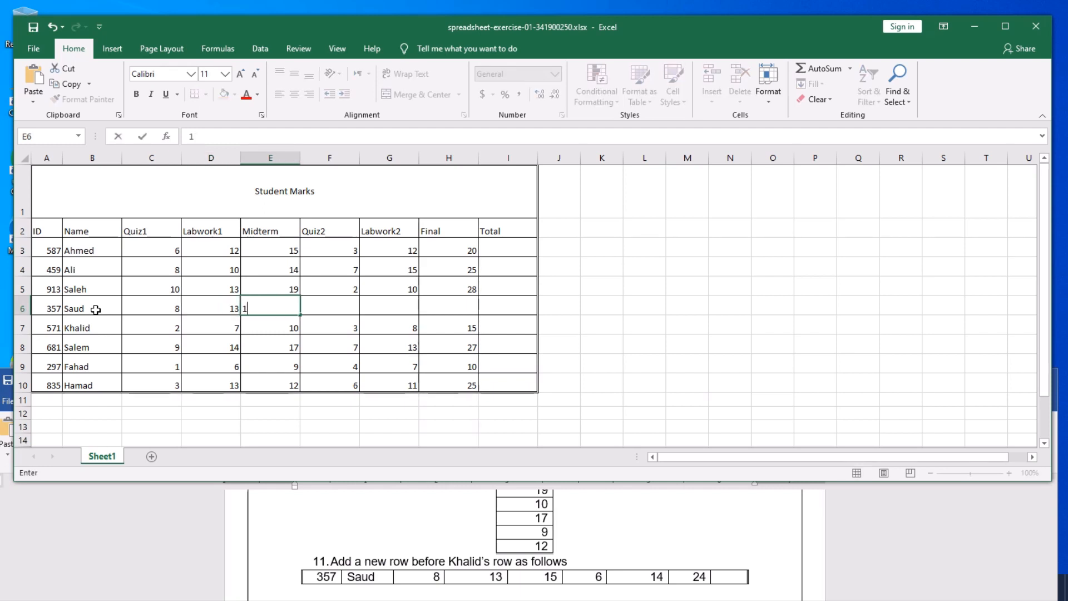
key("Tab")
type("6")
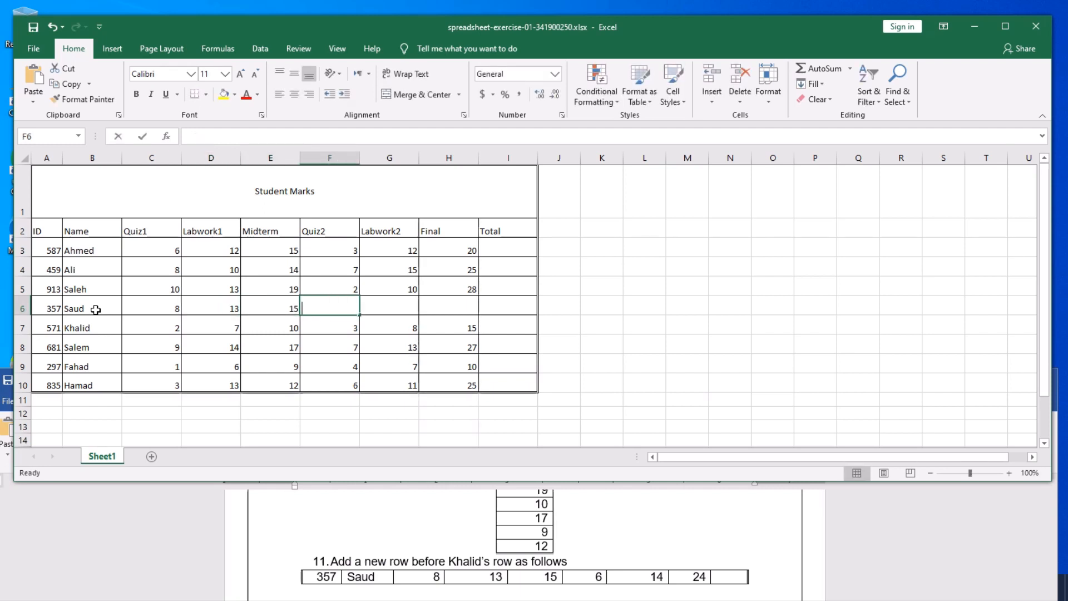
key("Tab")
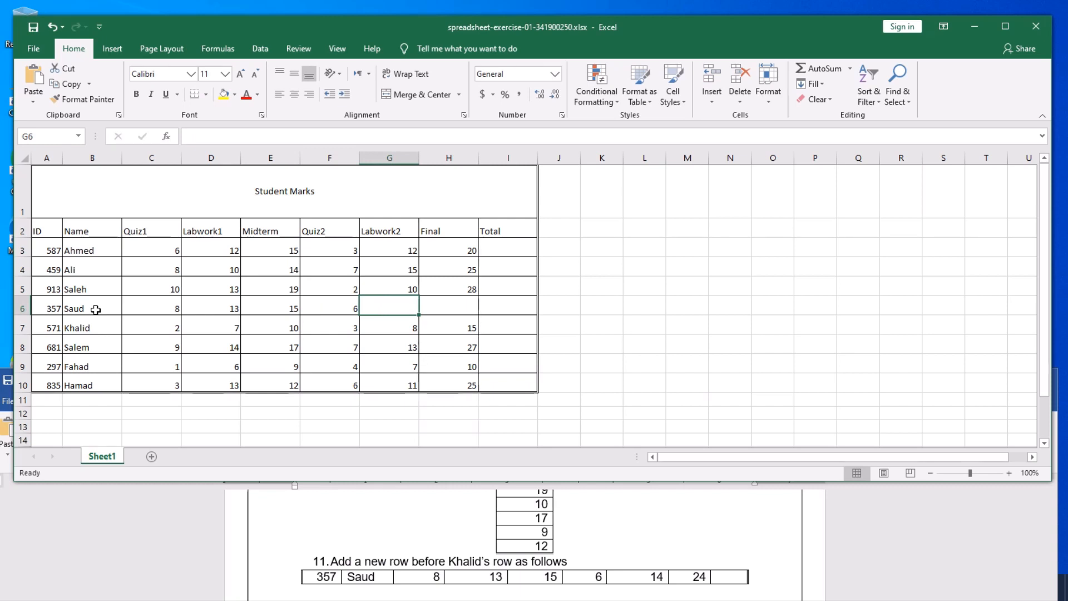
type("14")
key("Tab")
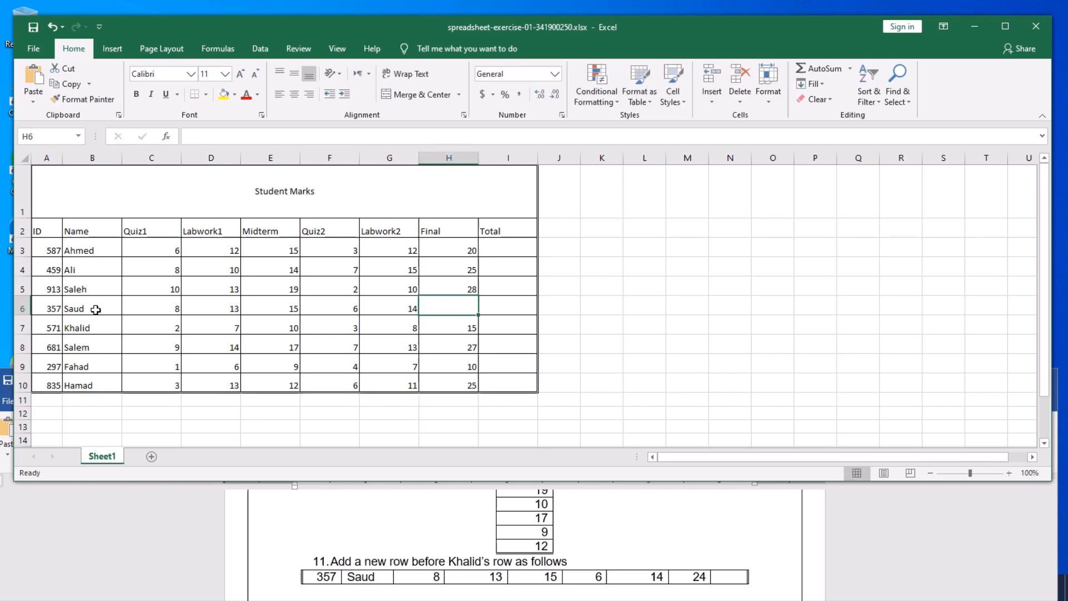
type("24")
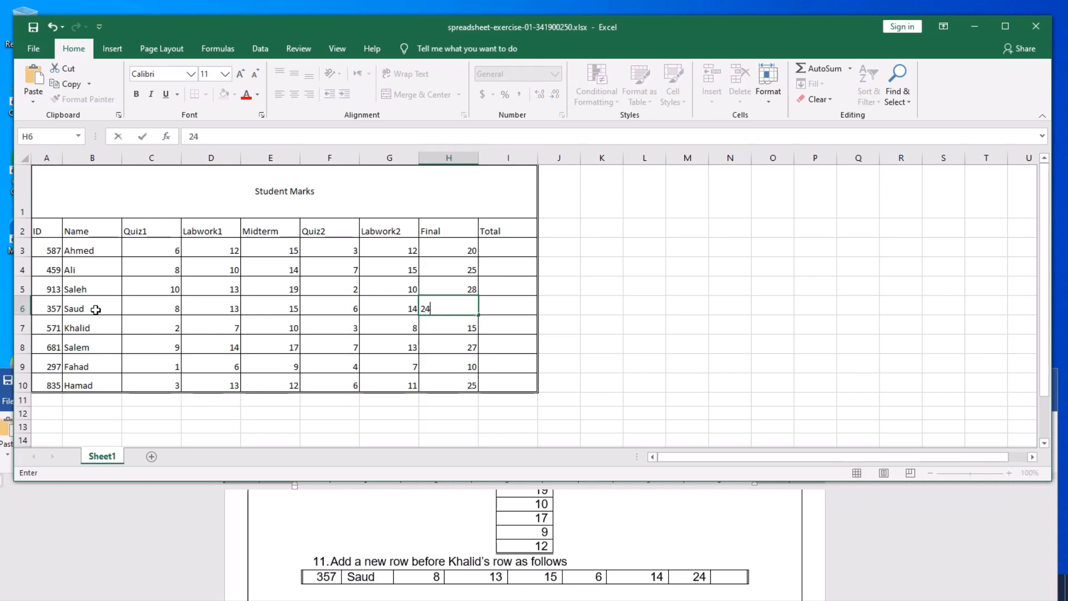
key("Tab")
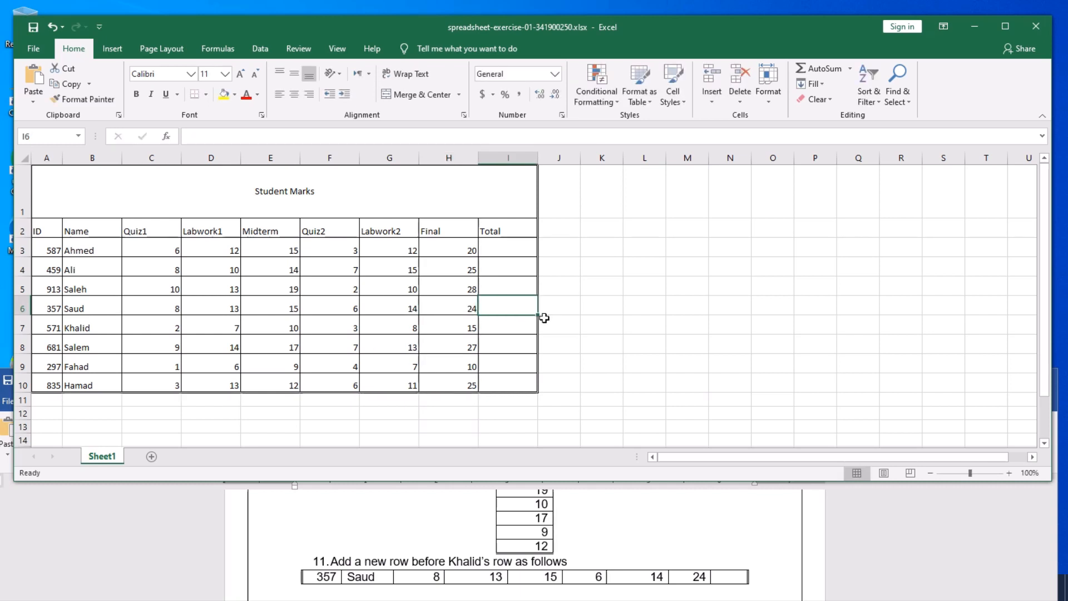
left_click(591, 322)
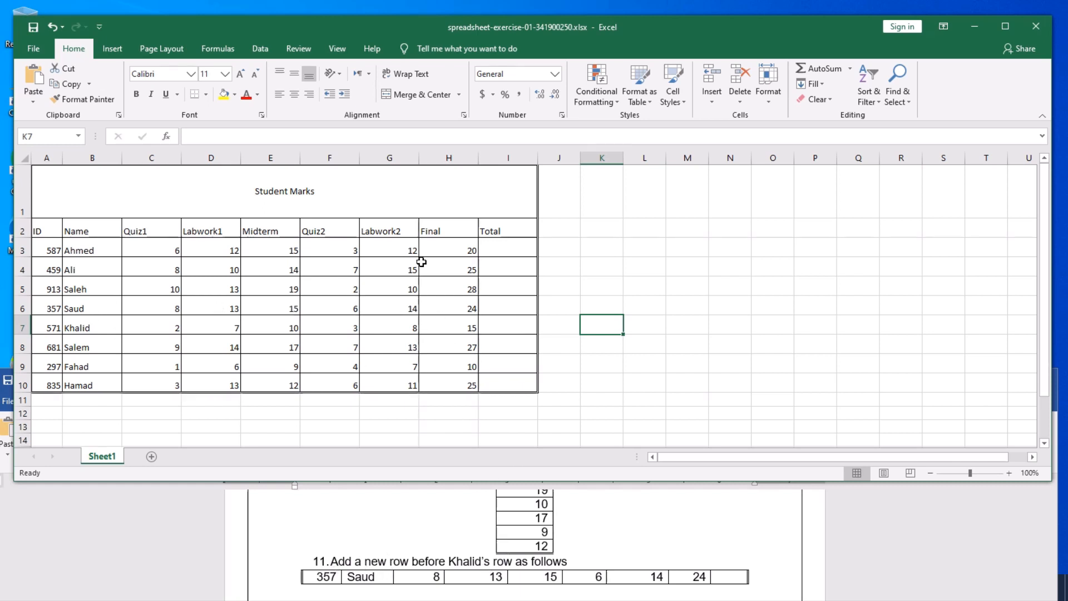
- Save the Student Marks workbook
left_click(33, 28)
scroll(465, 550, "down", 1)
scroll(461, 551, "down", 1)
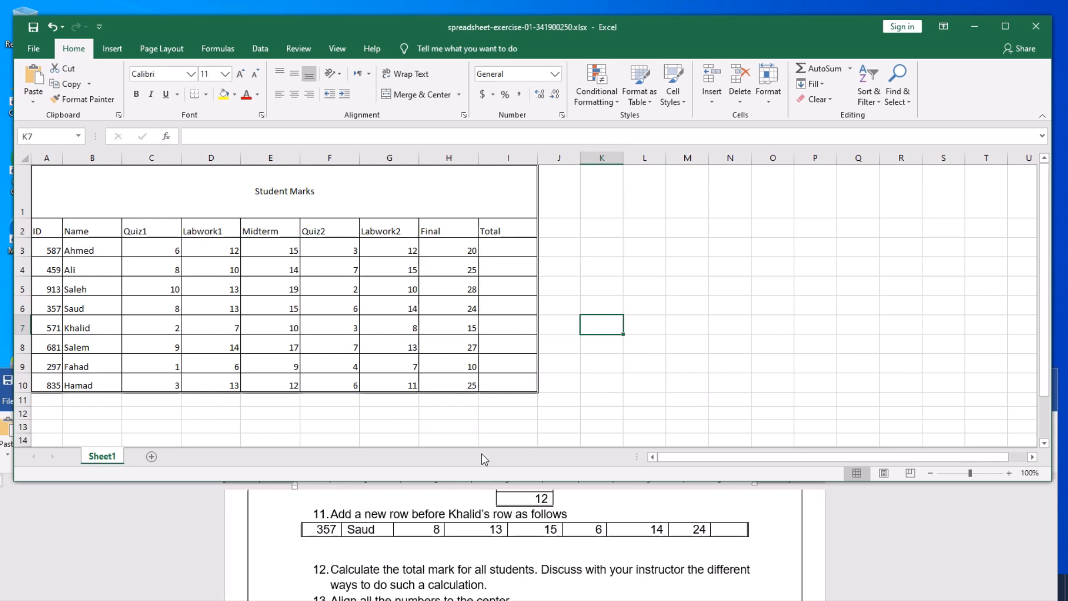
left_click(469, 427)
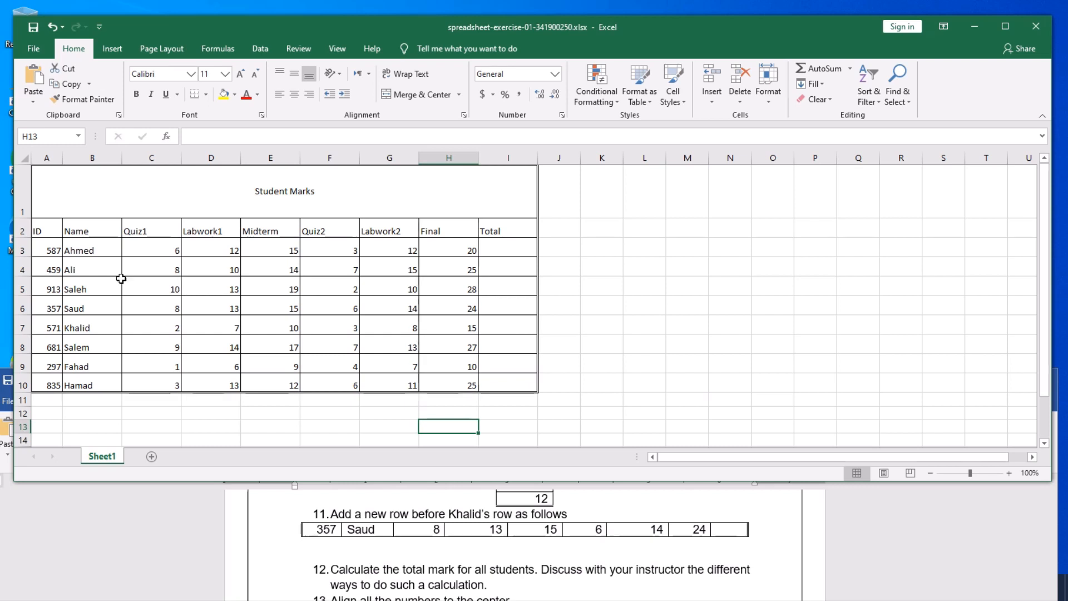
- Review Ahmed's row 3 marks cell by cell, plus Ali's Quiz1 and Salem's Midterm
left_click(86, 250)
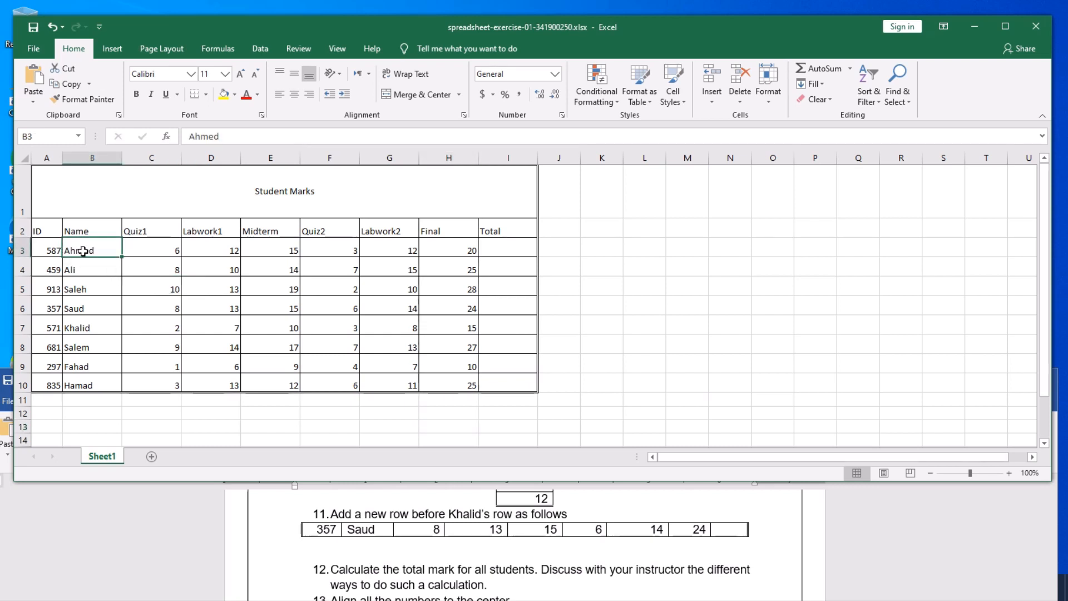
left_click(151, 251)
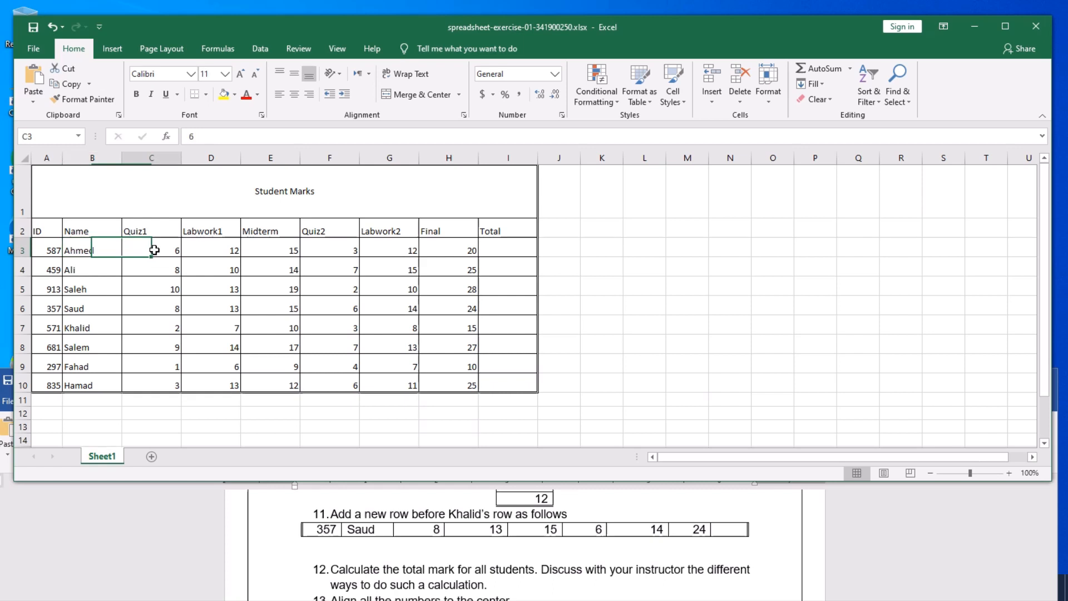
left_click(216, 250)
left_click(281, 252)
left_click(342, 250)
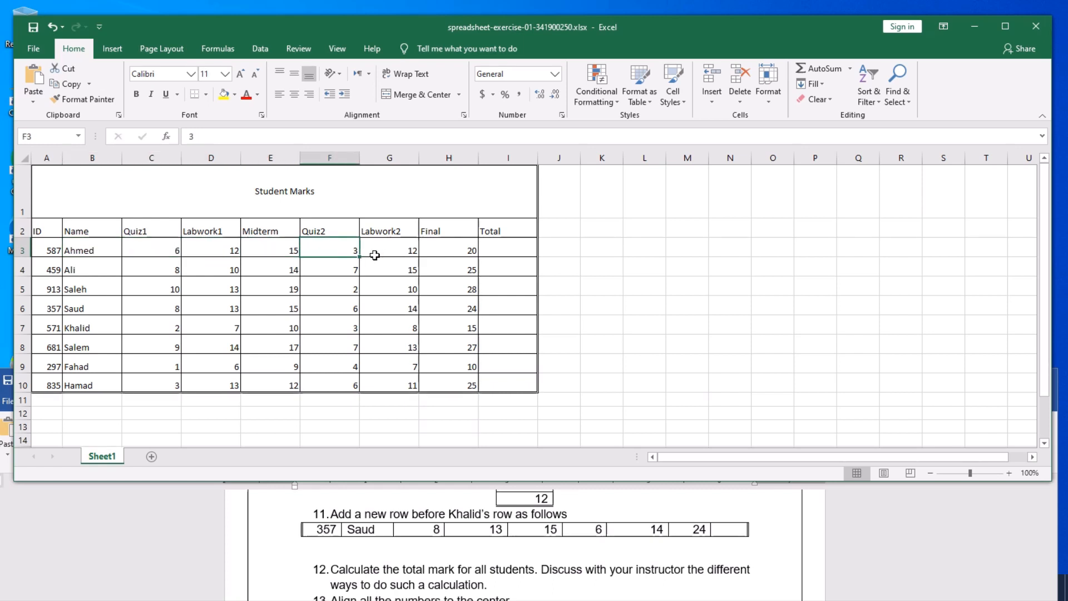
left_click(390, 252)
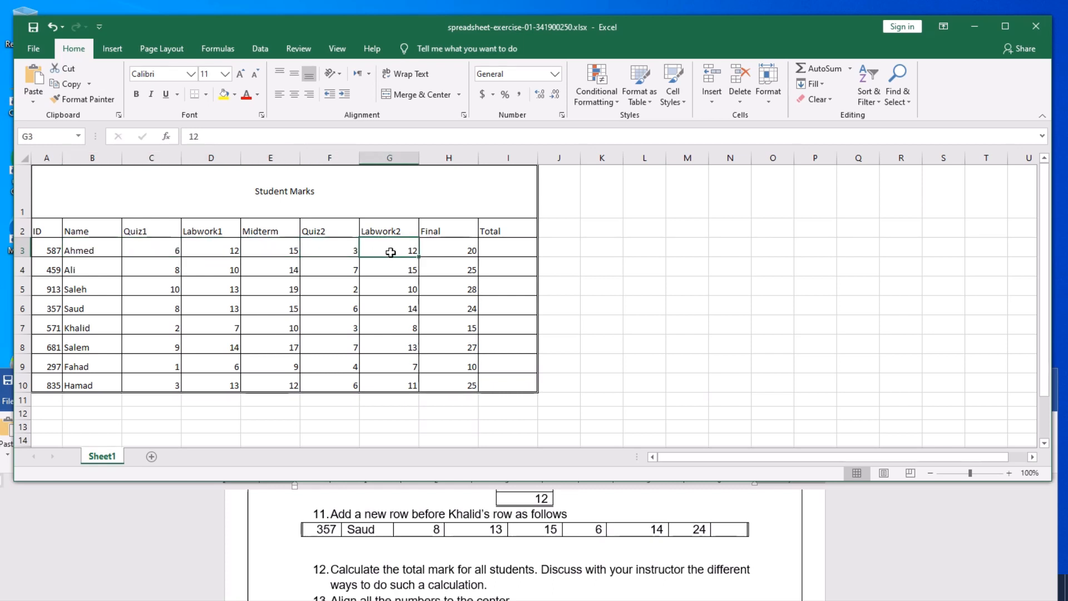
left_click(446, 253)
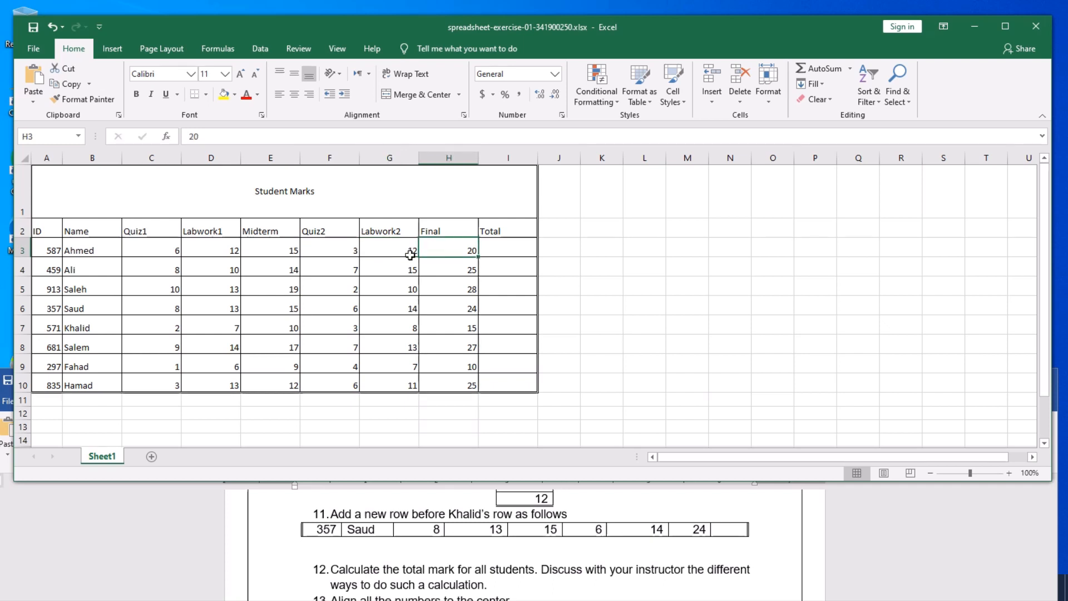
left_click(150, 274)
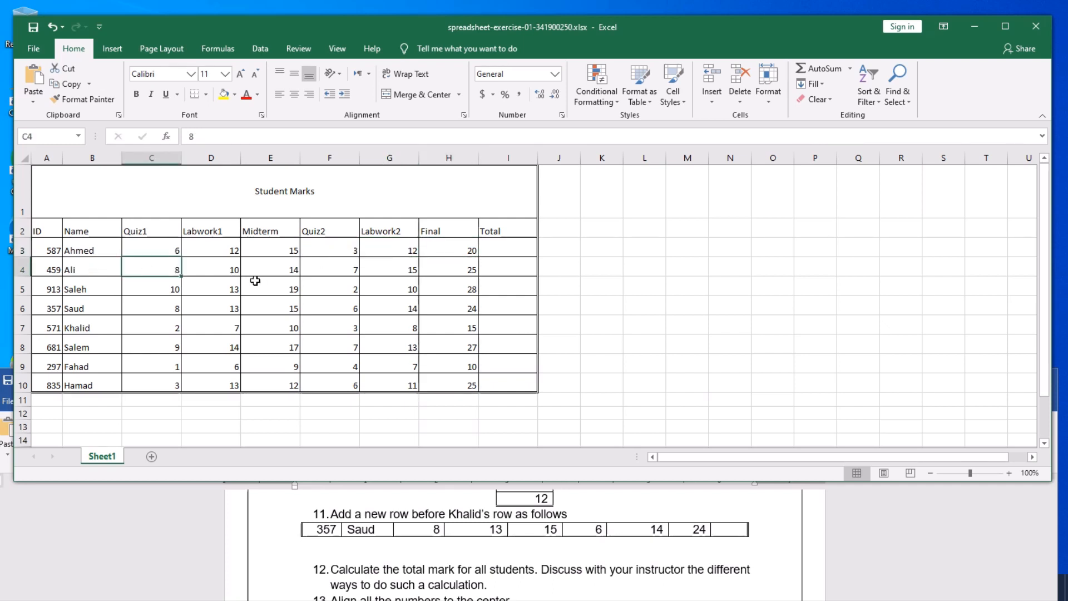
left_click(277, 343)
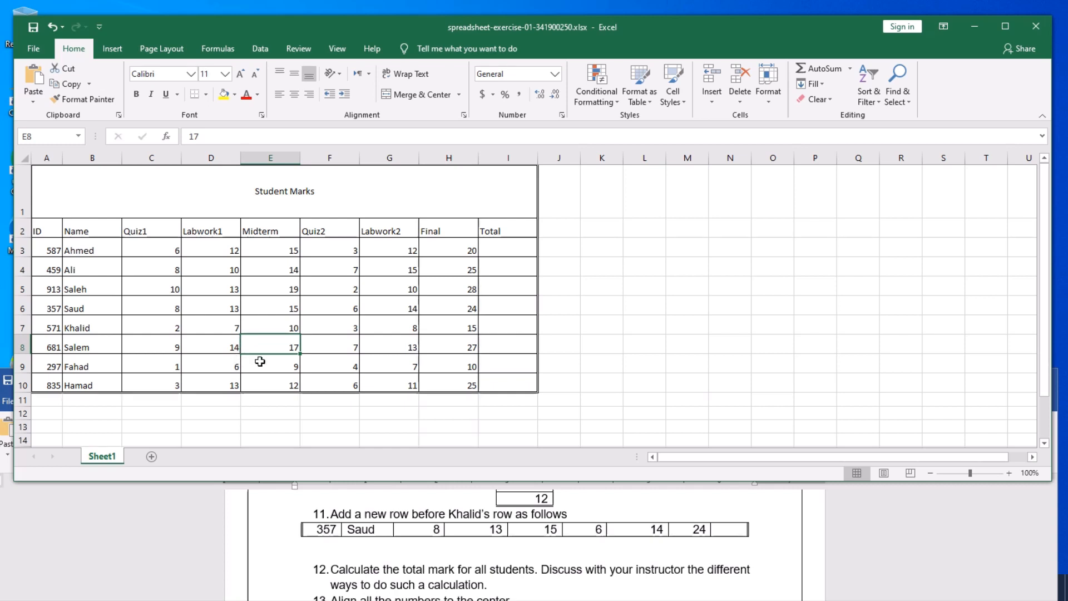
left_click(313, 412)
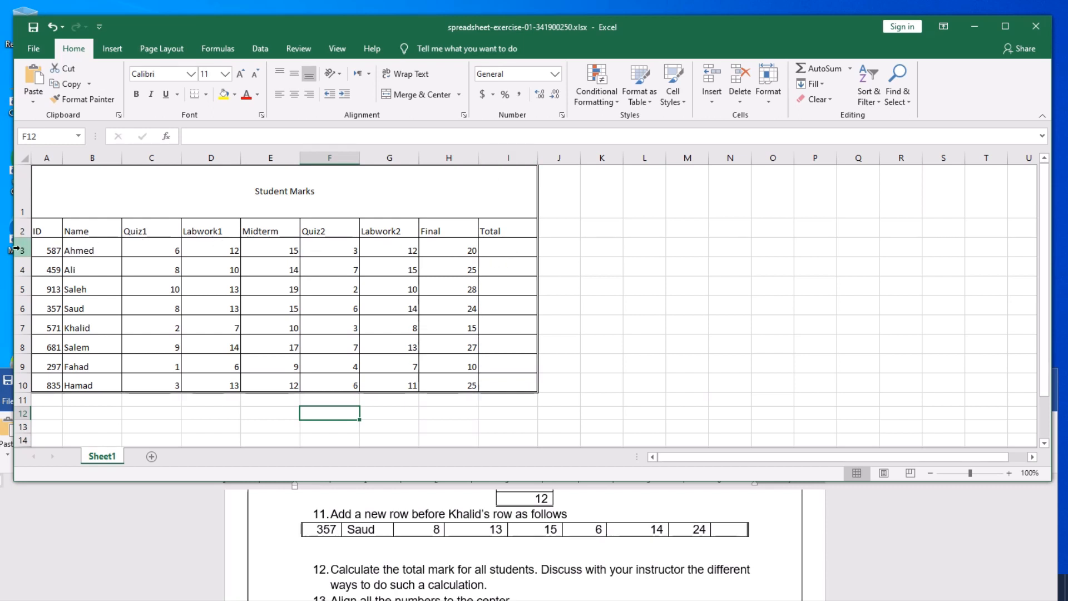
- Begin a formula with = in Ahmed's Total cell I3
left_click(509, 250)
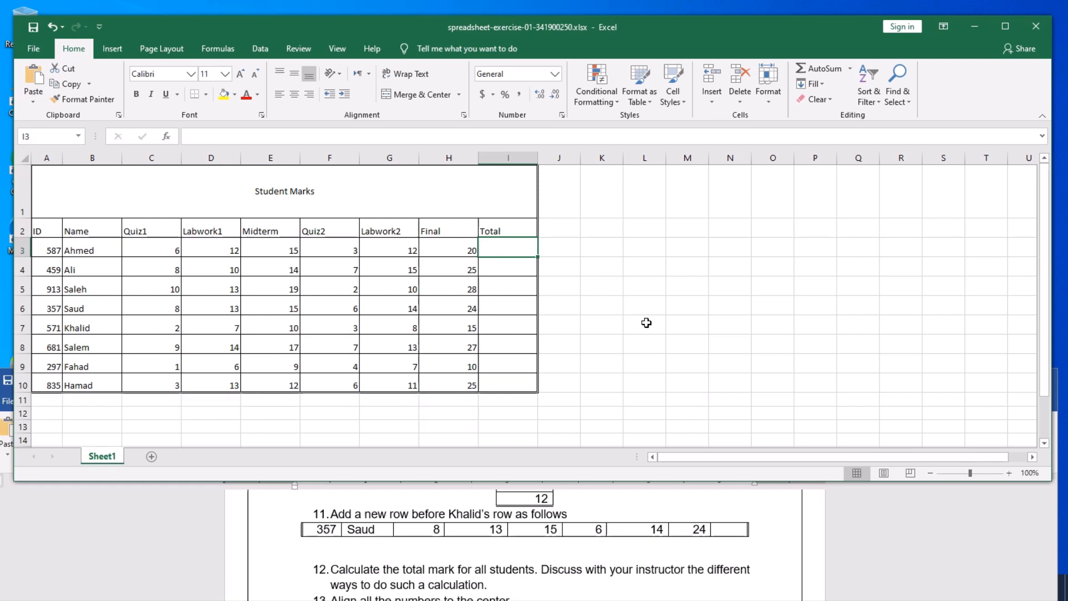
type("=")
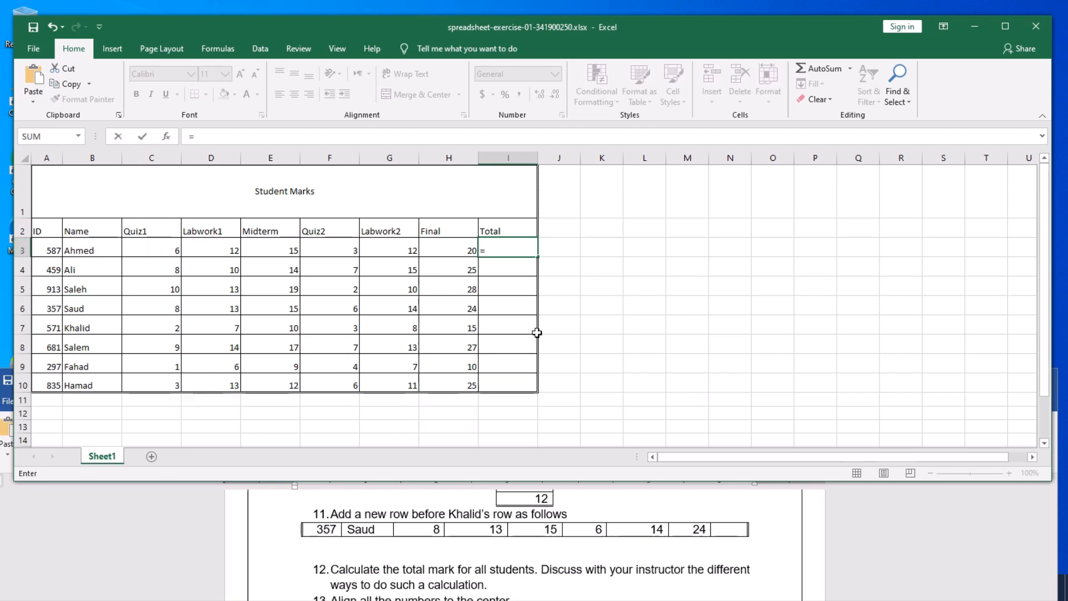
- Complete I3 as =c3+d3+e3+f3+g3+h3 so Ahmed's Total shows 68
type("c")
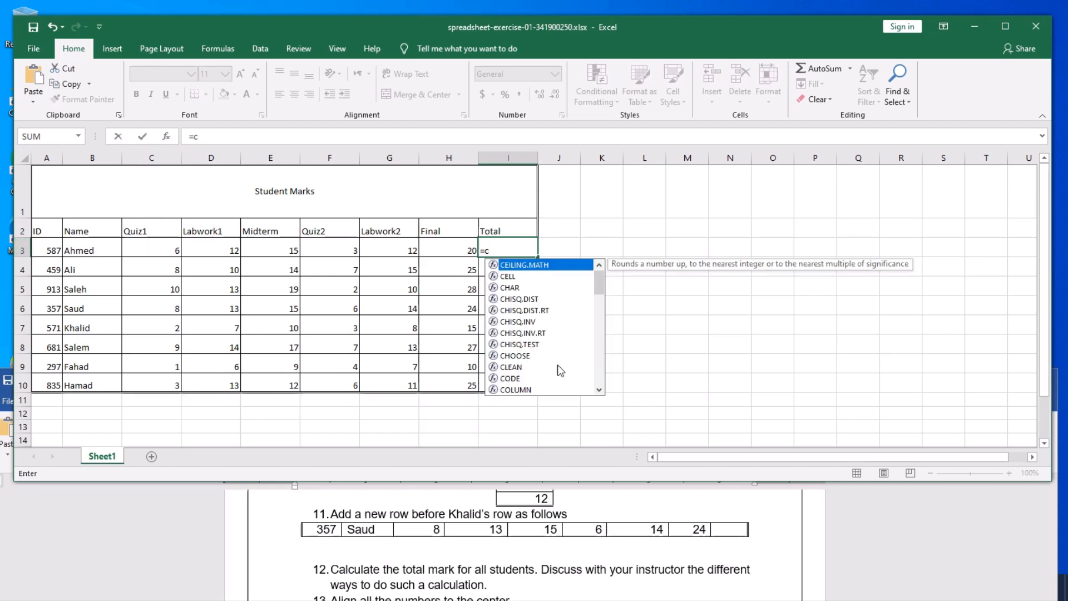
type("3")
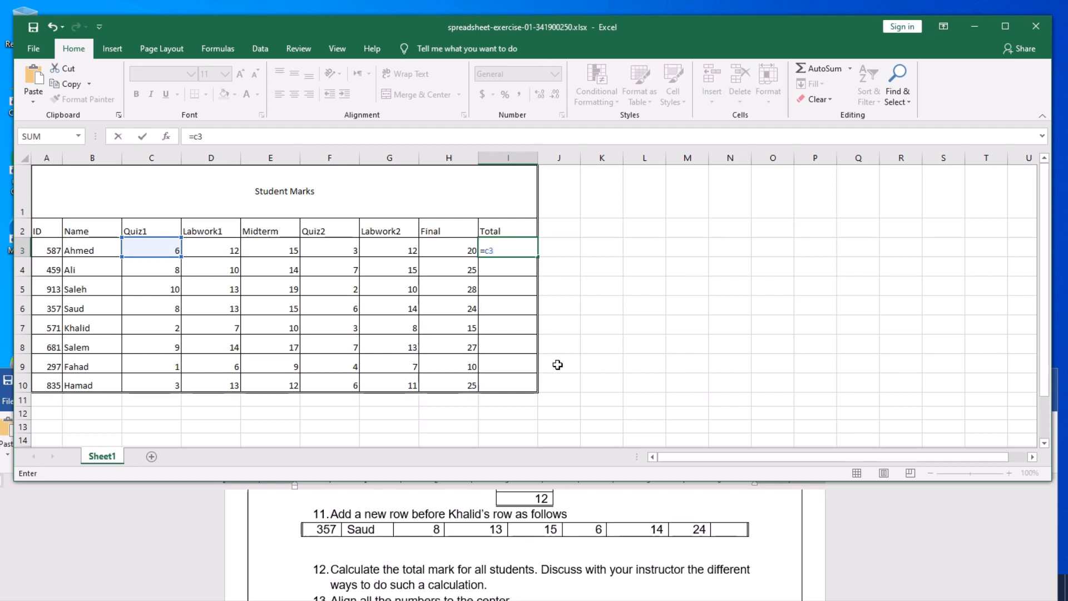
type("+")
type("d3+")
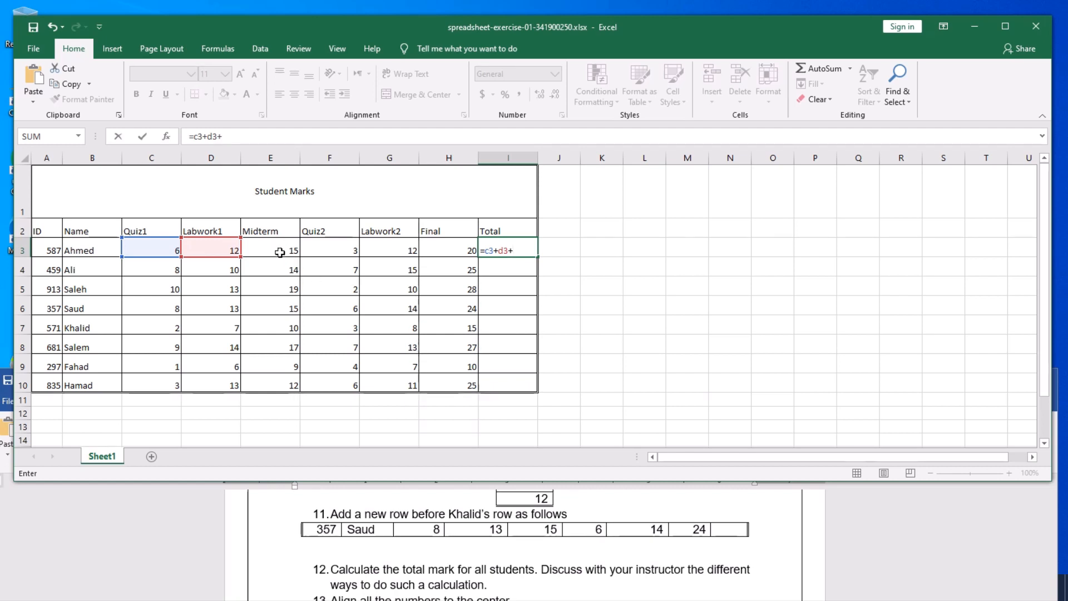
type("e3")
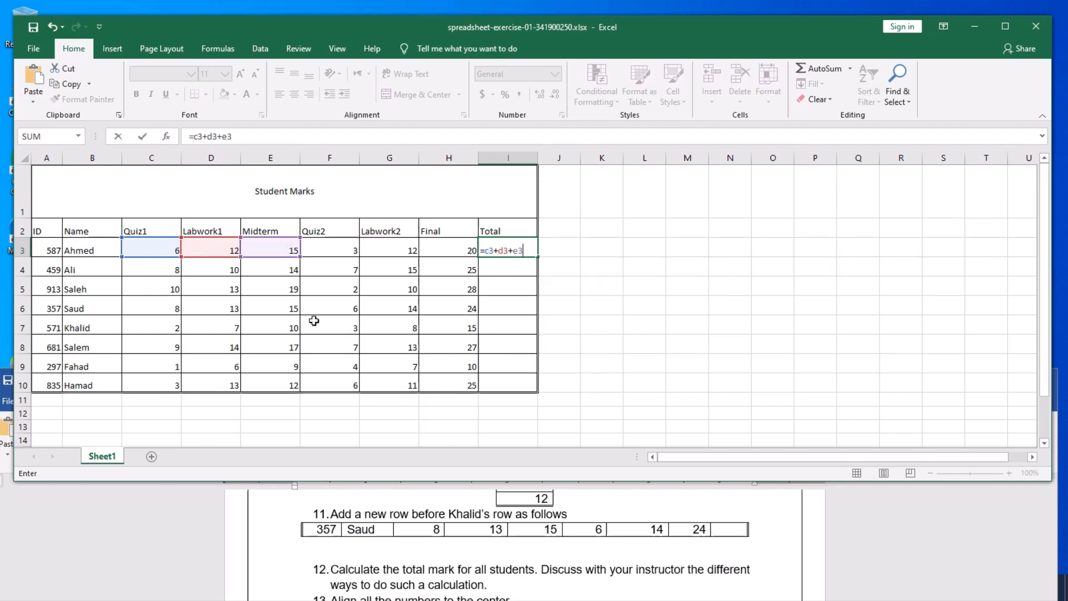
type("+")
type("f3+")
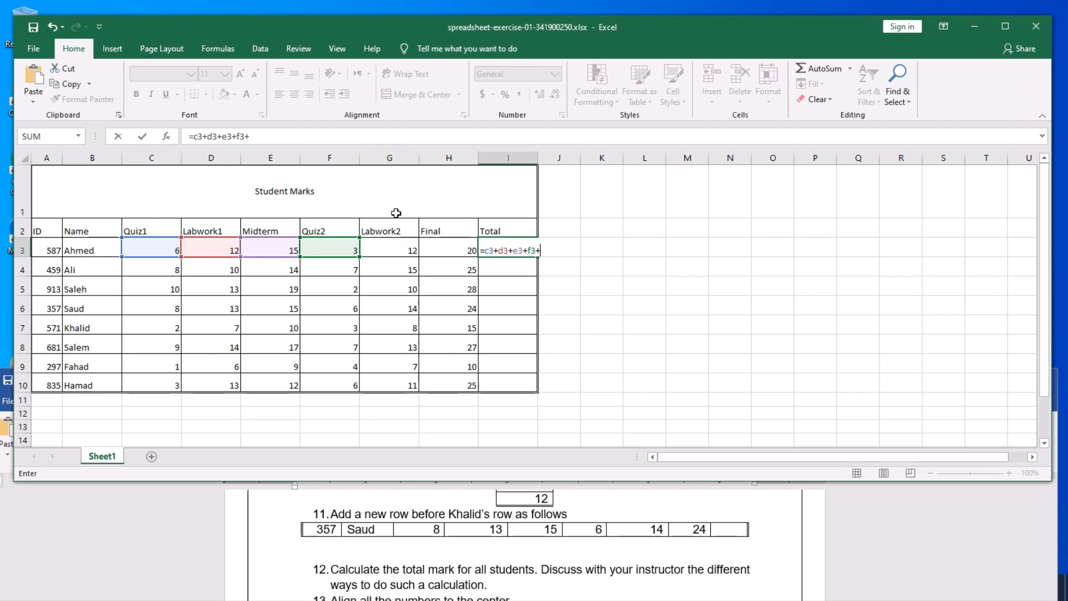
type("g")
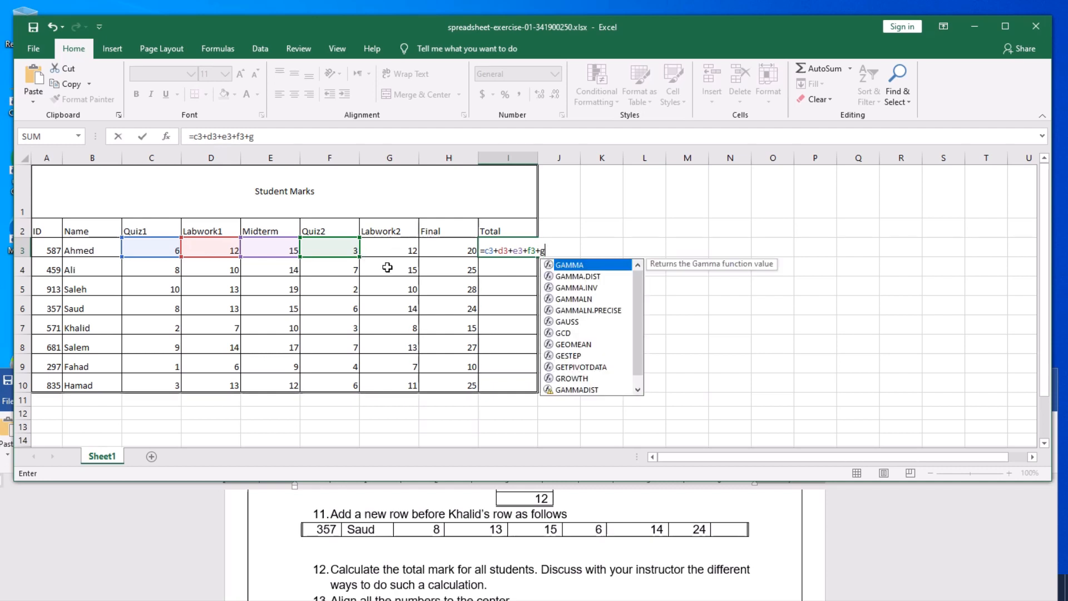
type("3+")
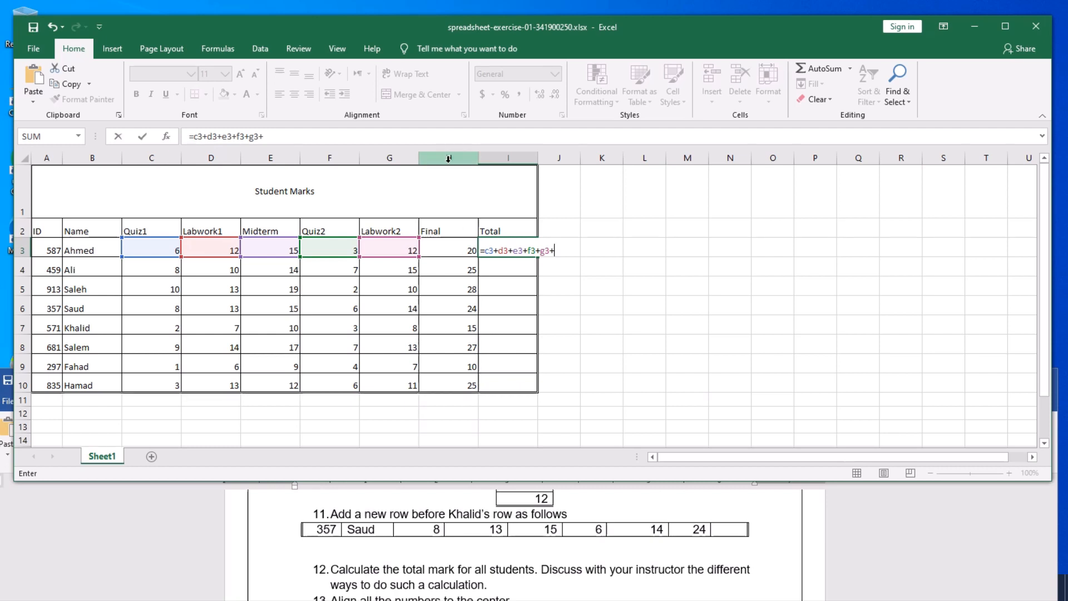
type("h3")
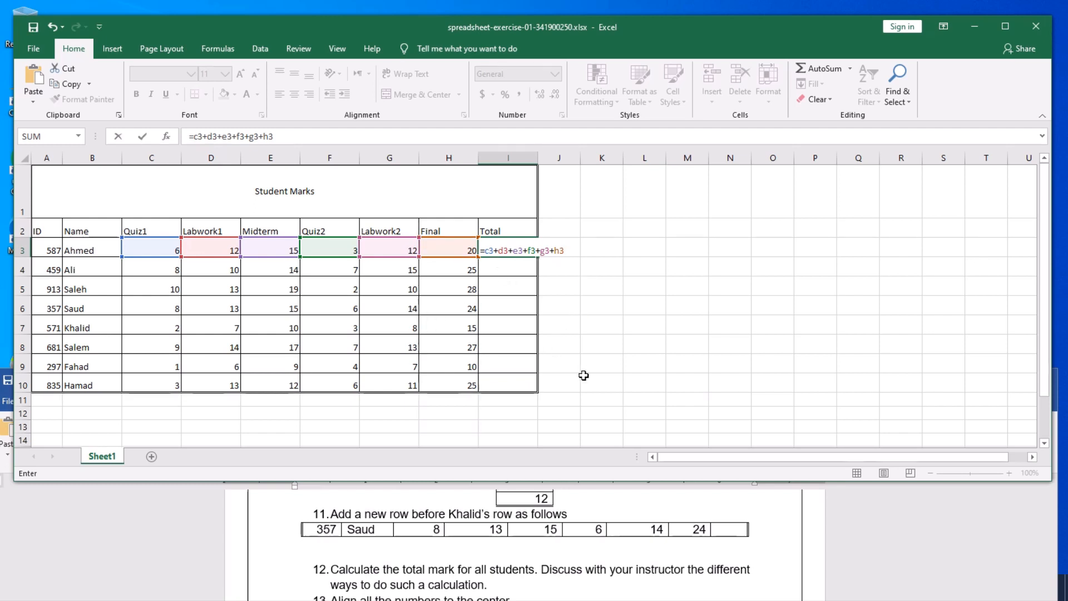
key("Return")
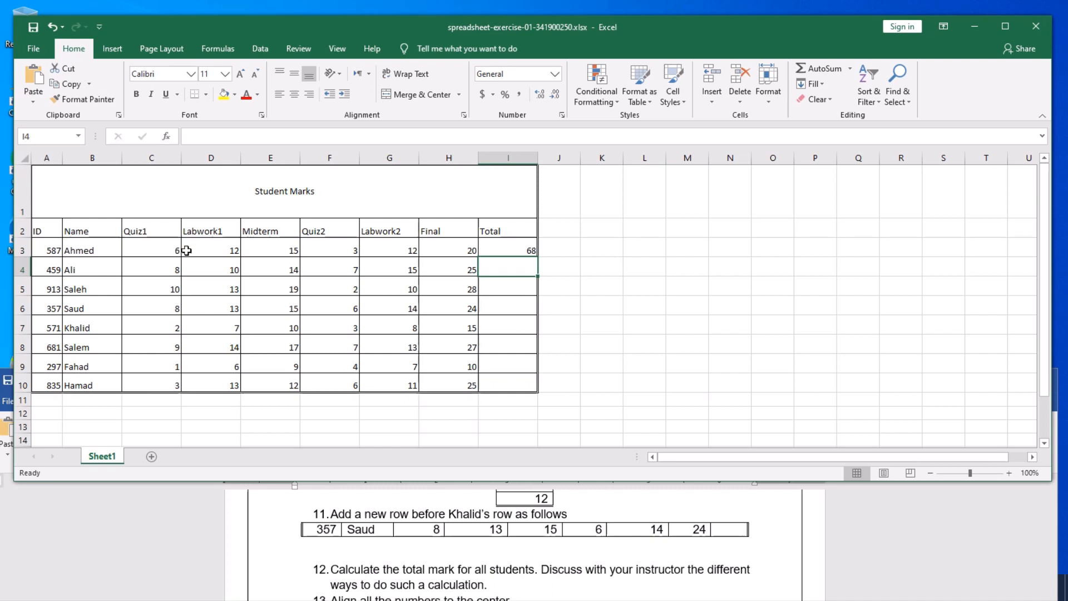
left_click(528, 249)
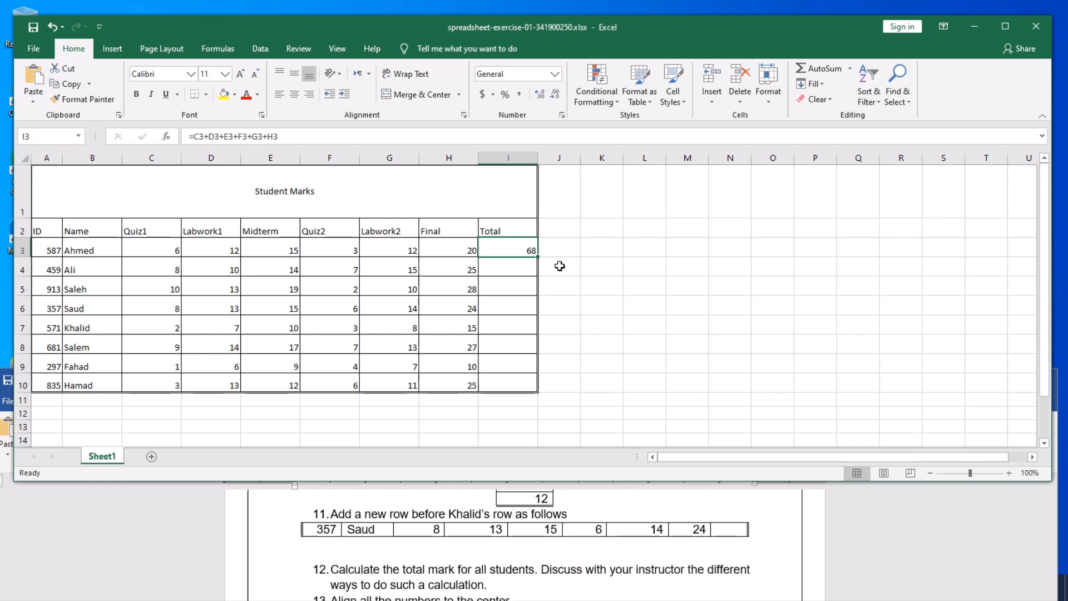
left_click(611, 307)
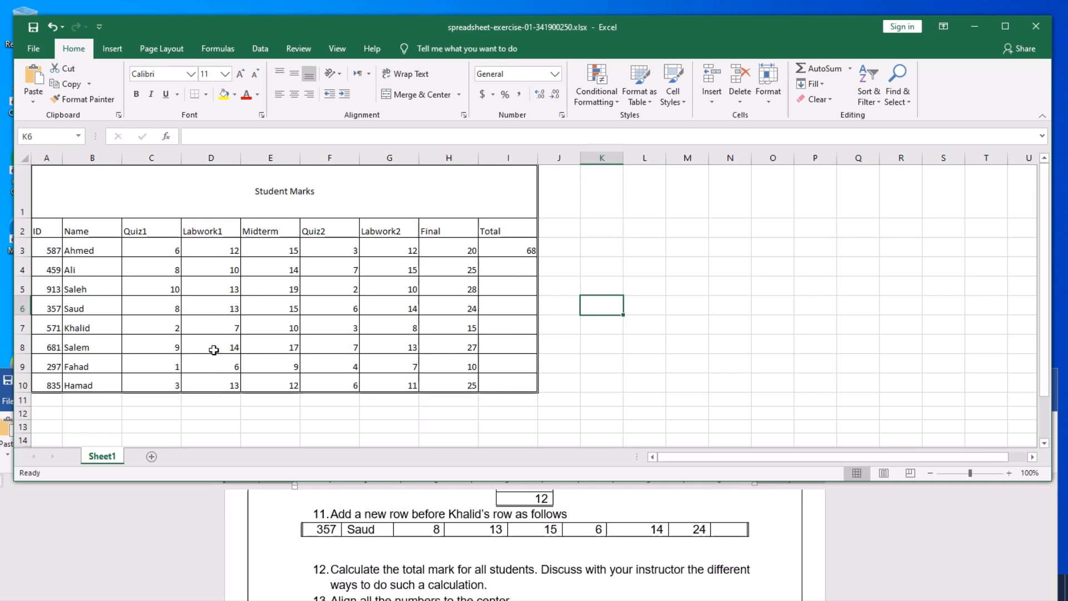
left_click(566, 327)
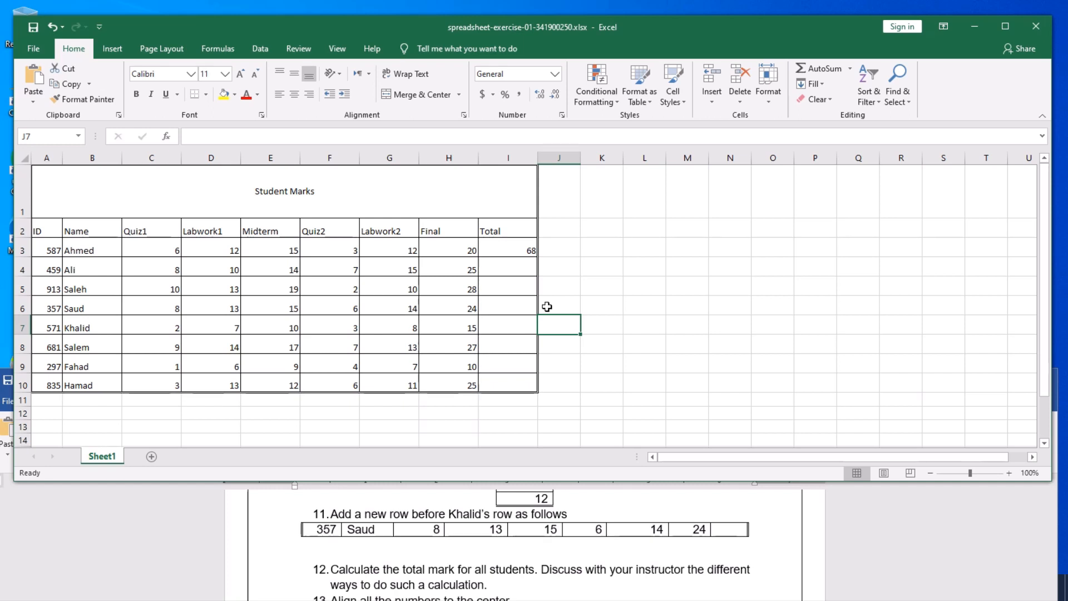
left_click(513, 249)
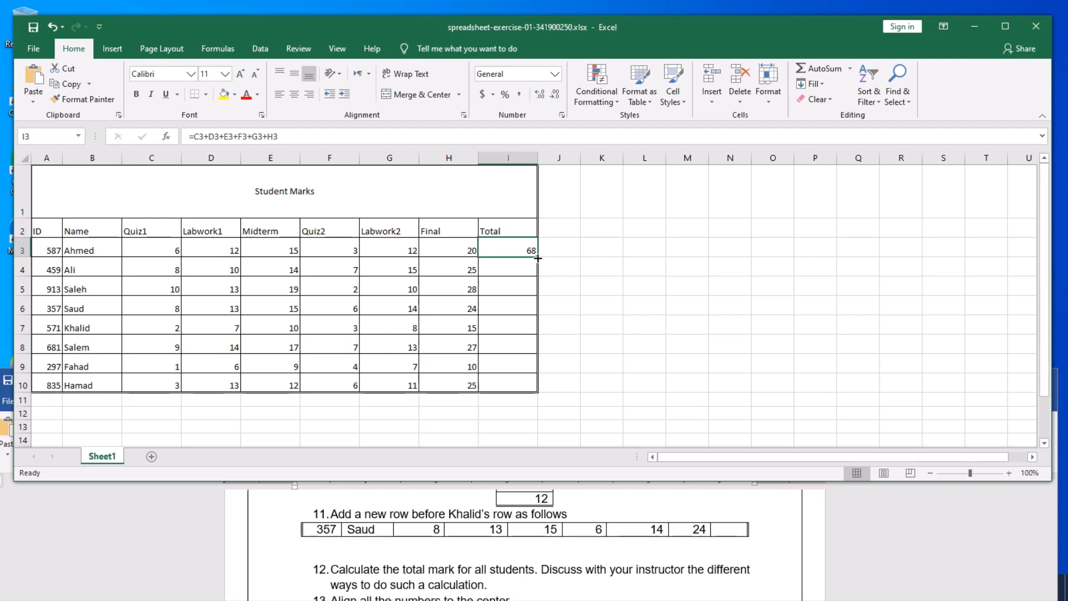
- Fill I3's total formula down to I10, giving totals 68, 79, 82, 80, 45, 87, 37 and 70
left_click_drag(538, 257, 536, 385)
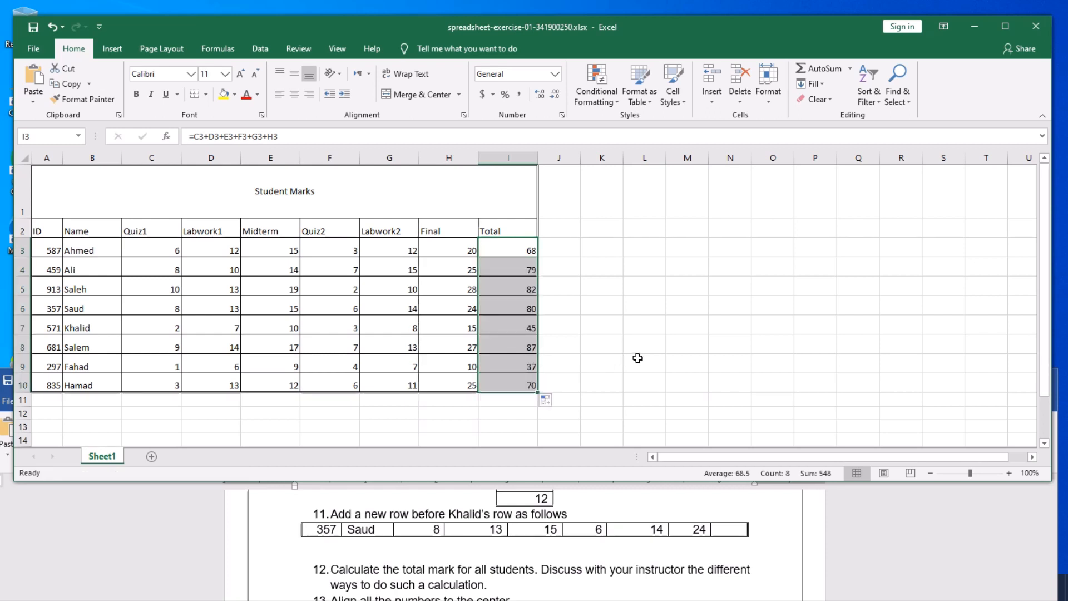
left_click(639, 348)
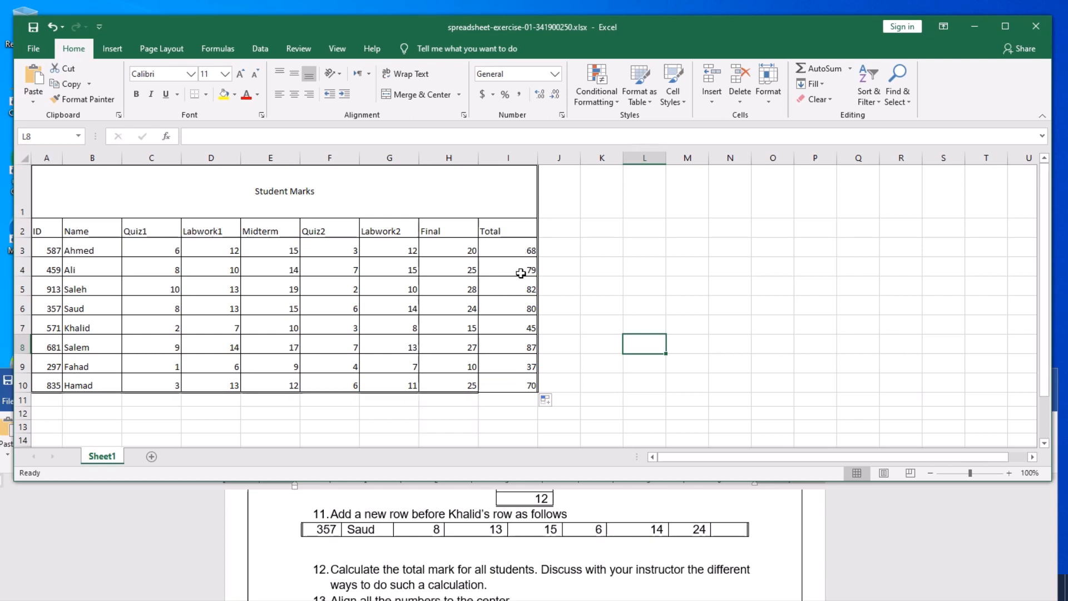
left_click_drag(521, 250, 521, 385)
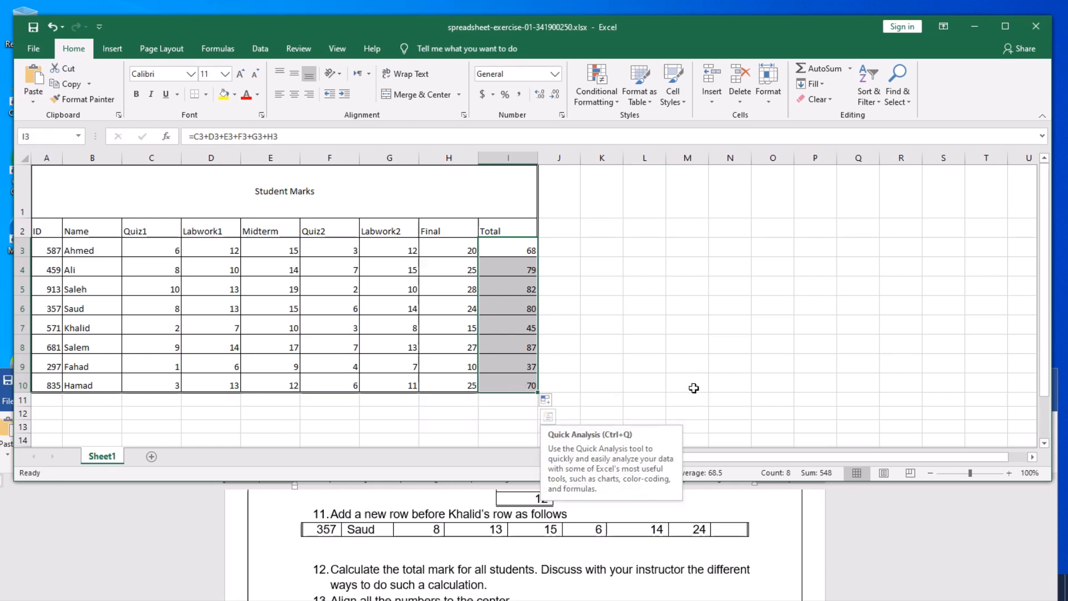
key("Delete")
left_click(643, 317)
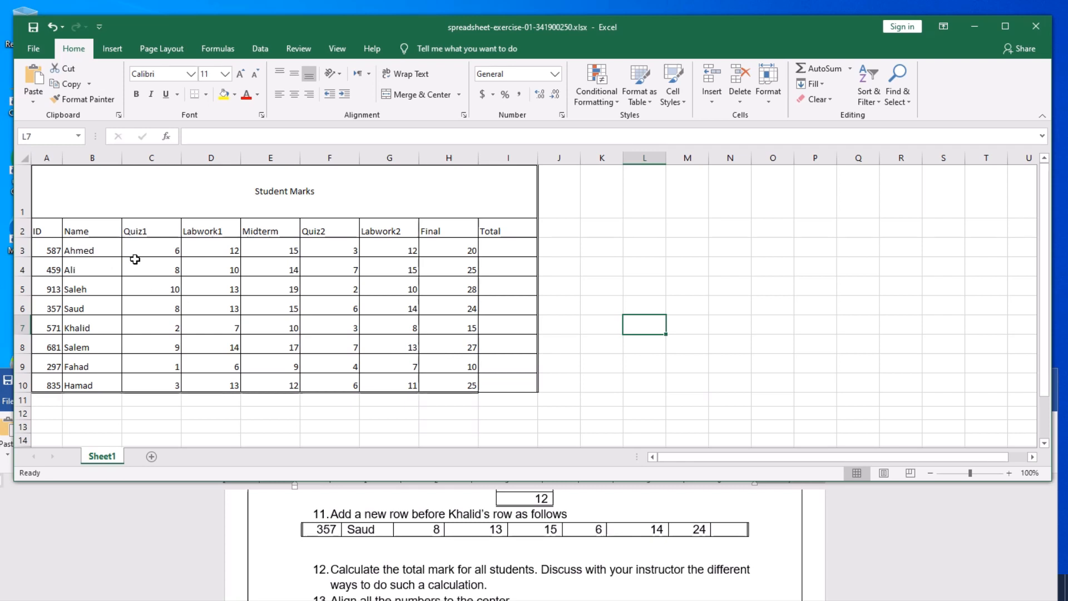
left_click(509, 249)
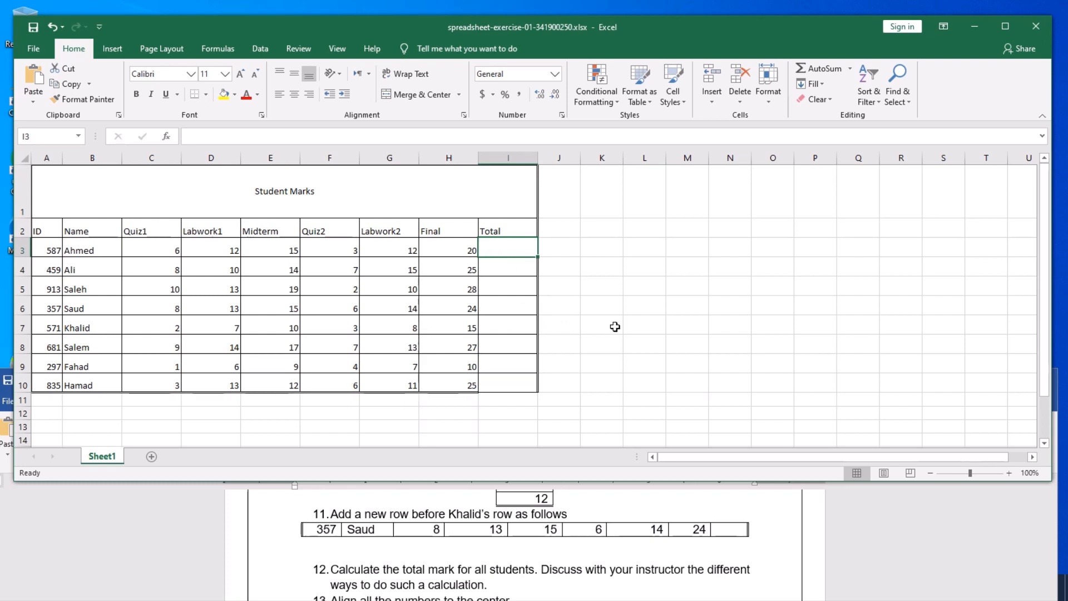
- Enter =SUM(C3:H3) in I3 so Ahmed's total shows 68
type("=")
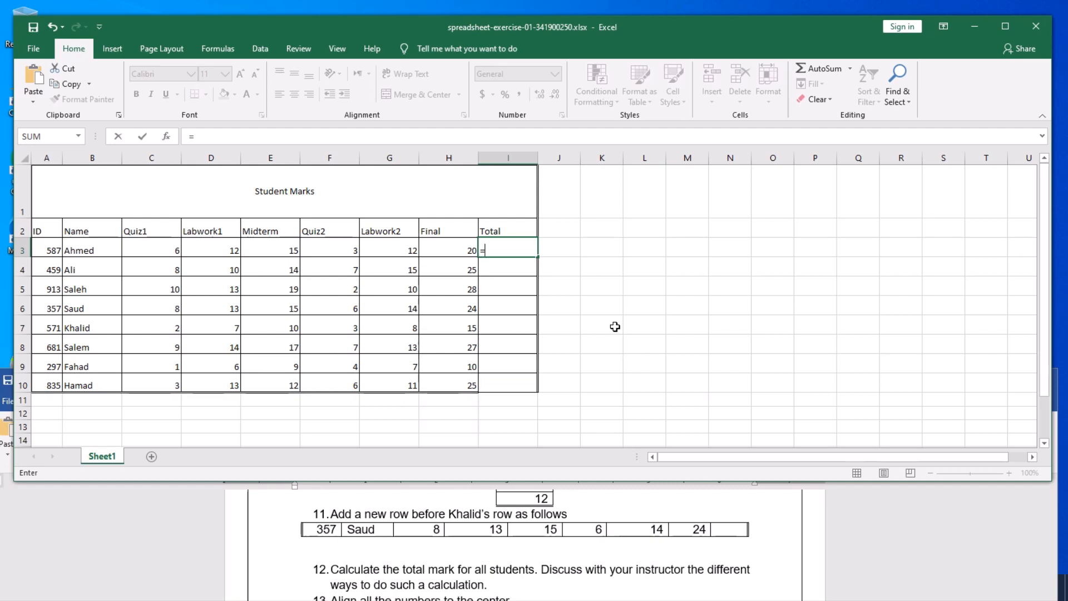
type("su")
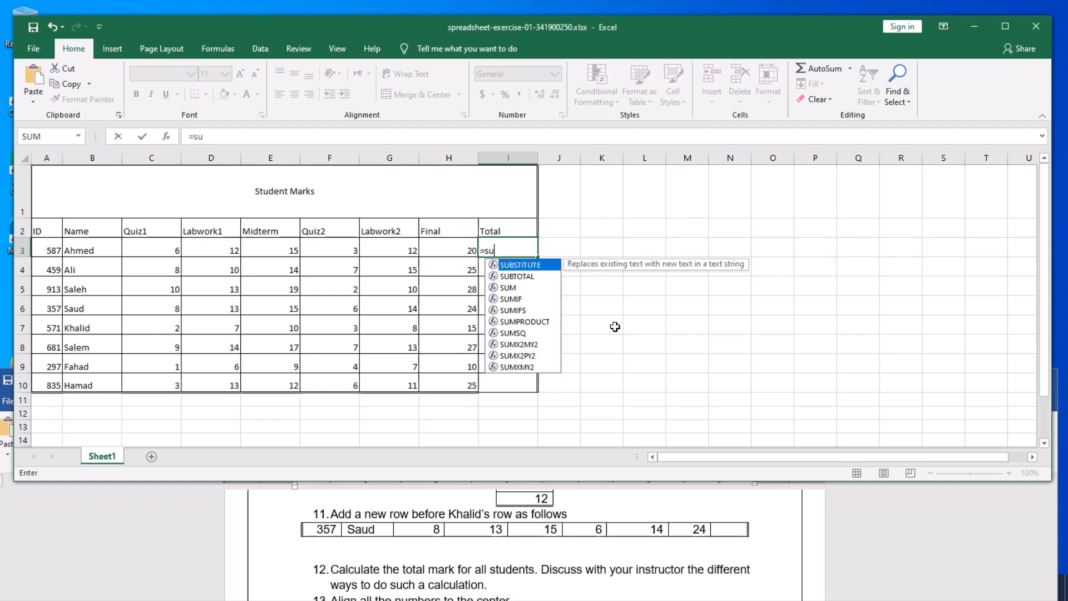
type("m")
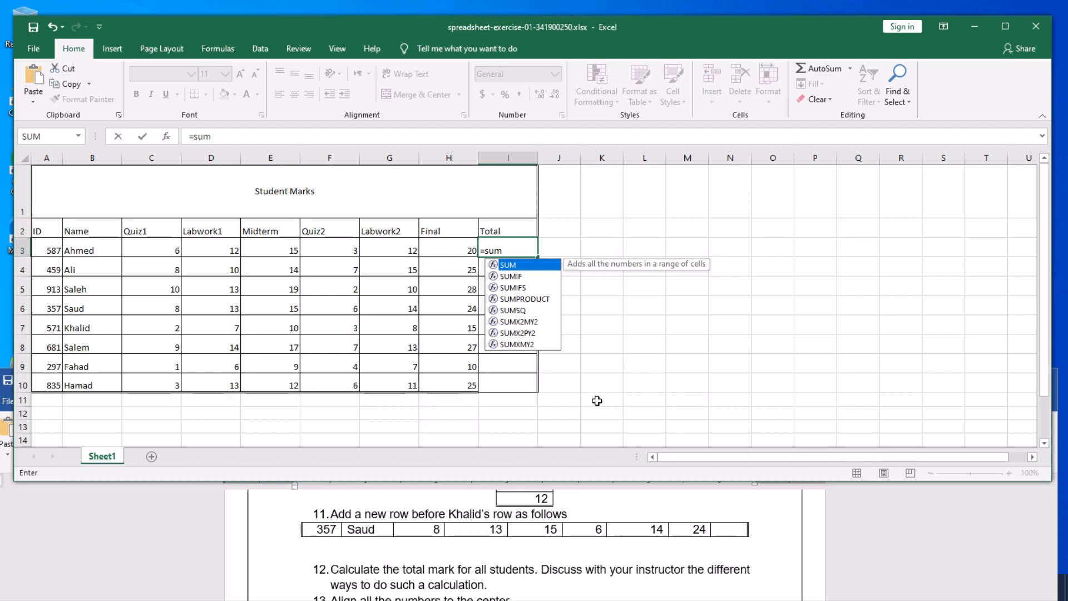
type("(")
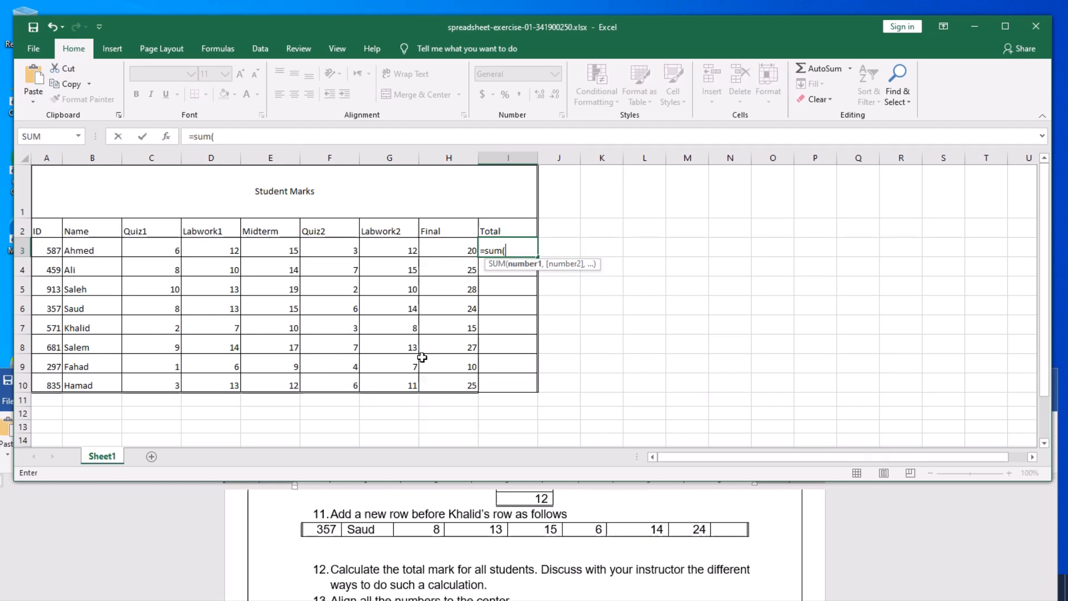
type("c3")
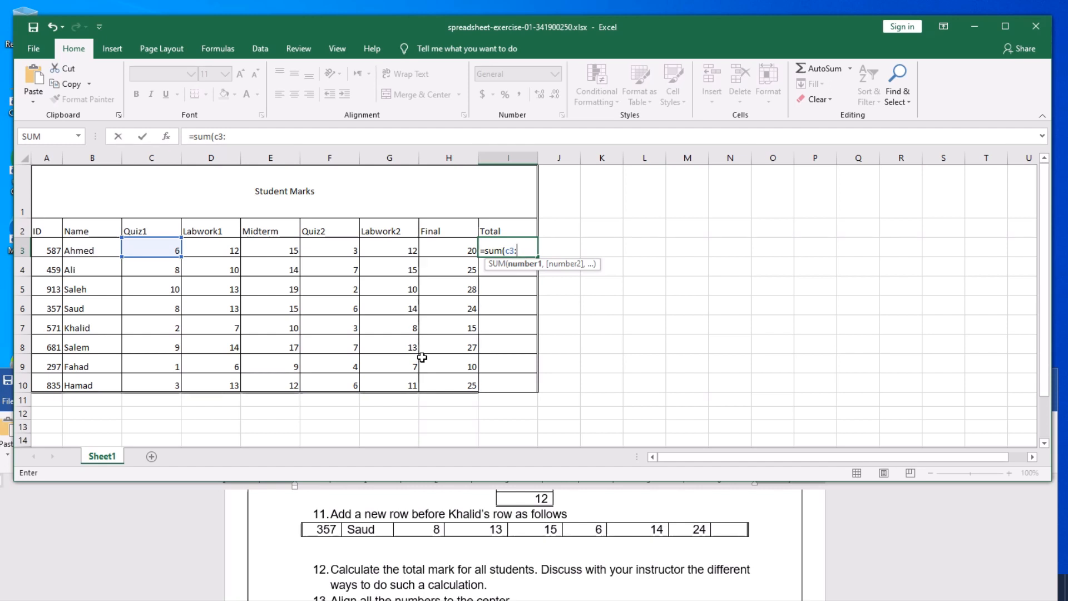
type(":h")
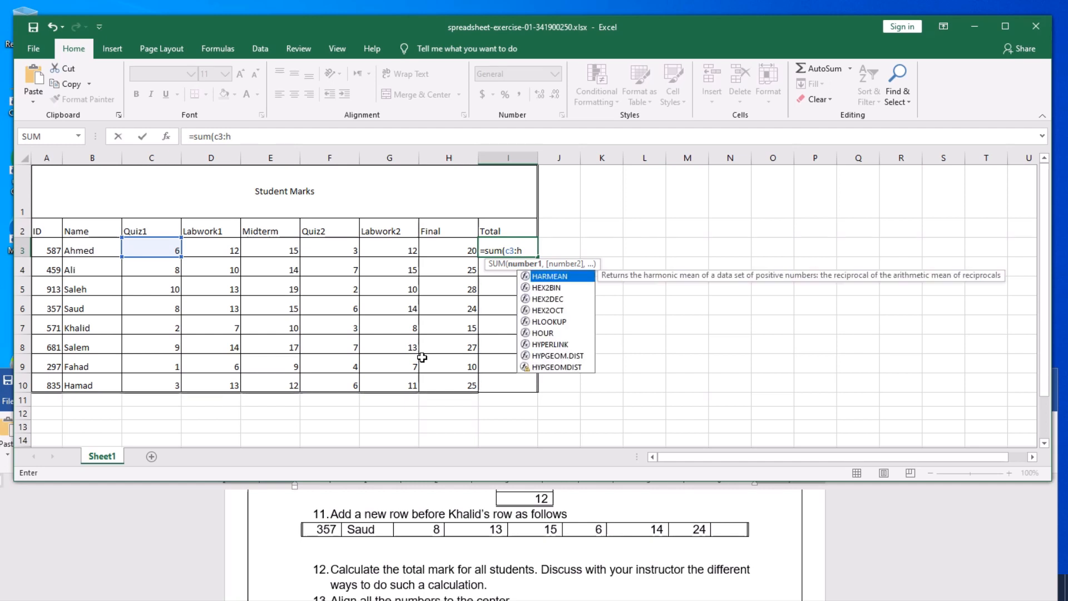
type("3")
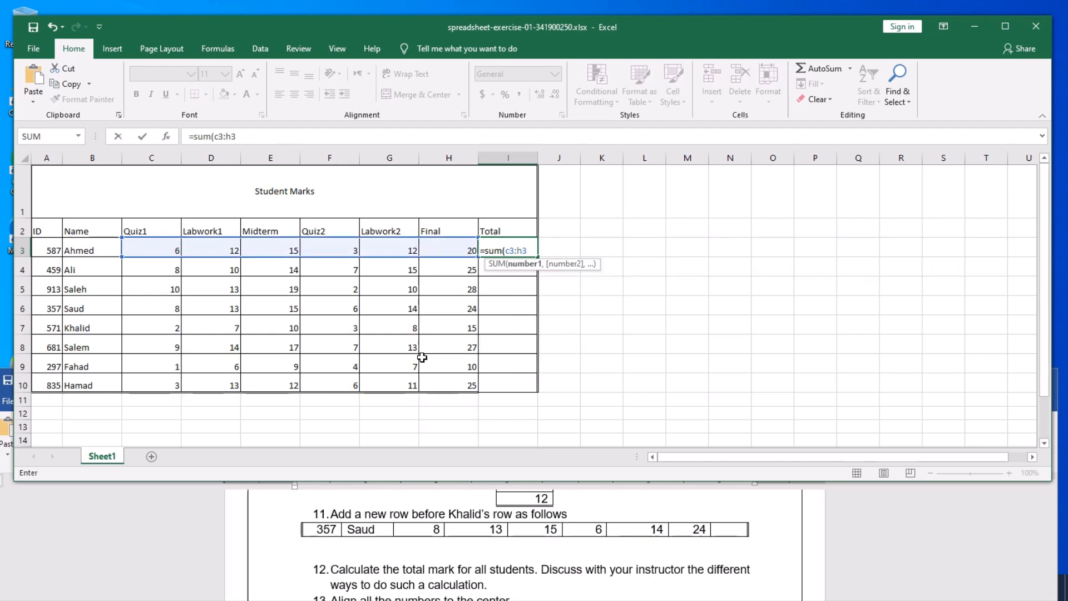
type(")")
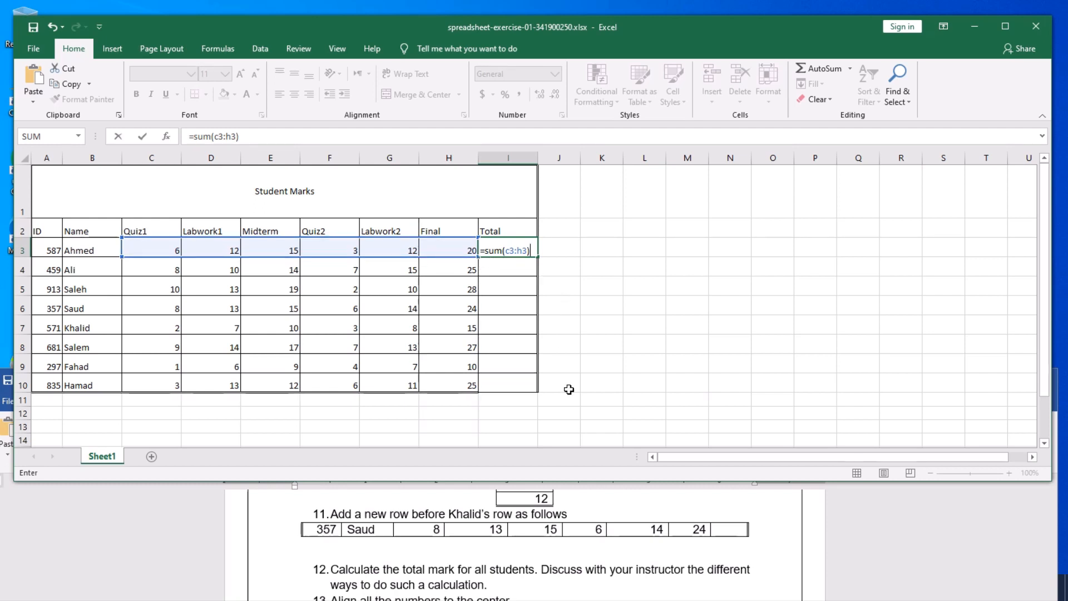
key("Return")
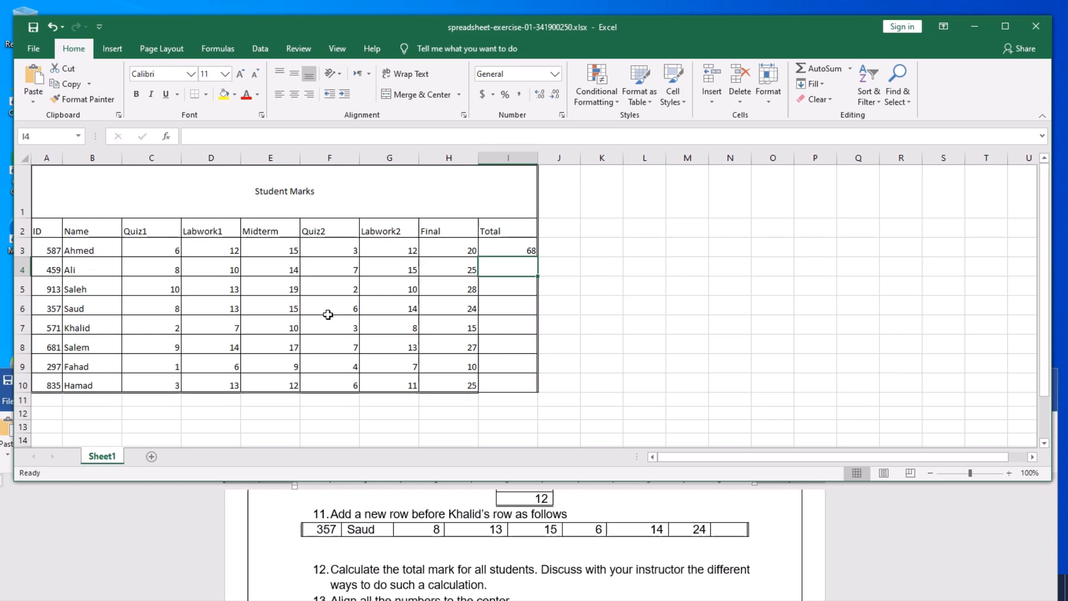
- Copy I3's SUM formula down to I10 so all eight students get totals
left_click(521, 248)
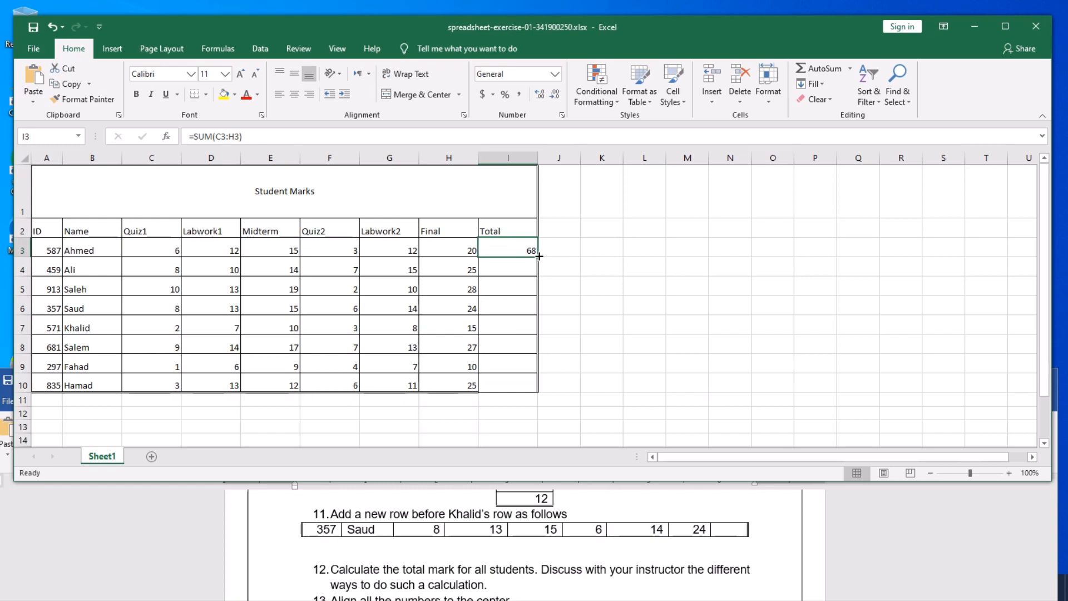
left_click_drag(538, 256, 535, 390)
left_click(638, 345)
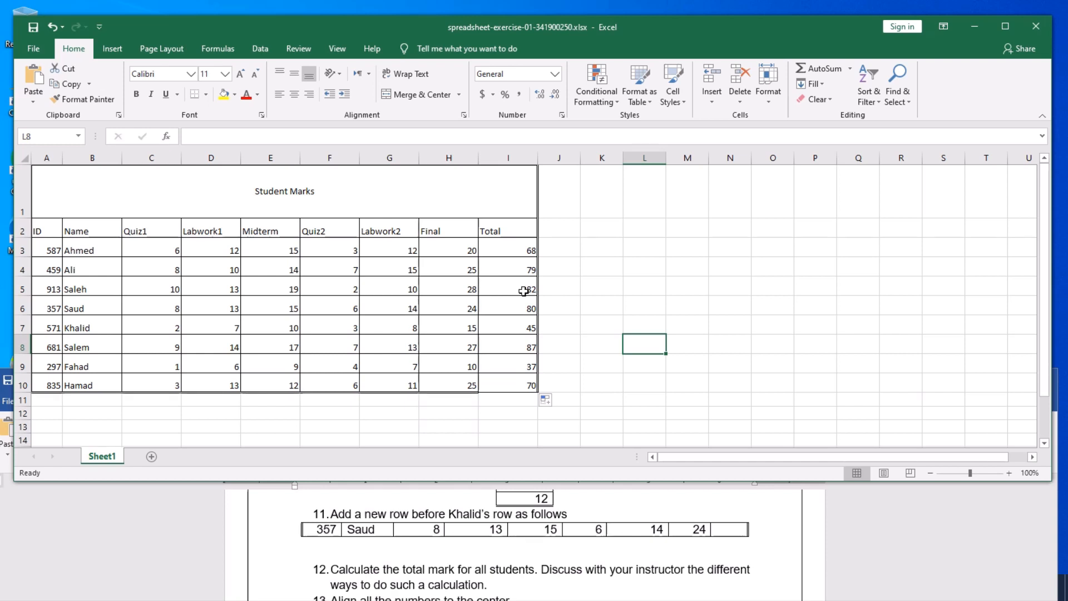
left_click(318, 291)
left_click(287, 269)
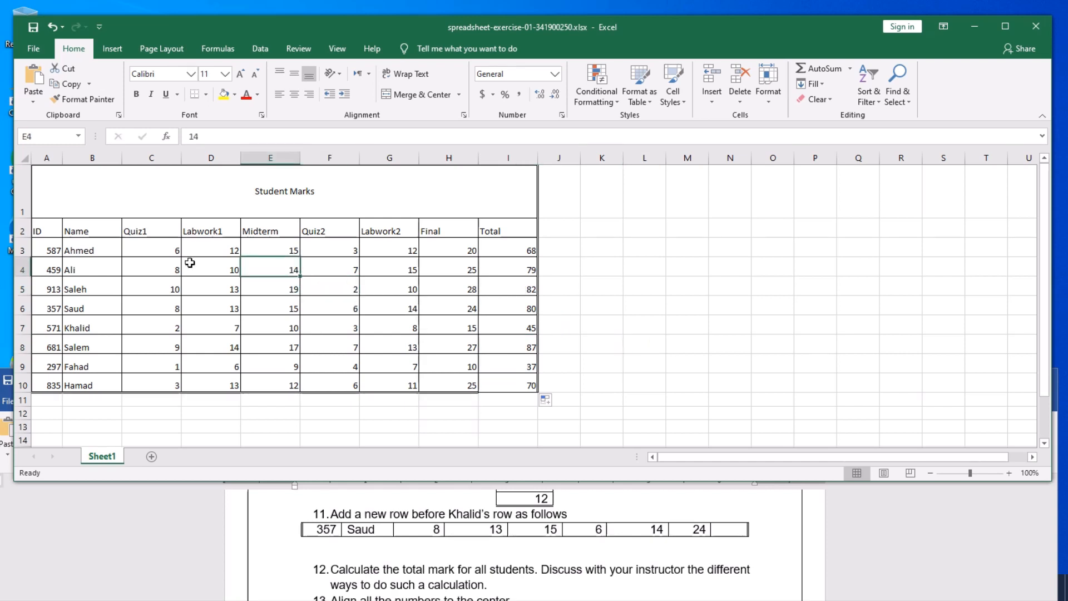
left_click_drag(164, 253, 410, 353)
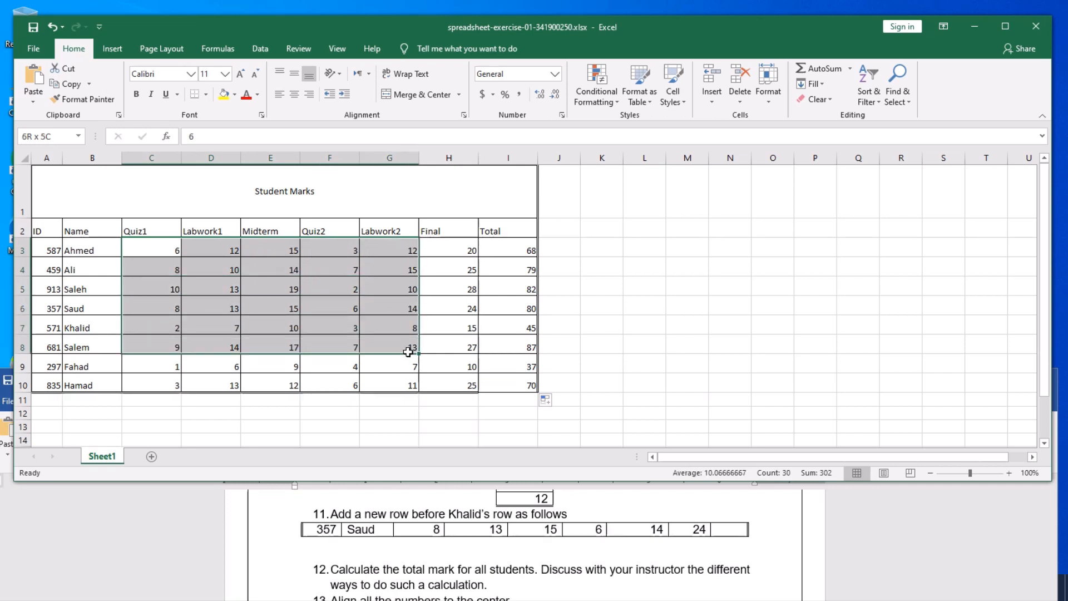
left_click(327, 332)
left_click(327, 332)
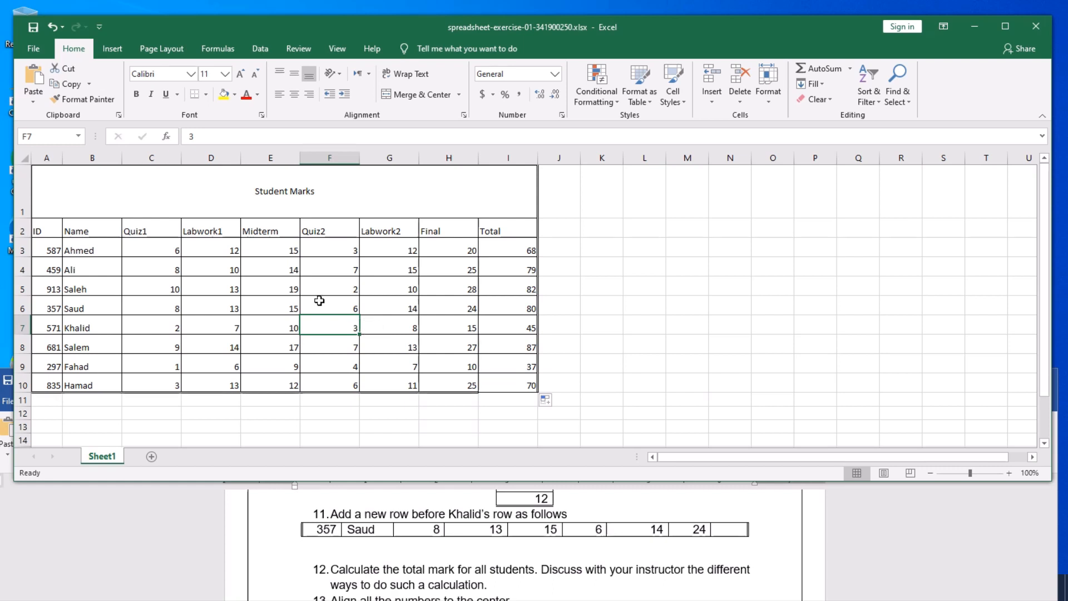
left_click(292, 272)
left_click(340, 272)
left_click(388, 275)
left_click(388, 252)
left_click(333, 254)
left_click(288, 249)
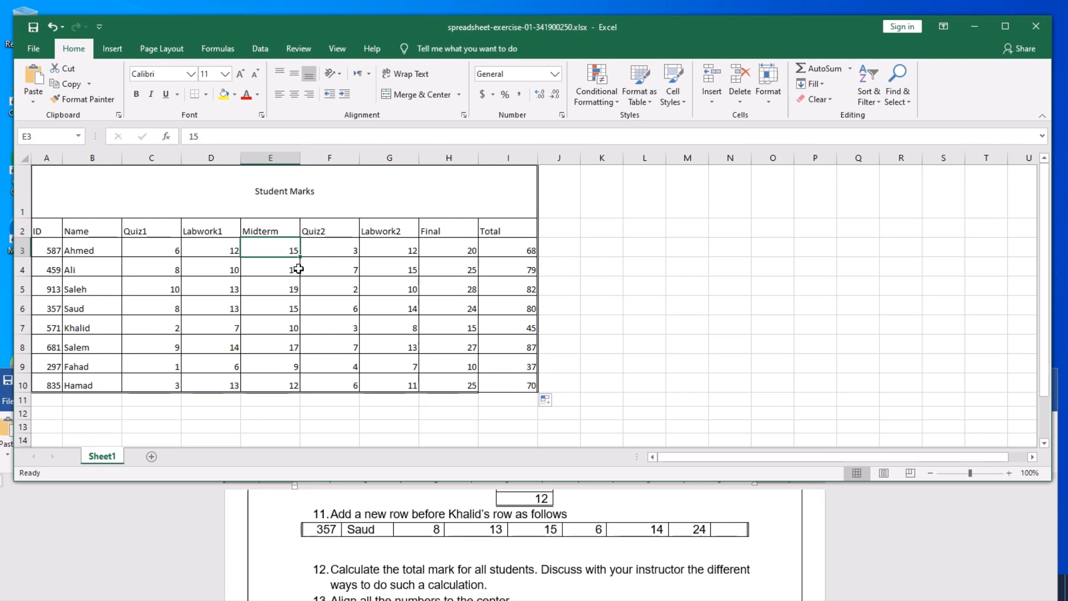
left_click(408, 284)
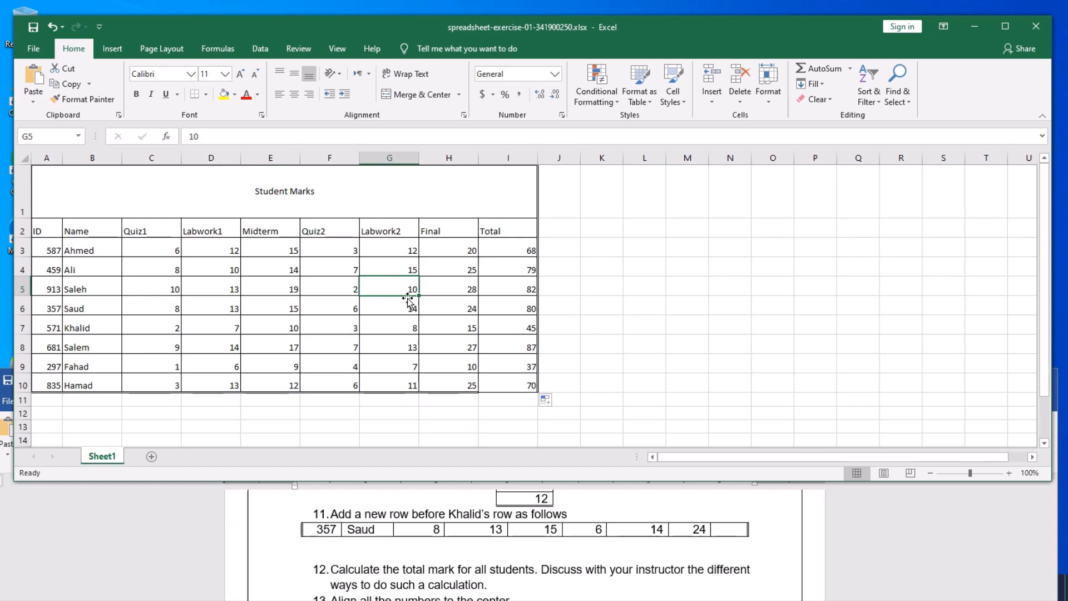
left_click(166, 306)
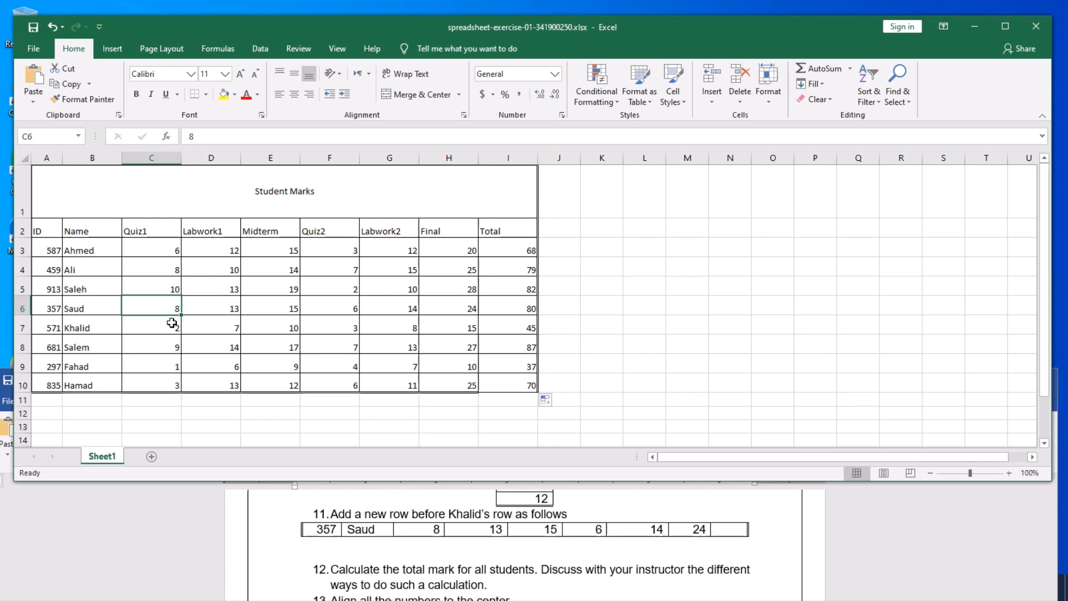
left_click(80, 303)
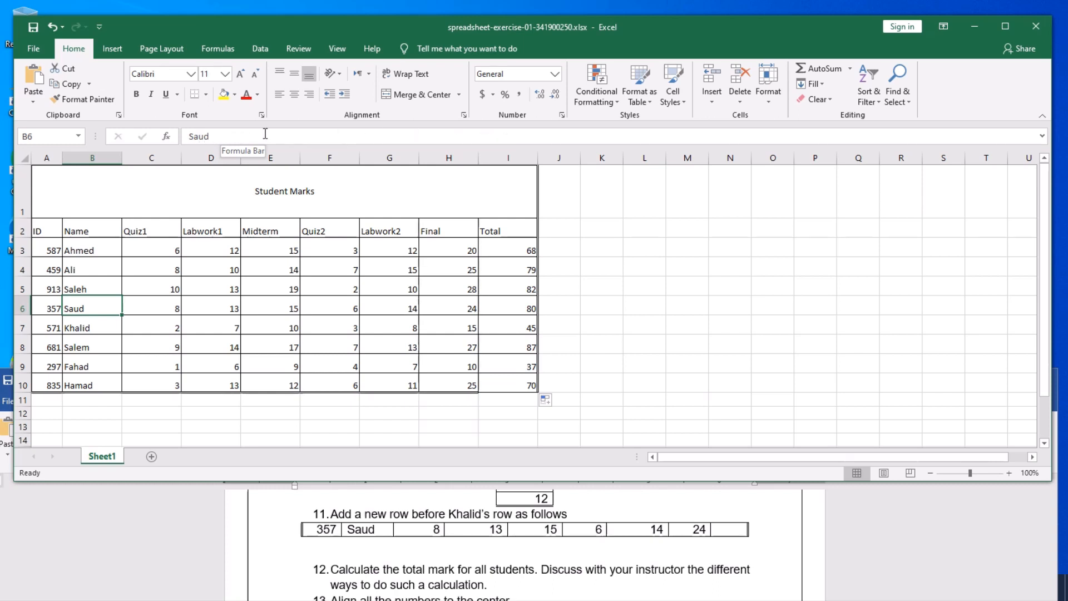
- Check the SUM formulas in I3 and I7, then save the workbook
left_click(520, 252)
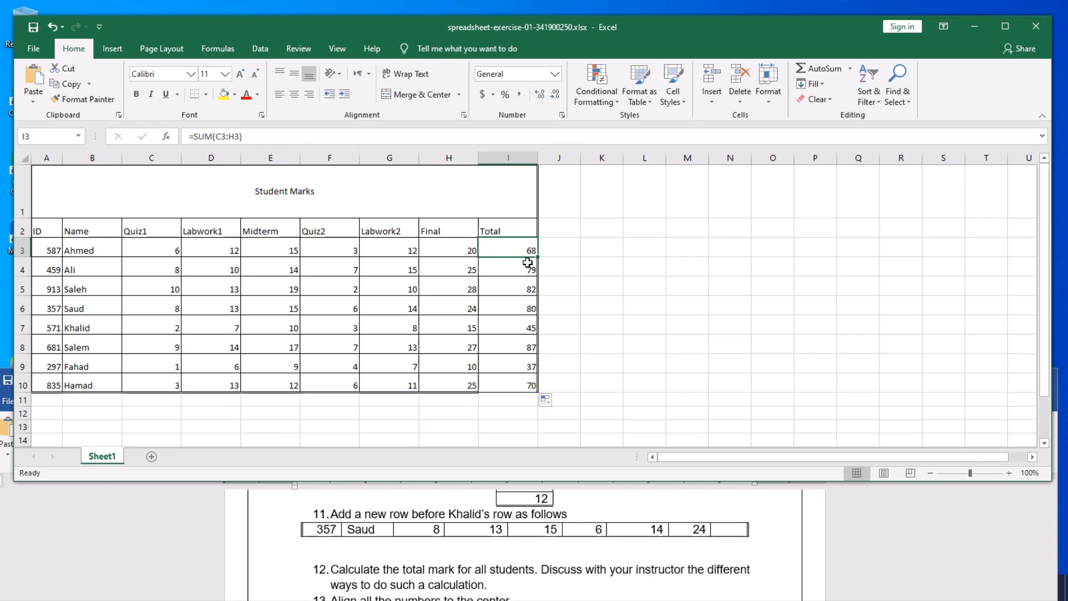
left_click(520, 330)
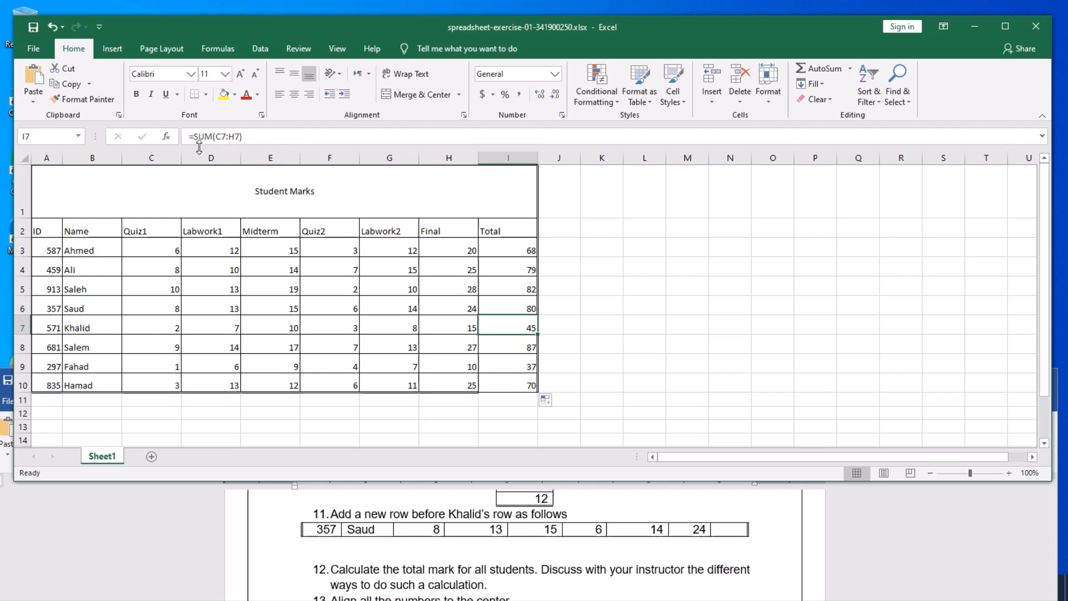
left_click(437, 322)
left_click(386, 288)
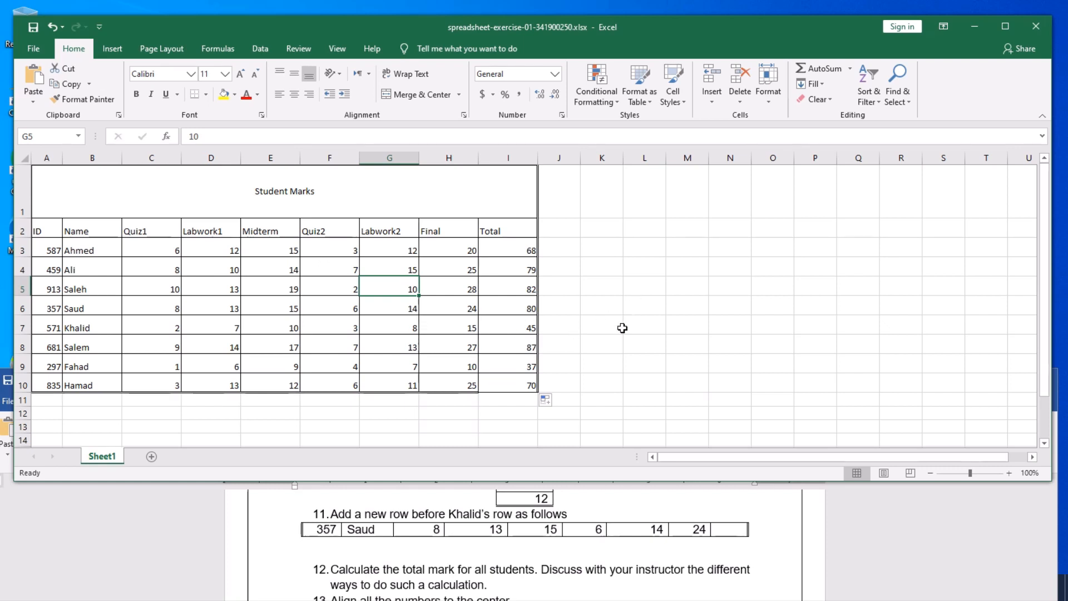
left_click(31, 28)
- Raise the Word instructions to read steps 12–15, then lower them and return to Excel
left_click(543, 575)
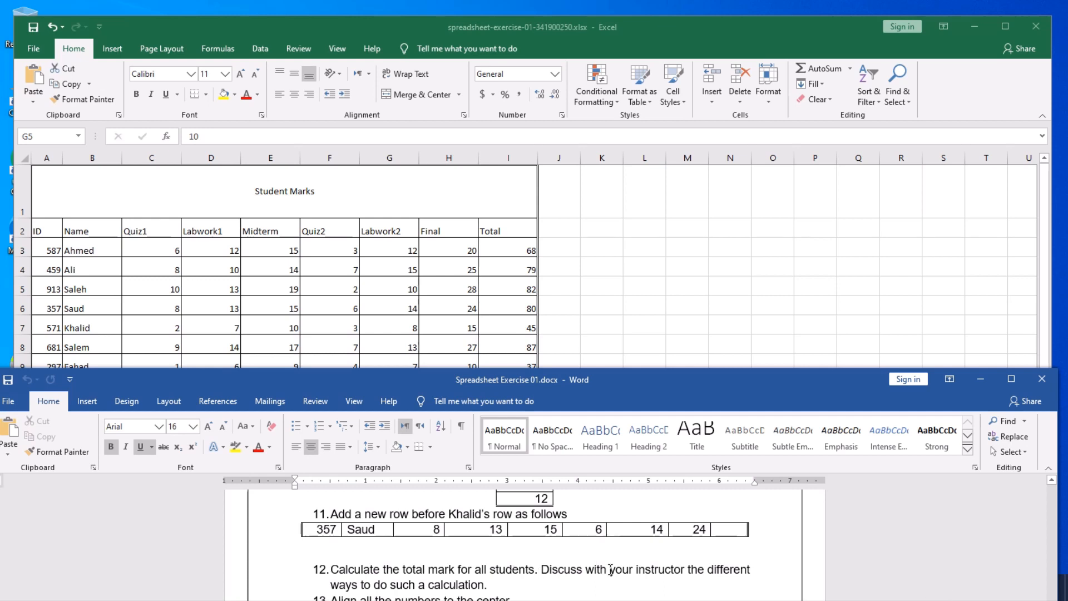
left_click_drag(599, 372, 604, 319)
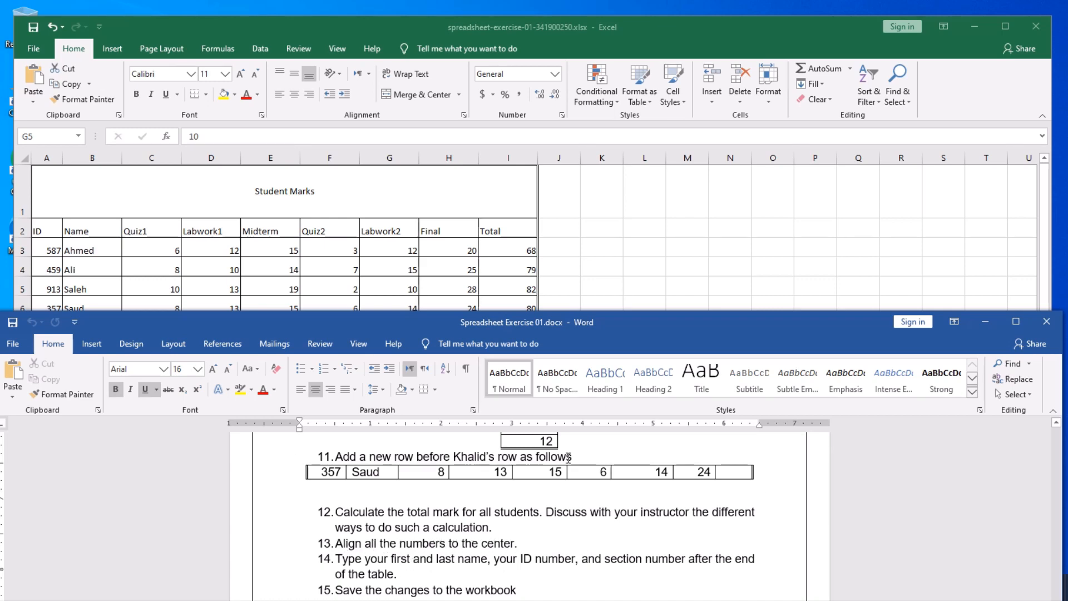
left_click_drag(675, 324, 676, 444)
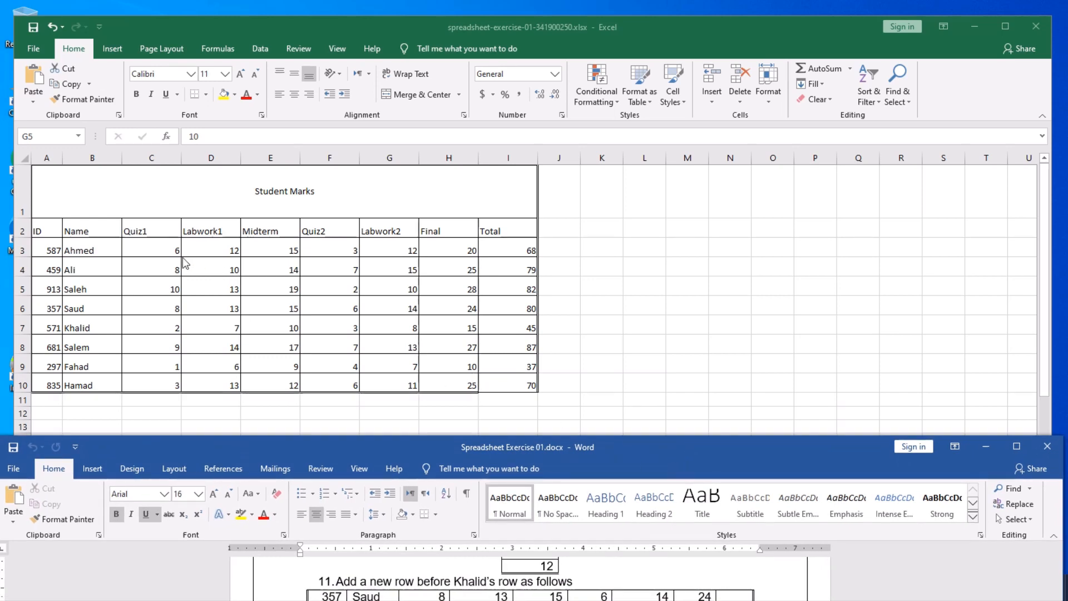
left_click(167, 249)
left_click(158, 249)
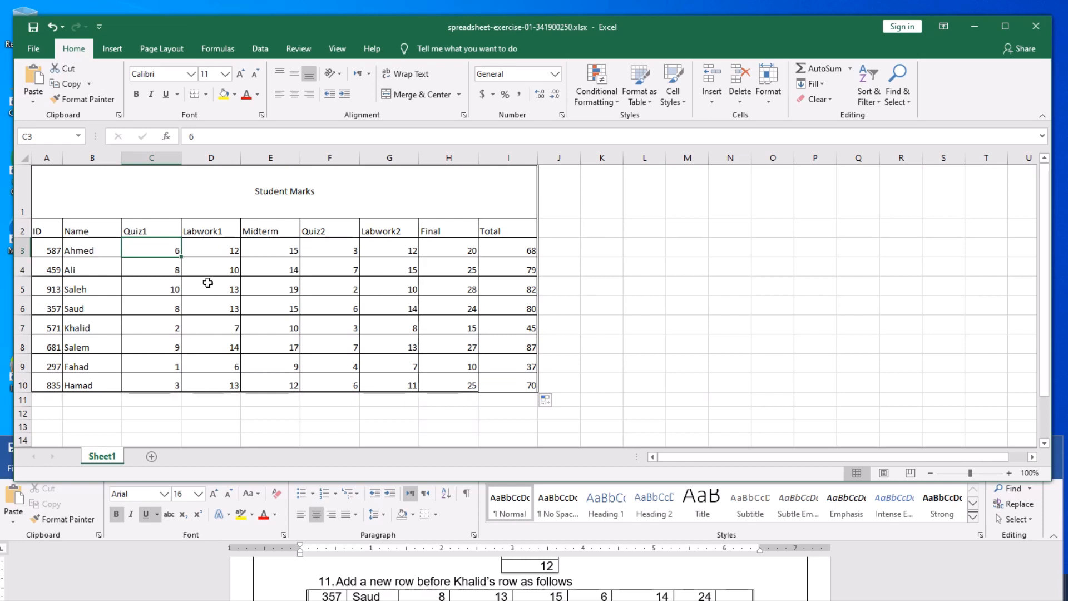
left_click(210, 305)
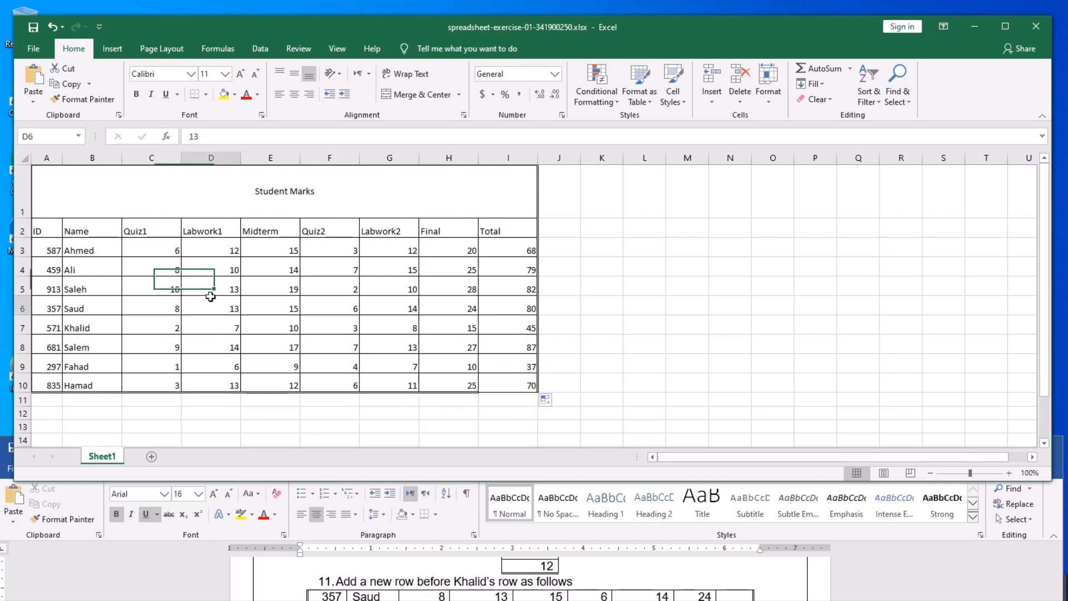
left_click(157, 255)
left_click(158, 271)
left_click(158, 286)
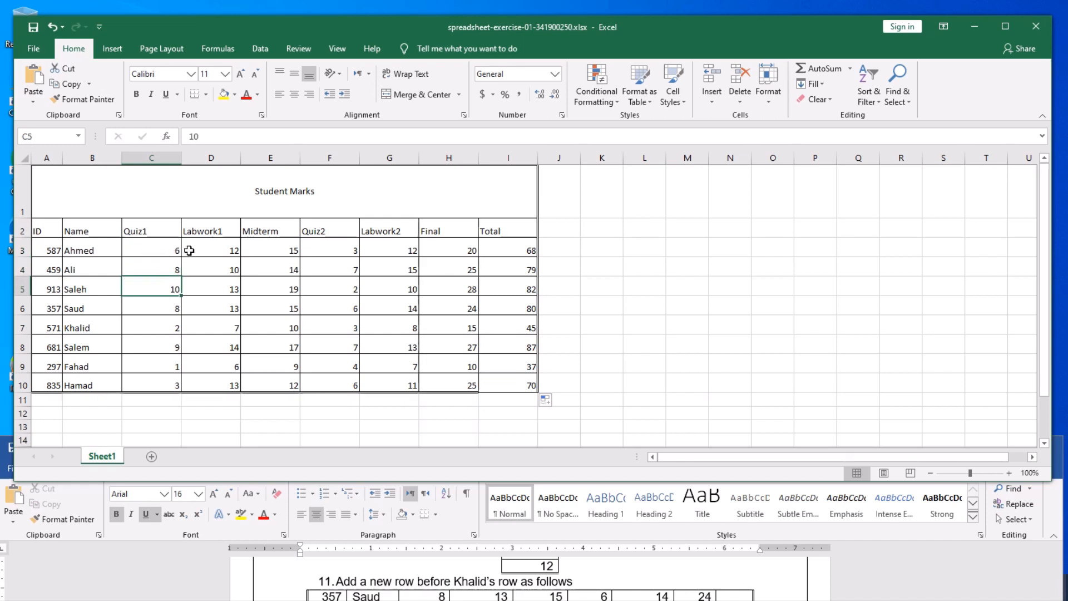
left_click(207, 250)
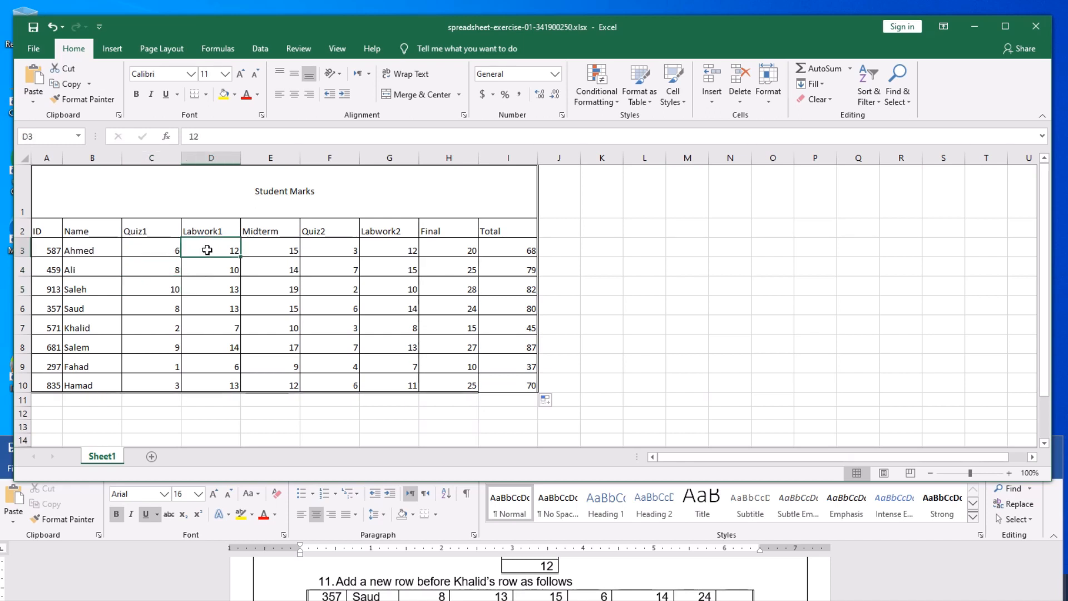
left_click(270, 251)
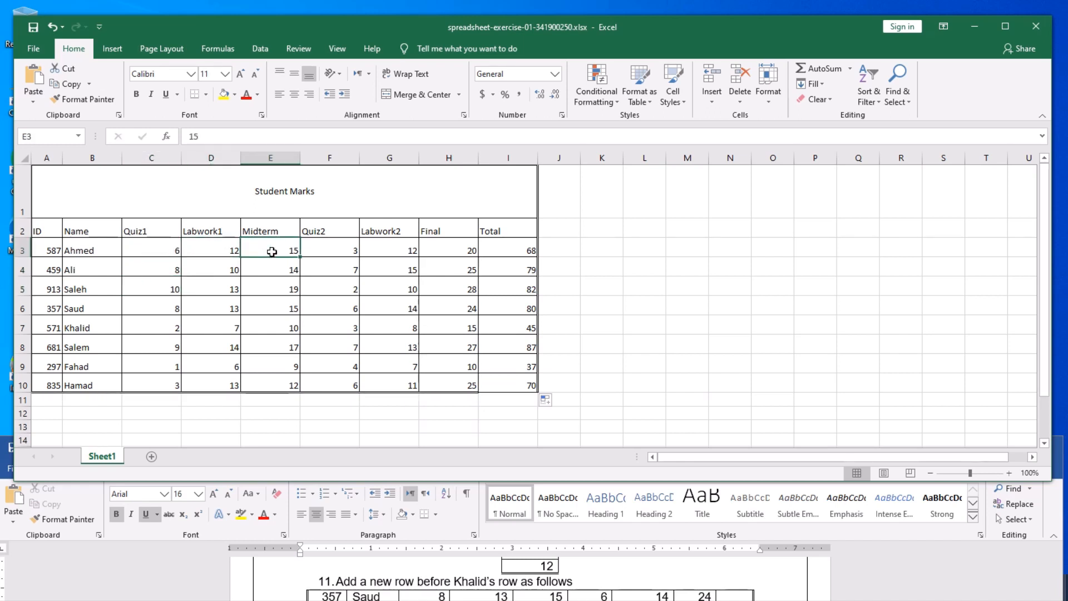
left_click(85, 257)
left_click(87, 271)
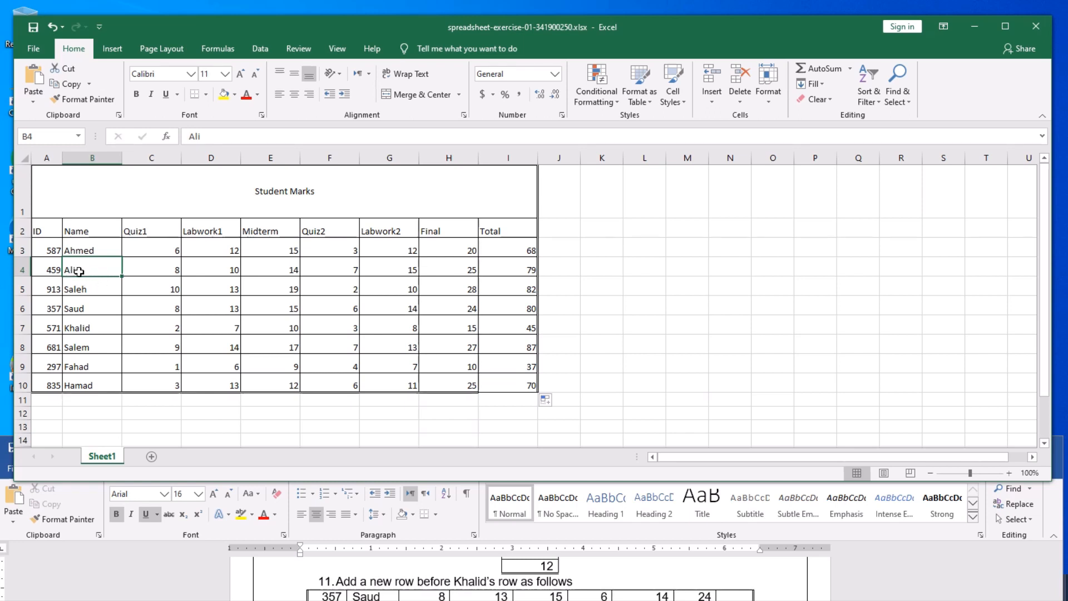
left_click(225, 283)
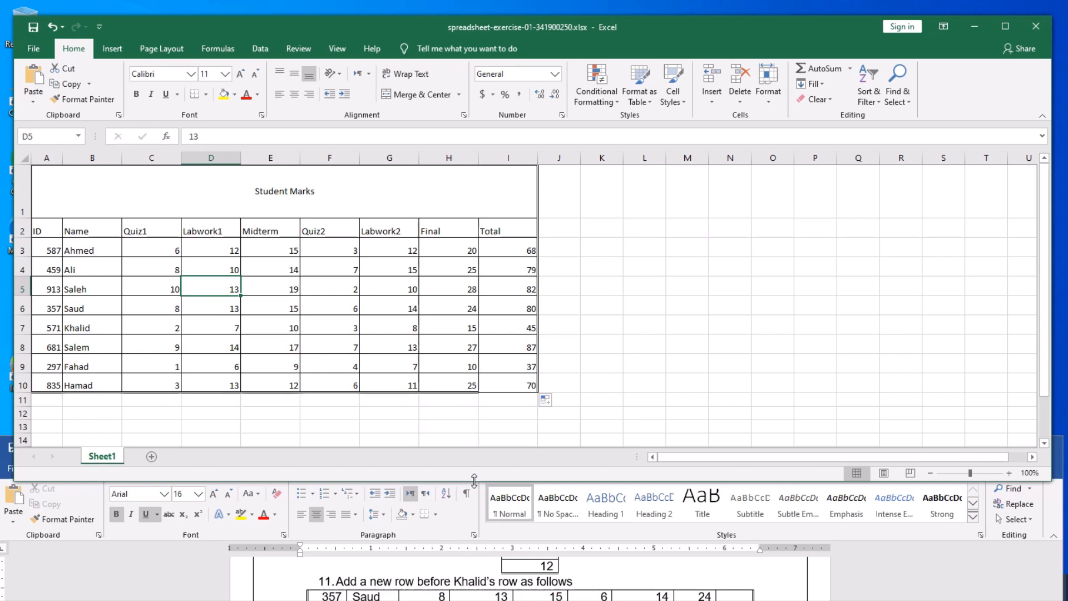
mouse_move(474, 480)
left_mouse_down()
mouse_move(474, 460)
mouse_move(474, 478)
left_mouse_up()
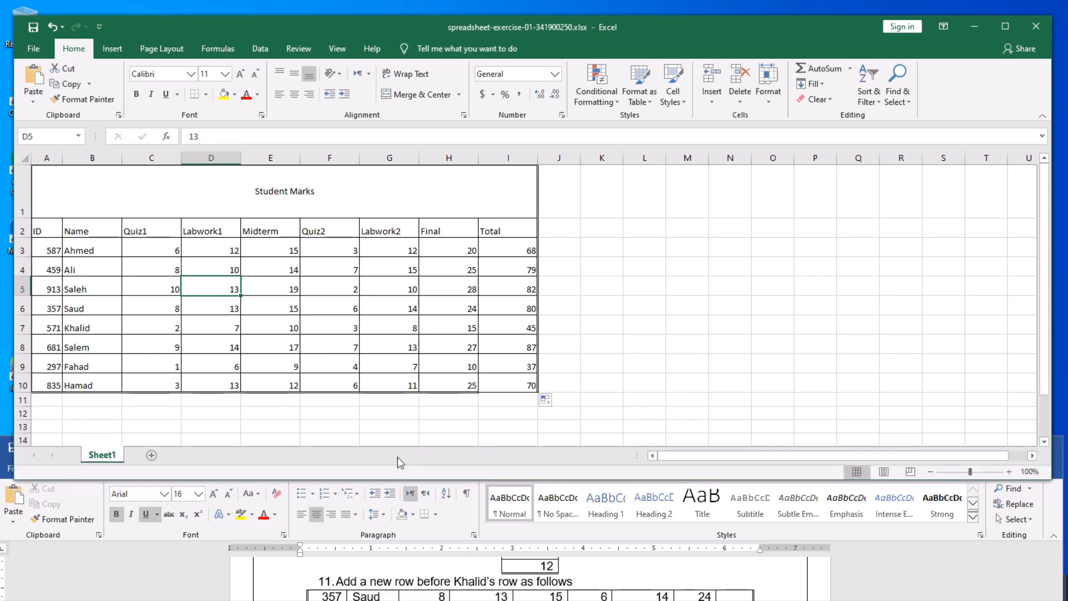
left_click(221, 307)
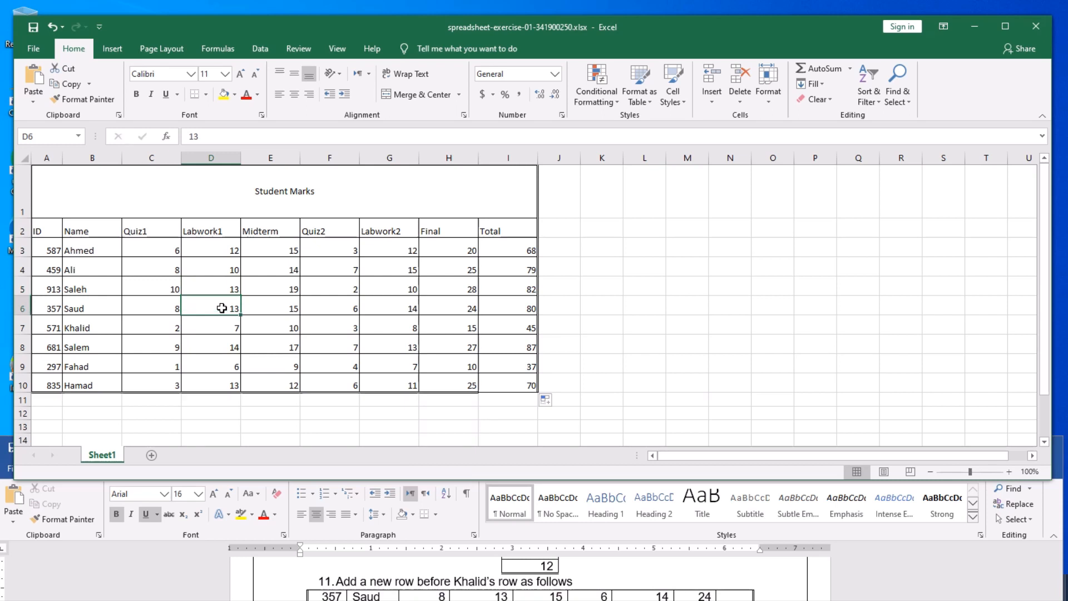
- Centre all the marks and totals horizontally and vertically in their cells
left_click(151, 249)
left_click_drag(153, 250, 516, 381)
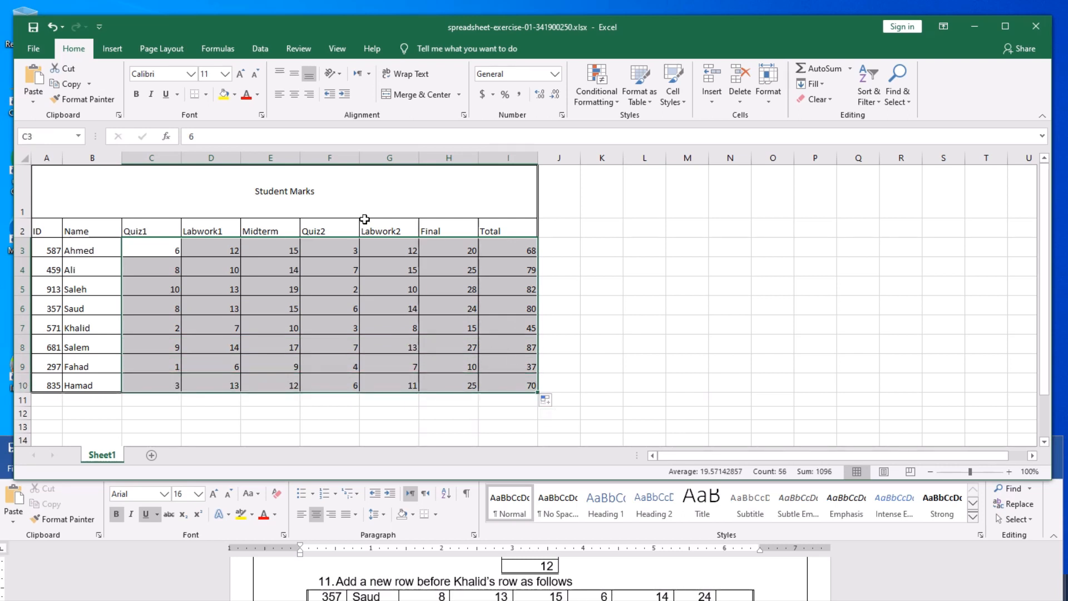
left_click(294, 98)
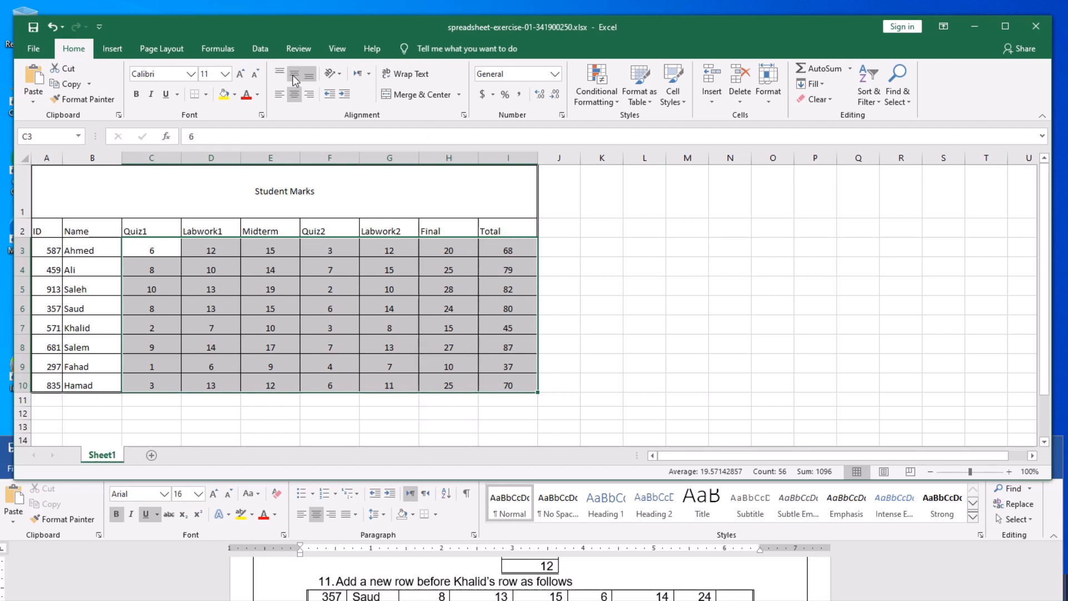
left_click(292, 75)
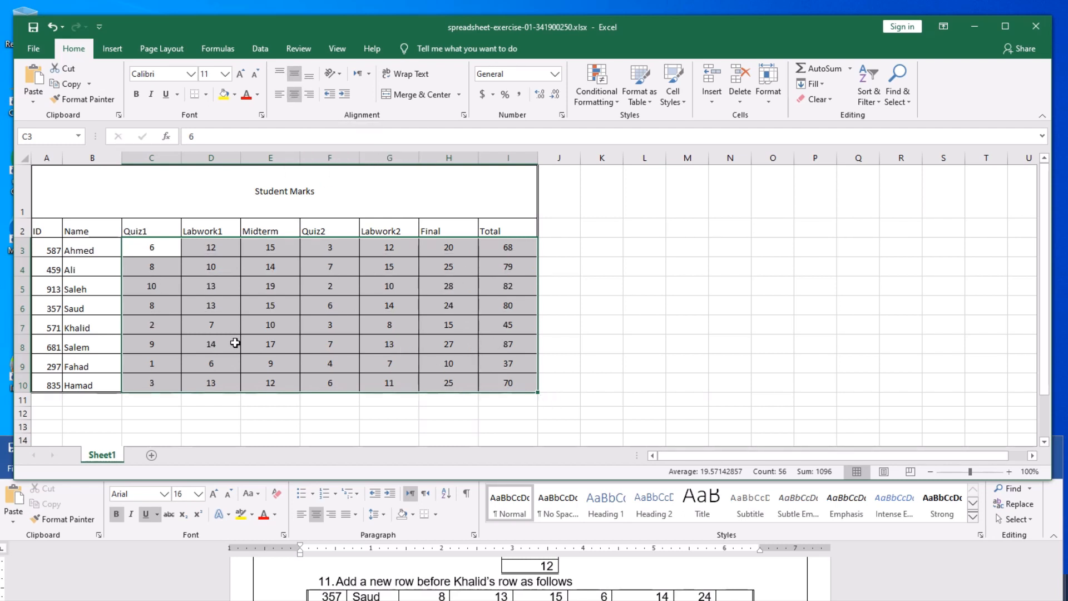
- Centre the student IDs in column A horizontally and vertically
left_click_drag(51, 248, 54, 385)
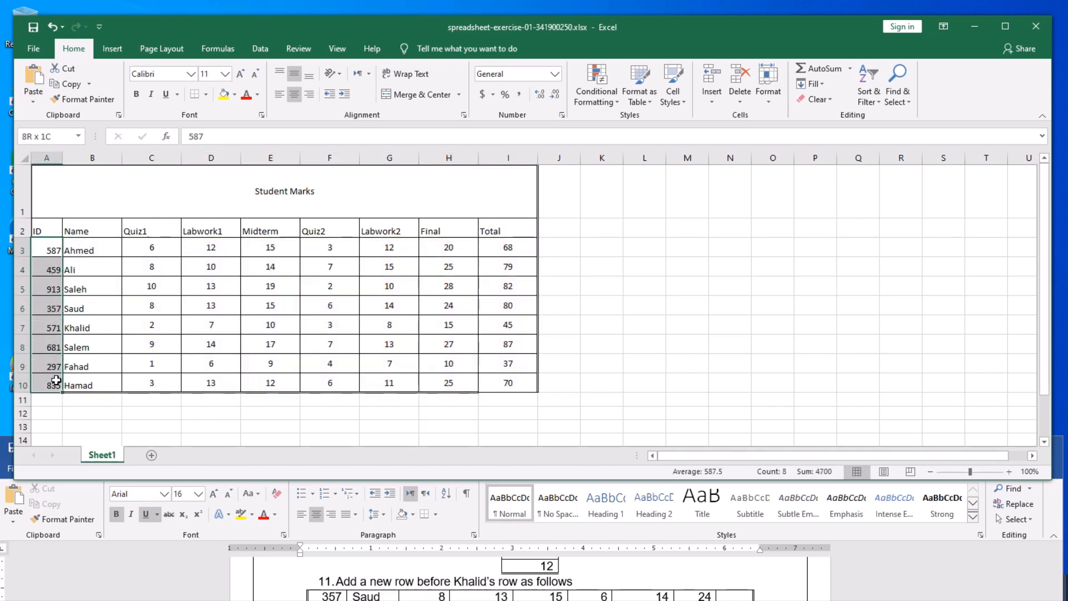
left_click(295, 94)
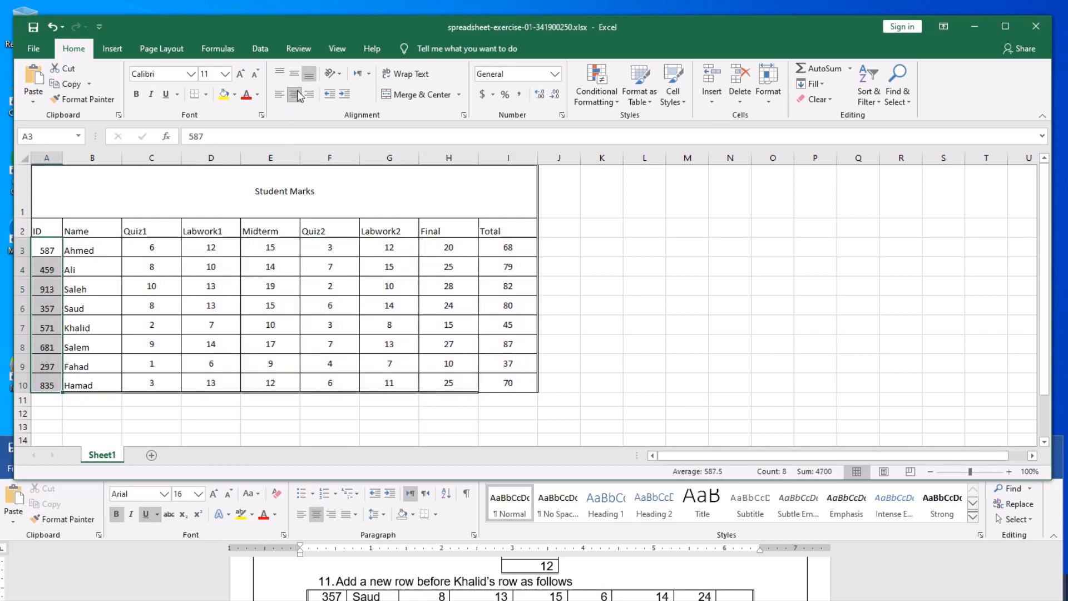
left_click(293, 74)
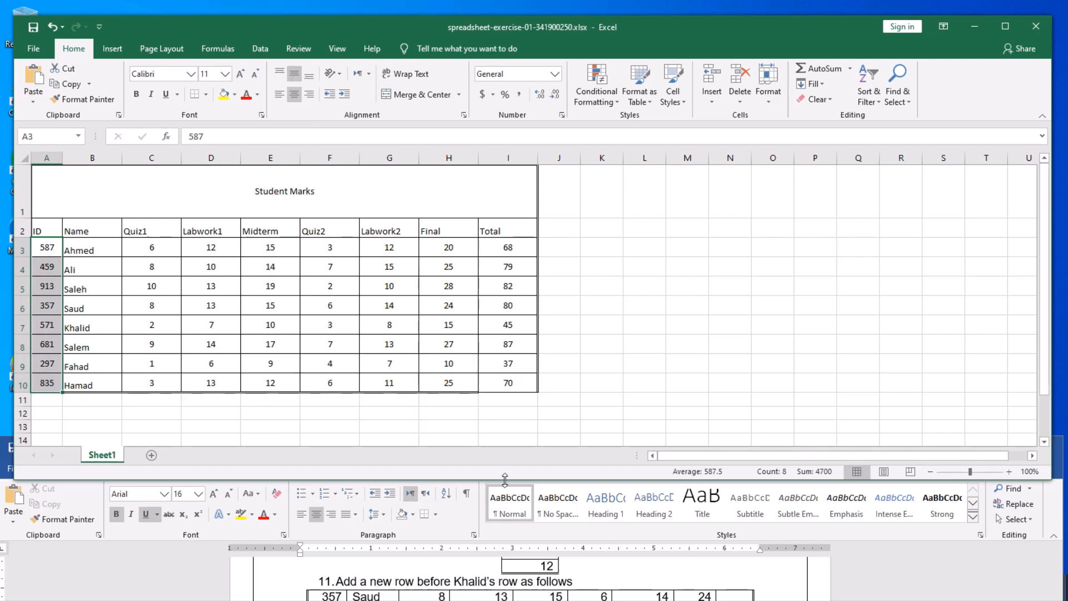
left_click_drag(507, 478, 509, 452)
left_click(310, 311)
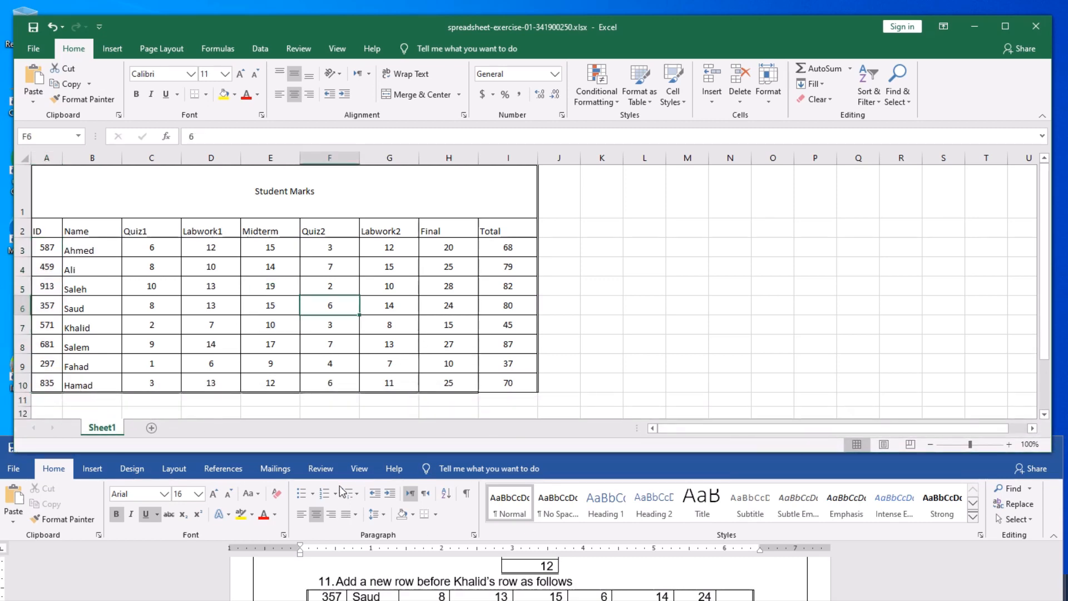
left_click_drag(495, 452, 503, 384)
left_click_drag(506, 433, 511, 361)
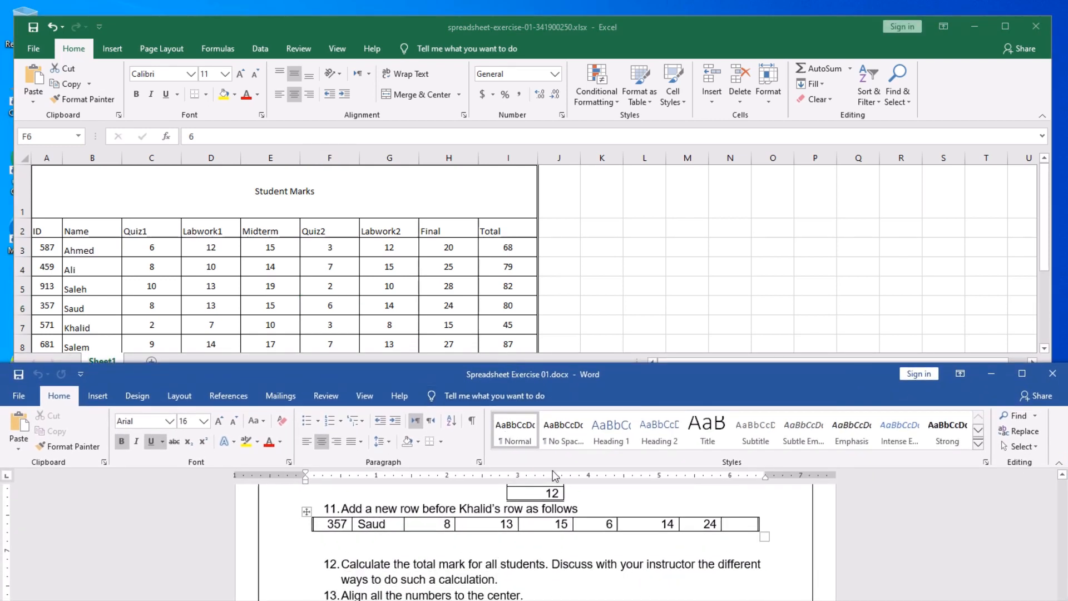
left_click_drag(534, 363, 534, 310)
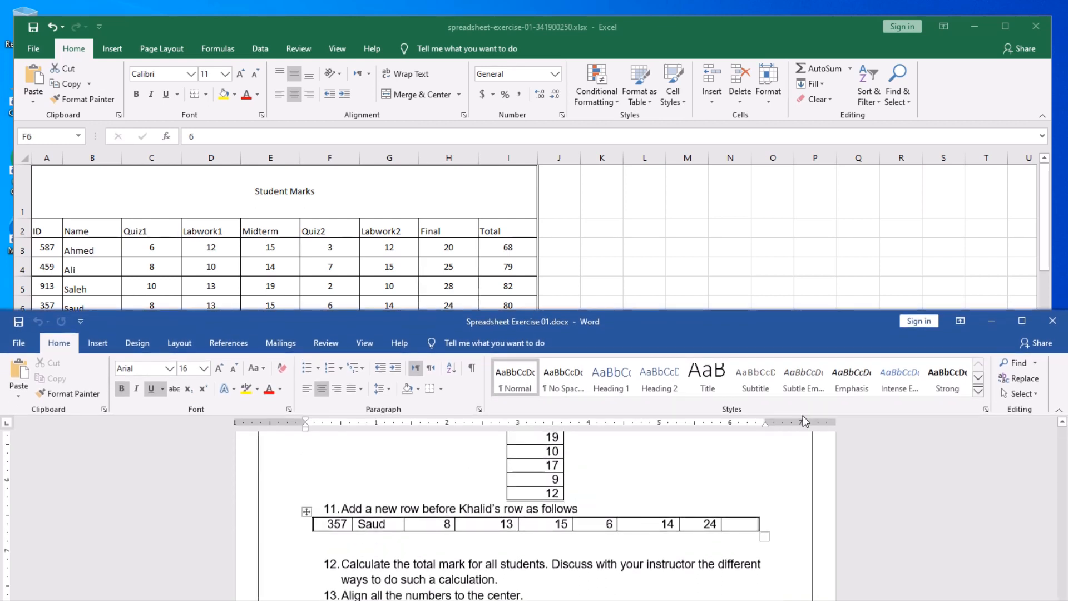
left_click_drag(750, 305, 752, 226)
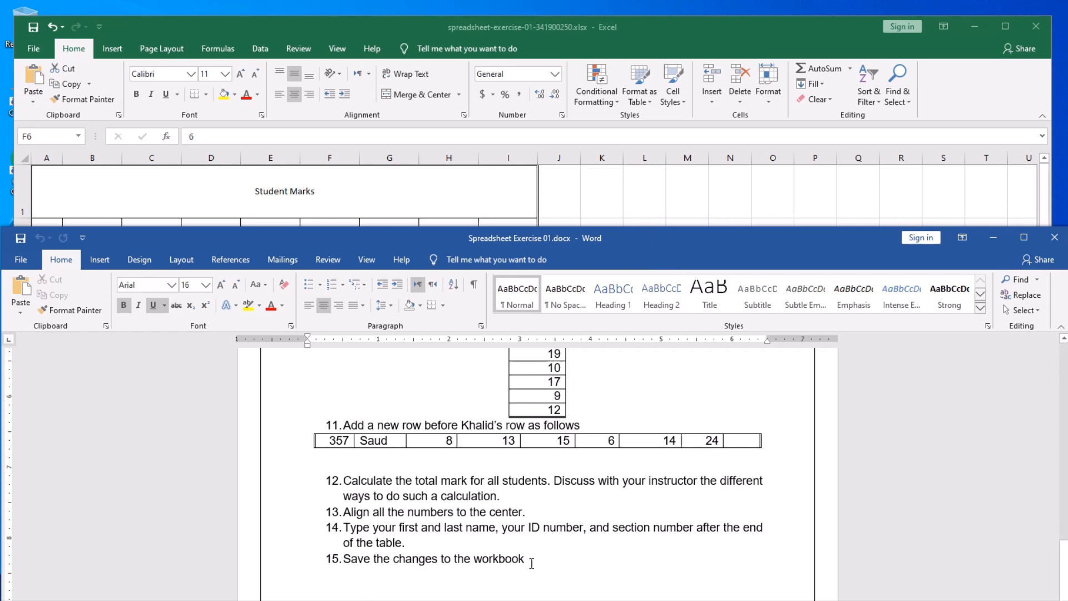
left_click_drag(632, 235, 629, 483)
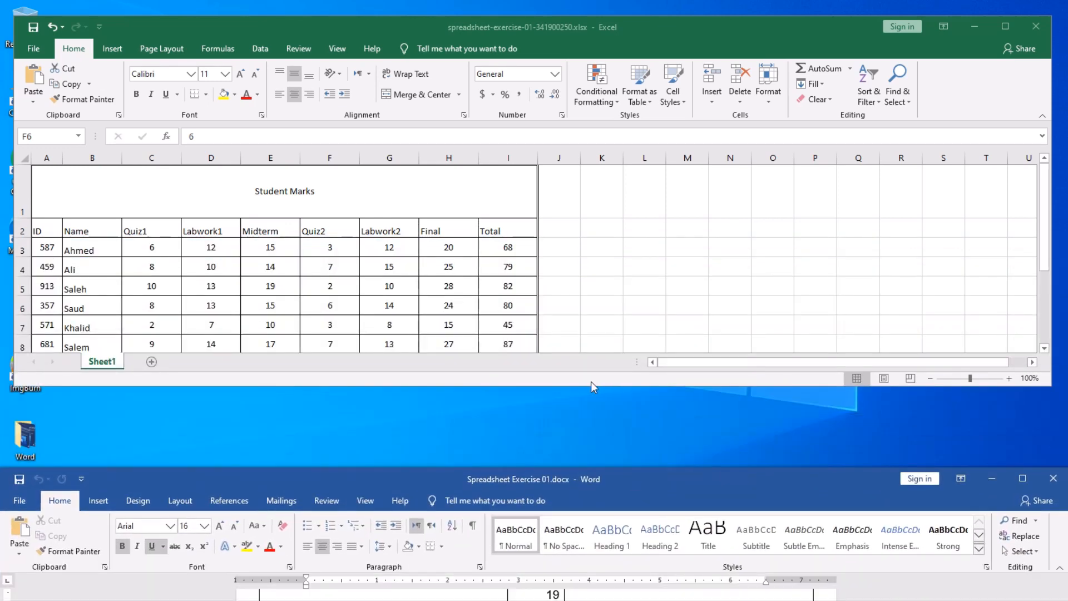
left_click_drag(591, 386, 582, 523)
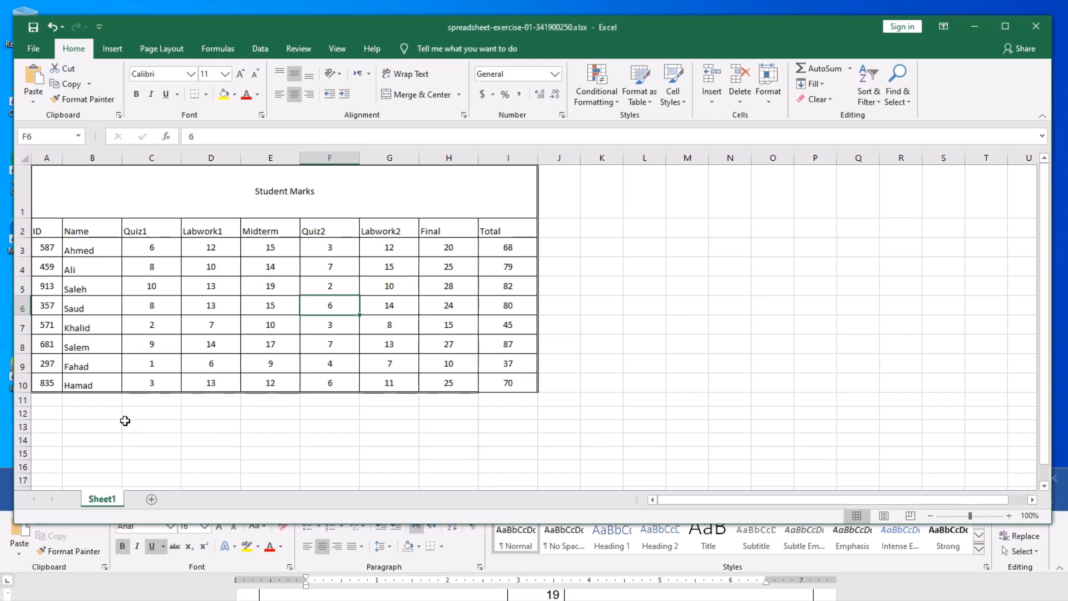
- Label B12 'Student Name:' and enter the student's full name in D12
left_click(99, 414)
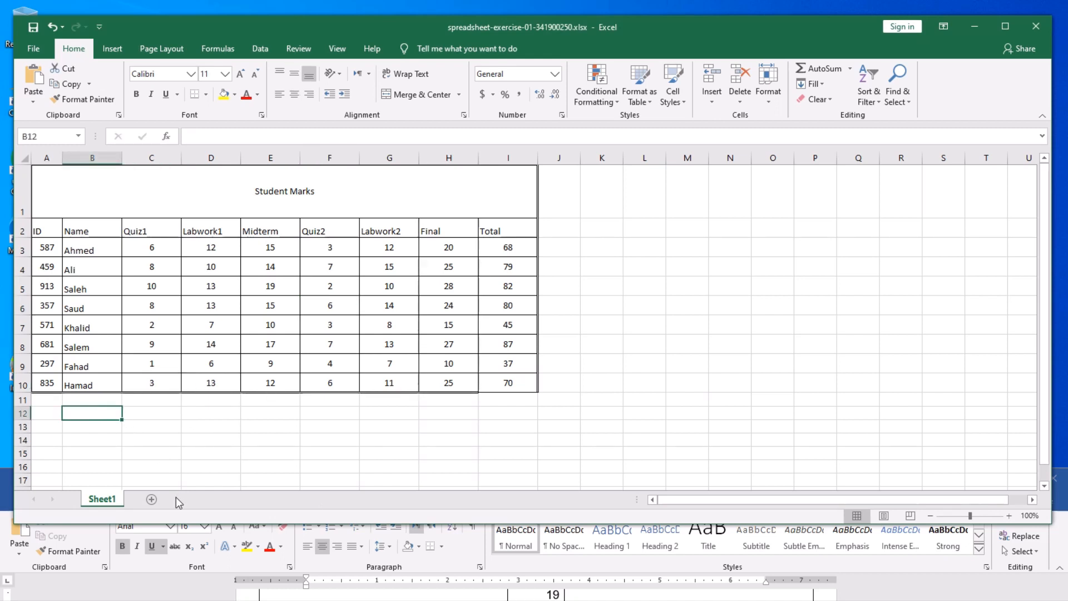
type("St")
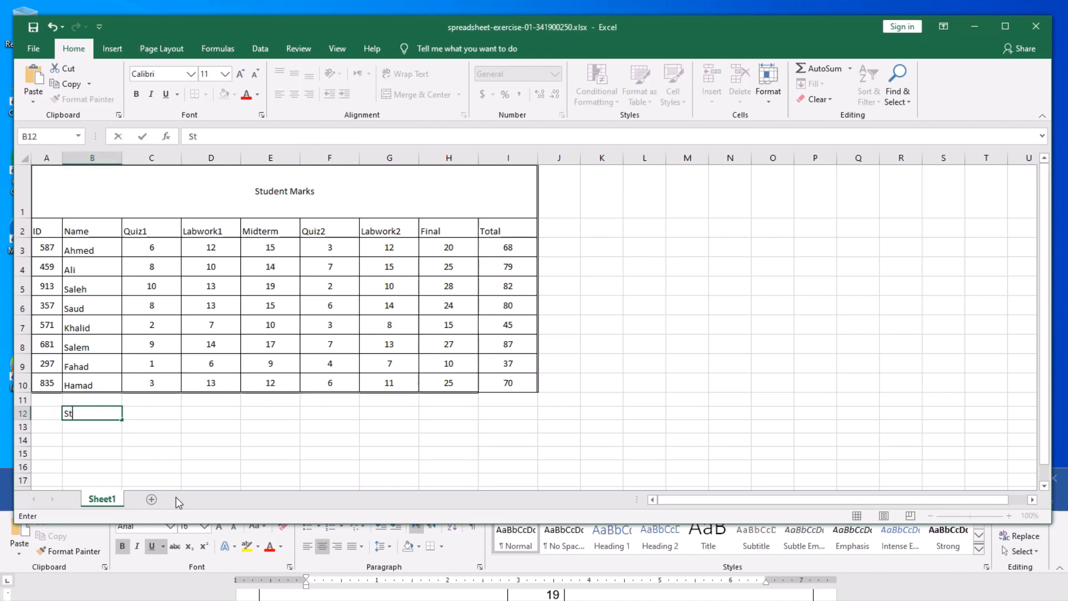
type("udent Name:")
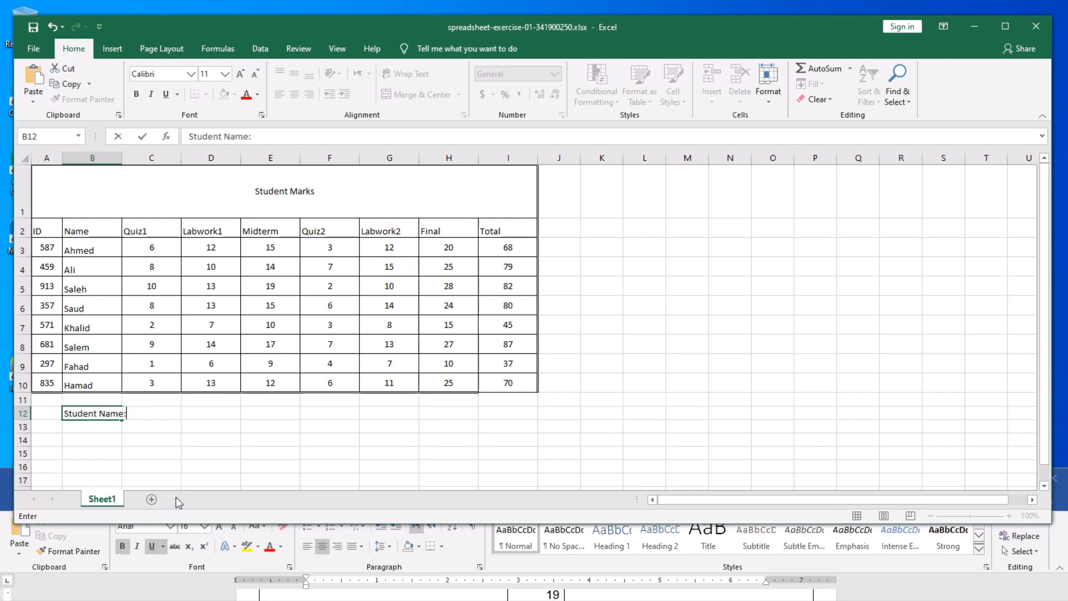
key("Tab")
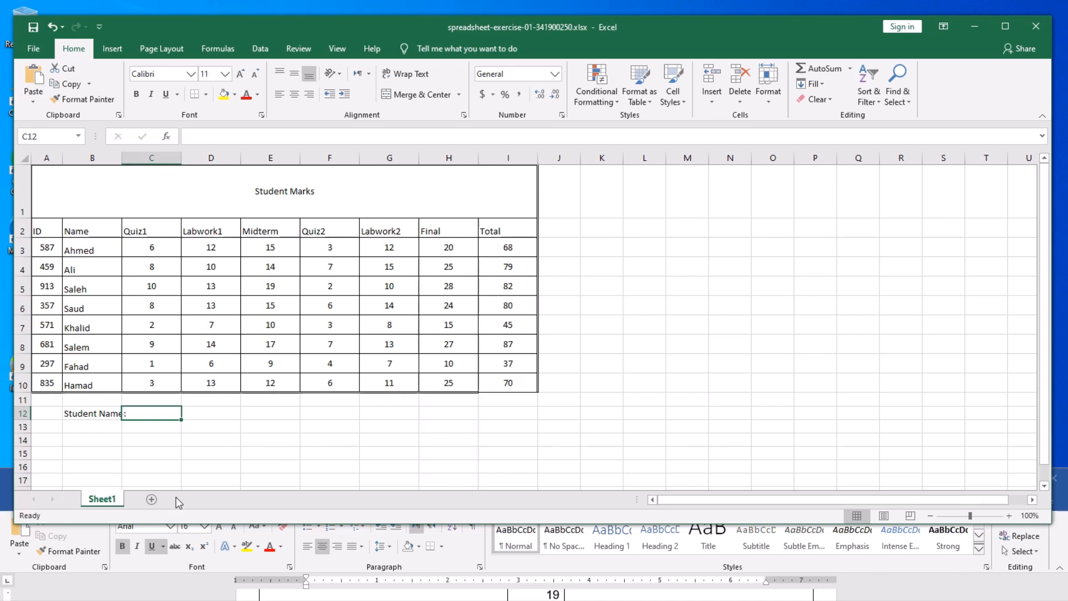
key("Tab")
key("Tab")
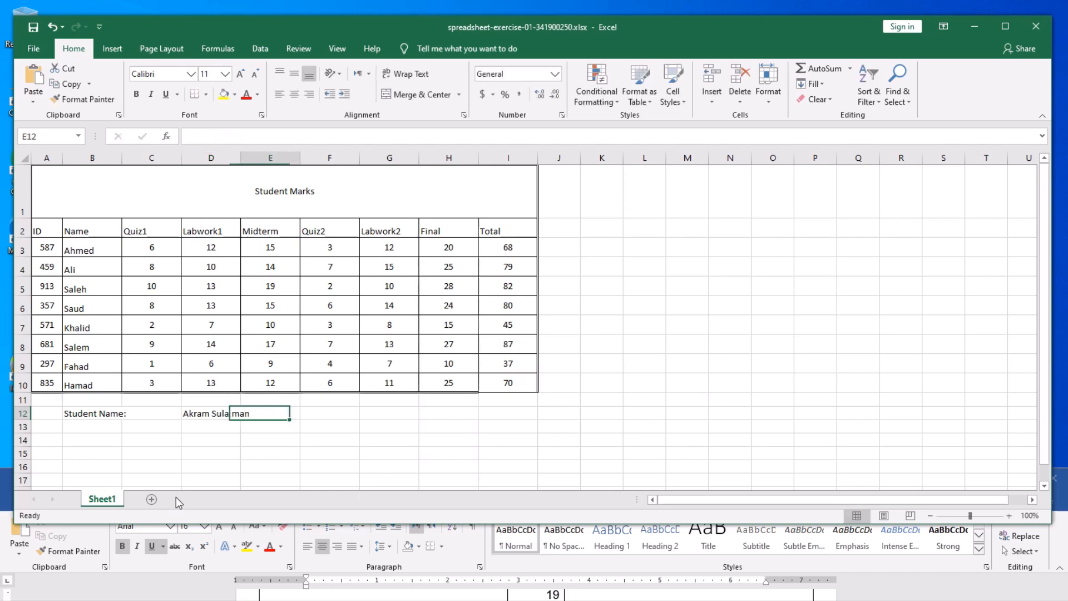
- Label B13 'Student ID:', fixing its typo, and enter the student ID in D13
left_click(102, 427)
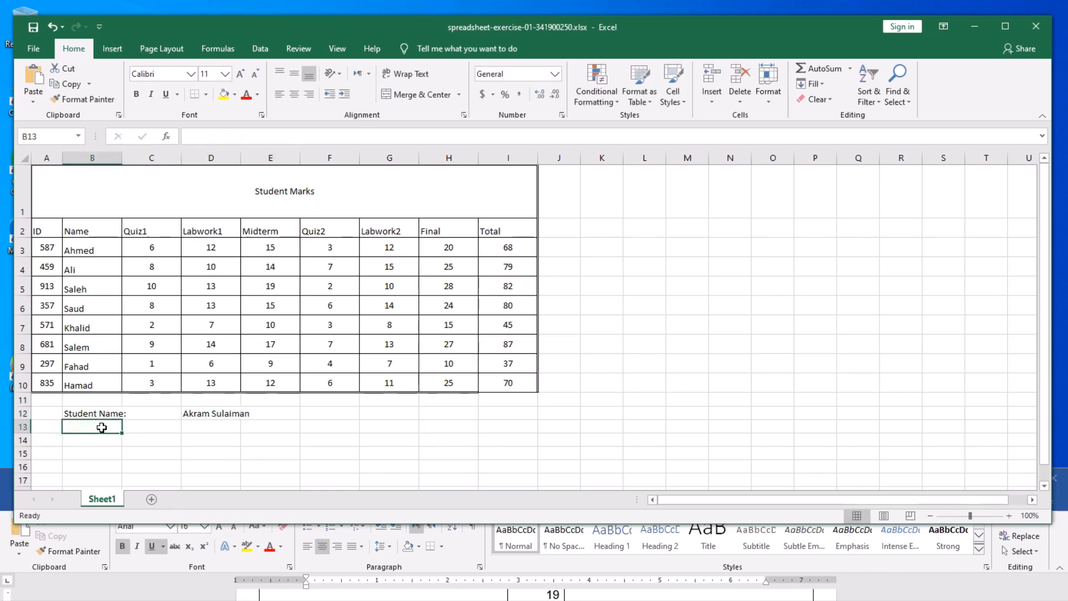
type("St")
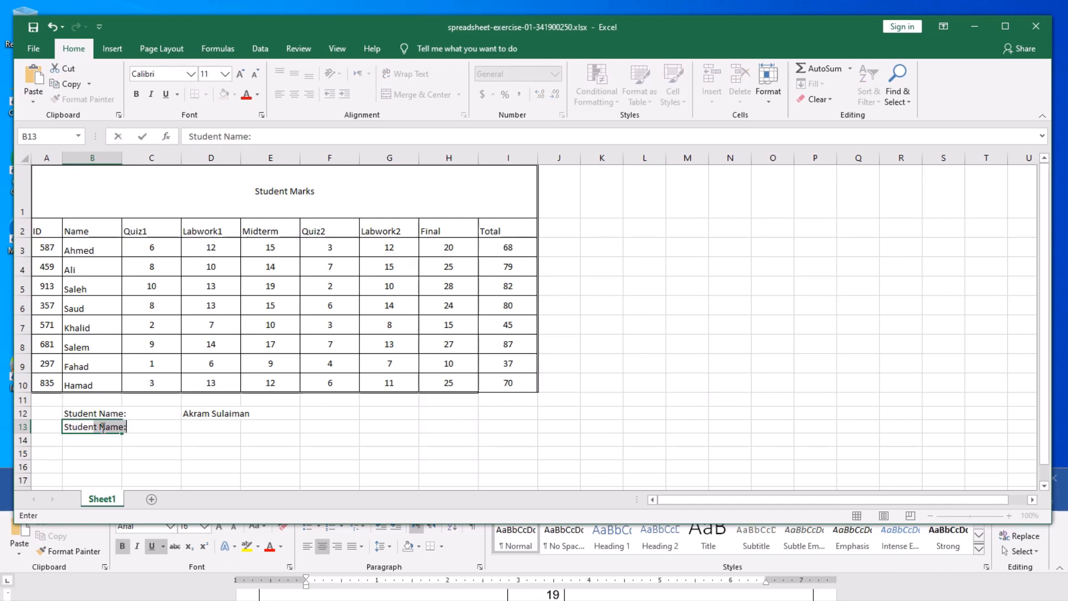
type("udent ID:")
key("Tab")
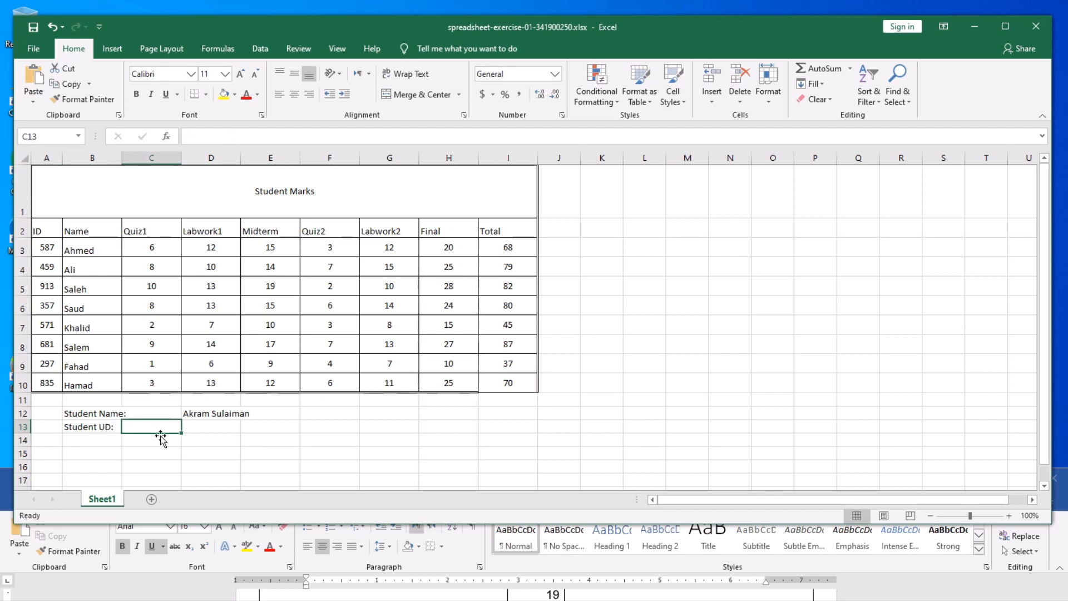
key("Tab")
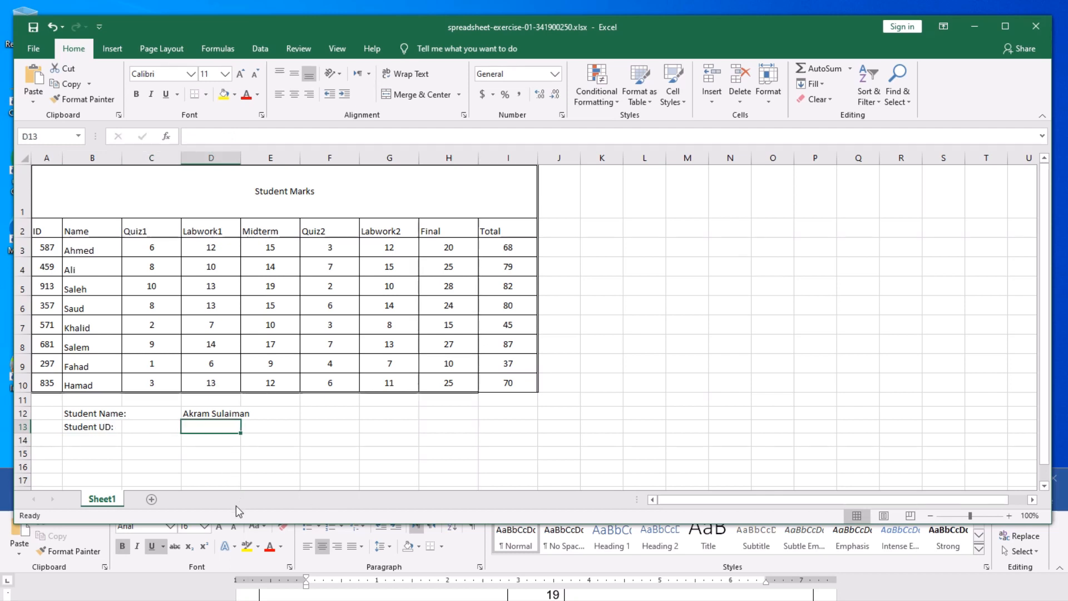
left_click(99, 427)
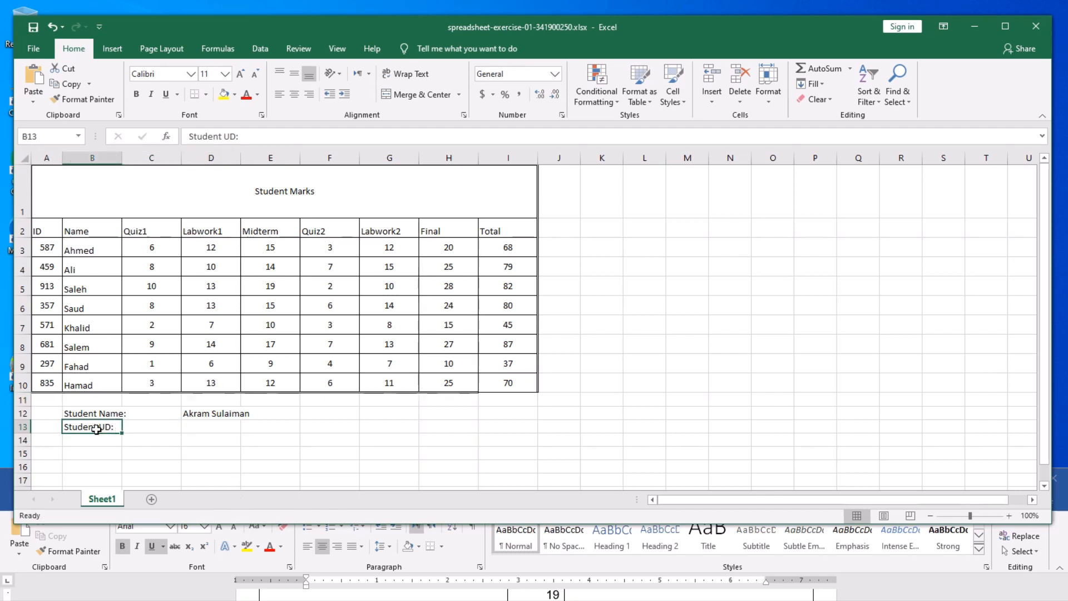
double_click(96, 428)
key("Delete")
type("I")
left_click(202, 431)
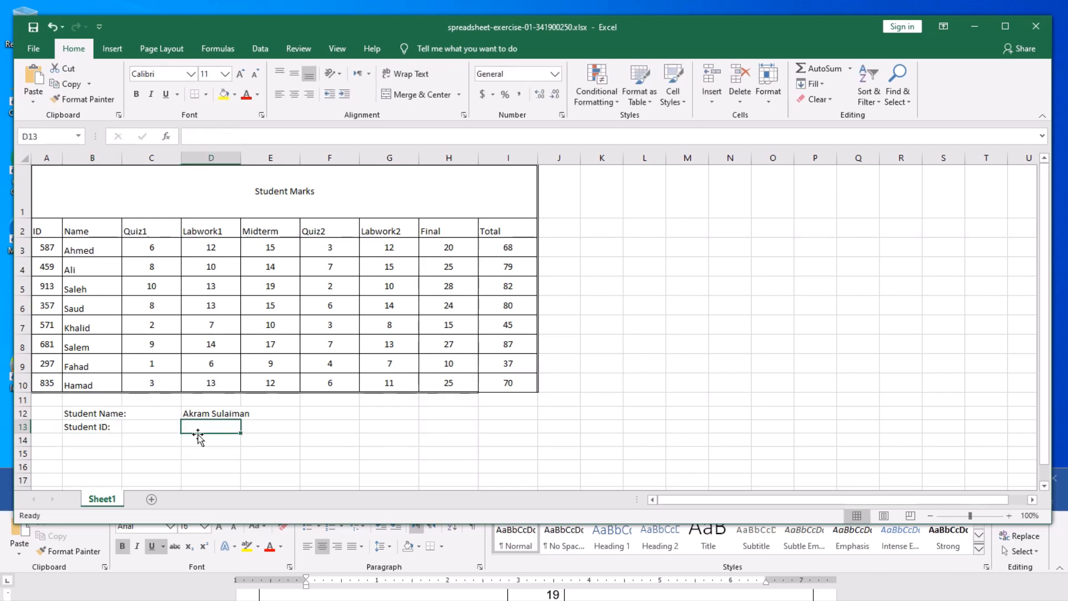
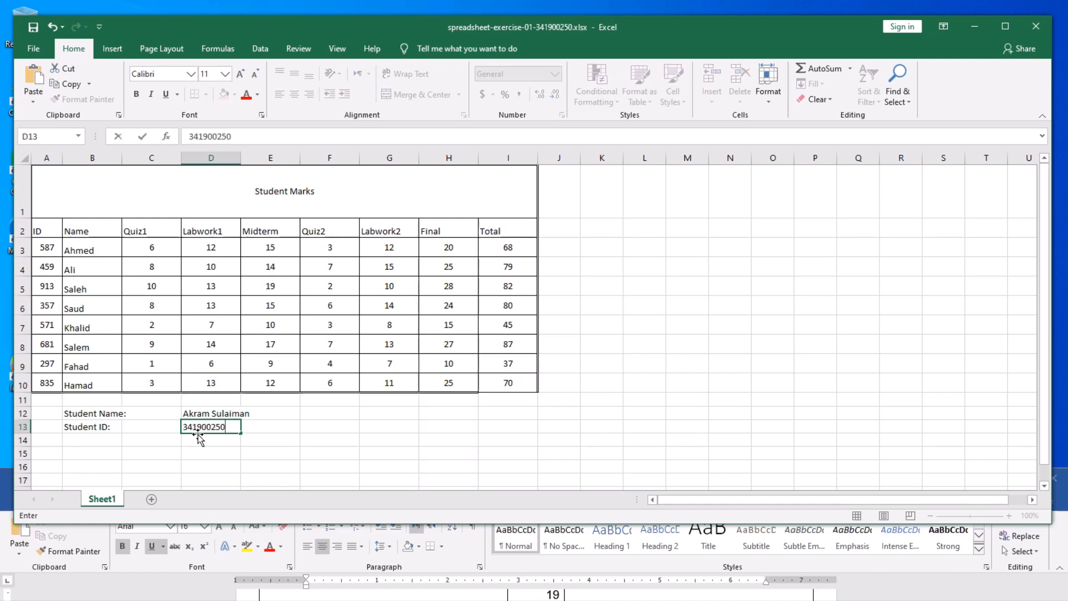
- Label B14 'Section No:' with section 3 in D14, and save the workbook
left_click(83, 440)
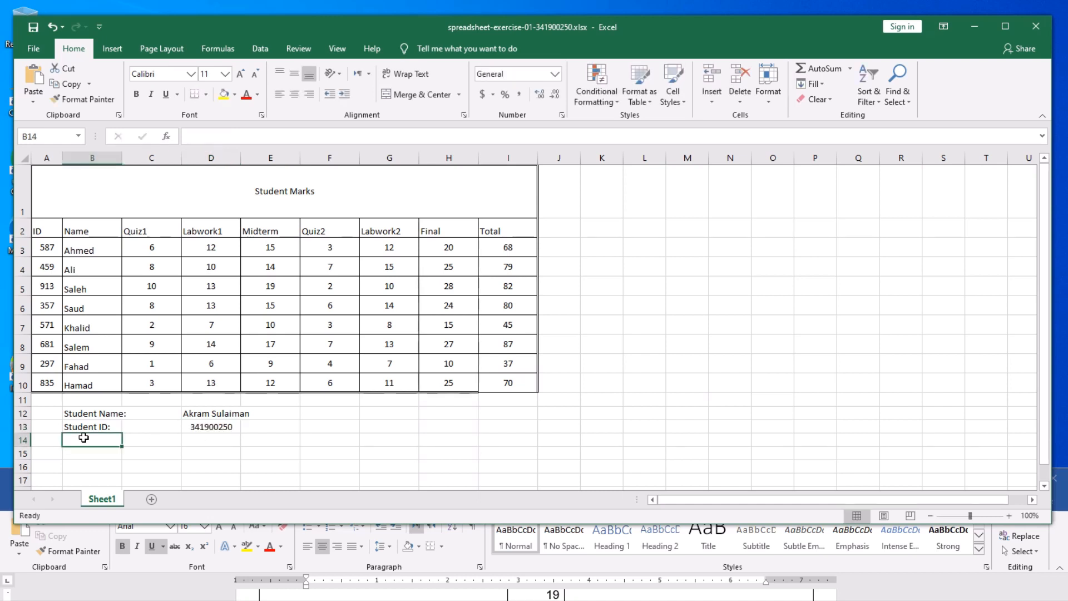
type("Section No")
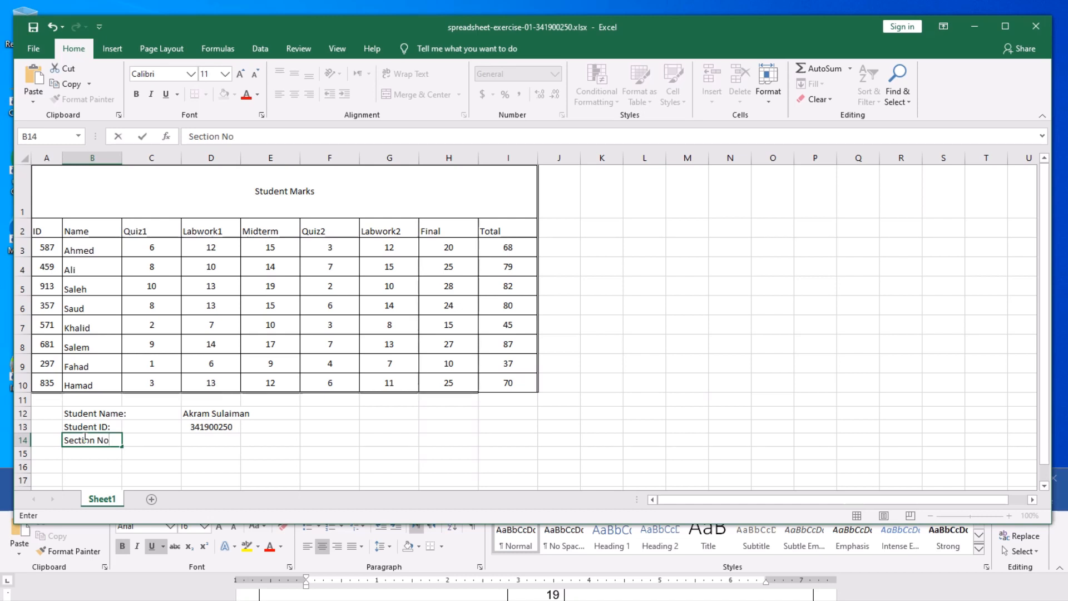
type(":")
left_click(205, 441)
type("3")
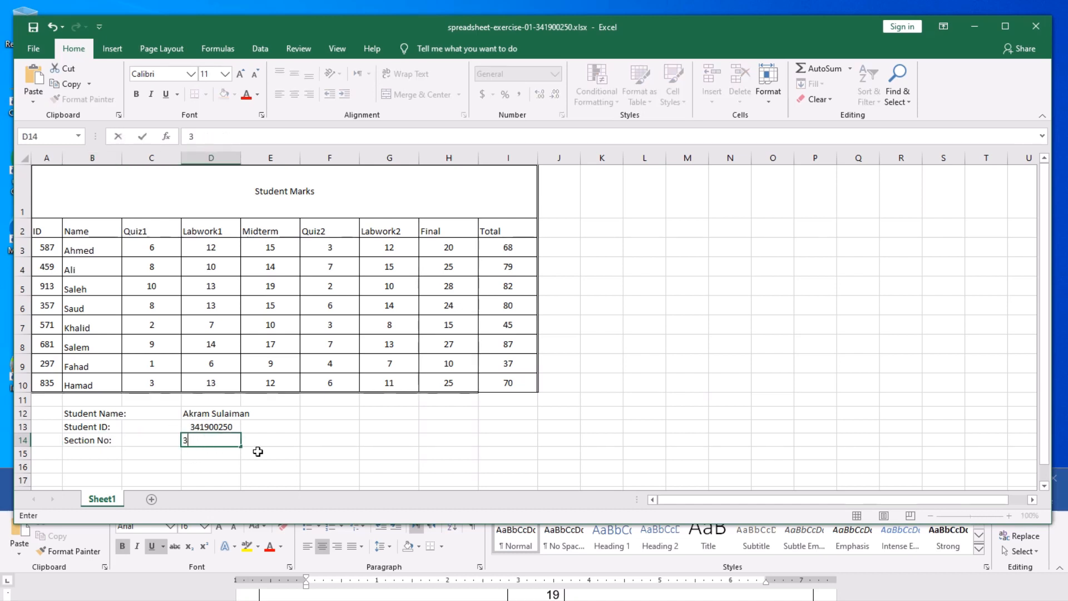
left_click(282, 451)
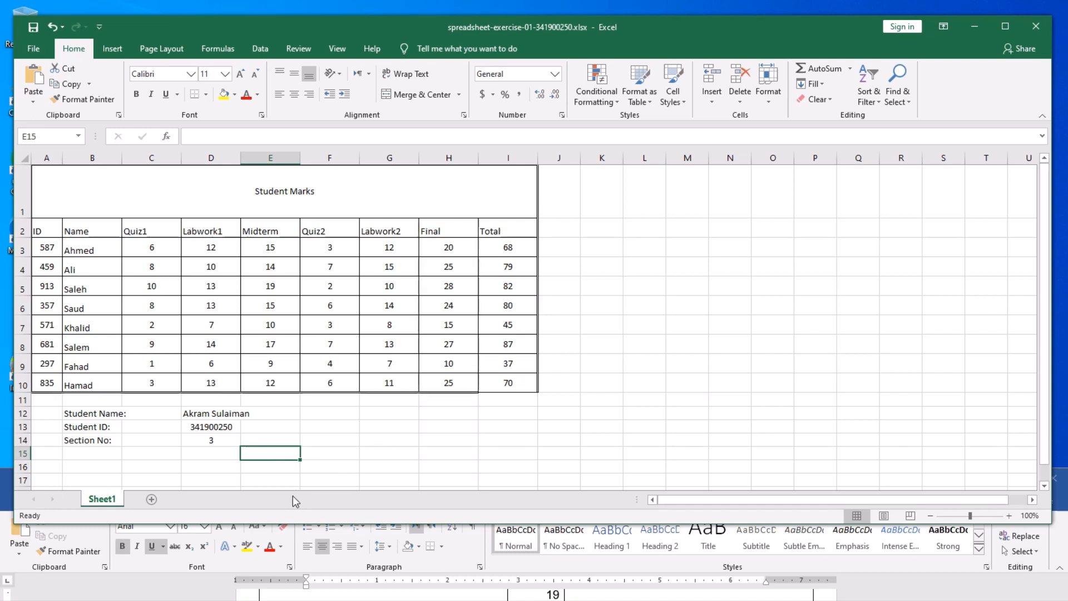
left_click(34, 29)
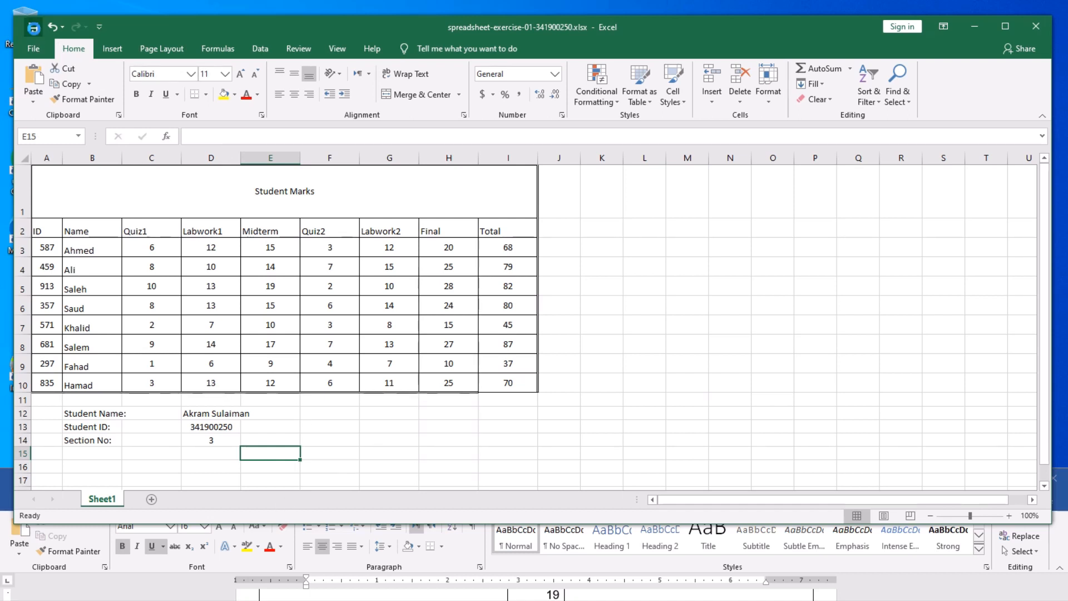
left_click(532, 452)
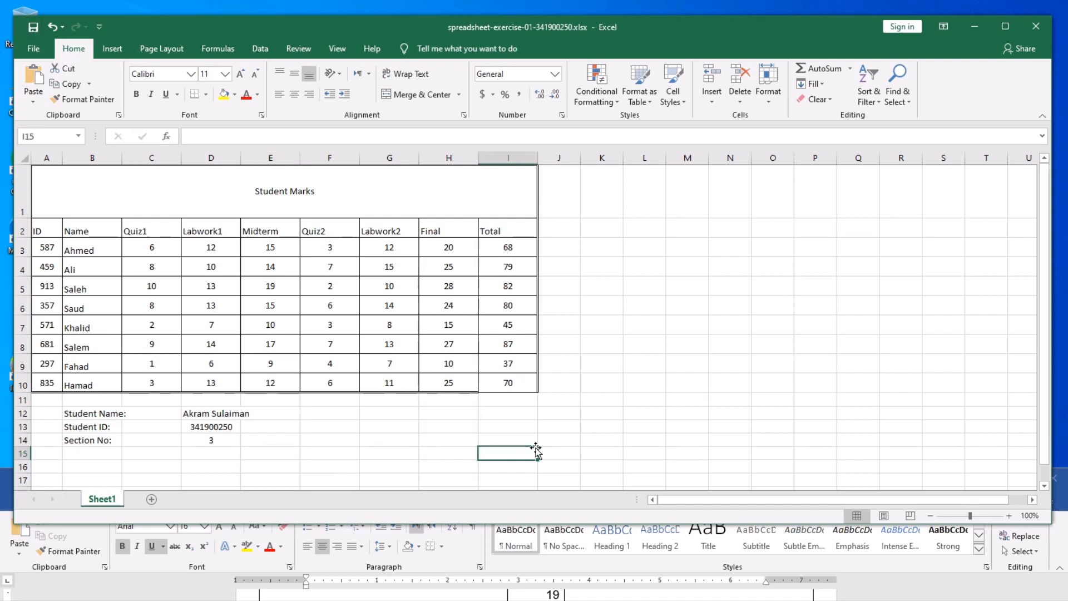